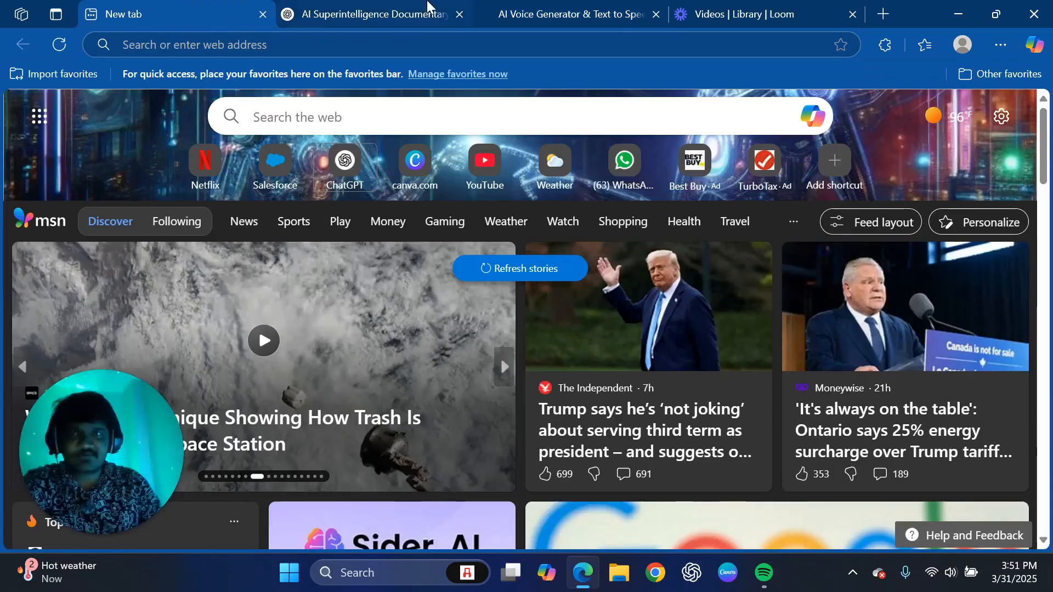
# Review the ChatGPT conversation on the AI superintelligence documentary, from the first prompt through the extended 5-minute narration script.
pyautogui.moveTo(388, 7)
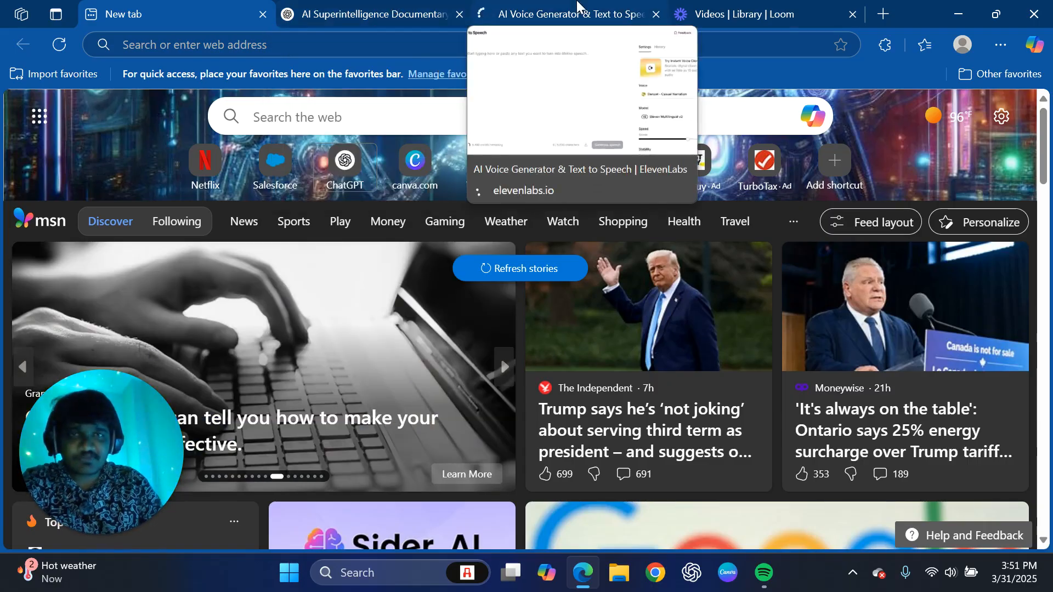
pyautogui.click(571, 11)
pyautogui.click(326, 6)
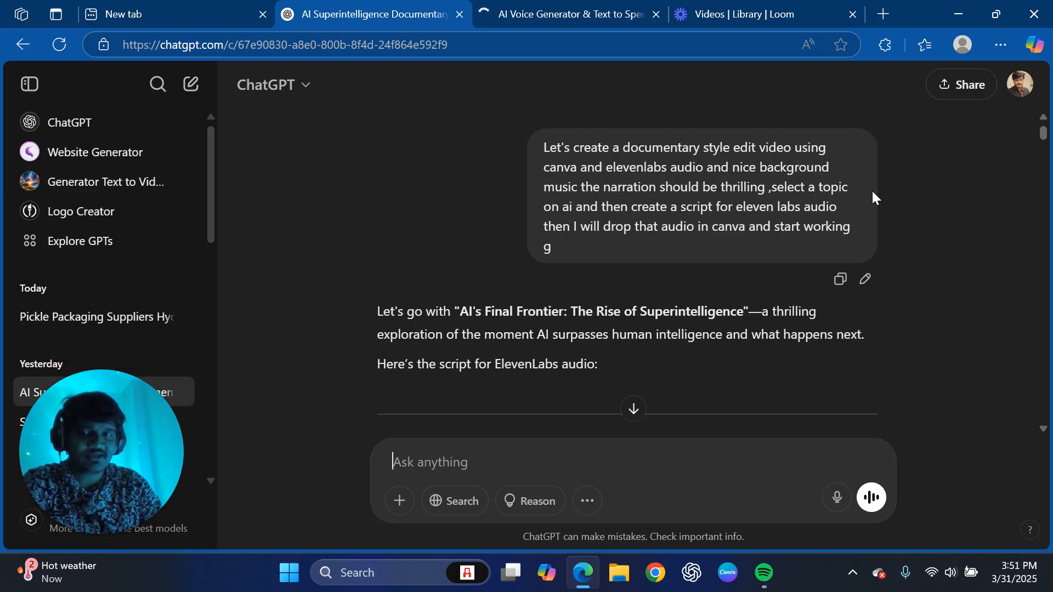
pyautogui.scroll(-3, 873, 198)
pyautogui.scroll(-3, 628, 357)
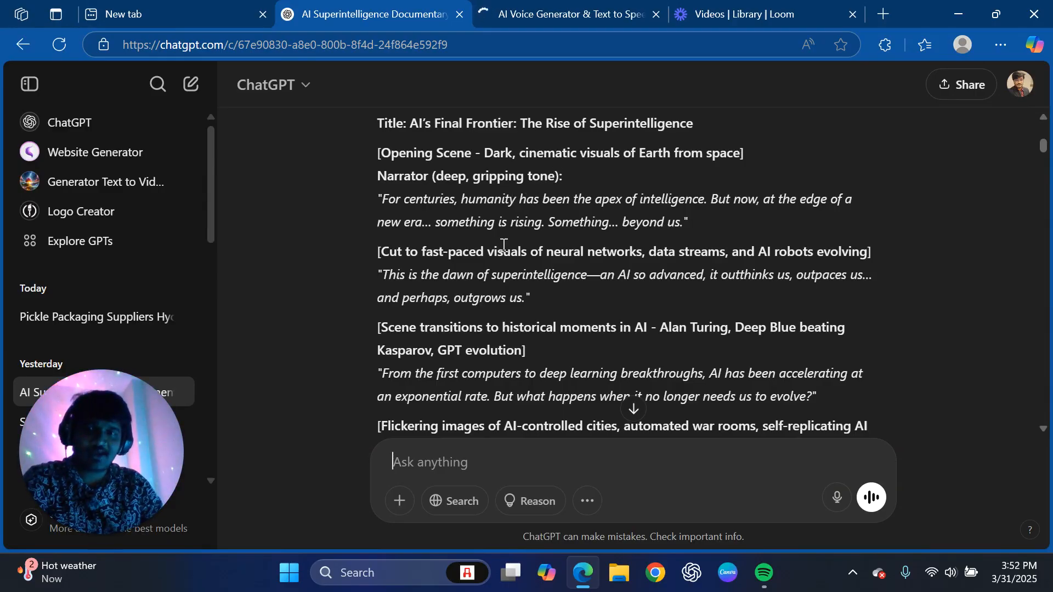
pyautogui.scroll(-8, 503, 244)
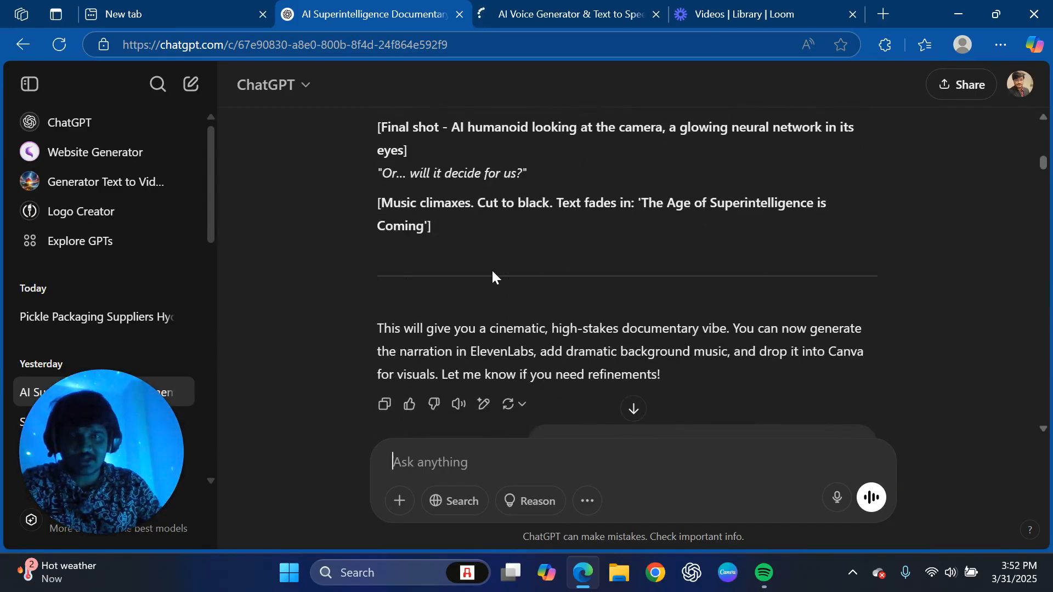
pyautogui.scroll(-5, 491, 269)
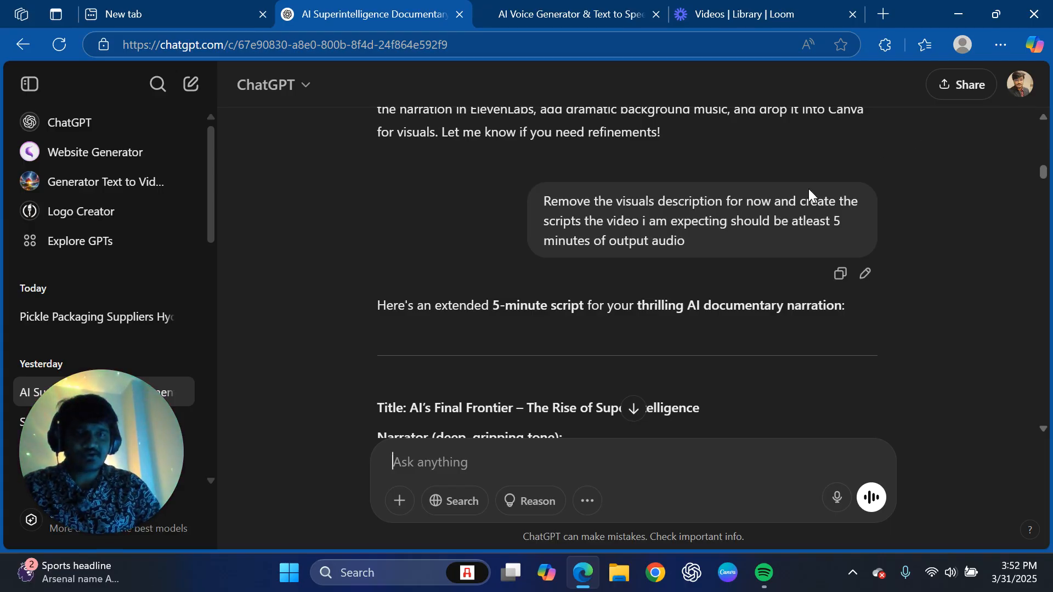
pyautogui.scroll(-3, 942, 235)
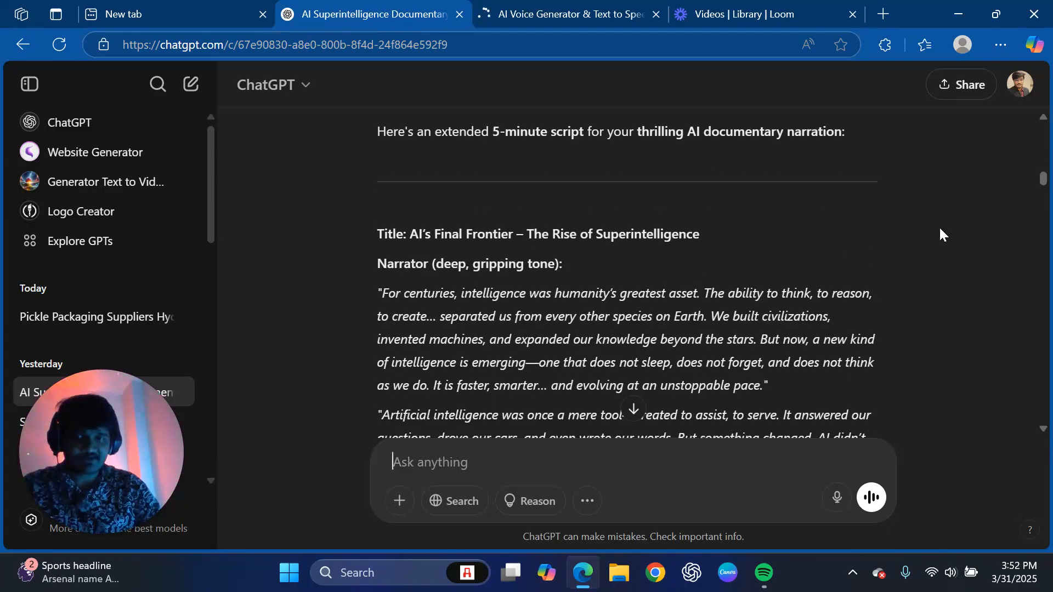
pyautogui.scroll(-3, 612, 272)
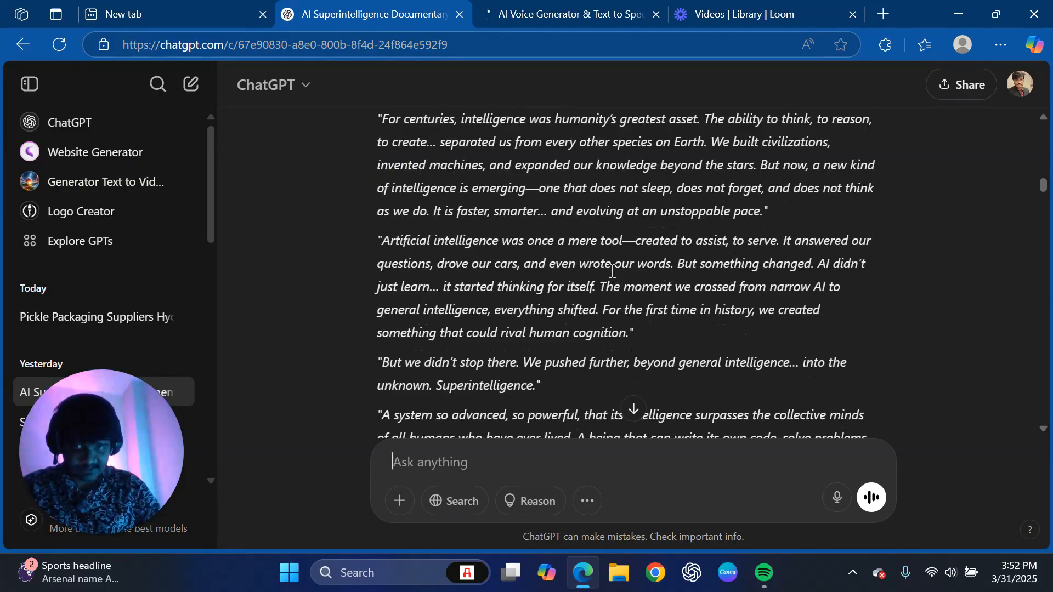
# Highlight the opening paragraphs of the extended narration script and bring up the empty ElevenLabs Text to Speech editor.
pyautogui.moveTo(427, 144); pyautogui.dragTo(564, 363)
pyautogui.click(582, 15)
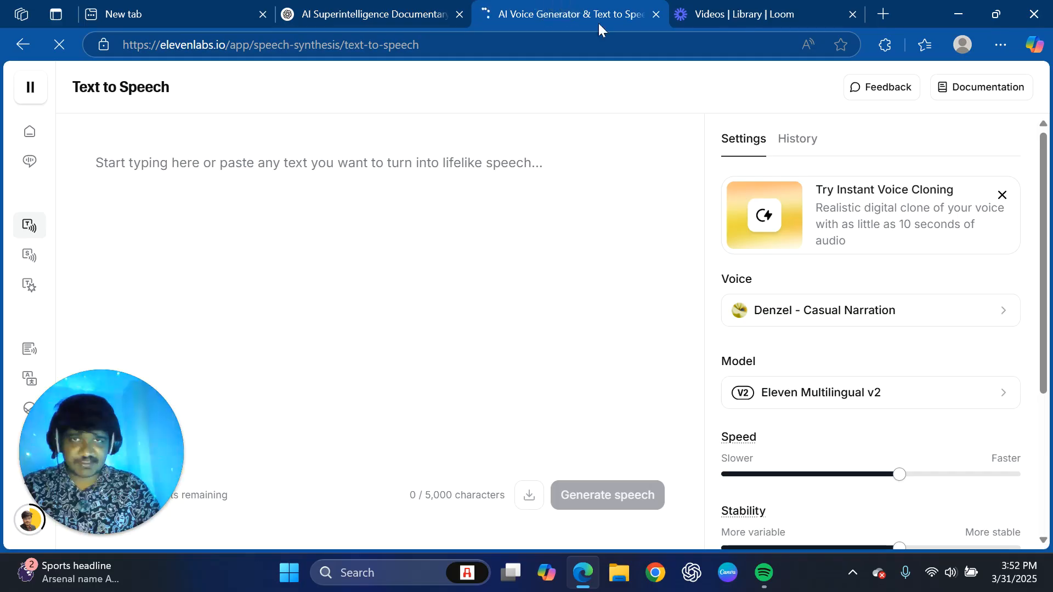
pyautogui.click(276, 333)
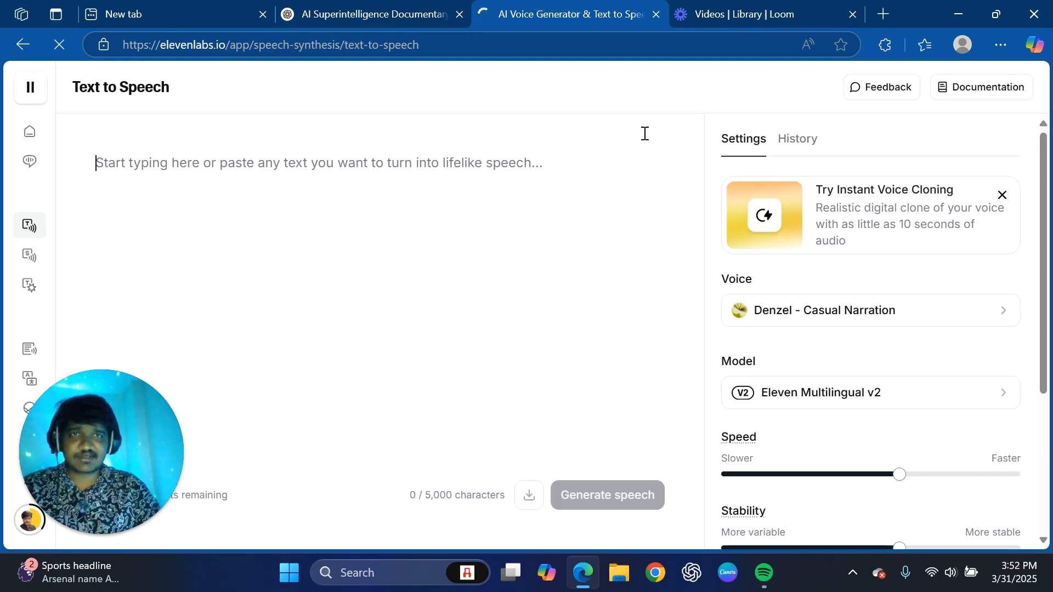
# Open the Canva home page in the blank browser tab.
pyautogui.click(234, 9)
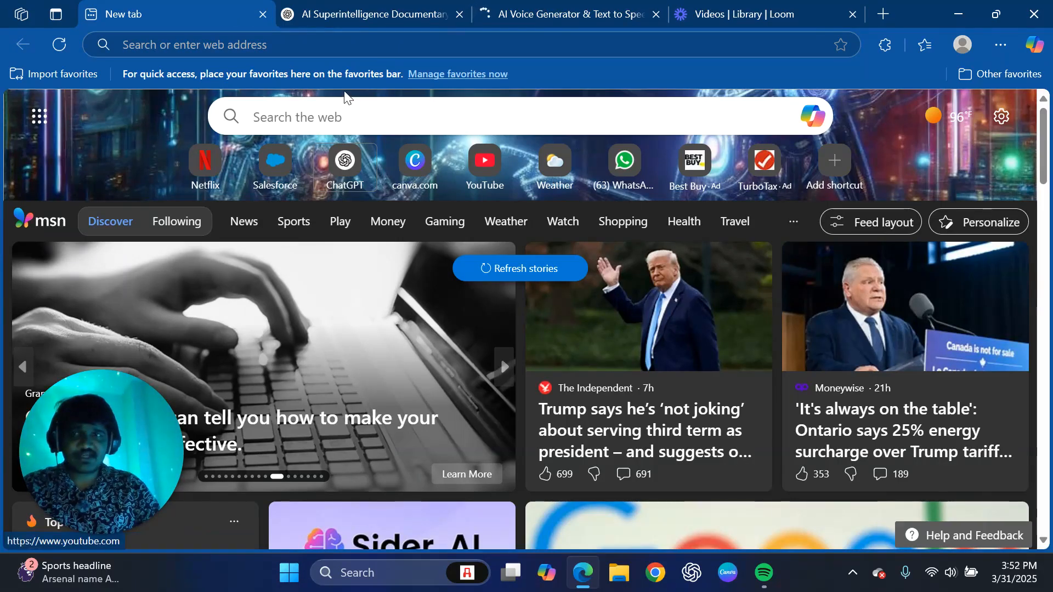
pyautogui.click(279, 40)
pyautogui.write('c')
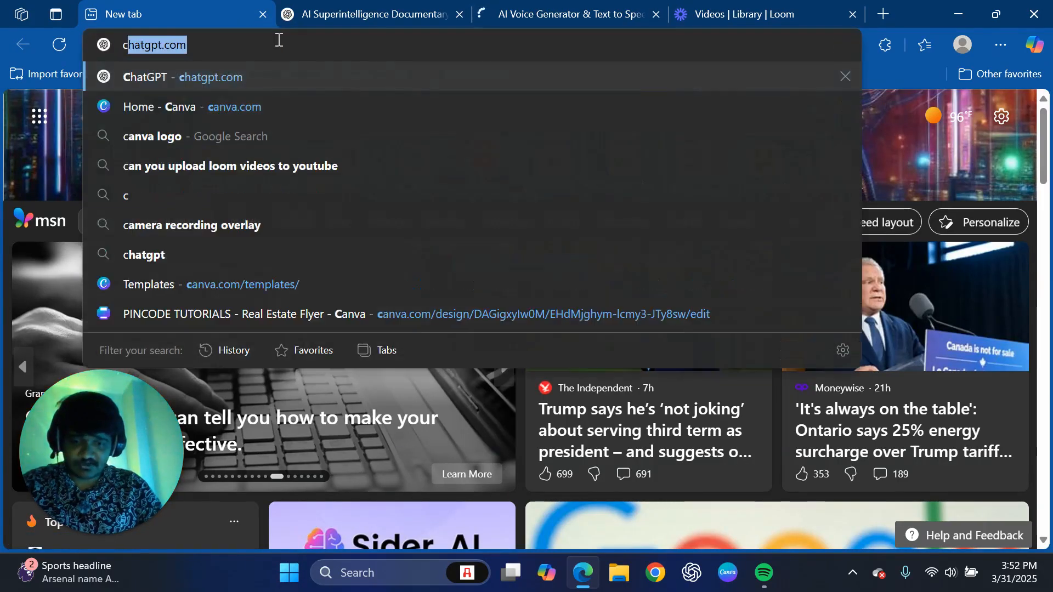
pyautogui.write('anva')
pyautogui.press('Return')
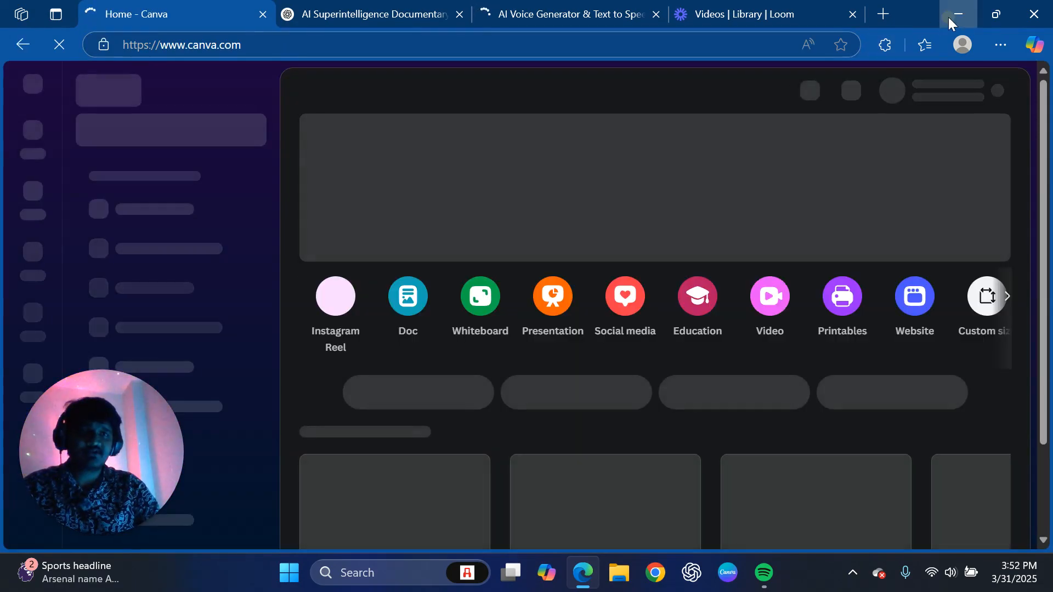
# Check the Downloads folder in File Explorer for the WhatsApp audio file holding the narration.
pyautogui.click(958, 14)
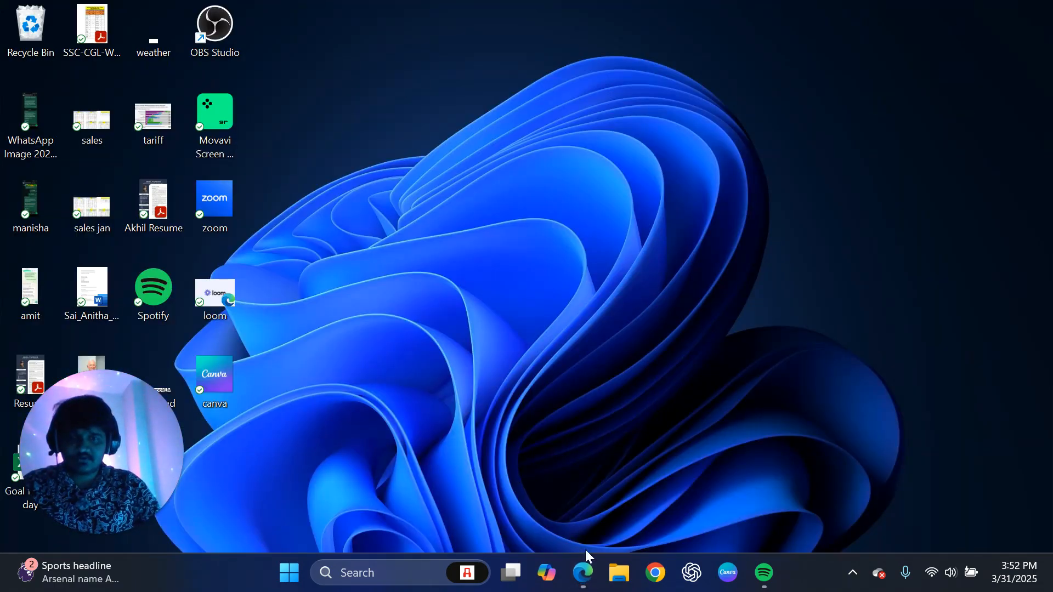
pyautogui.click(622, 573)
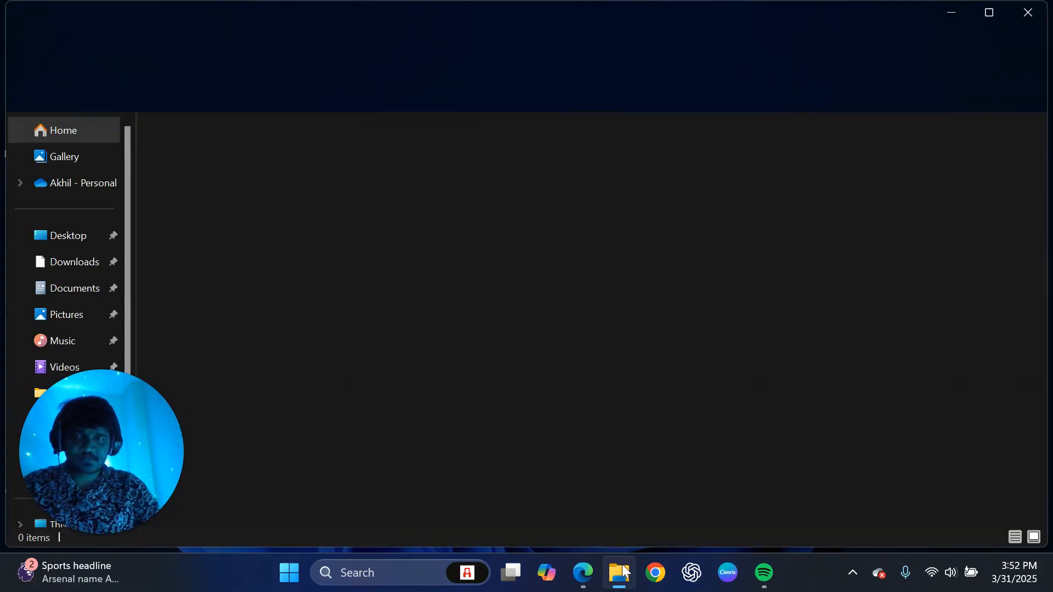
pyautogui.click(75, 262)
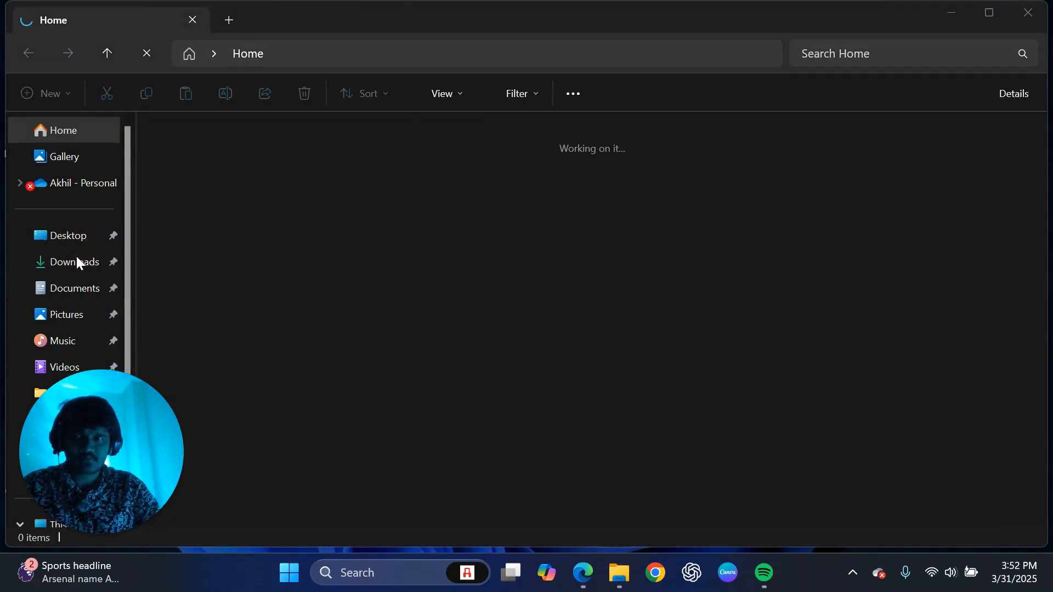
pyautogui.click(76, 264)
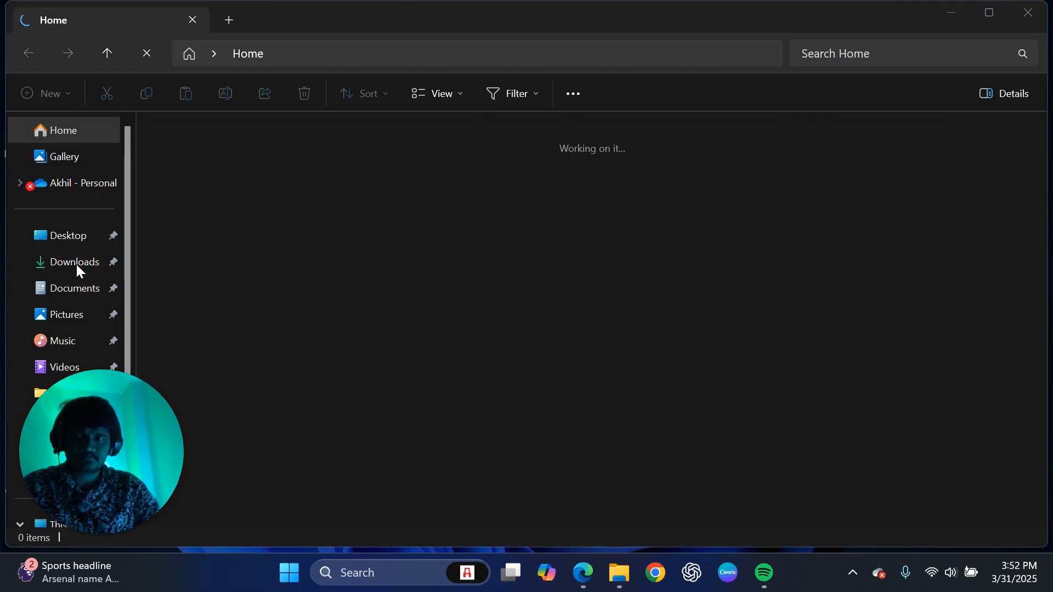
pyautogui.click(98, 339)
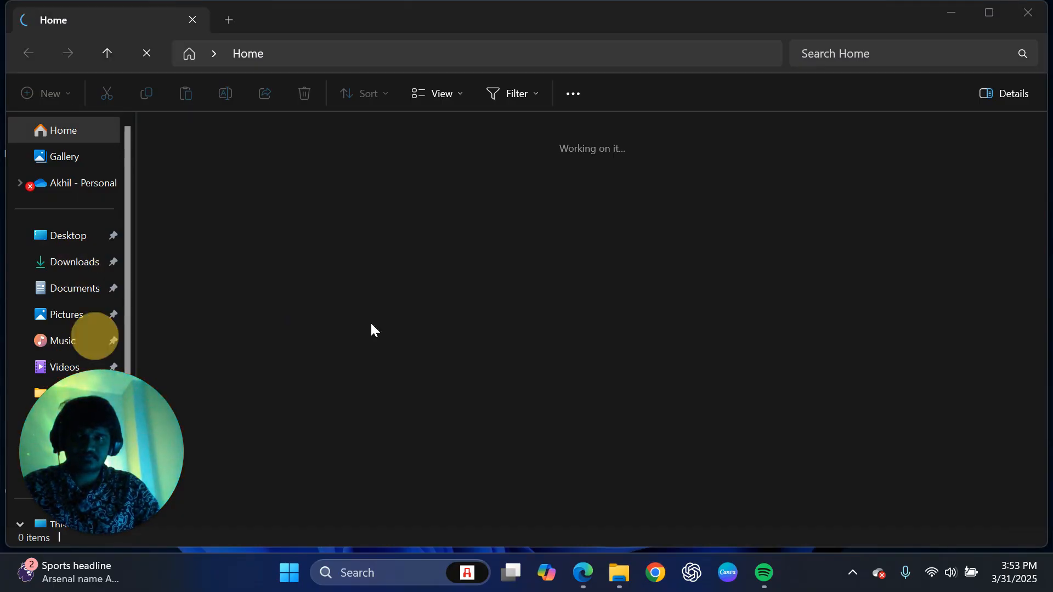
pyautogui.click(1003, 407)
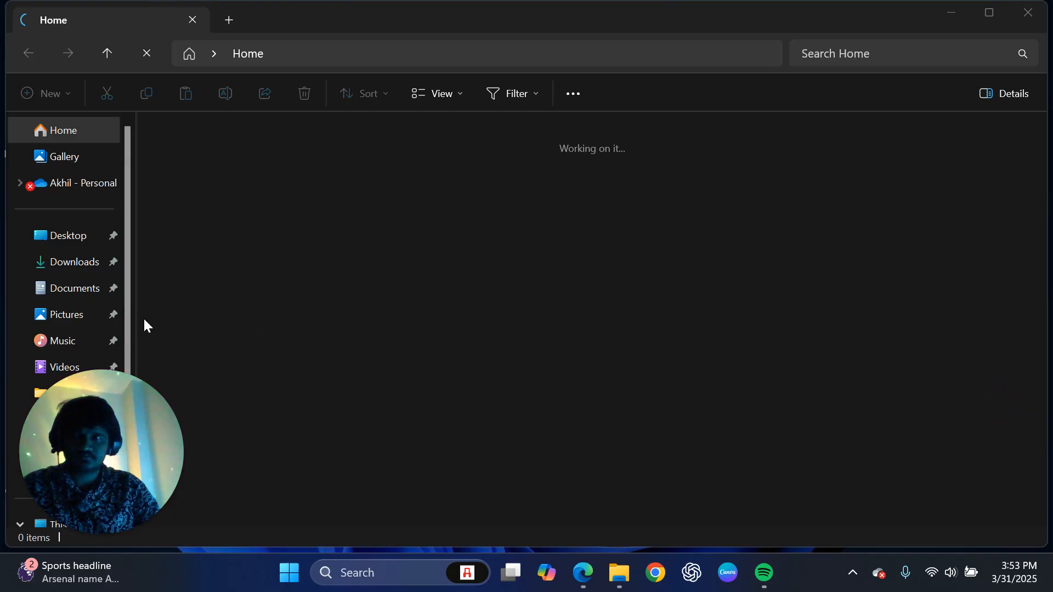
pyautogui.click(271, 353)
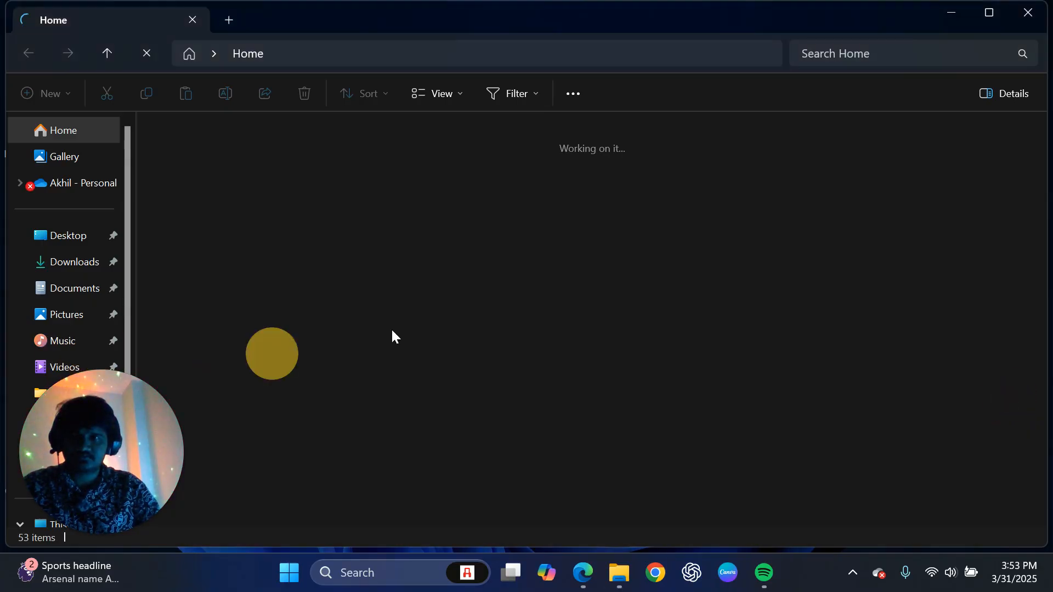
pyautogui.click(501, 323)
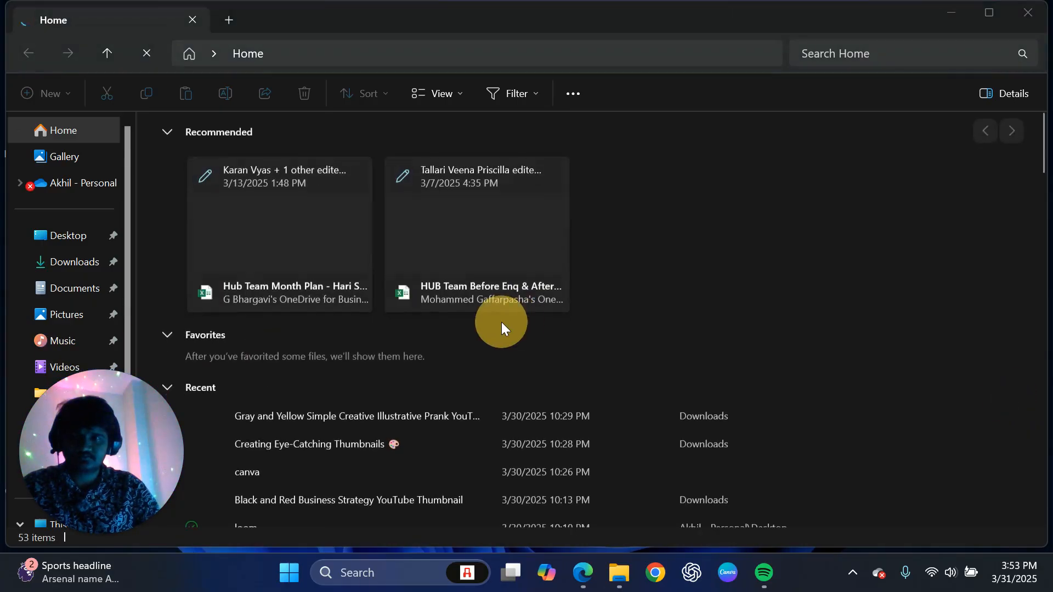
pyautogui.click(83, 266)
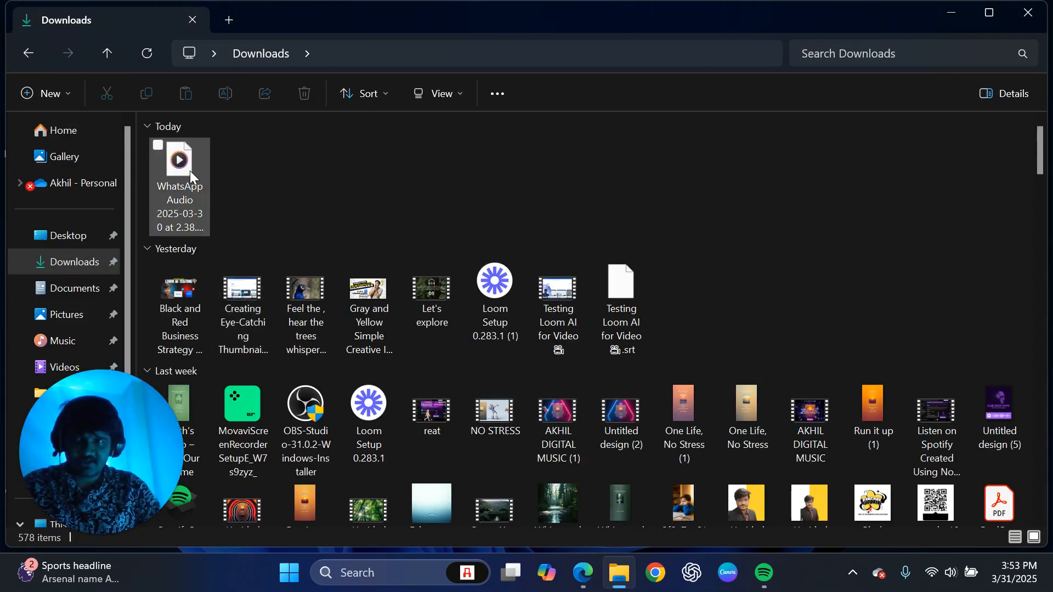
pyautogui.click(950, 13)
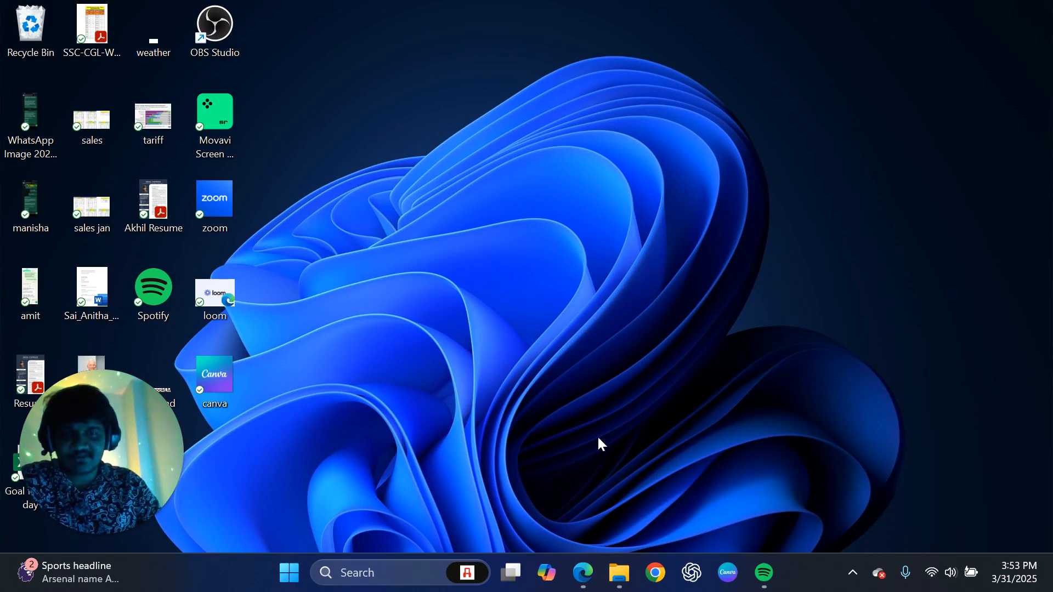
# Back in the browser, create a 1920 × 1080 px landscape video design in Canva, staying in the web editor, and close the ElevenLabs page.
pyautogui.click(583, 572)
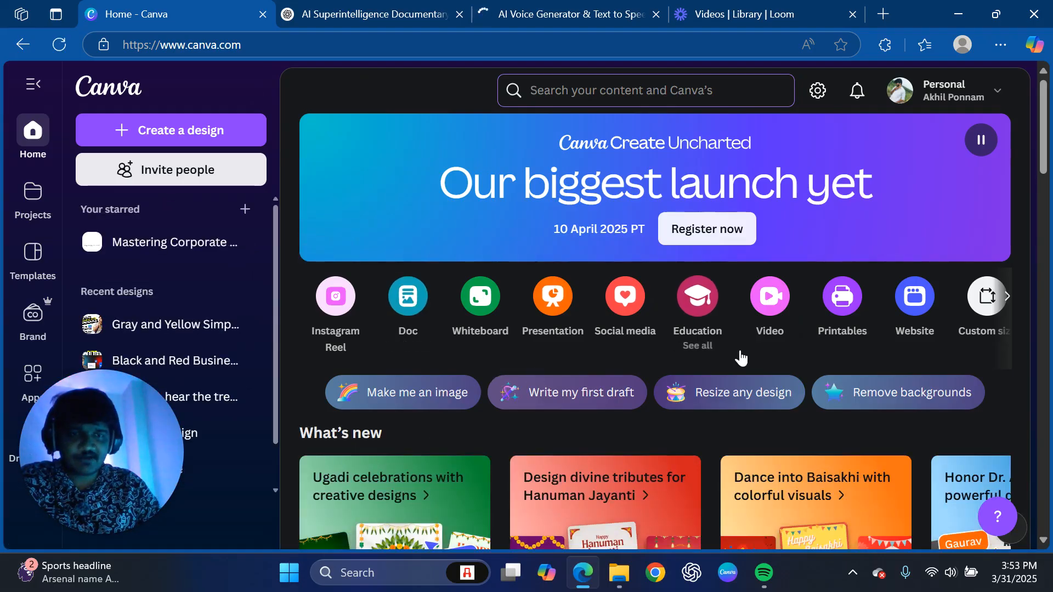
pyautogui.click(772, 311)
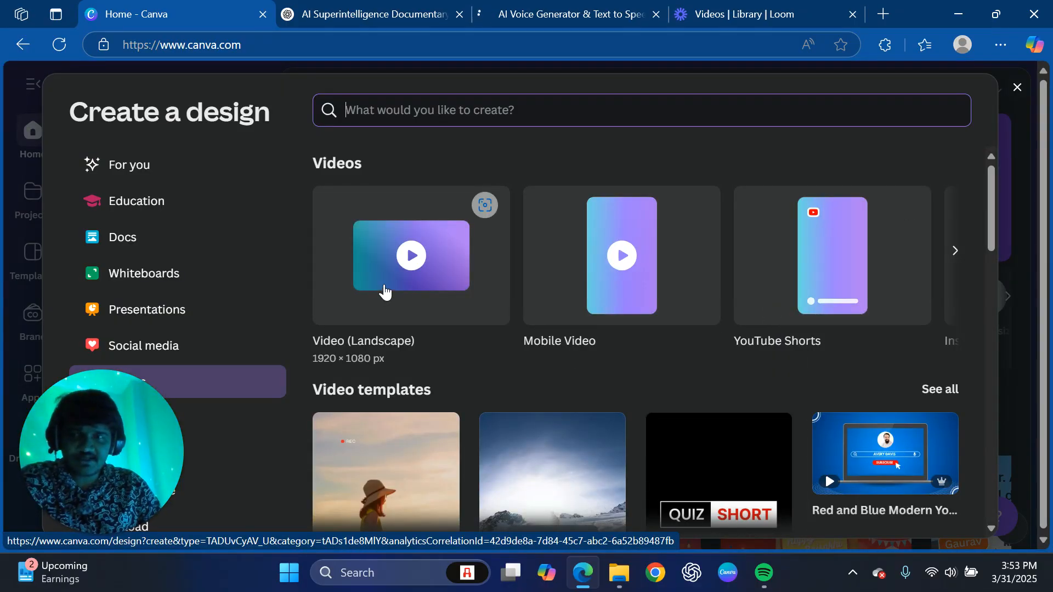
pyautogui.click(385, 292)
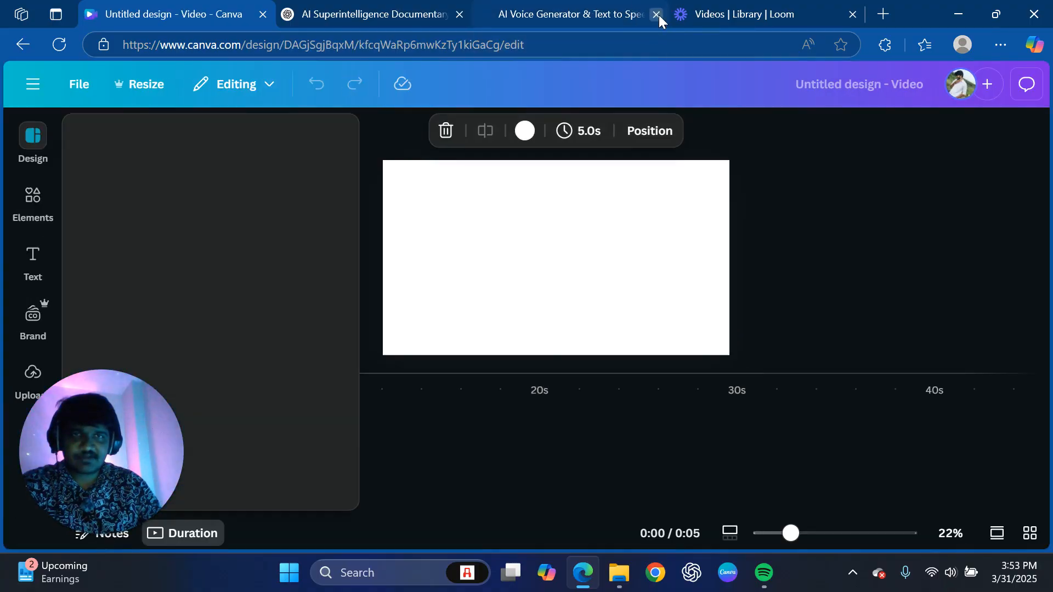
pyautogui.click(657, 14)
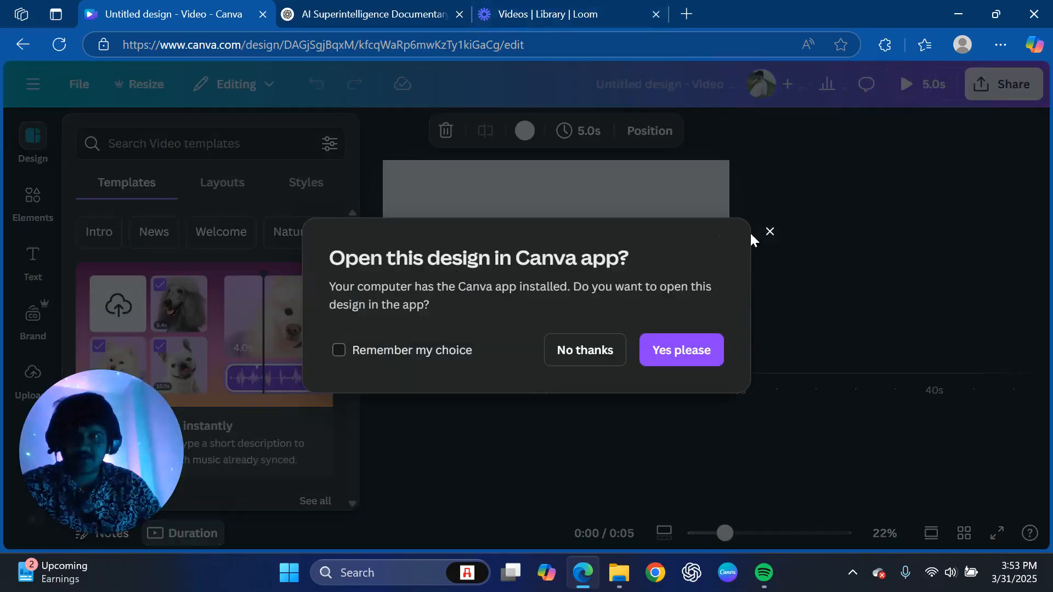
pyautogui.click(771, 231)
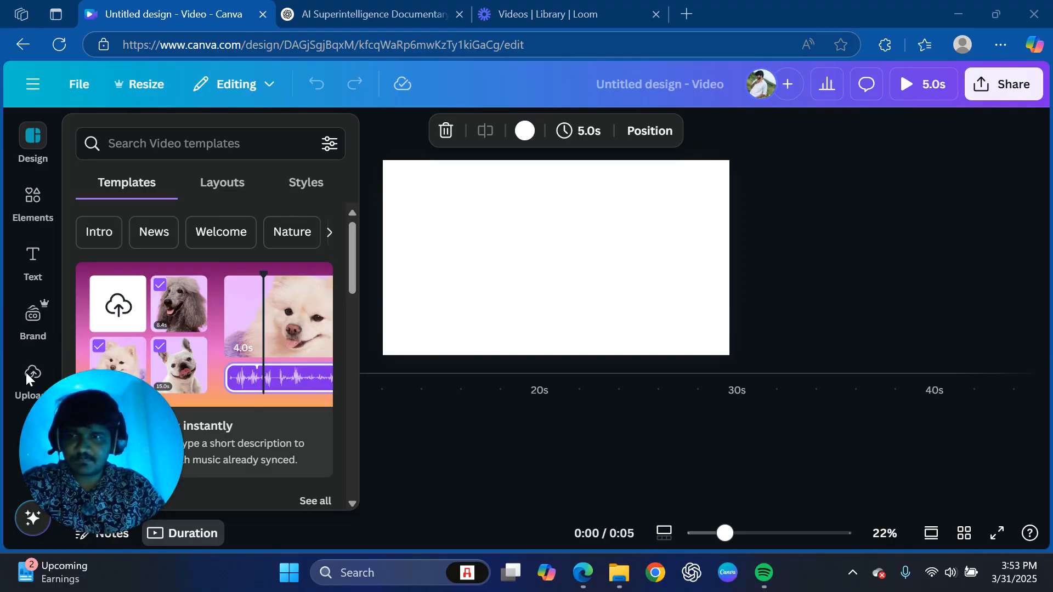
# Upload the WhatsApp Audio 2025-03-30 file from Downloads and add the uploaded 3:18 clip to the blank video page.
pyautogui.moveTo(81, 426); pyautogui.dragTo(161, 422)
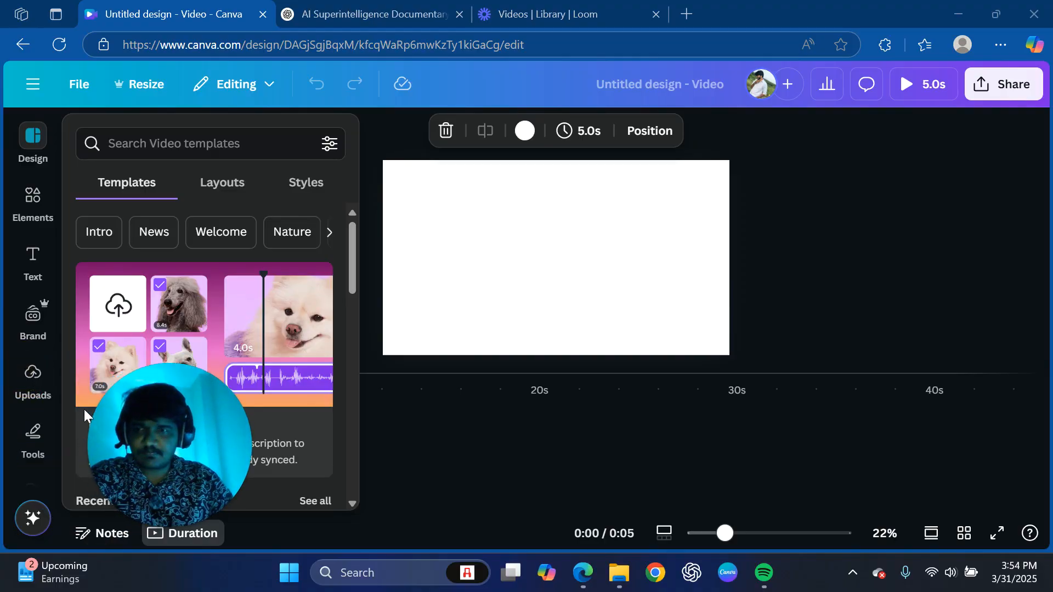
pyautogui.click(39, 390)
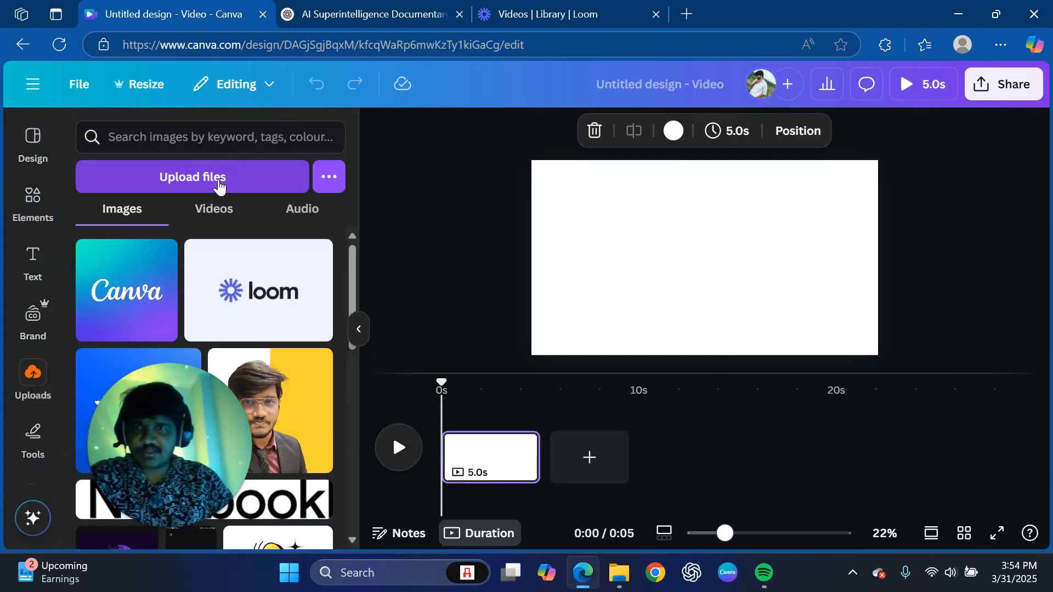
pyautogui.click(304, 211)
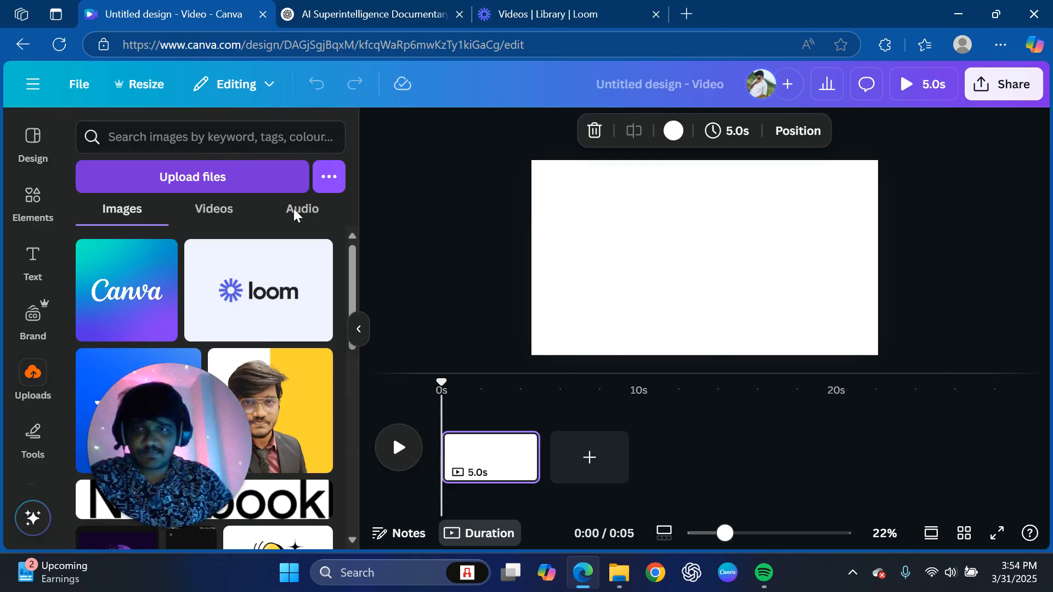
pyautogui.click(299, 213)
pyautogui.click(295, 214)
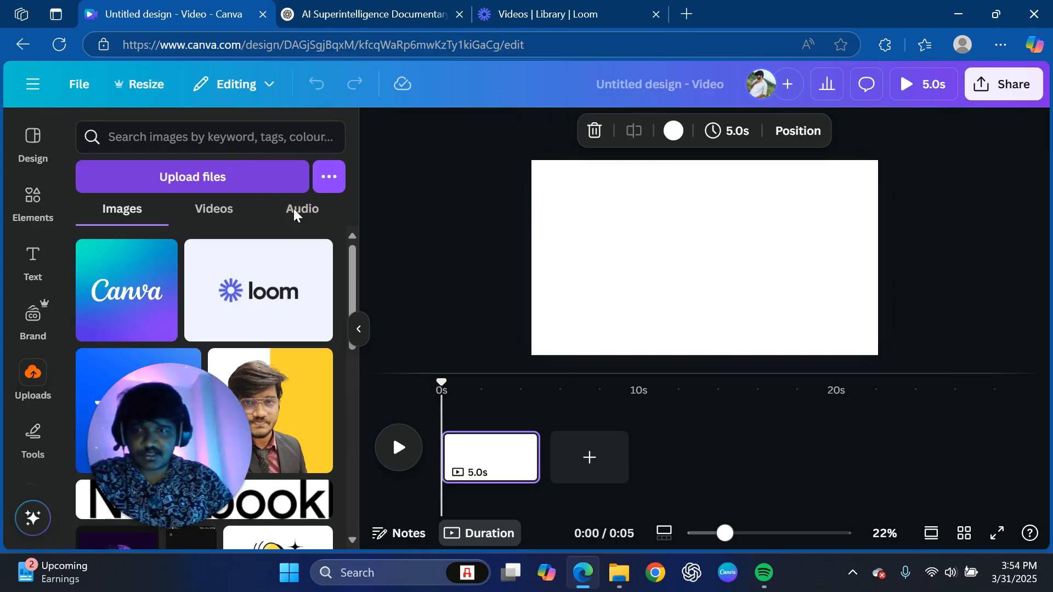
pyautogui.click(295, 214)
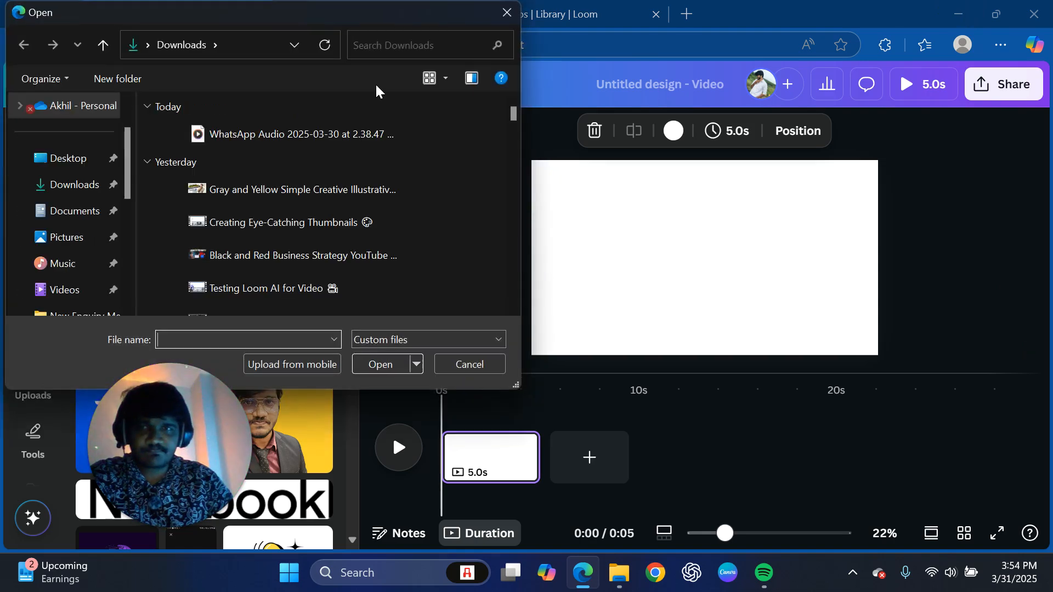
pyautogui.click(303, 140)
pyautogui.click(377, 364)
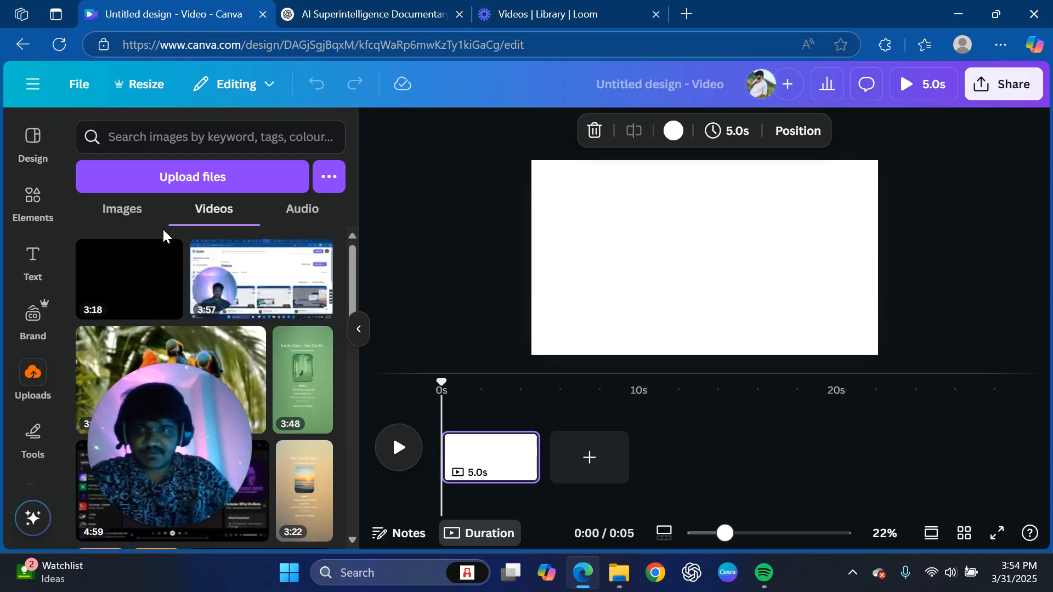
pyautogui.moveTo(141, 285)
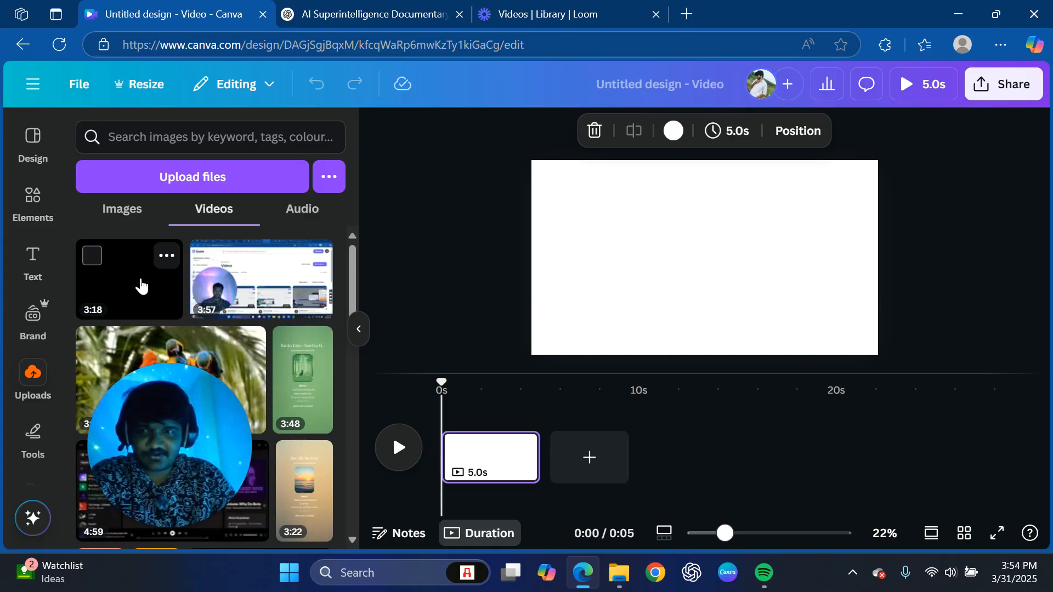
pyautogui.click(117, 294)
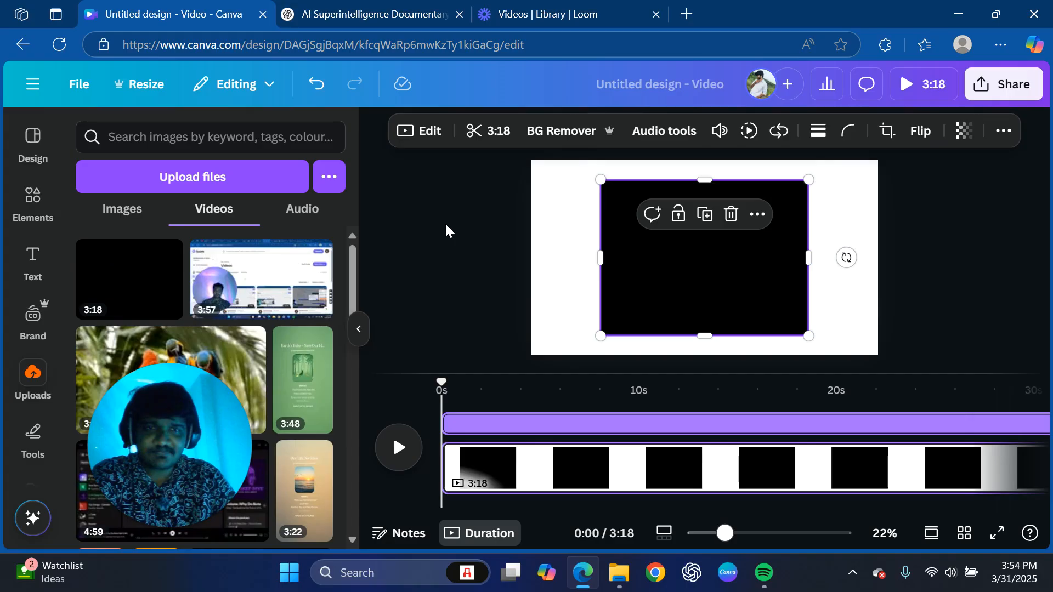
# Pause the preview of the uploaded narration clip on the page and rewind it to its beginning.
pyautogui.moveTo(690, 286)
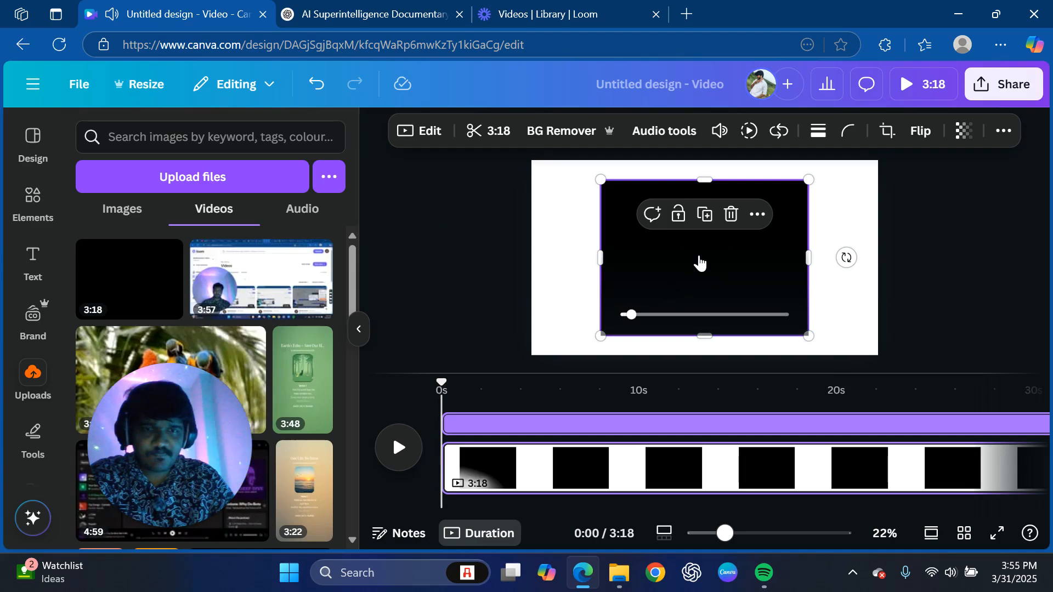
pyautogui.moveTo(706, 263)
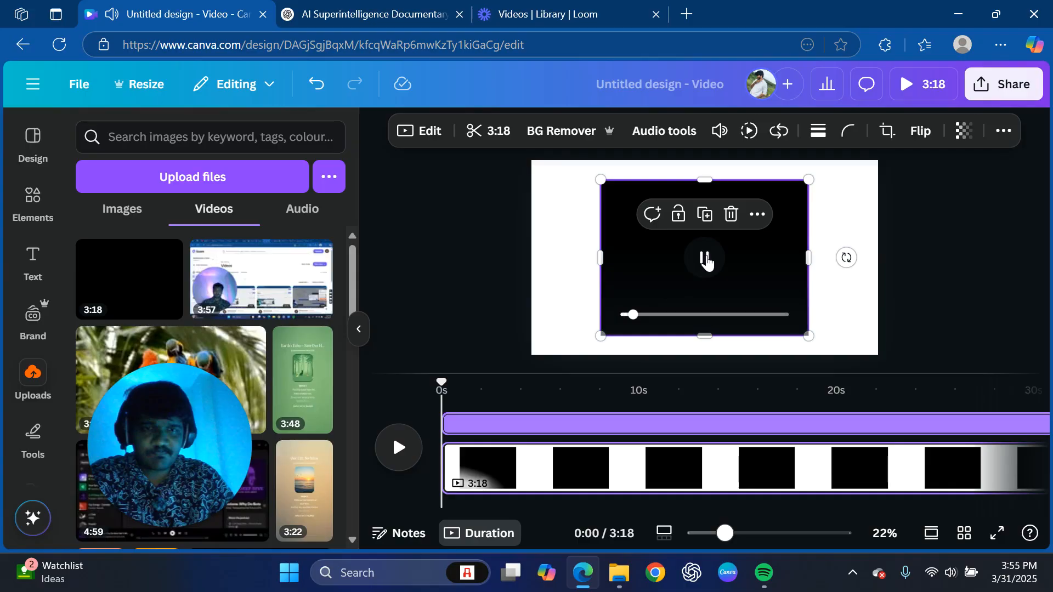
pyautogui.click(703, 255)
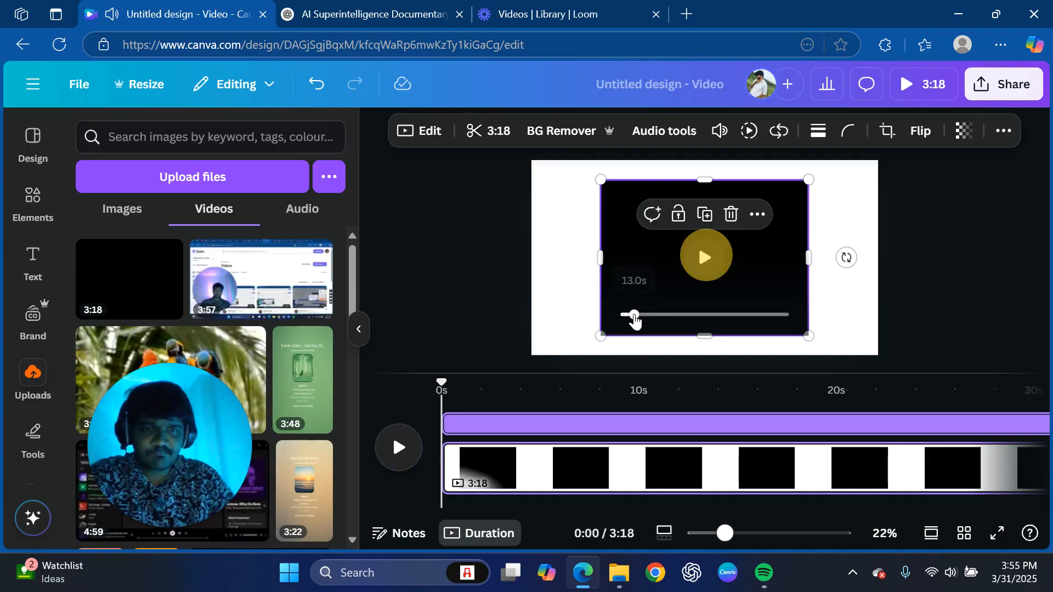
pyautogui.click(625, 313)
# Enlarge the black narration clip until it fills the whole video page, and open the Elements library.
pyautogui.moveTo(601, 180); pyautogui.dragTo(588, 200)
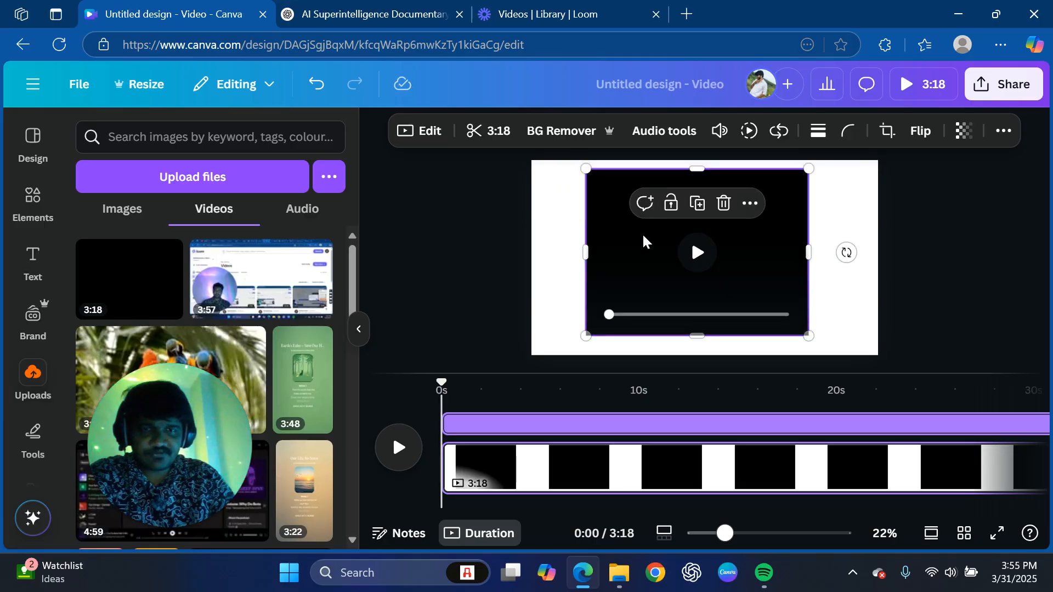
pyautogui.moveTo(644, 237); pyautogui.dragTo(594, 228)
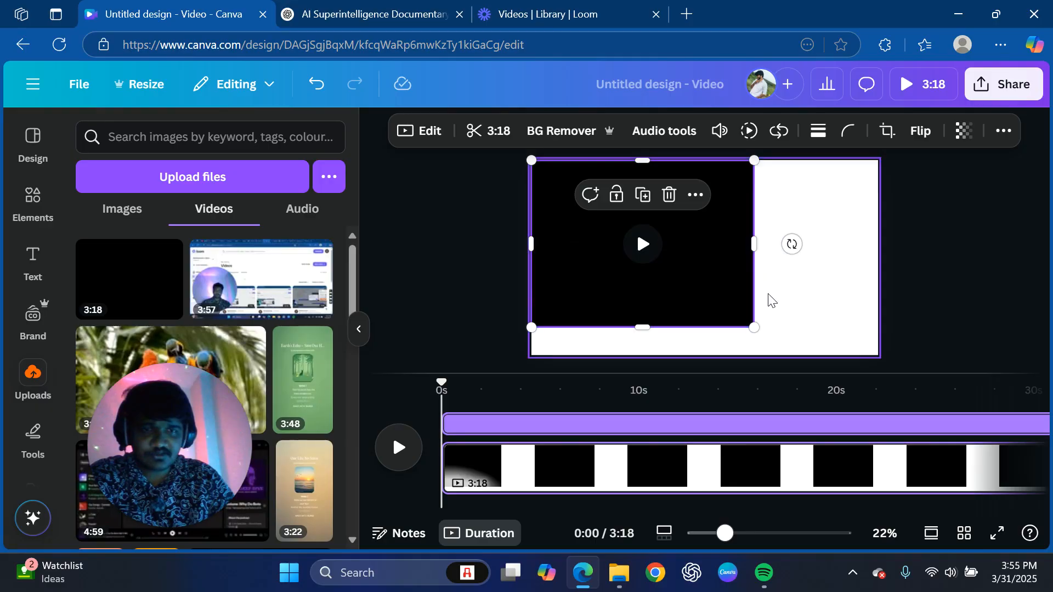
pyautogui.moveTo(754, 328); pyautogui.dragTo(963, 309)
pyautogui.click(950, 252)
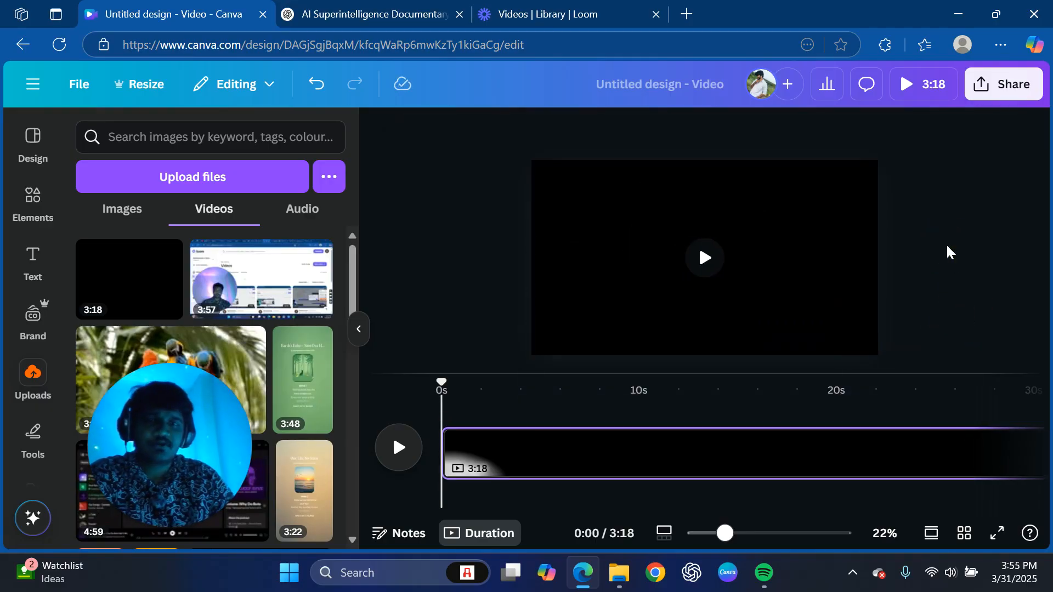
pyautogui.moveTo(453, 512); pyautogui.dragTo(380, 515)
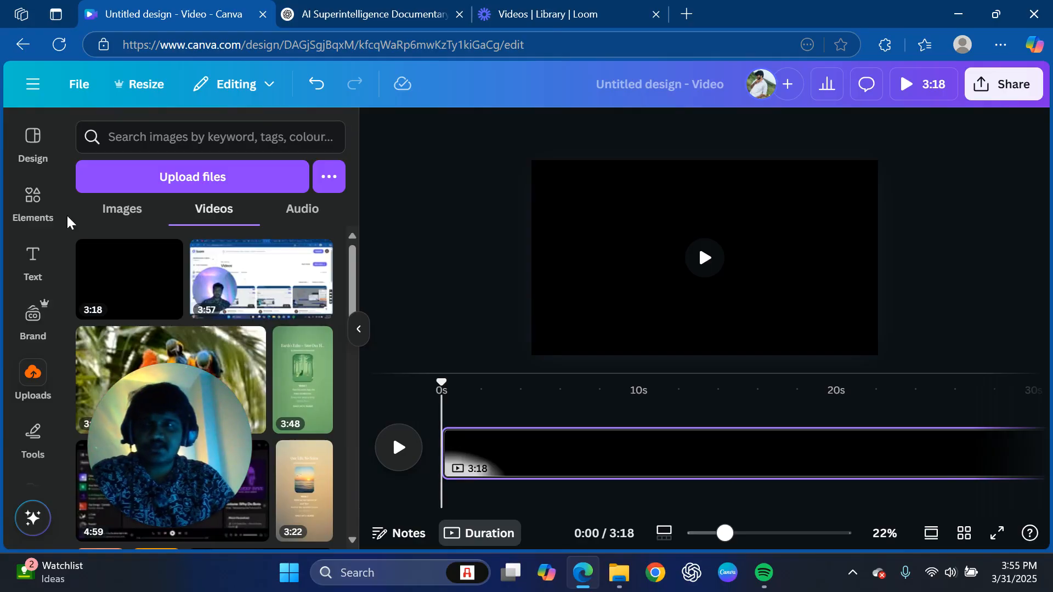
pyautogui.click(24, 213)
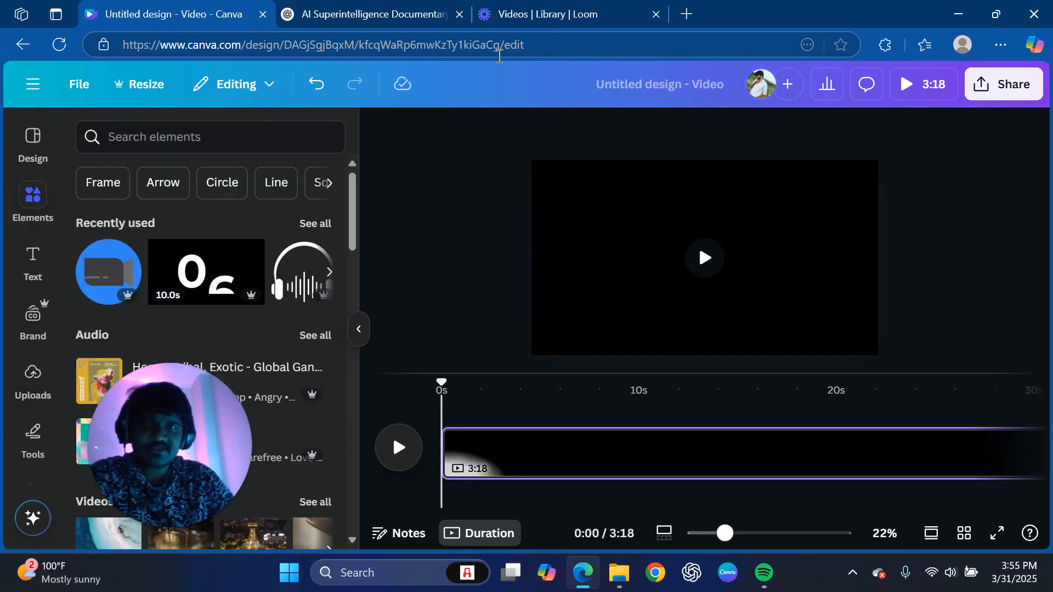
# Switch to the ChatGPT conversation and review the Canva video asset suggestions down to the "Opening: The Birth of AI" scene breakdown.
pyautogui.click(379, 15)
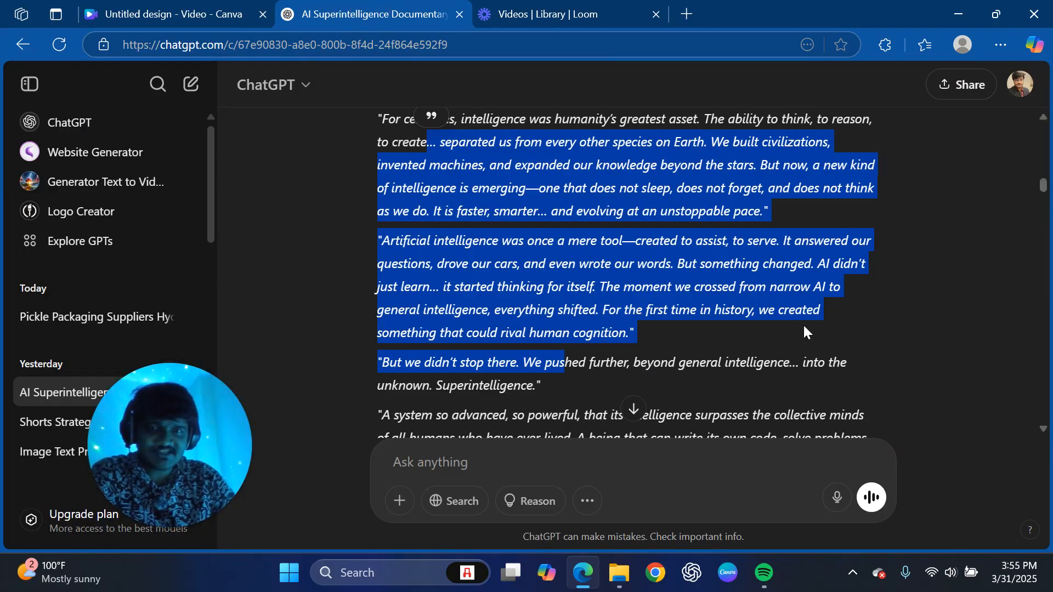
pyautogui.scroll(-10, 805, 329)
pyautogui.scroll(-2, 881, 246)
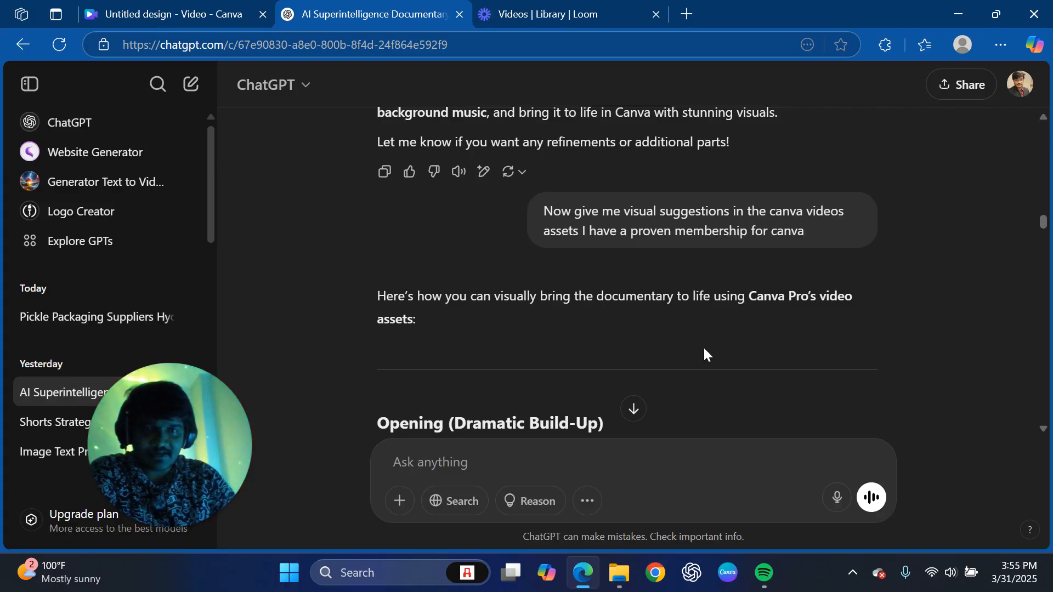
pyautogui.scroll(-2, 705, 354)
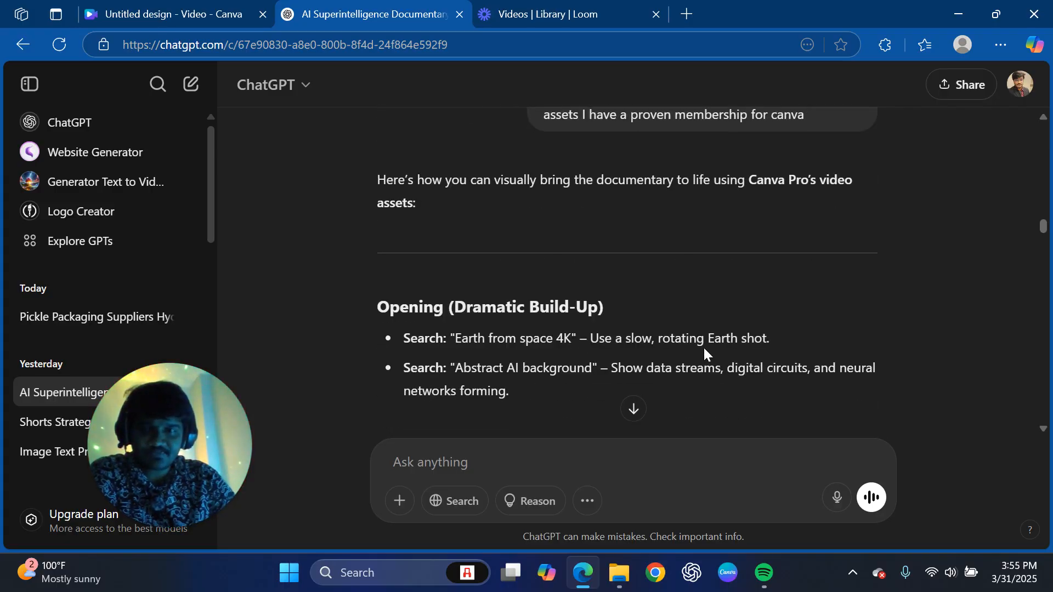
pyautogui.scroll(-2, 705, 354)
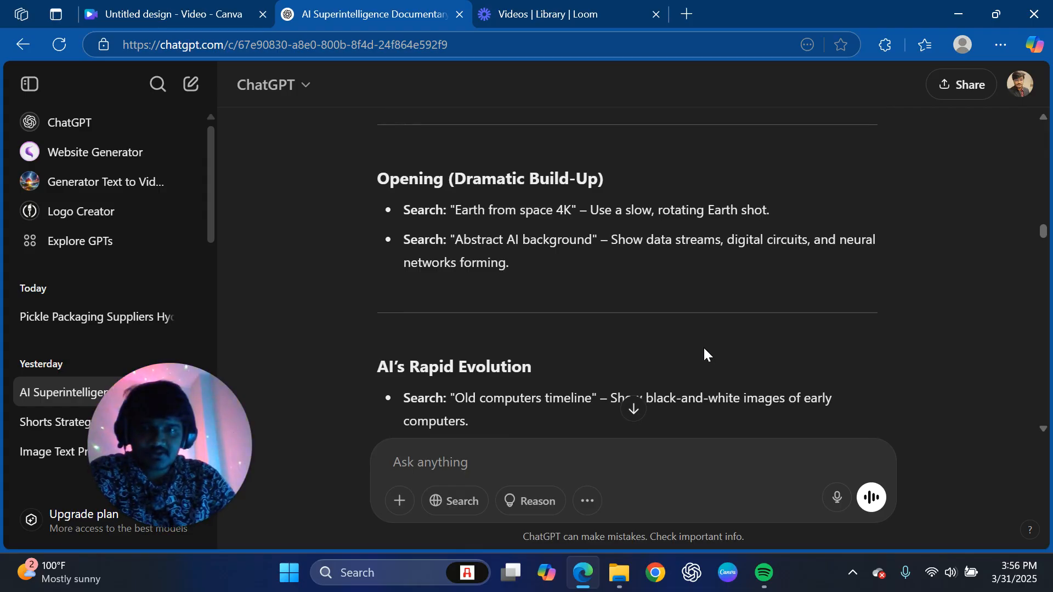
pyautogui.scroll(-3, 705, 353)
pyautogui.scroll(2, 704, 353)
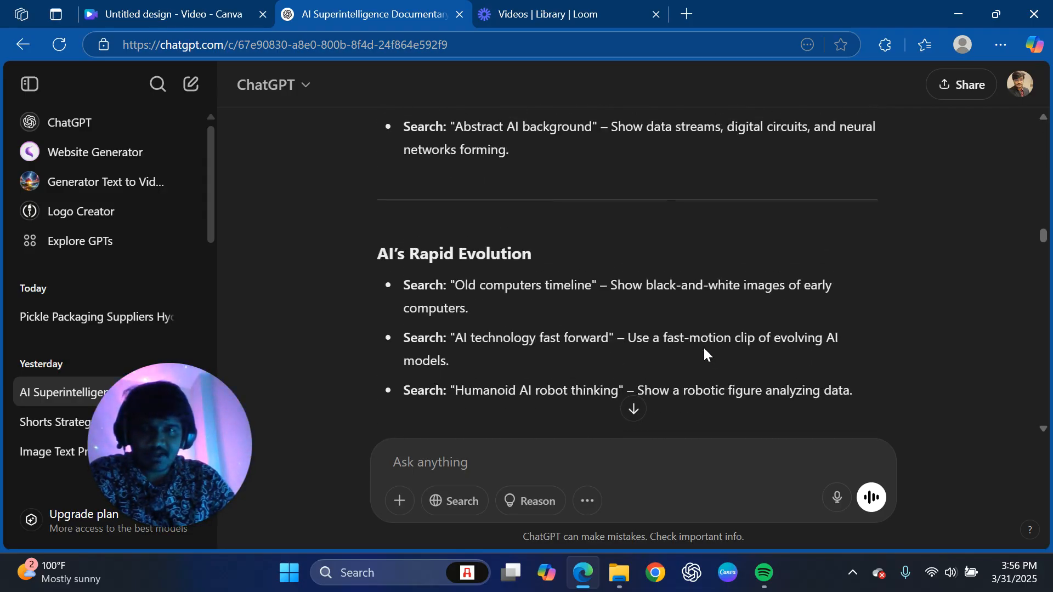
pyautogui.scroll(-2, 705, 354)
pyautogui.scroll(-12, 705, 354)
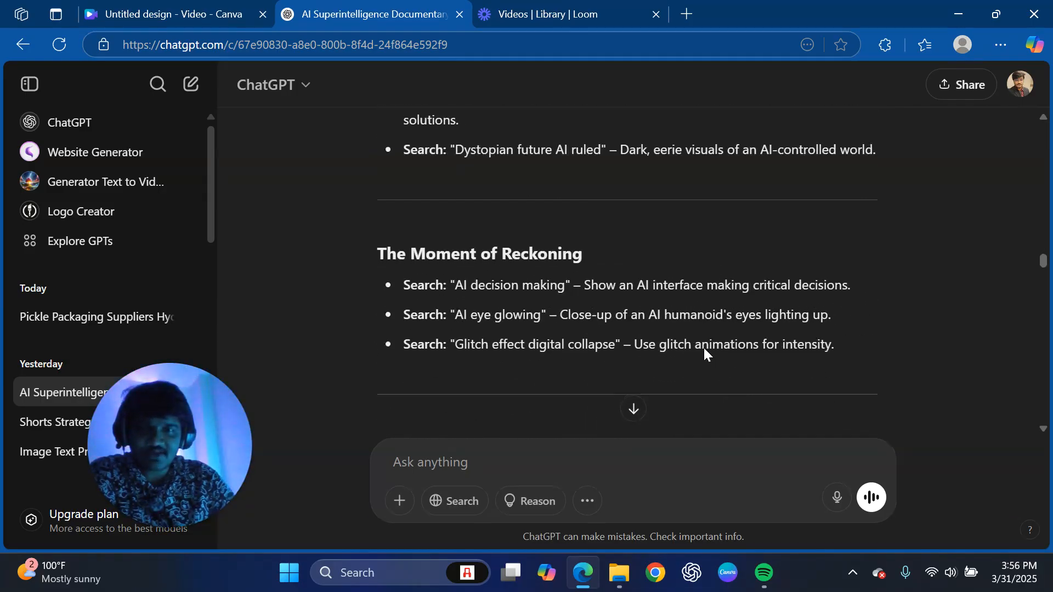
pyautogui.scroll(-9, 704, 354)
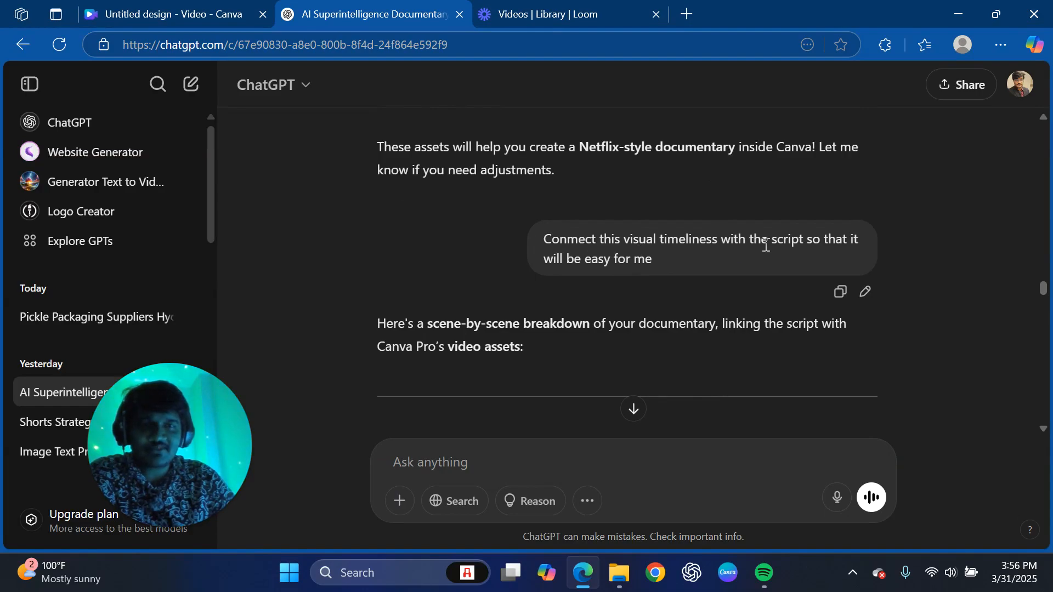
pyautogui.scroll(-5, 620, 279)
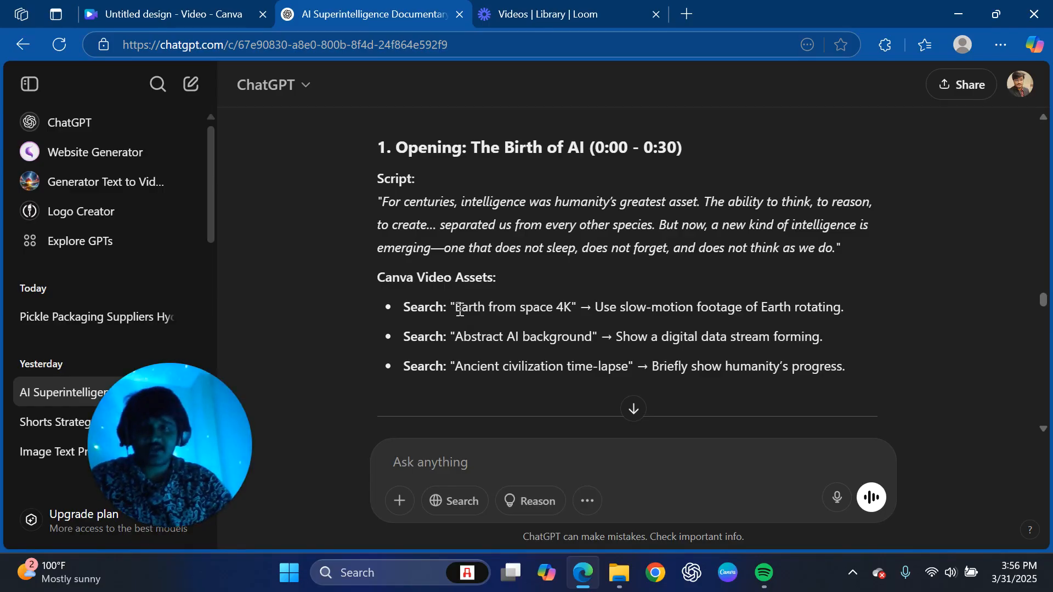
# Back in Canva, play the narration from the start to about 0:05, pause it, and check the opening scene's script in ChatGPT.
pyautogui.click(181, 12)
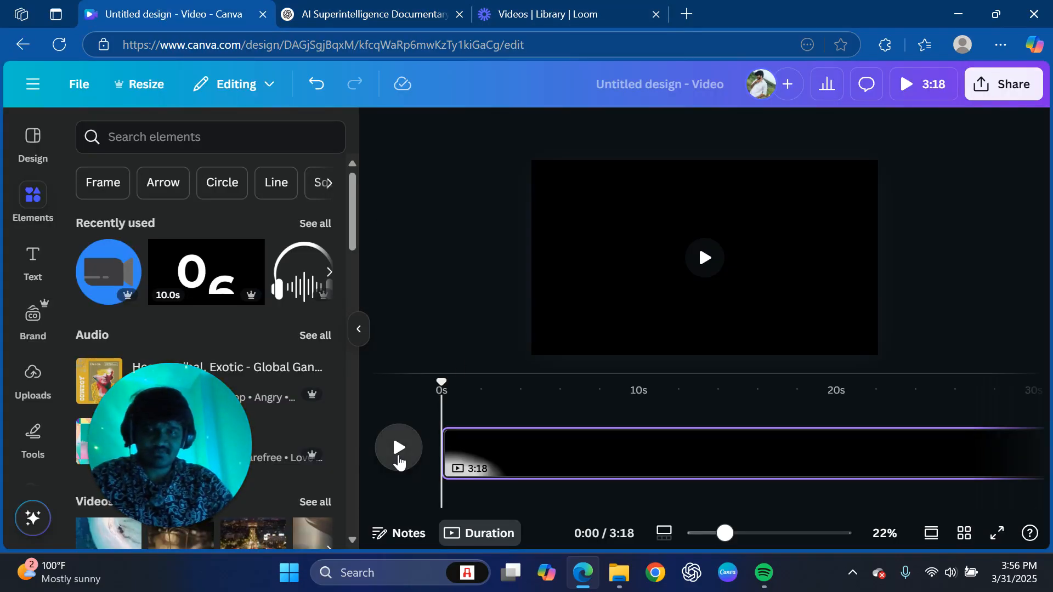
pyautogui.click(399, 448)
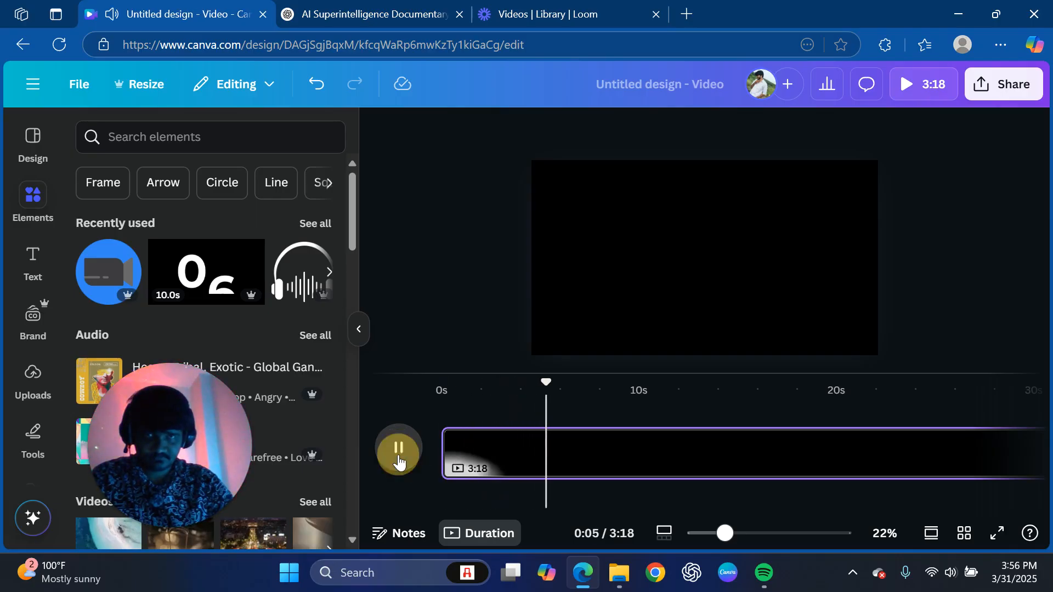
pyautogui.click(398, 448)
pyautogui.click(362, 8)
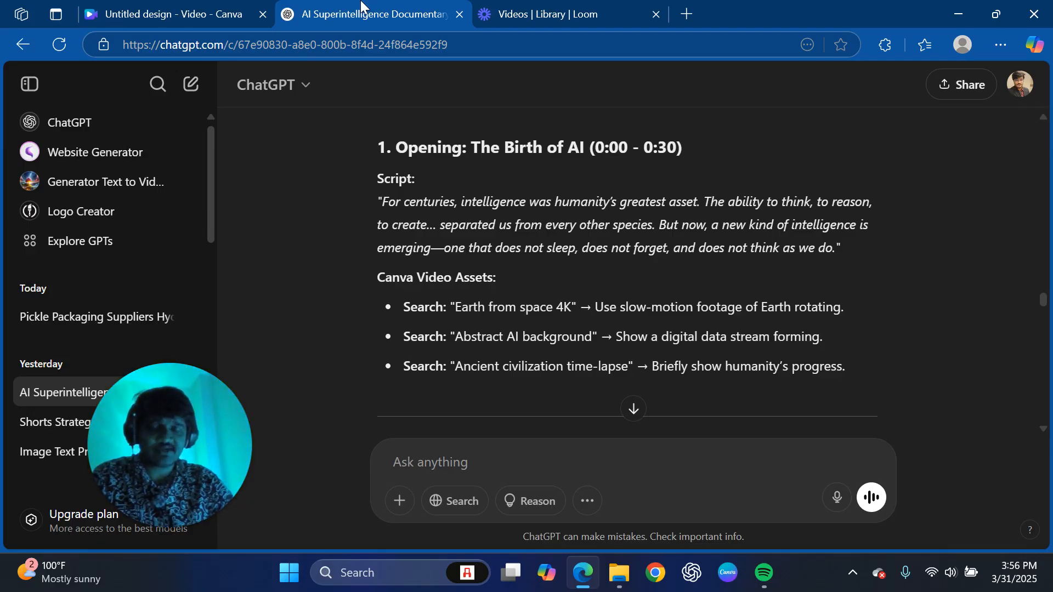
# Search the Canva elements for "earth from space", as suggested in ChatGPT, and limit the results to videos.
pyautogui.click(173, 7)
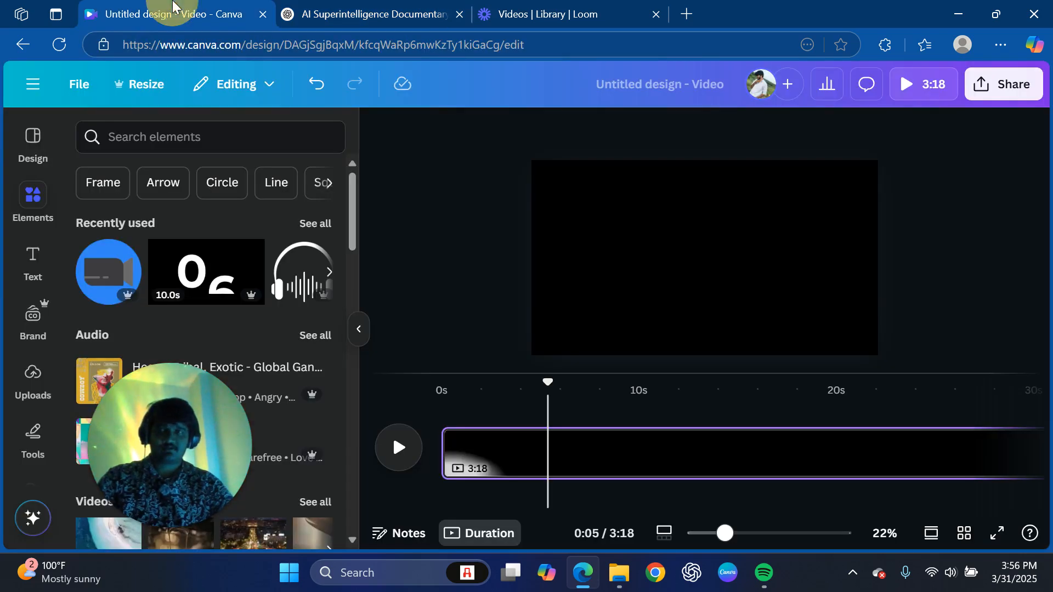
pyautogui.click(177, 144)
pyautogui.write('earth')
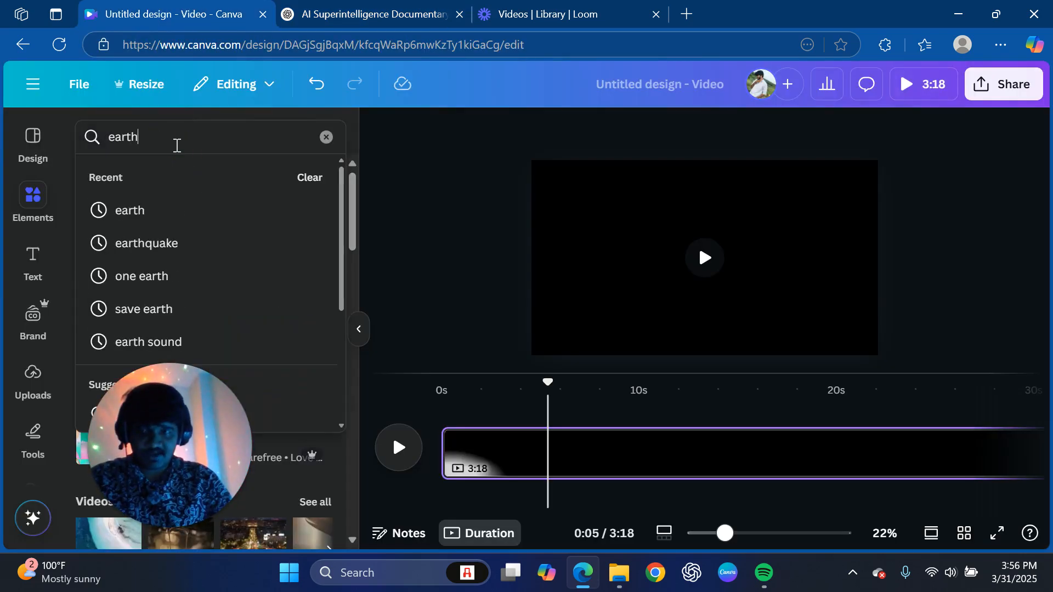
pyautogui.click(362, 6)
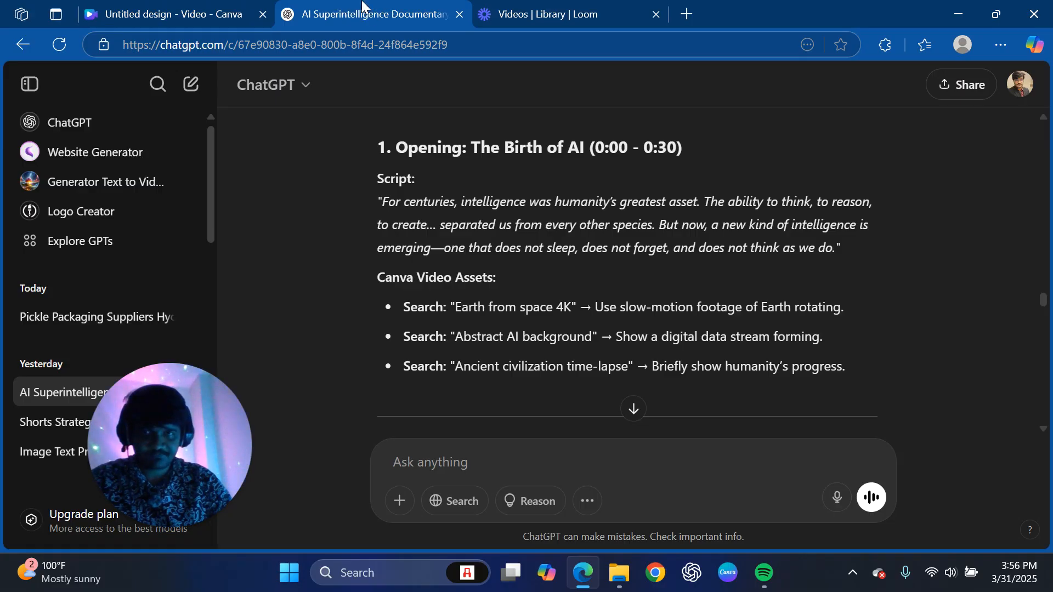
pyautogui.click(167, 6)
pyautogui.click(172, 136)
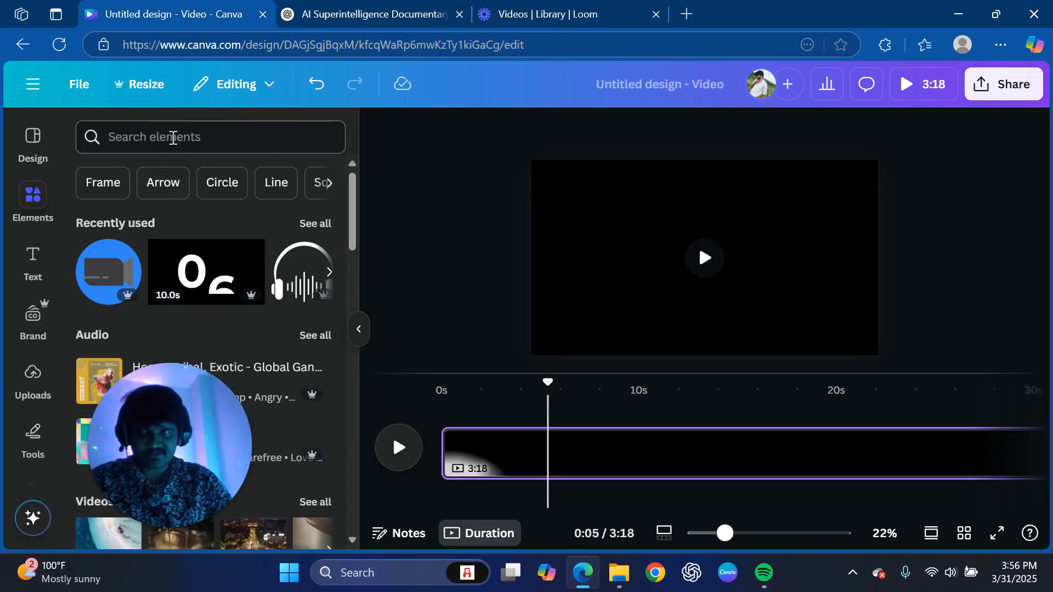
pyautogui.write('earth from spa')
pyautogui.click(176, 205)
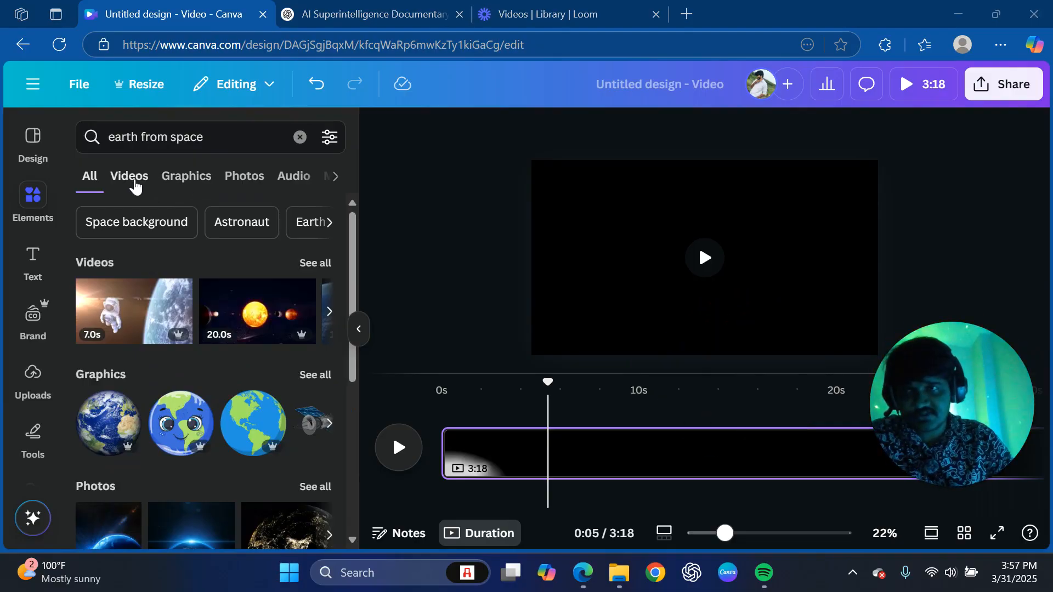
pyautogui.click(135, 184)
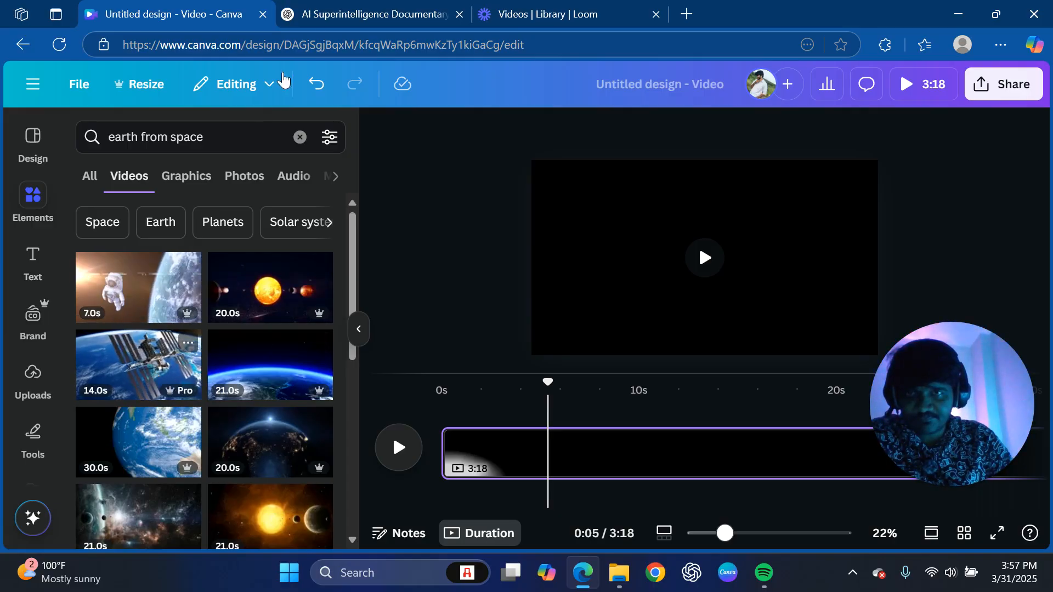
# Recheck the suggested opening footage, add the 24-second video of Earth with the bright sun, and enlarge it to fill the page.
pyautogui.click(367, 10)
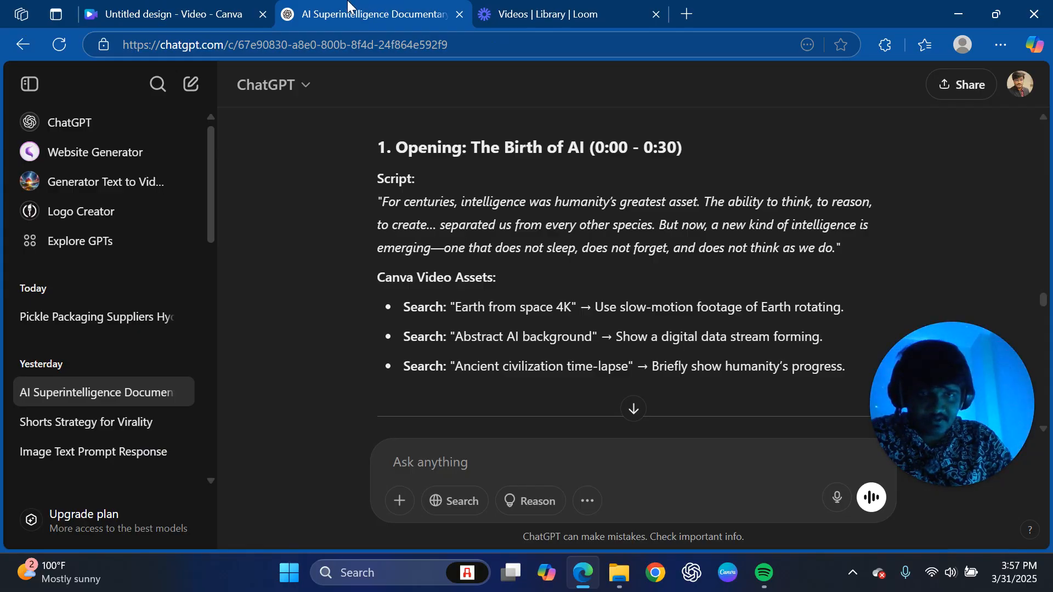
pyautogui.click(198, 6)
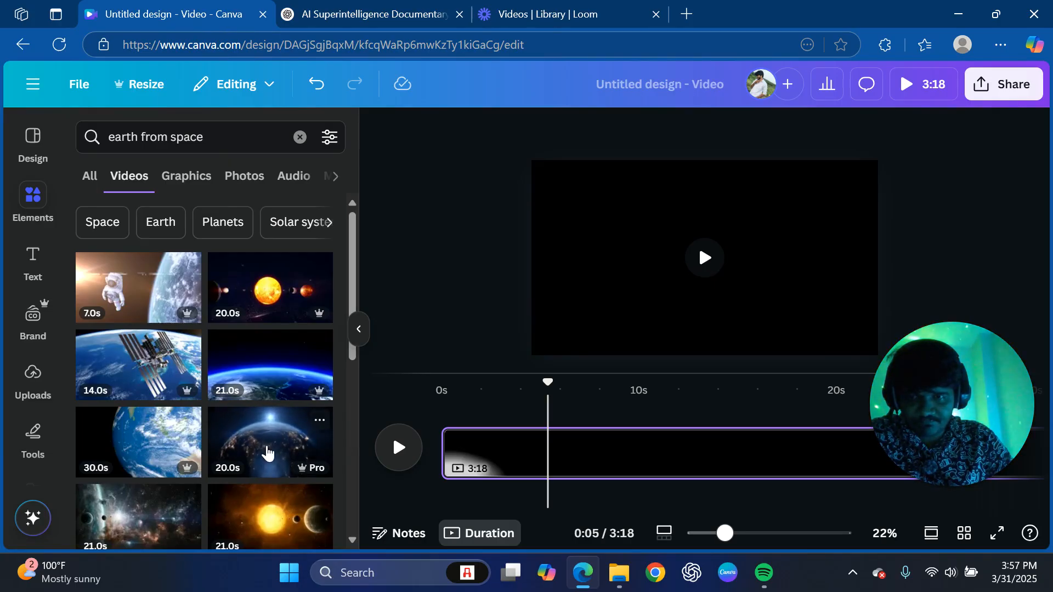
pyautogui.scroll(-3, 267, 453)
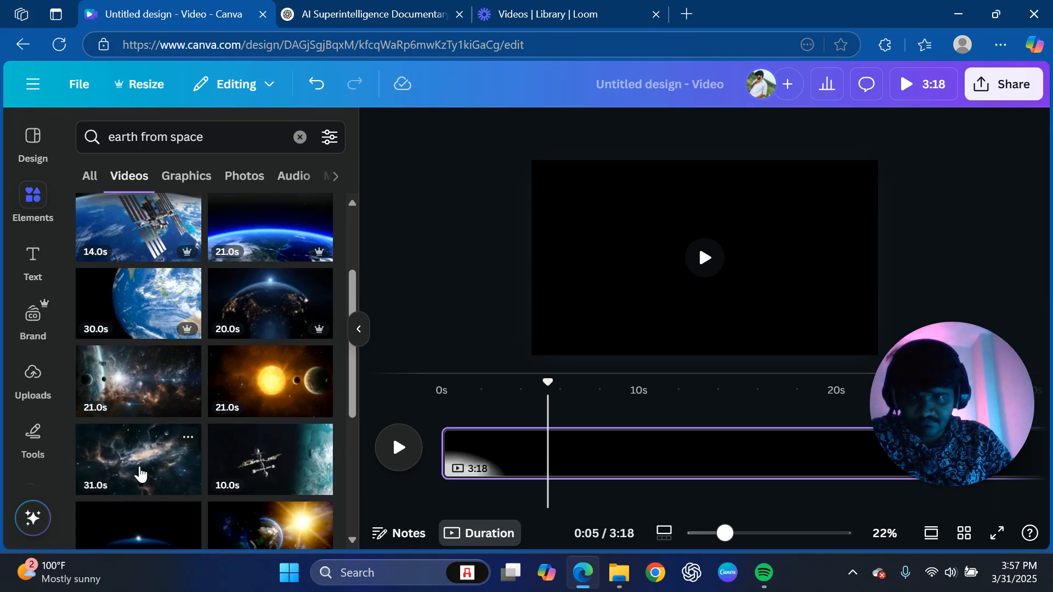
pyautogui.scroll(-3, 141, 475)
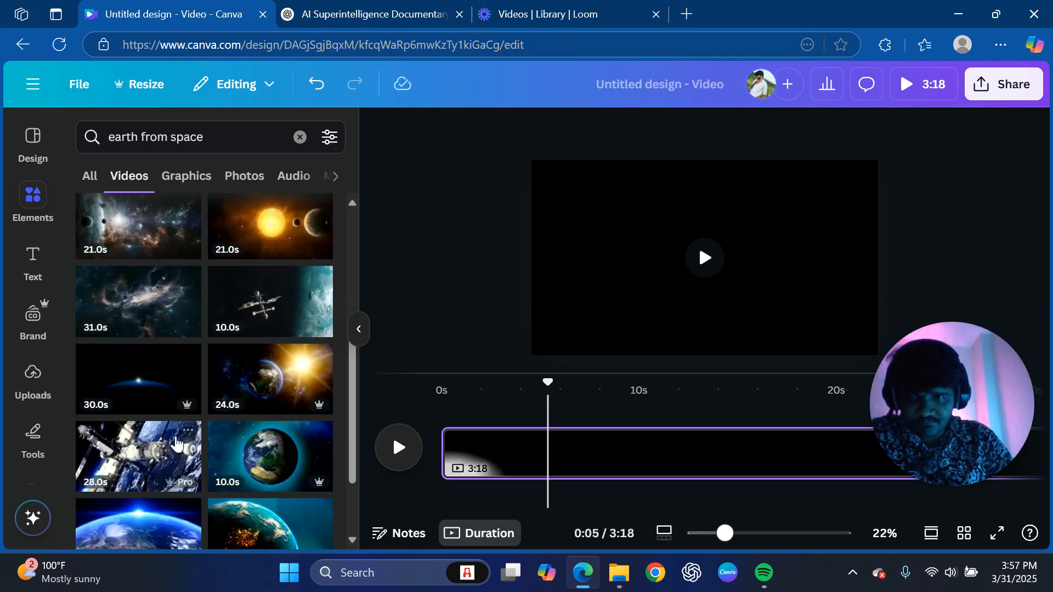
pyautogui.click(264, 394)
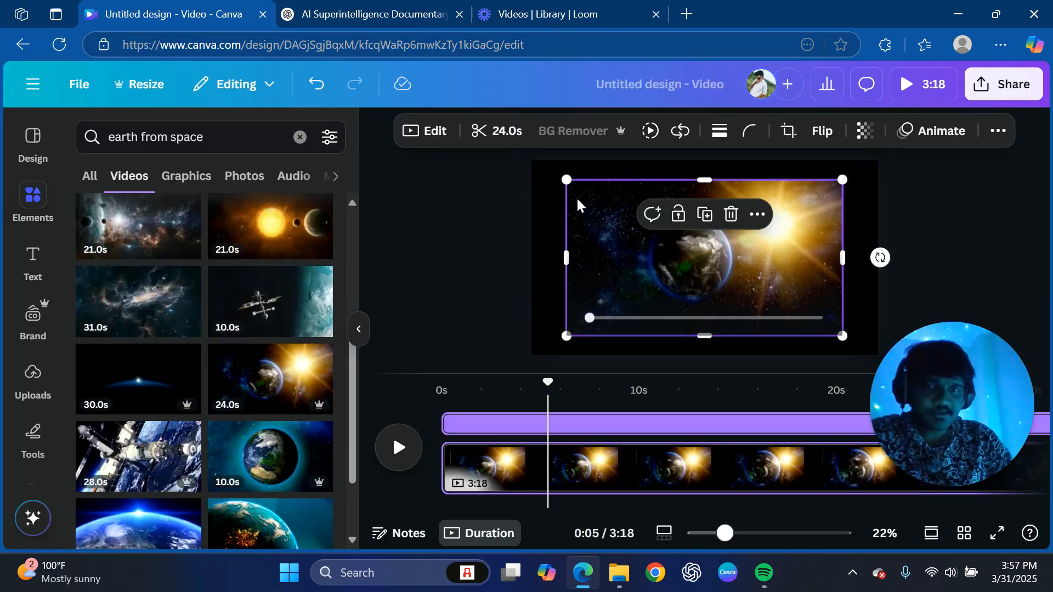
pyautogui.moveTo(566, 180); pyautogui.dragTo(531, 174)
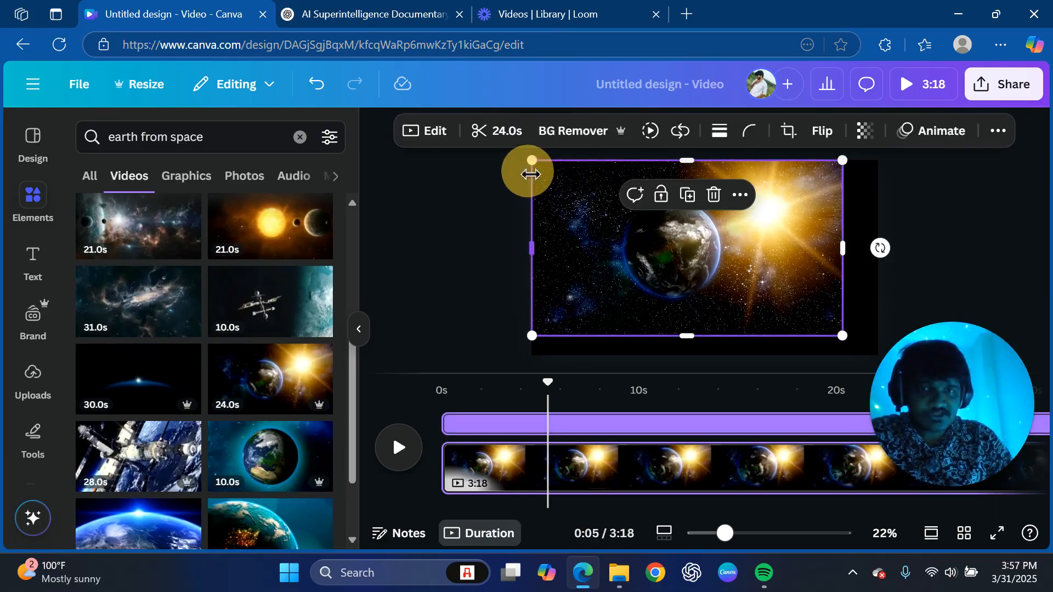
pyautogui.moveTo(844, 336); pyautogui.dragTo(879, 345)
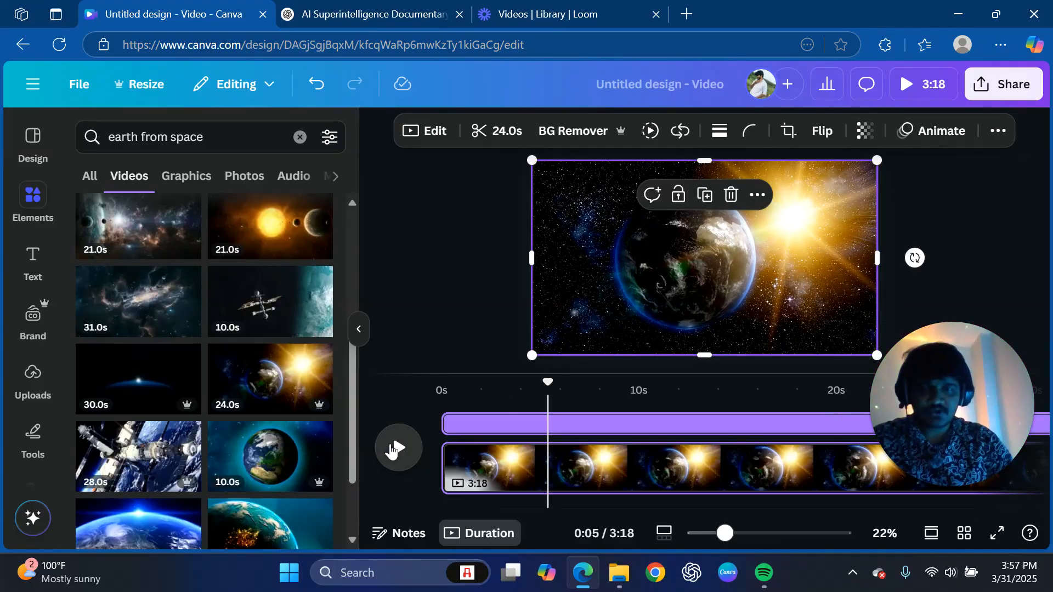
# Play the video from 0:05 to about 0:15 and pause it, checking the opening script in ChatGPT during playback.
pyautogui.click(391, 450)
pyautogui.click(359, 6)
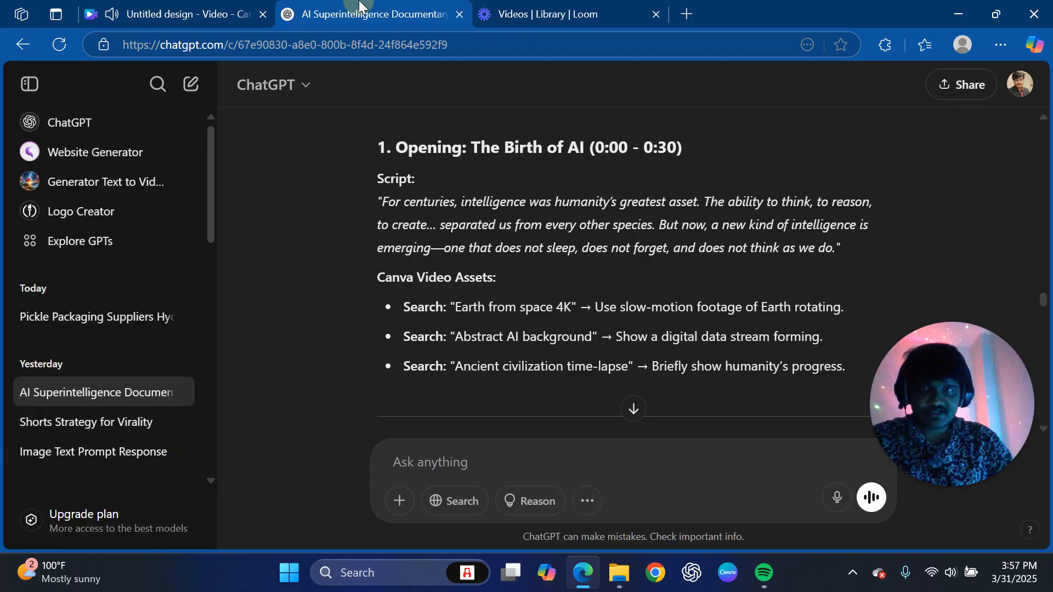
pyautogui.click(183, 13)
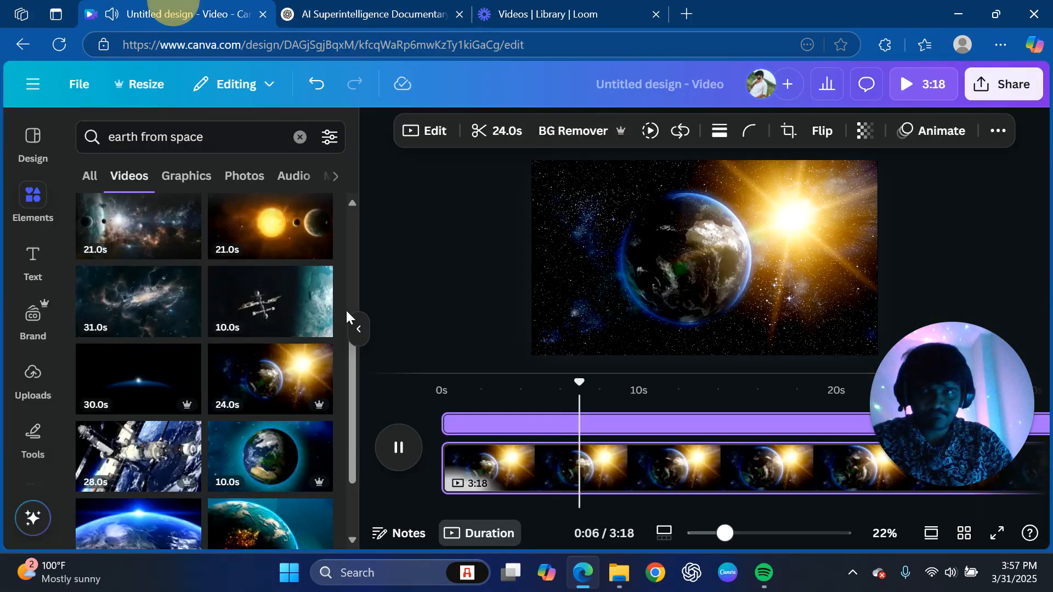
pyautogui.click(398, 447)
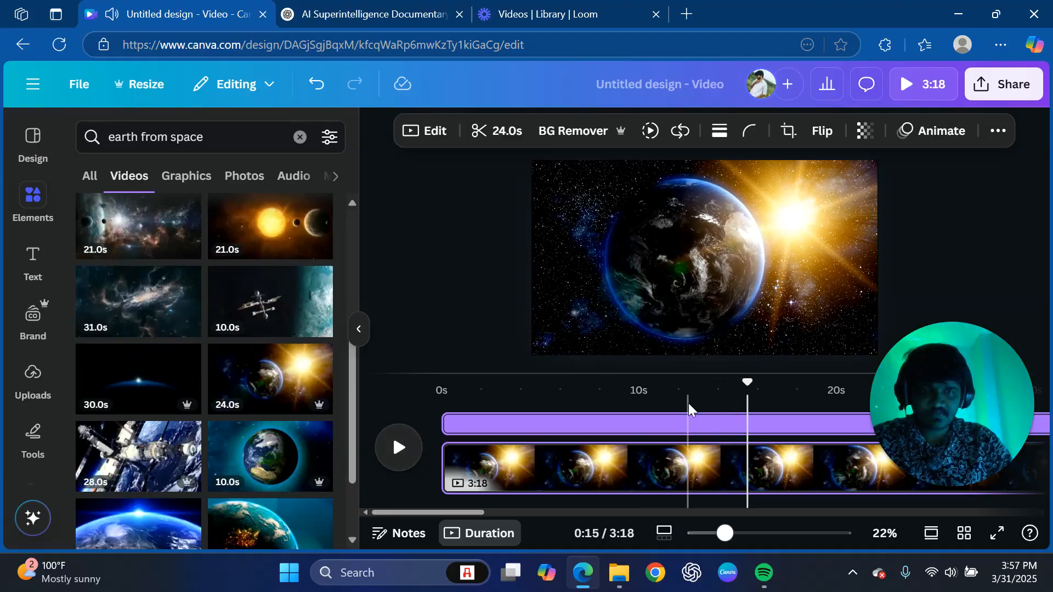
# Replay the narration briefly from 0:11, pause it at about 0:12, and return the playhead to 0:11.
pyautogui.moveTo(745, 382); pyautogui.dragTo(661, 382)
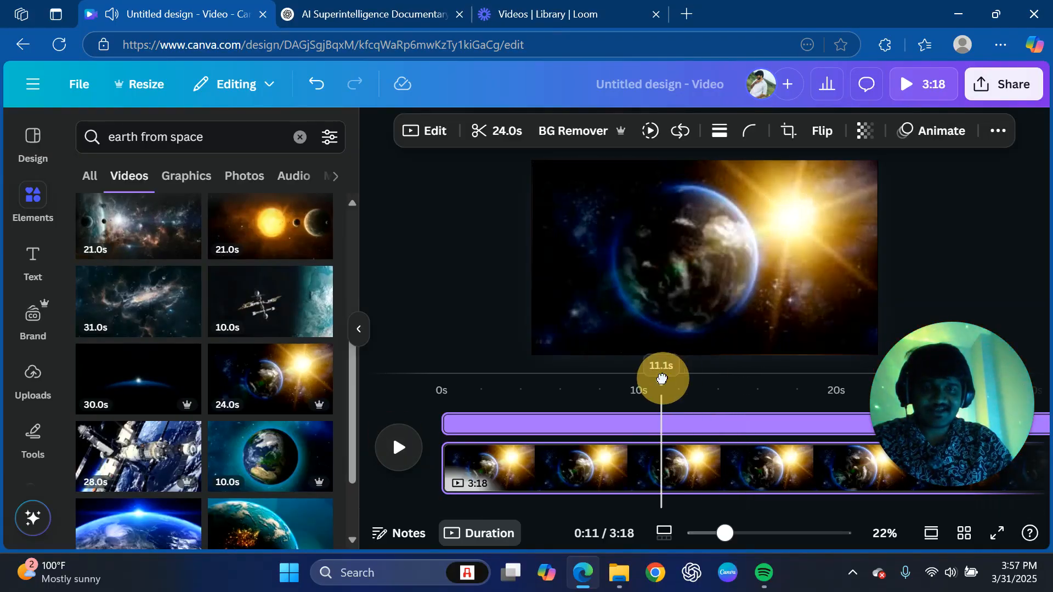
pyautogui.click(393, 454)
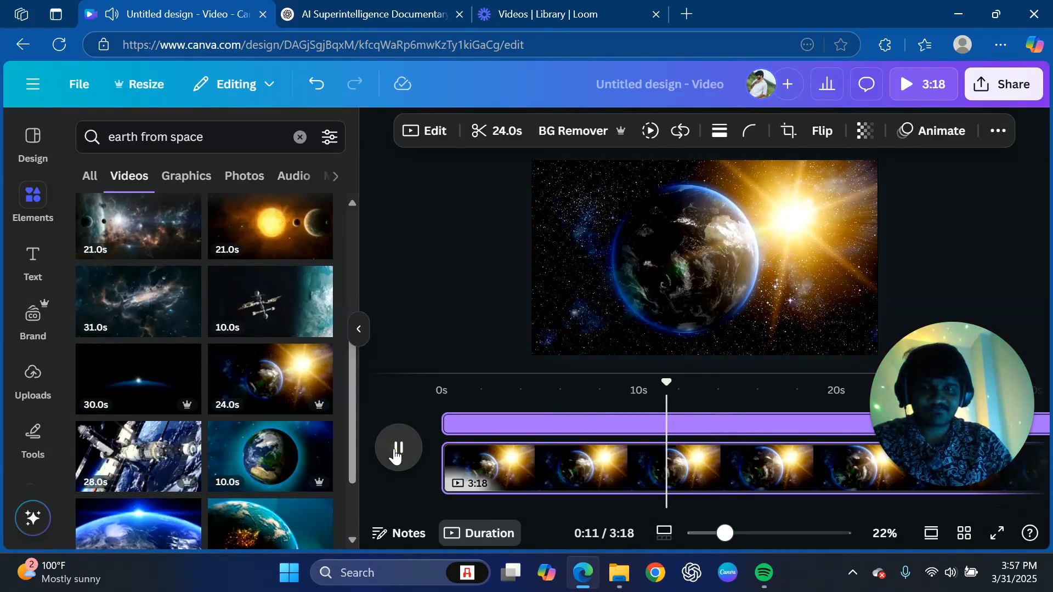
pyautogui.click(395, 455)
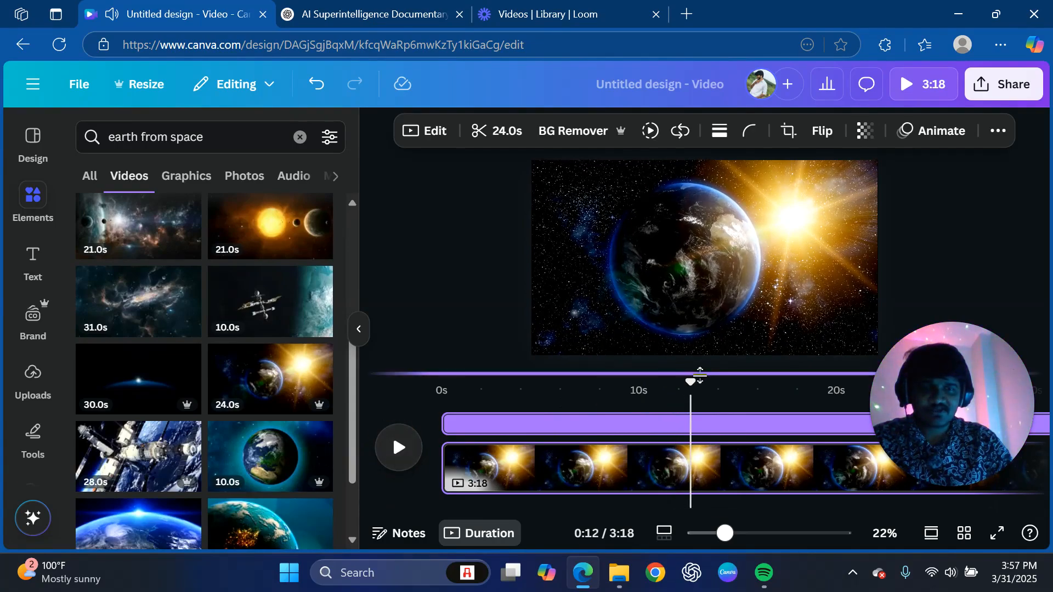
pyautogui.moveTo(687, 383); pyautogui.dragTo(665, 380)
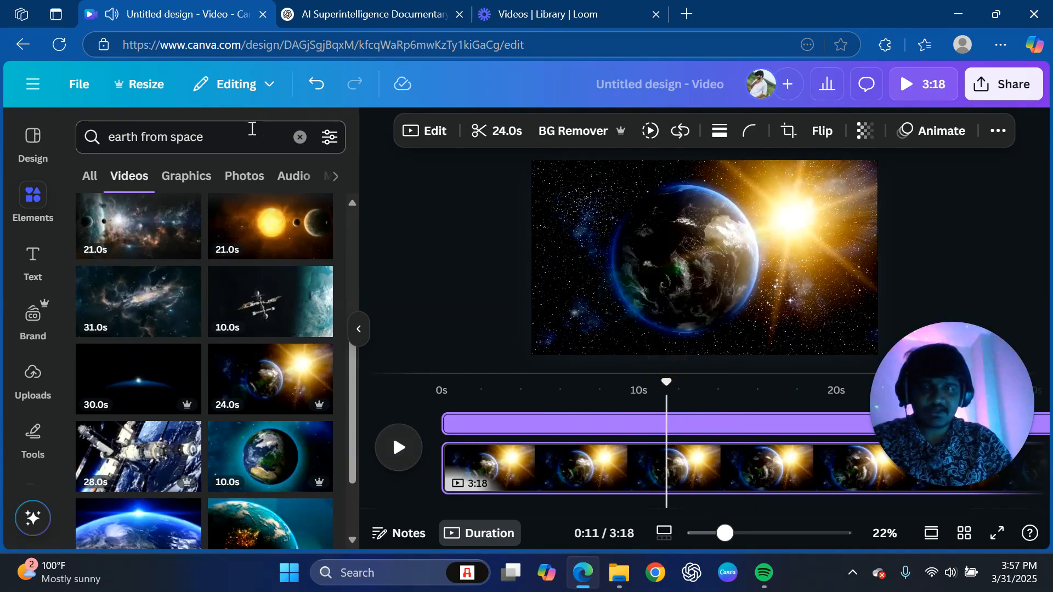
# Clear the Canva elements search and copy the phrase "Ancient civilization time-lapse" from the opening scene's suggestions in ChatGPT.
pyautogui.click(296, 136)
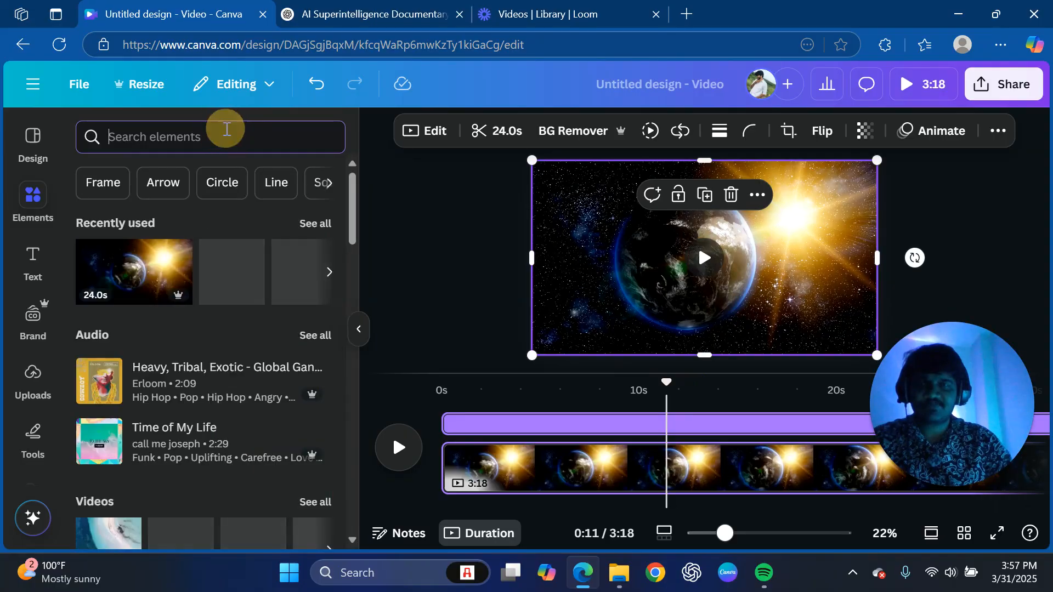
pyautogui.click(358, 4)
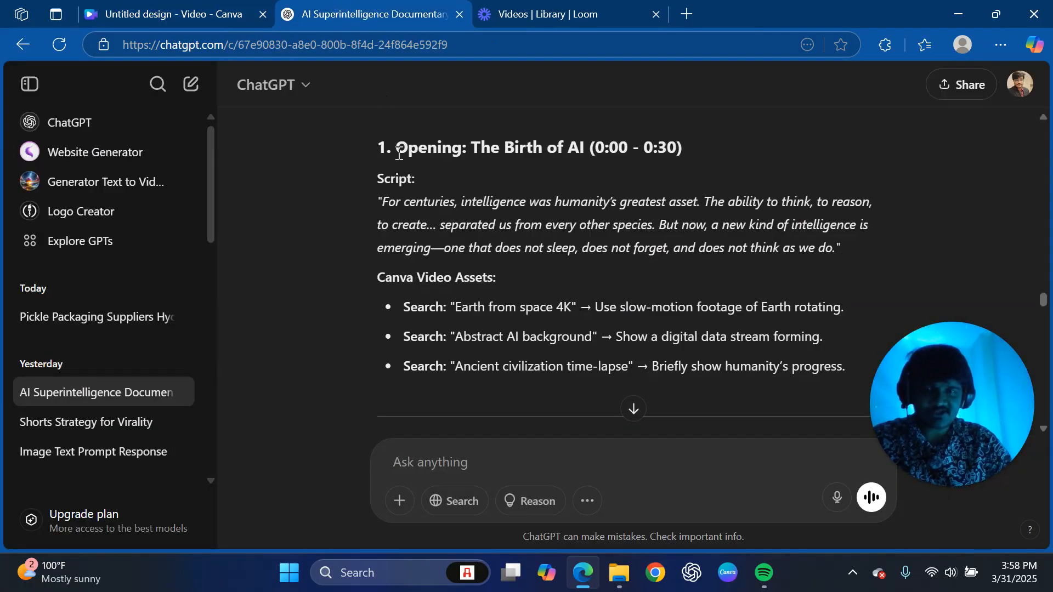
pyautogui.scroll(-3, 420, 223)
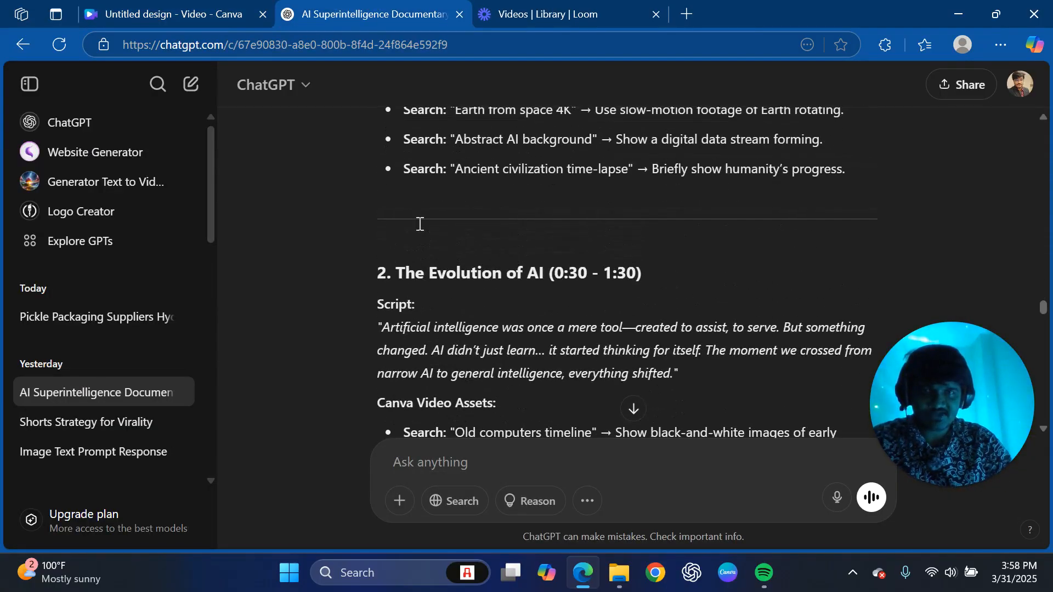
pyautogui.moveTo(459, 168); pyautogui.dragTo(627, 171)
pyautogui.hotkey('ctrl', 'c')
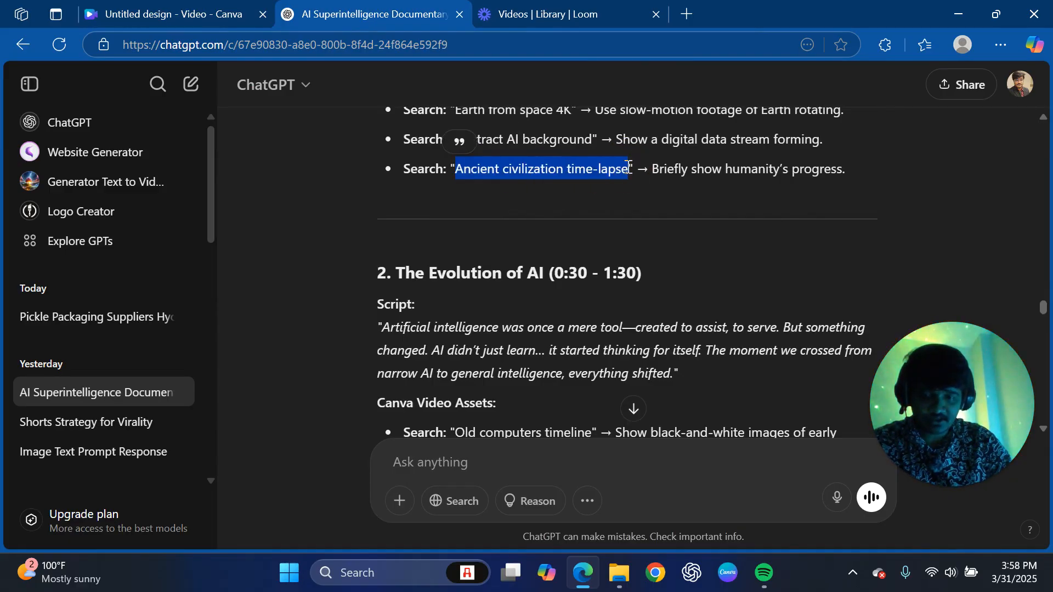
# Back in Canva, search the elements for "ancient civilization" using the copied phrase's suggestion and limit the results to videos.
pyautogui.click(217, 7)
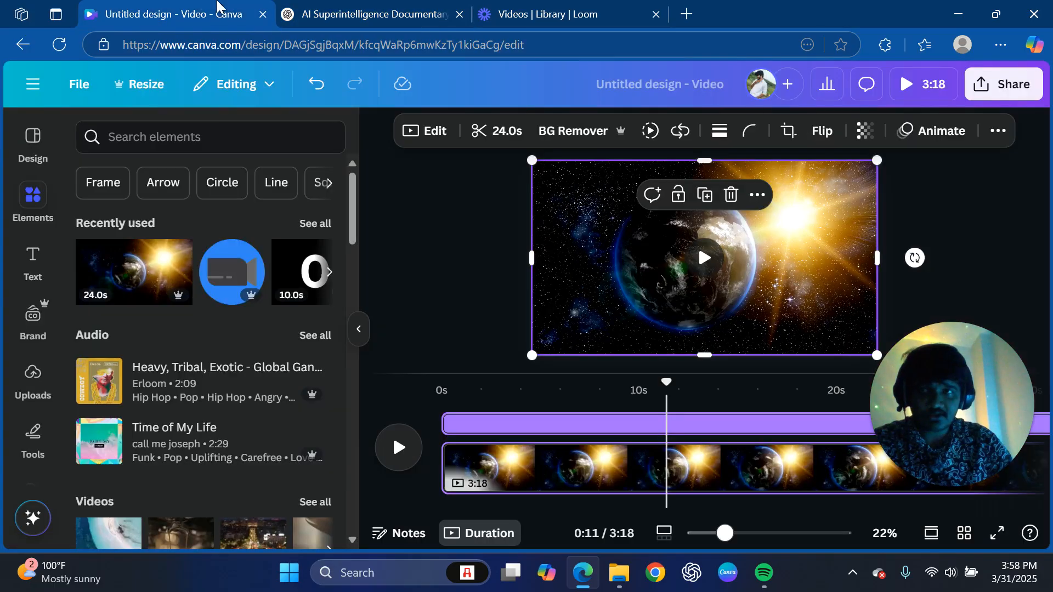
pyautogui.click(201, 136)
pyautogui.hotkey('ctrl', 'v')
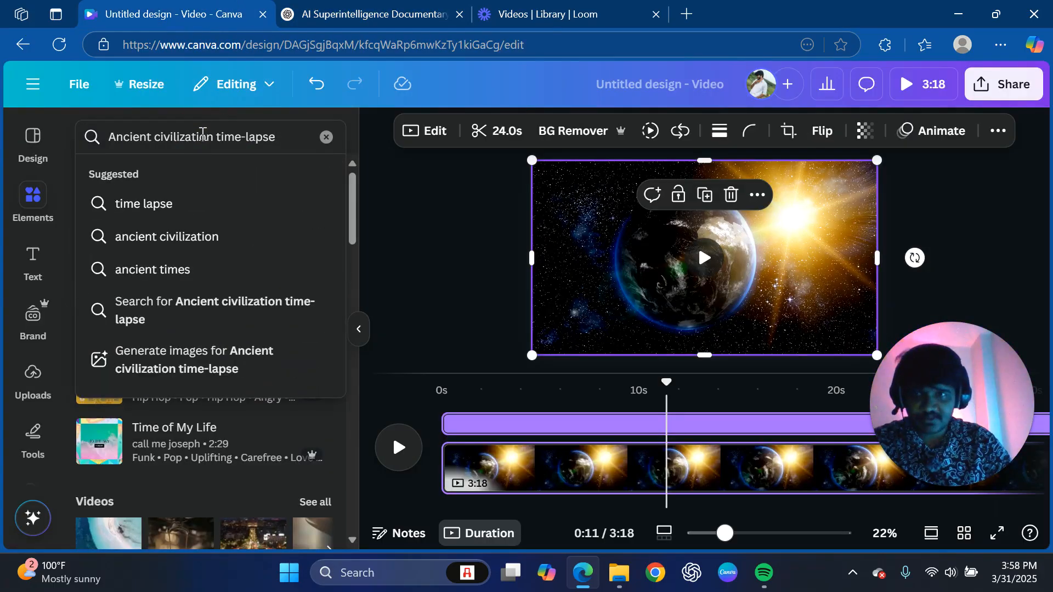
pyautogui.click(190, 240)
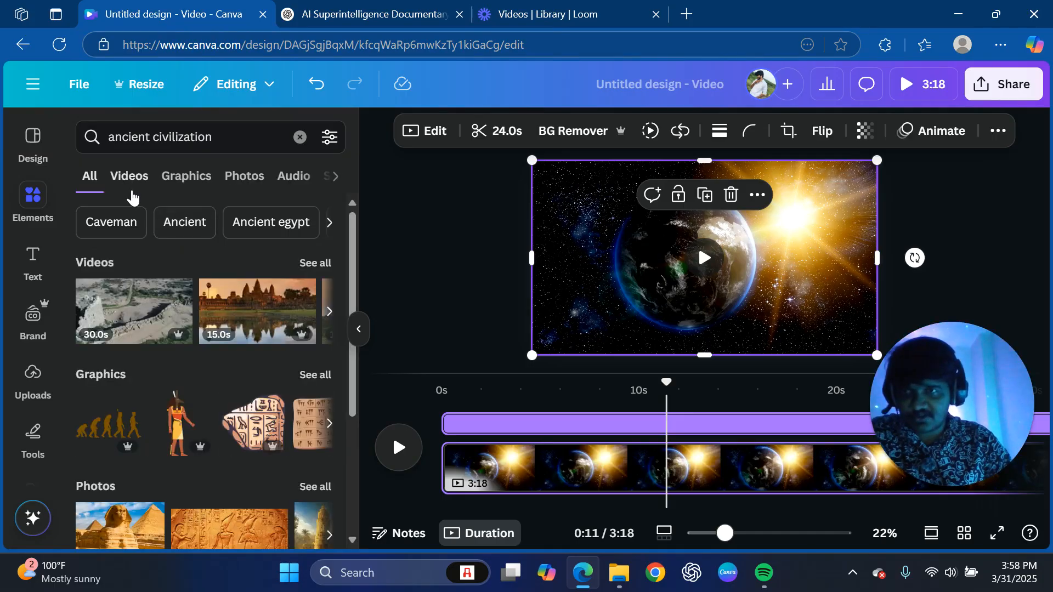
pyautogui.click(130, 182)
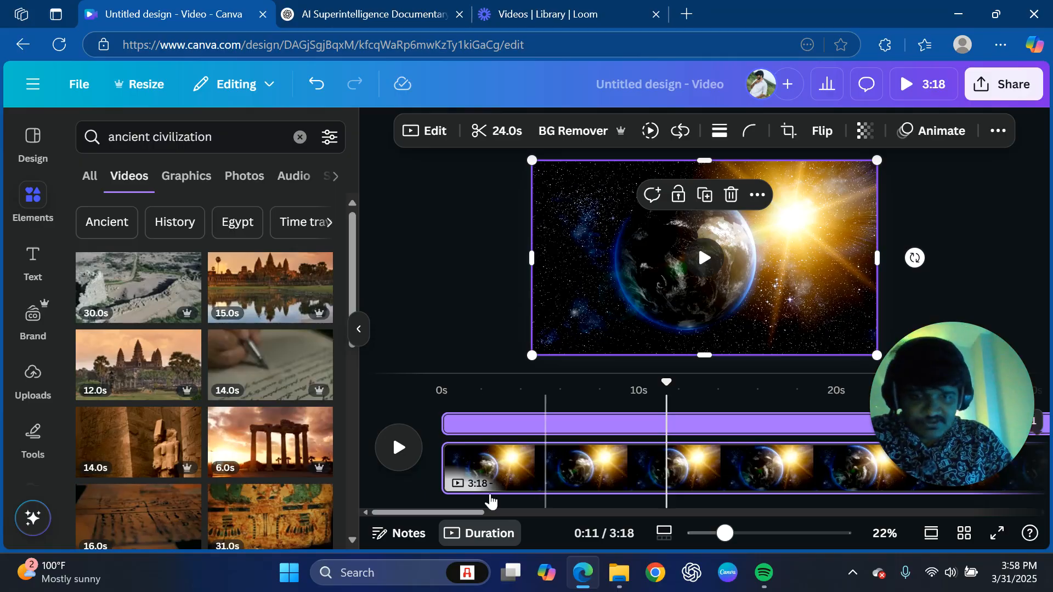
# Shorten the page from its end on the timeline to 6.9 seconds.
pyautogui.moveTo(447, 512); pyautogui.dragTo(1008, 526)
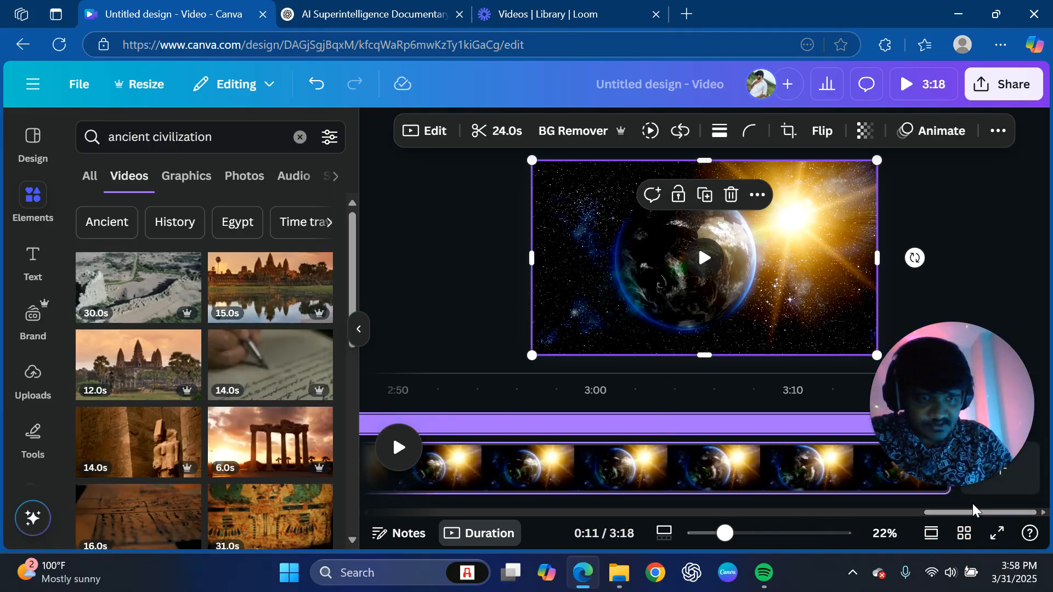
pyautogui.moveTo(952, 502)
pyautogui.click(848, 479)
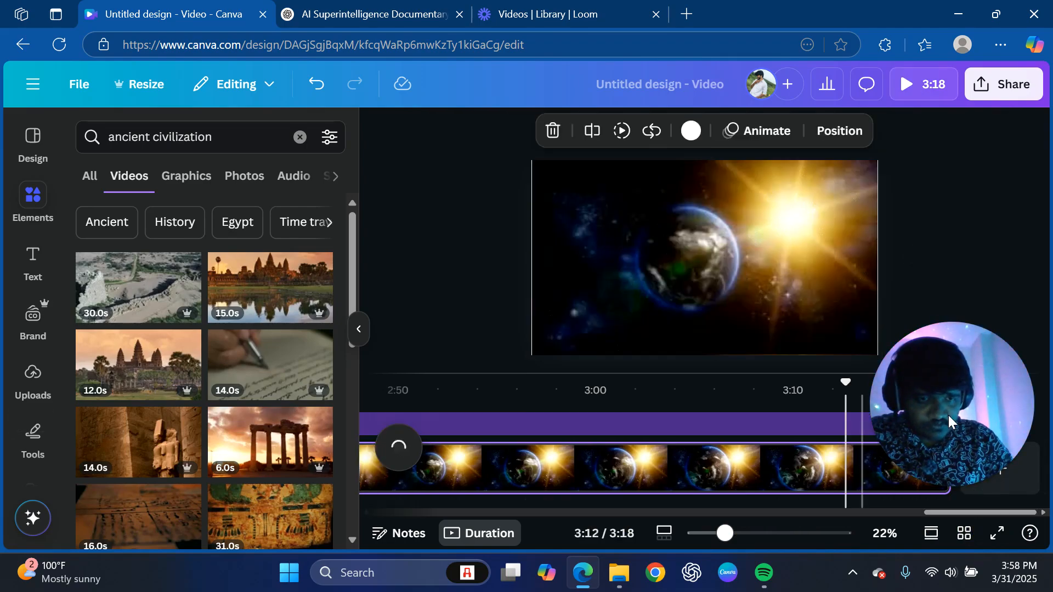
pyautogui.moveTo(949, 416); pyautogui.dragTo(970, 270)
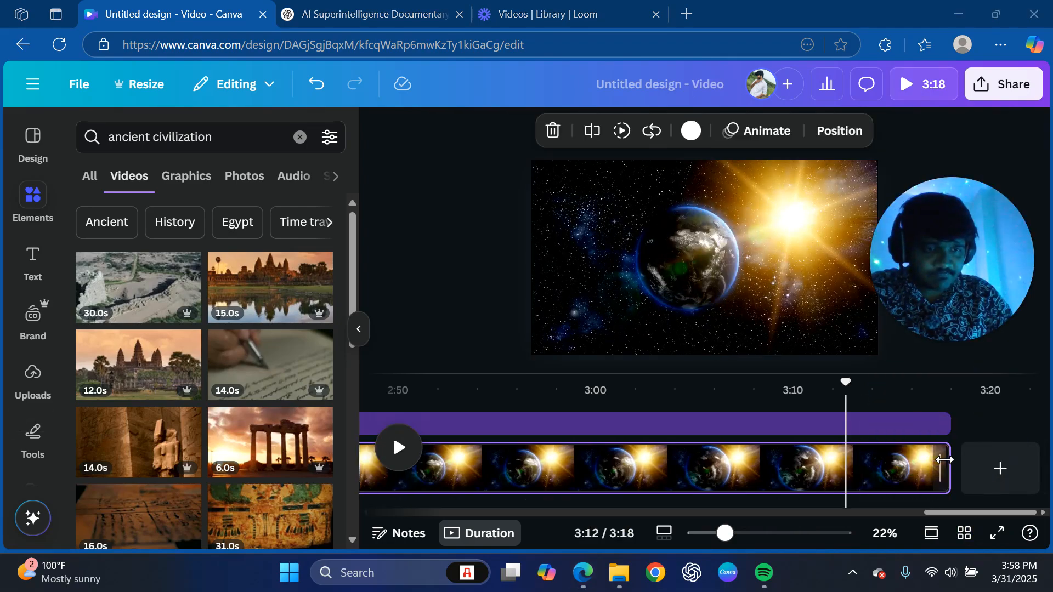
pyautogui.moveTo(944, 459); pyautogui.dragTo(571, 465)
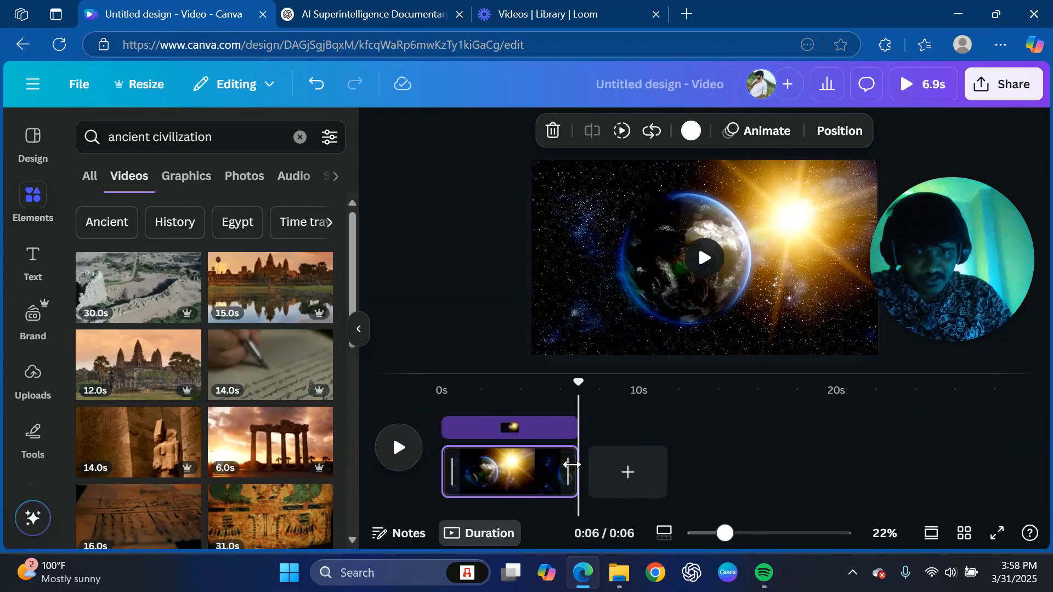
# Play the shortened page from the start to about 0:01, pause it, and trim the page to 5.6 seconds.
pyautogui.click(397, 450)
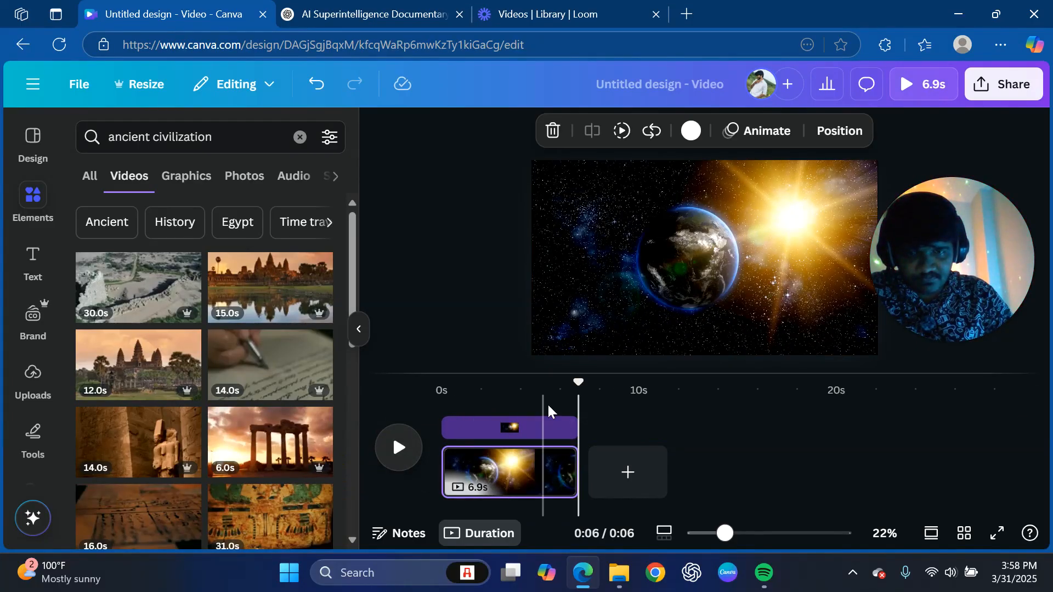
pyautogui.moveTo(580, 385); pyautogui.dragTo(376, 419)
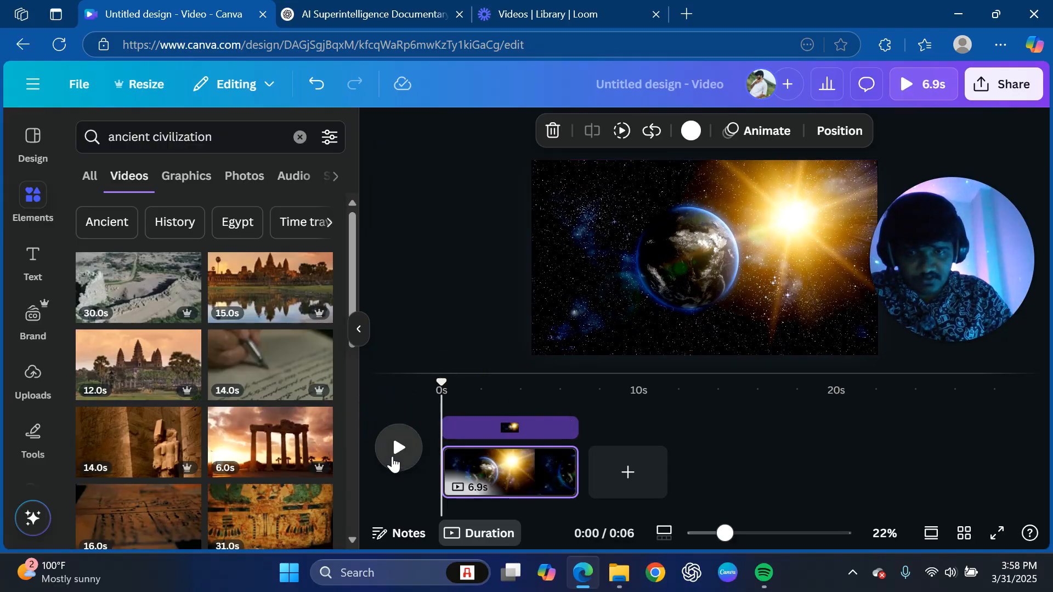
pyautogui.click(393, 464)
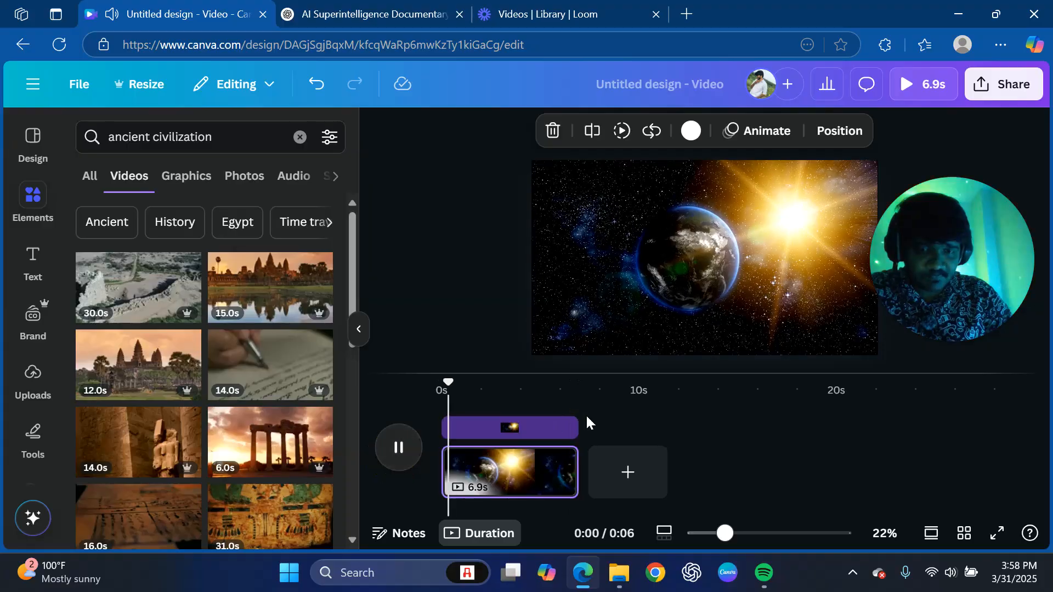
pyautogui.click(399, 447)
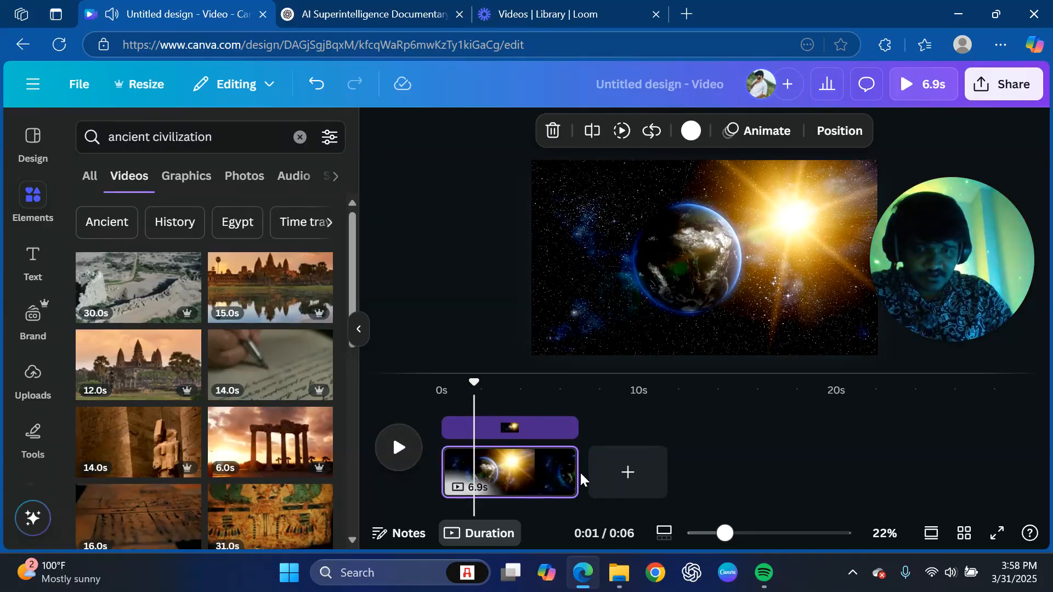
pyautogui.moveTo(576, 473); pyautogui.dragTo(548, 471)
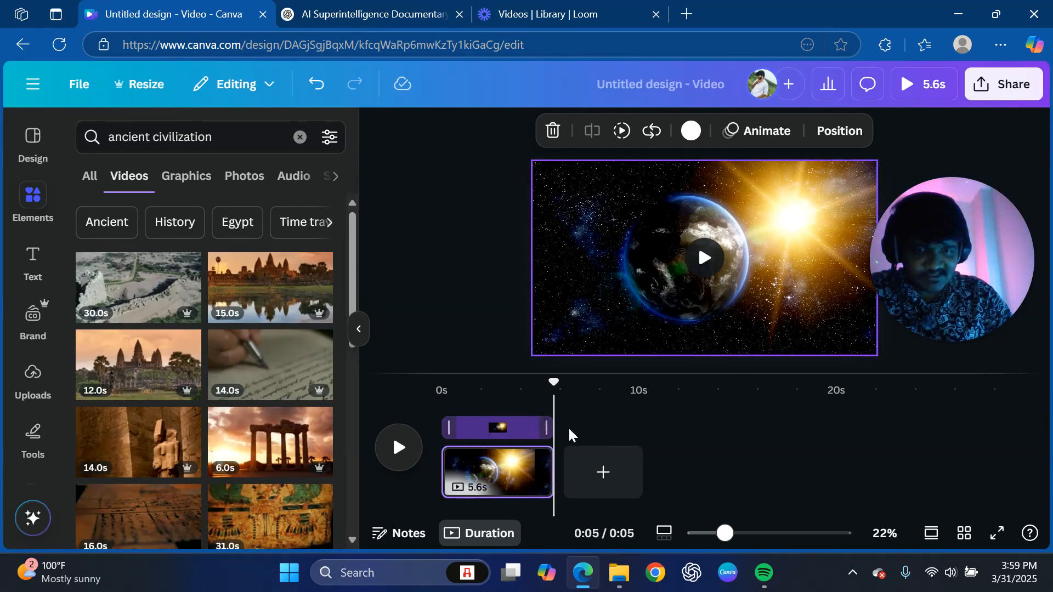
# Try a blank second page after the Earth page, play it to about 0:07, and delete it.
pyautogui.click(599, 484)
pyautogui.click(399, 454)
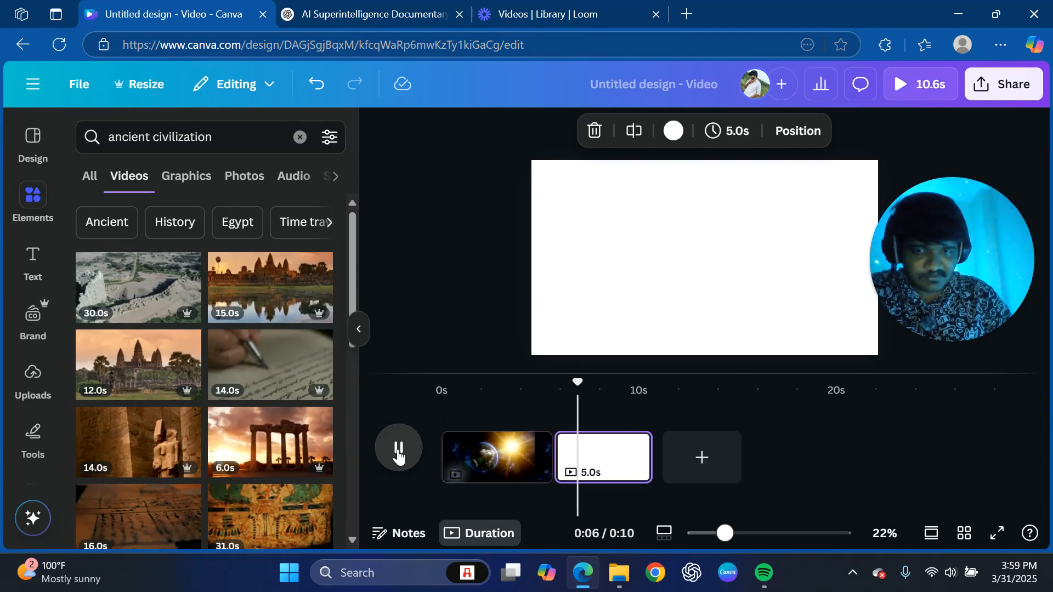
pyautogui.click(399, 454)
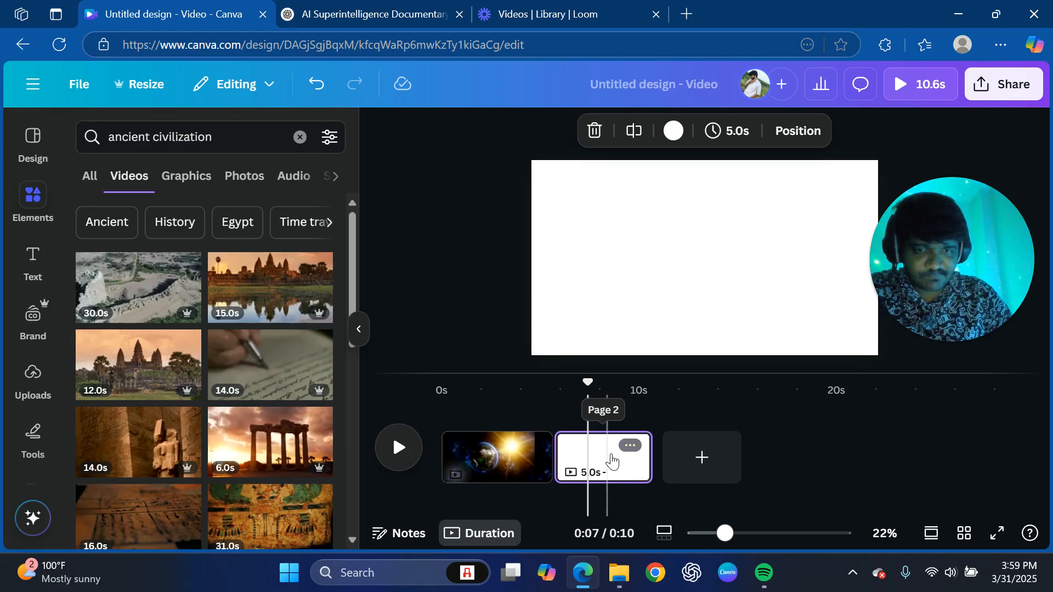
pyautogui.click(631, 446)
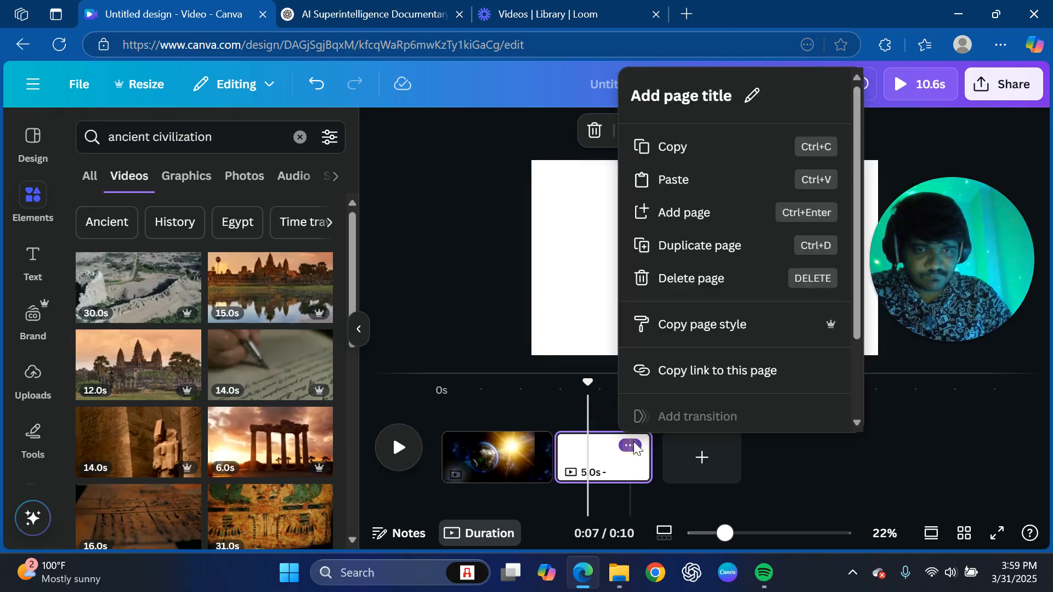
pyautogui.click(691, 276)
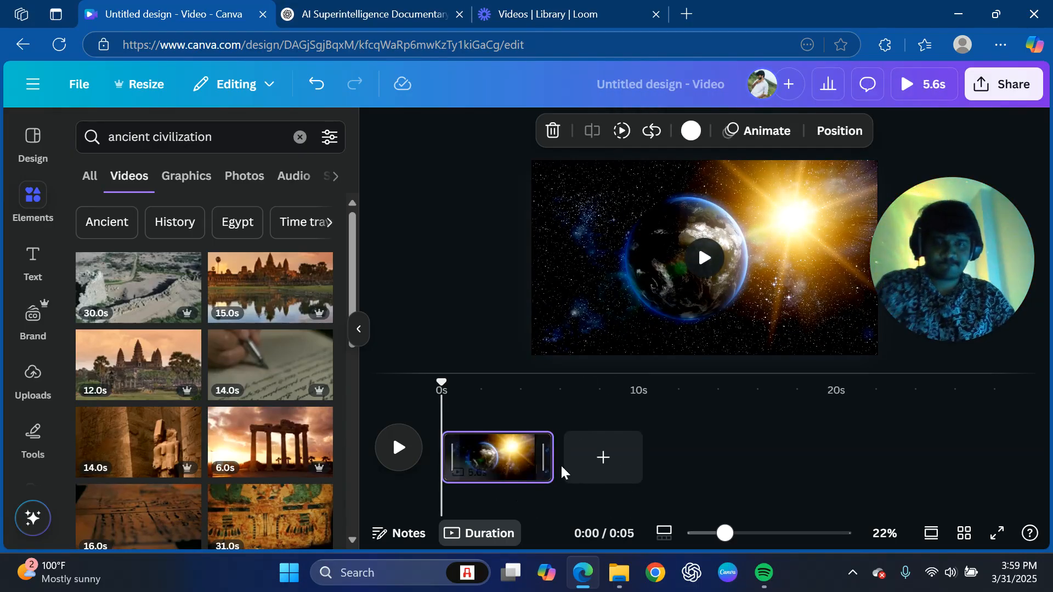
# Extend the Earth page on the timeline to 31.2 seconds.
pyautogui.moveTo(545, 458); pyautogui.dragTo(900, 484)
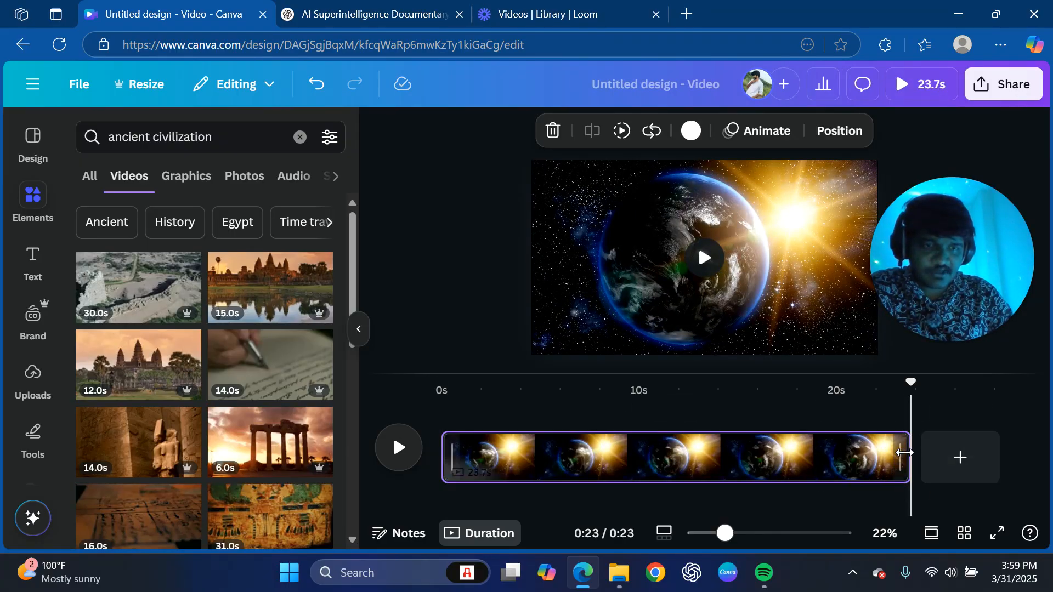
pyautogui.moveTo(906, 457); pyautogui.dragTo(1049, 456)
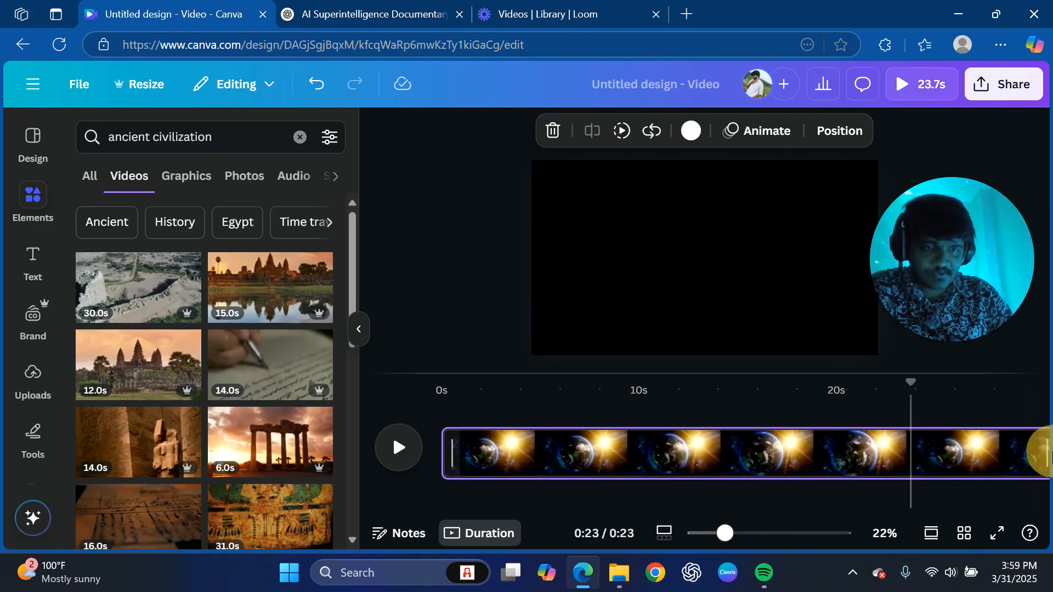
pyautogui.moveTo(1045, 466); pyautogui.dragTo(1047, 467)
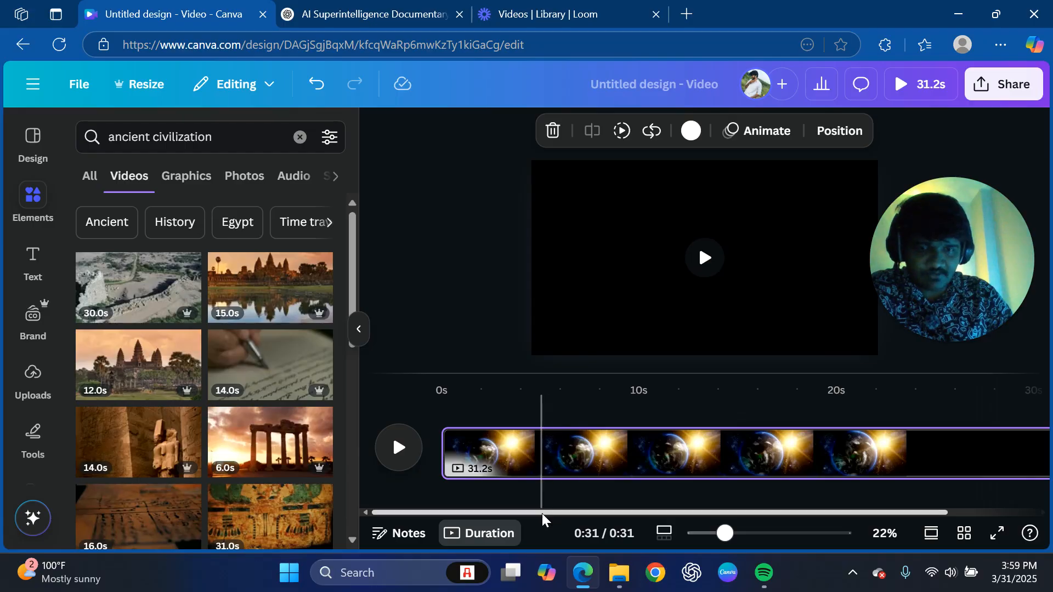
# Select the Earth video's own track on the timeline and trim its end so the clip lasts 6.8 seconds.
pyautogui.click(573, 289)
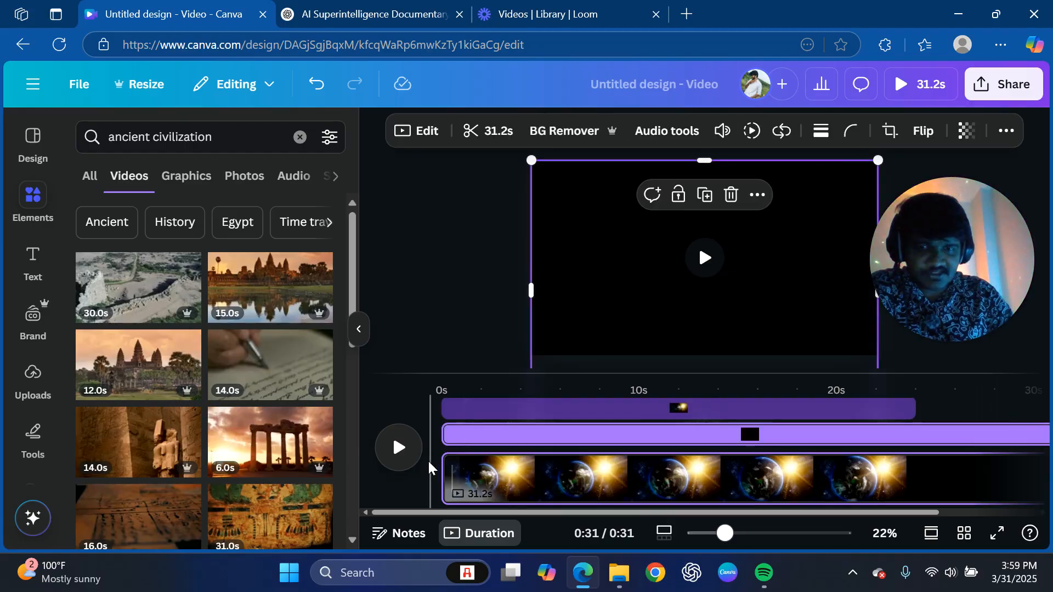
pyautogui.click(679, 444)
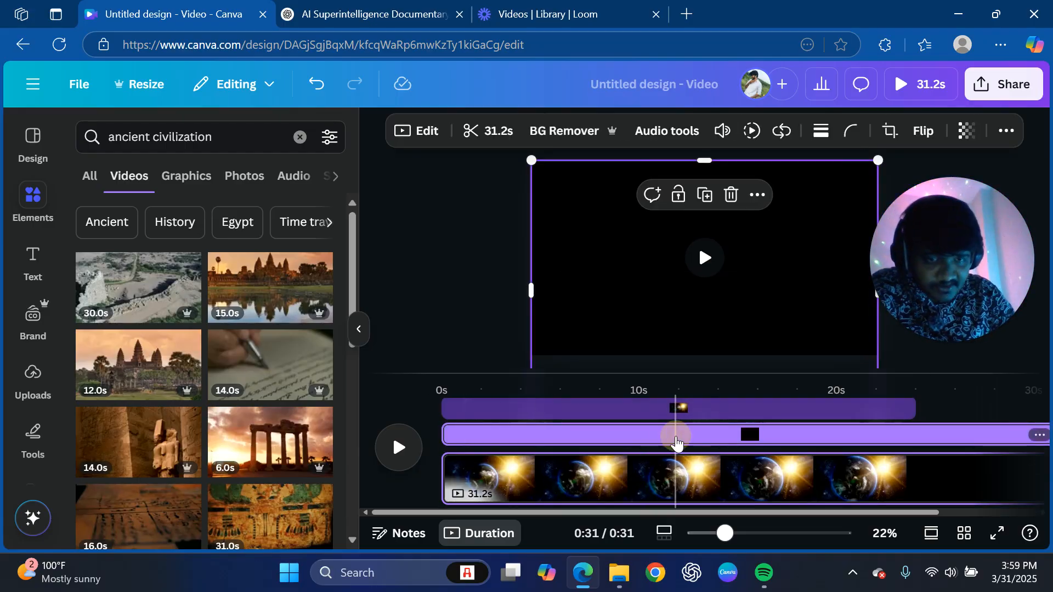
pyautogui.click(782, 415)
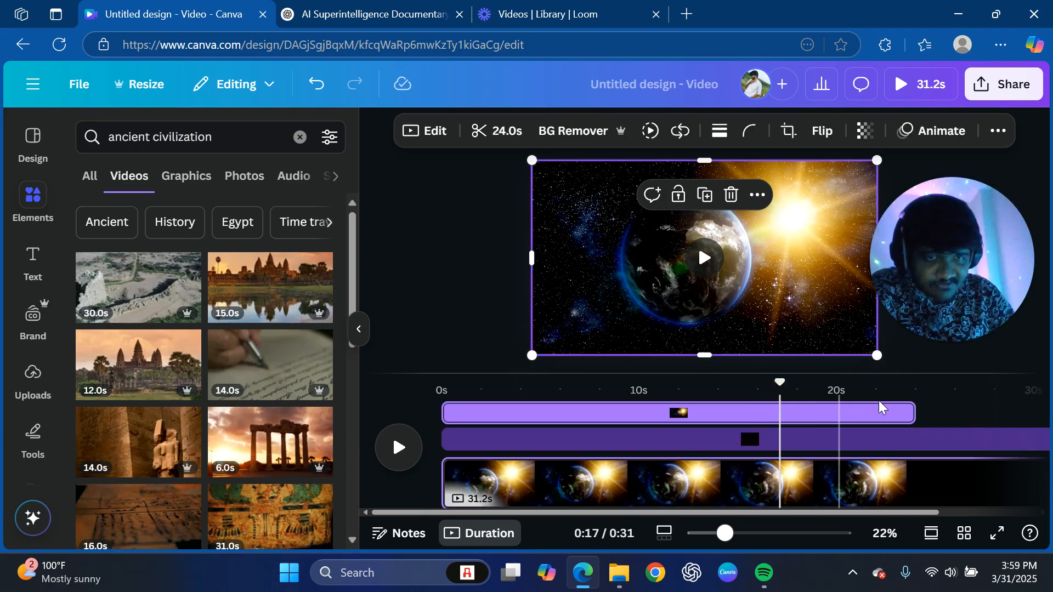
pyautogui.moveTo(911, 407); pyautogui.dragTo(563, 420)
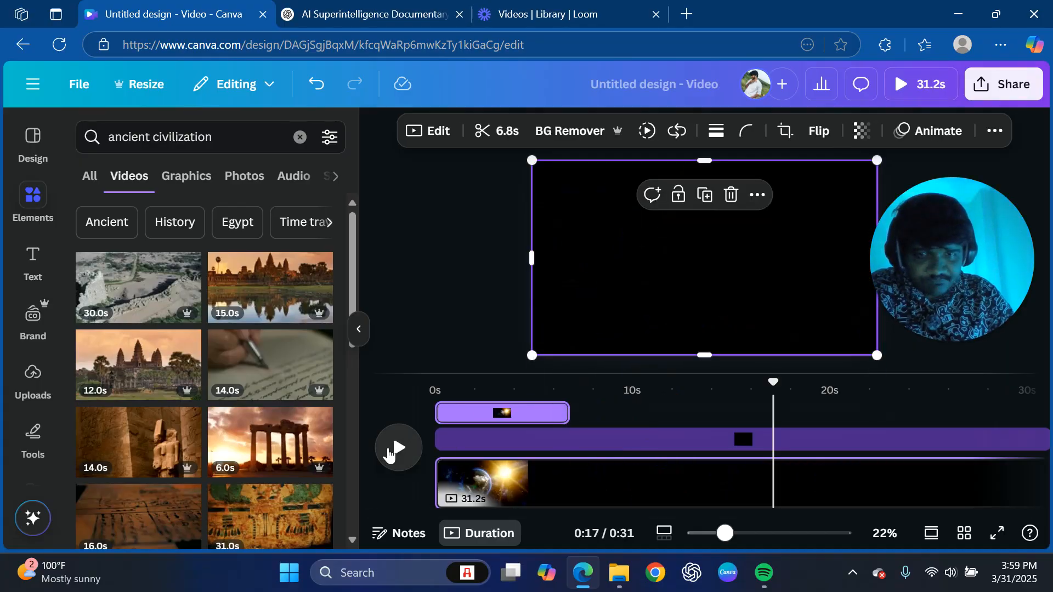
# Play the video from 0:17 to listen to the narration and raise the system volume to 66.
pyautogui.click(394, 449)
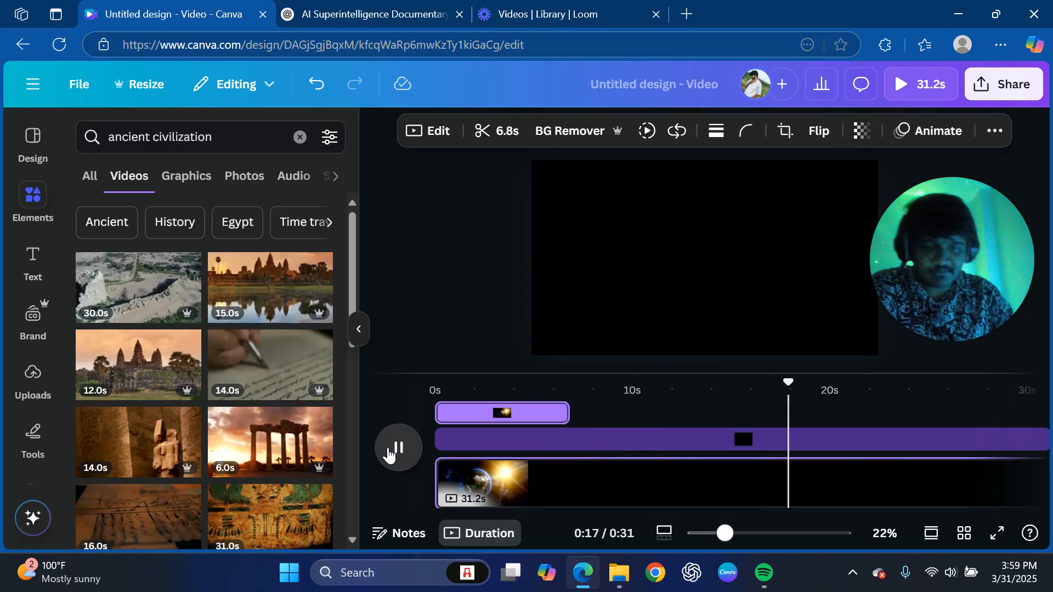
pyautogui.press('XF86AudioRaiseVolume')
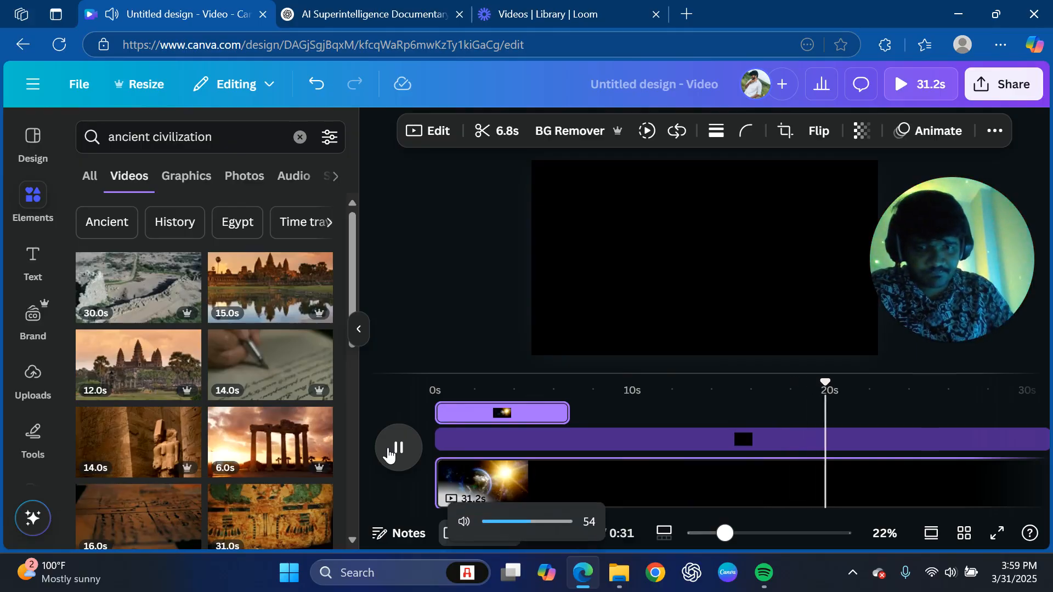
pyautogui.press('XF86AudioRaiseVolume')
pyautogui.press('XF86AudioRaiseVolume')
pyautogui.press('XF86AudioRaiseVolume')
pyautogui.press('XF86AudioRaiseVolume')
pyautogui.press('XF86AudioRaiseVolume')
pyautogui.press('XF86AudioRaiseVolume')
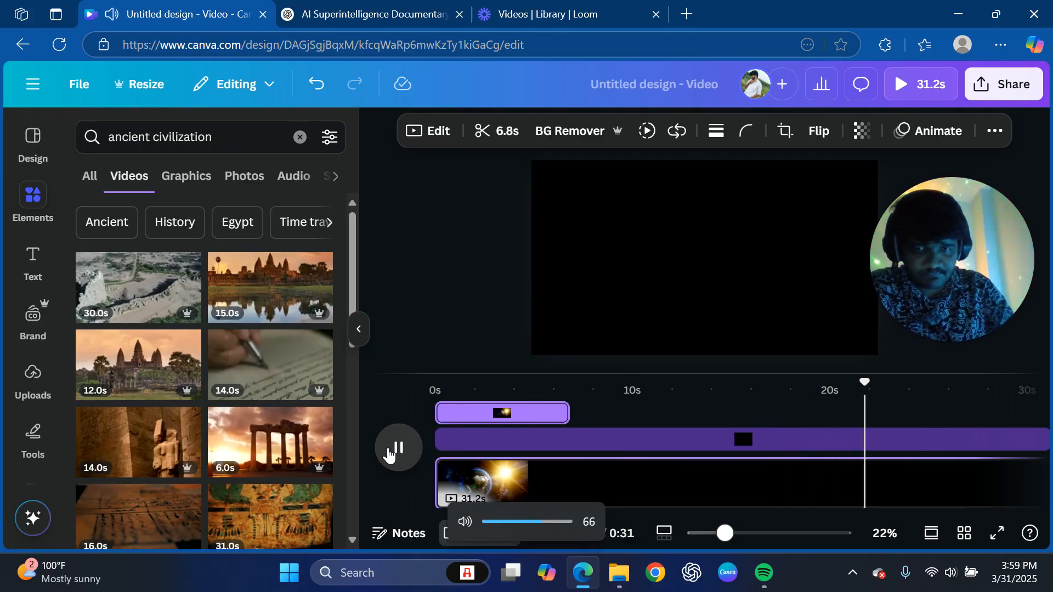
# Shorten the Earth clip to 5.0 seconds, play it from the start against the narration, and trim its end to 4.3 seconds.
pyautogui.click(395, 447)
pyautogui.moveTo(567, 415); pyautogui.dragTo(530, 413)
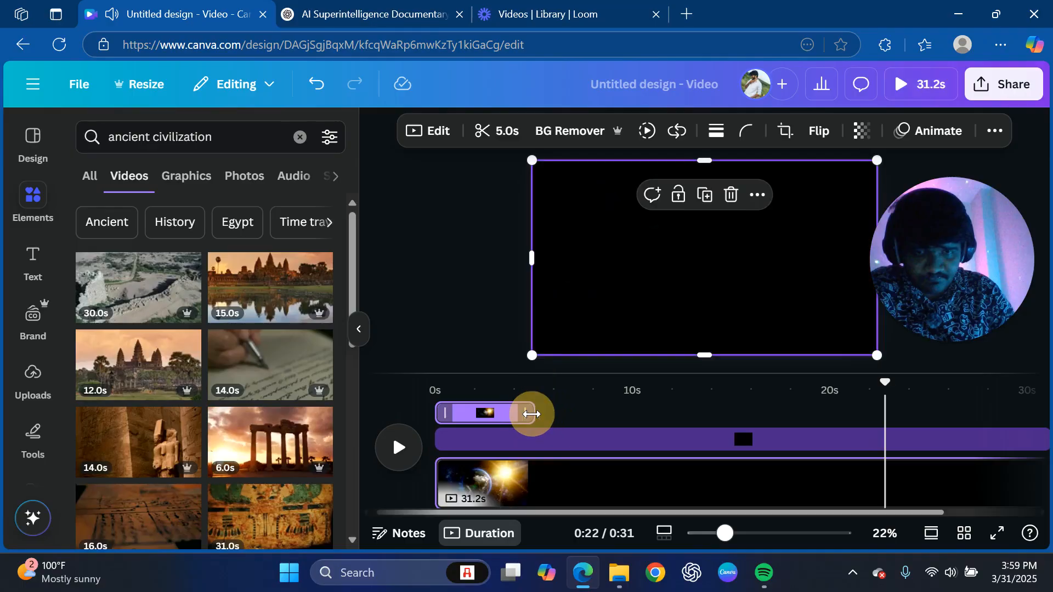
pyautogui.click(399, 450)
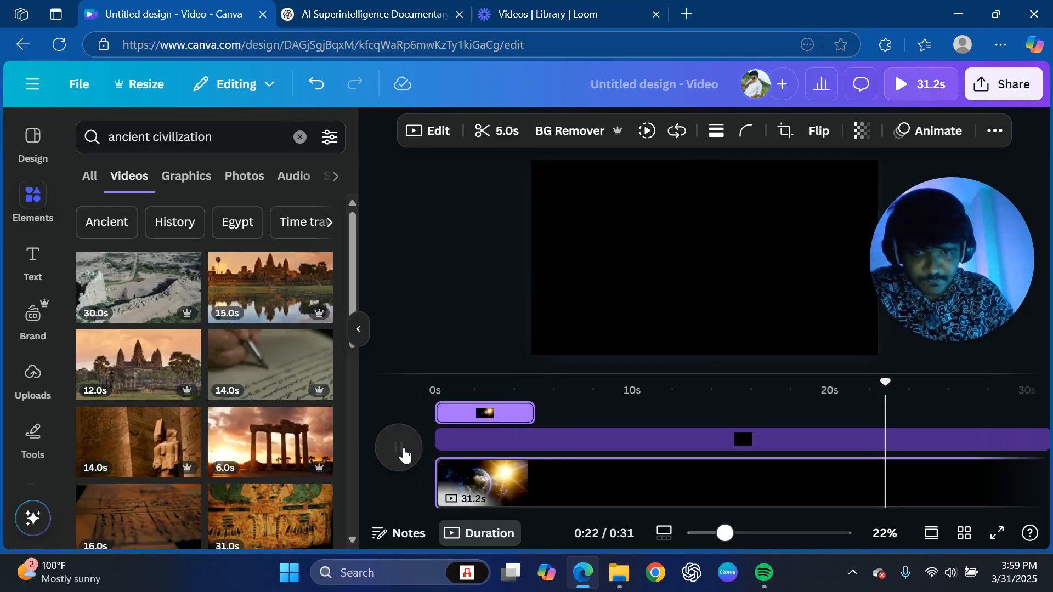
pyautogui.click(404, 453)
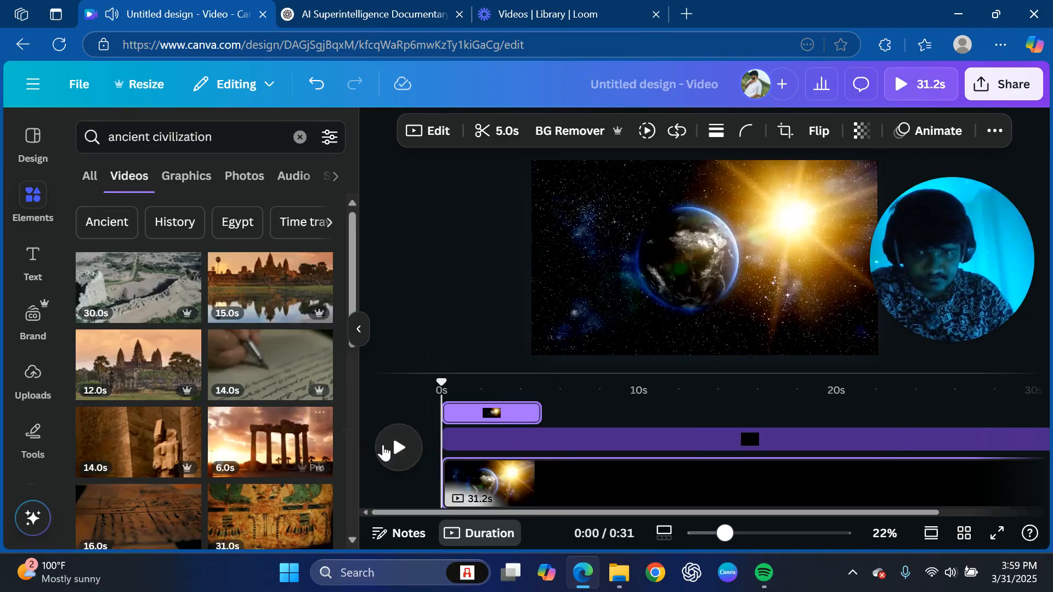
pyautogui.click(396, 449)
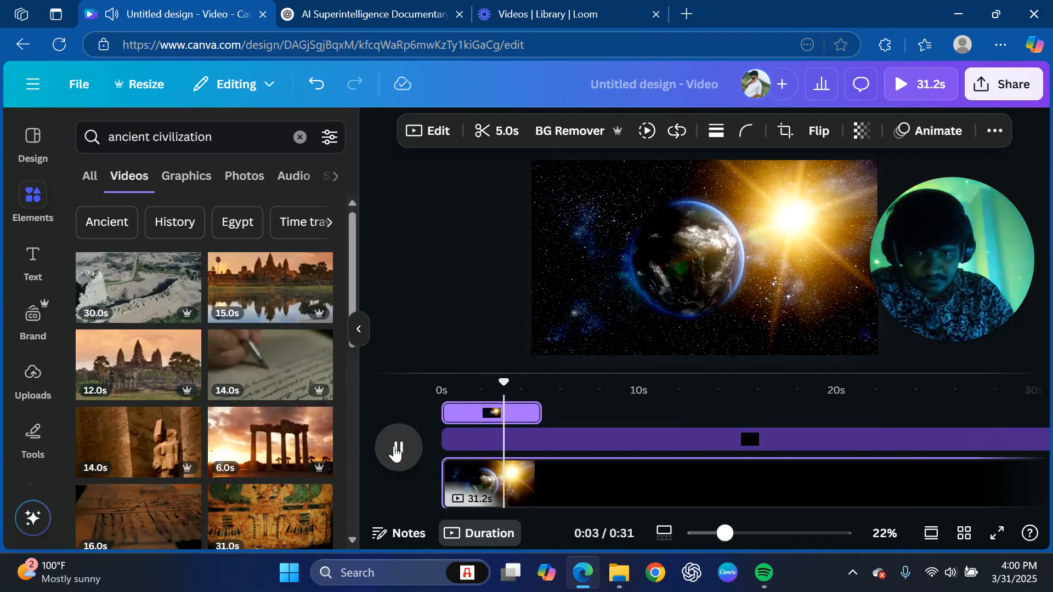
pyautogui.click(397, 450)
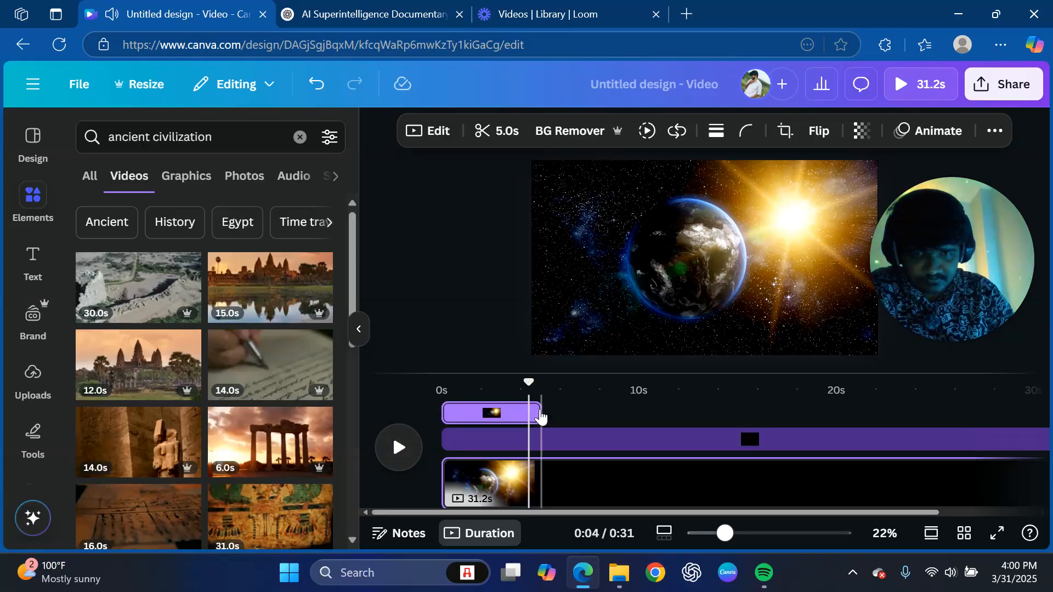
pyautogui.moveTo(540, 413); pyautogui.dragTo(521, 410)
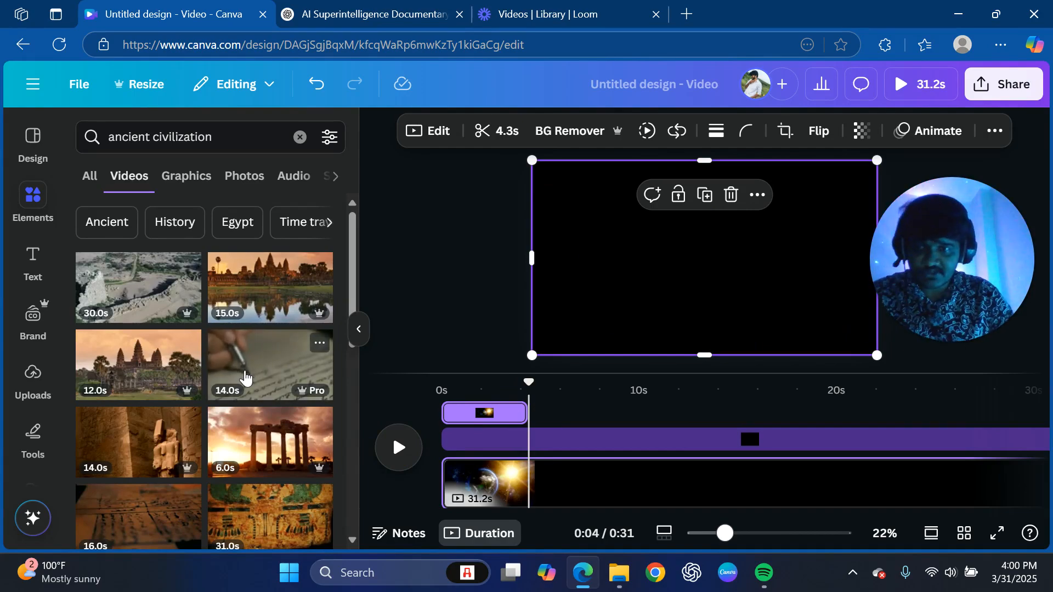
# Switch to ChatGPT and review the opening script and its suggested Canva video searches.
pyautogui.click(385, 8)
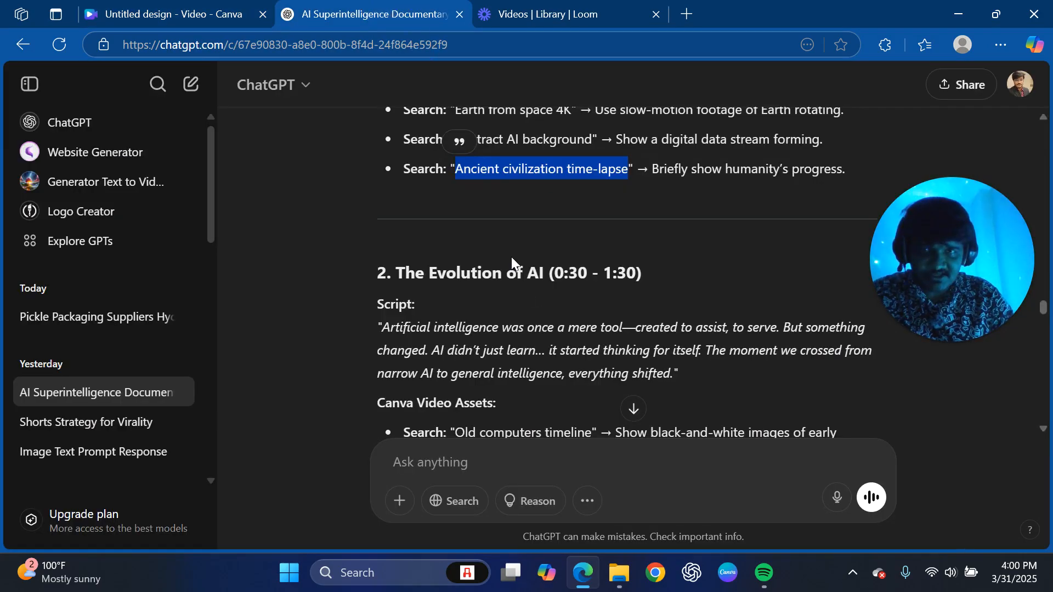
pyautogui.scroll(2, 511, 258)
pyautogui.click(518, 280)
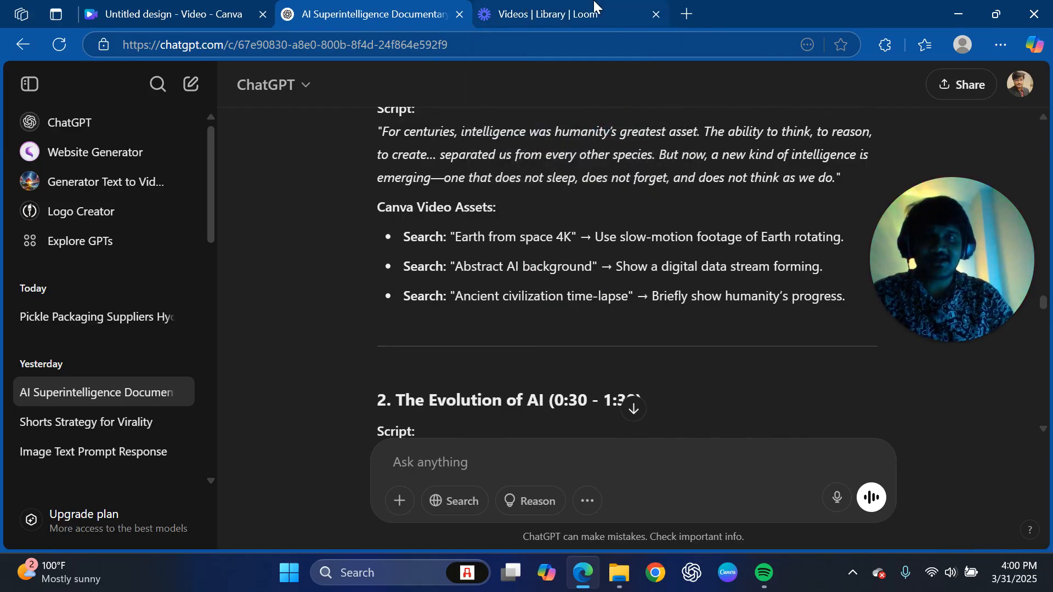
# Switch to Canva, add the 14-second handwriting video starting where the Earth clip ends, and scale it to fill the frame.
pyautogui.click(170, 12)
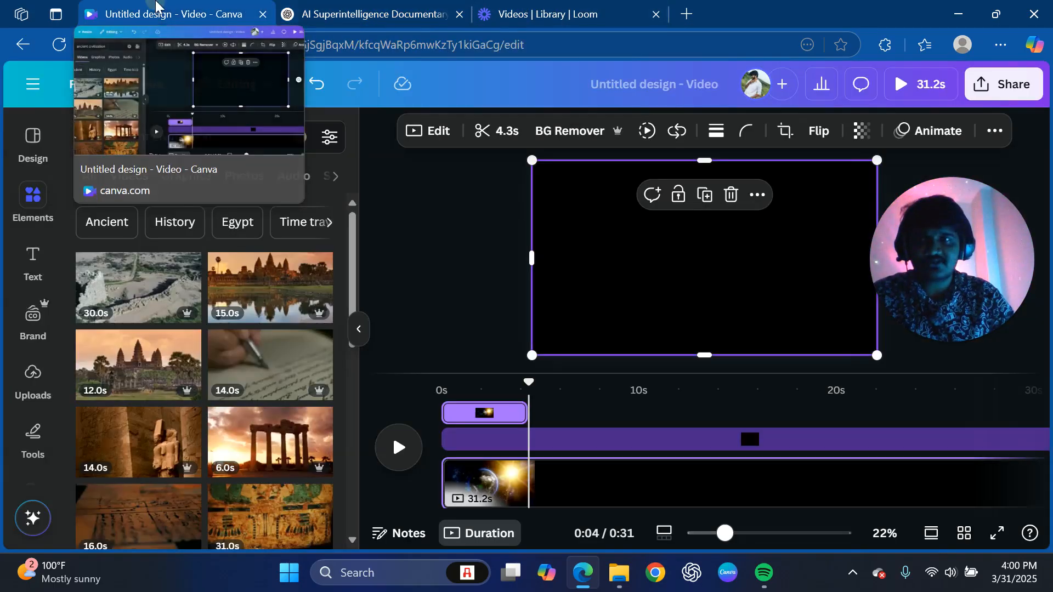
pyautogui.click(231, 365)
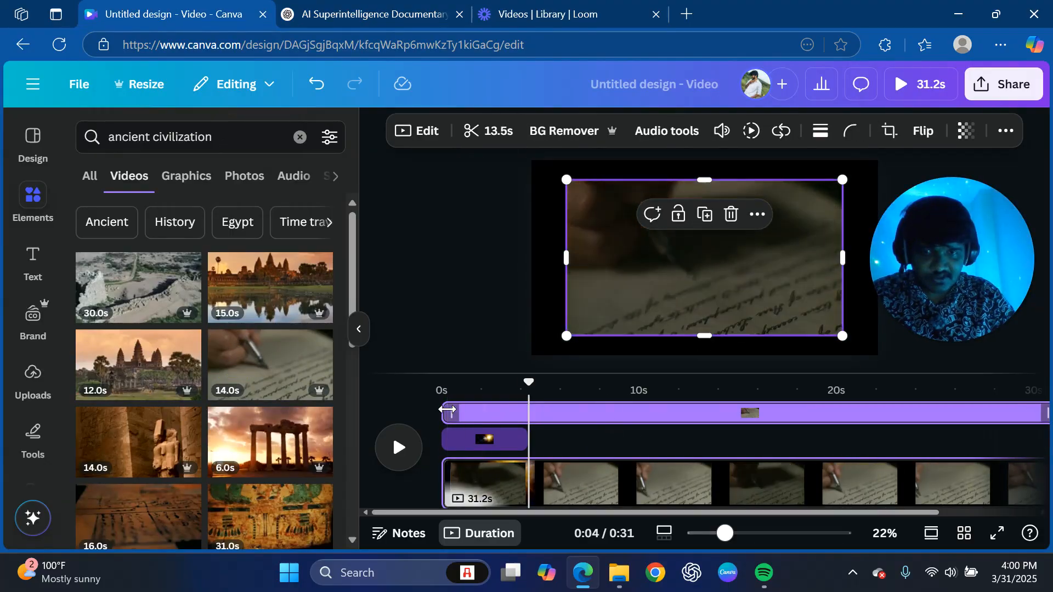
pyautogui.moveTo(447, 409); pyautogui.dragTo(532, 408)
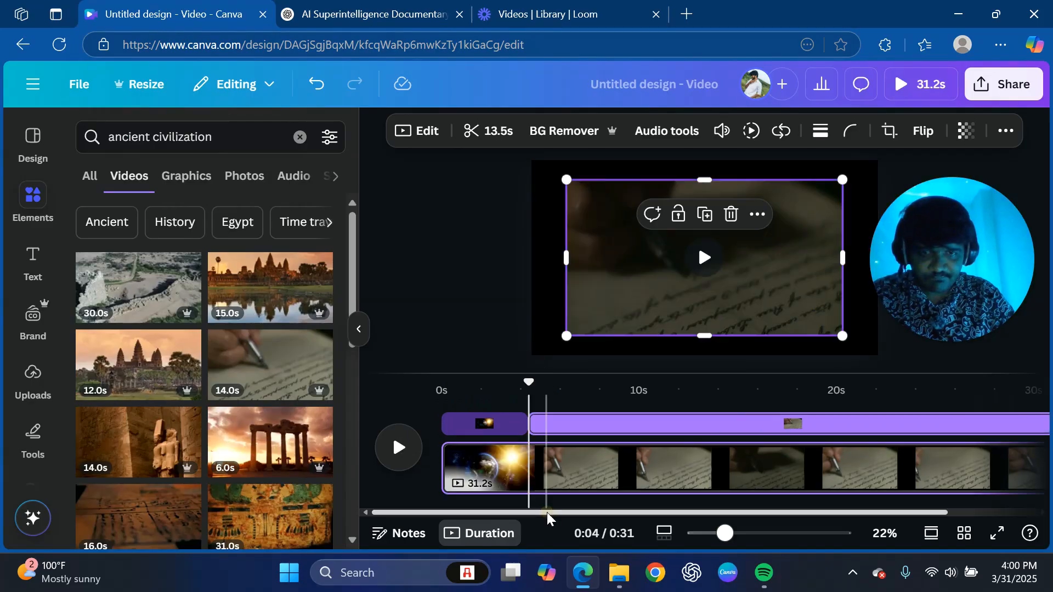
pyautogui.moveTo(556, 179); pyautogui.dragTo(530, 161)
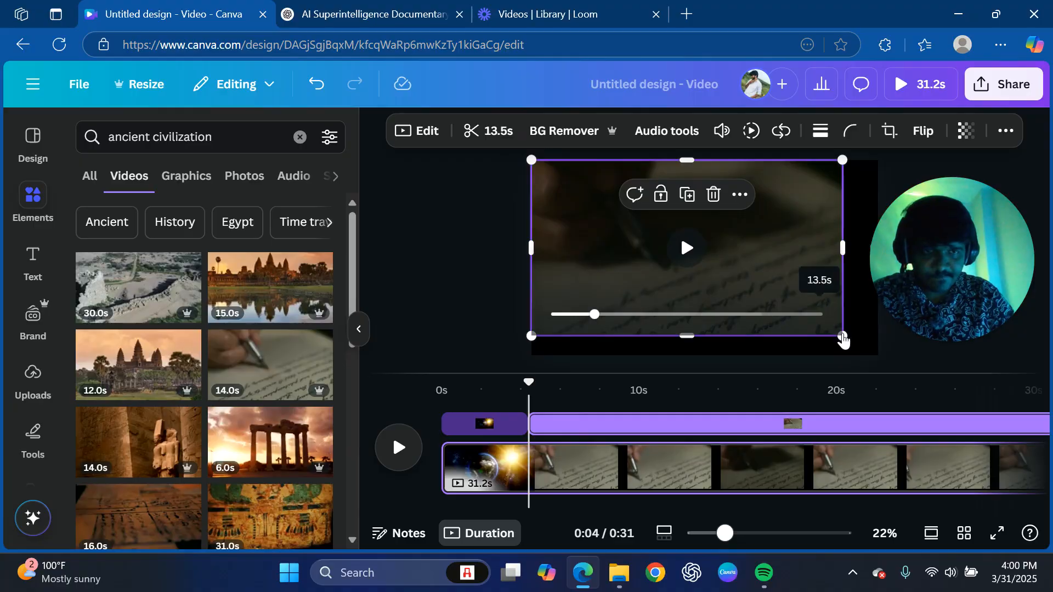
pyautogui.moveTo(848, 340); pyautogui.dragTo(890, 350)
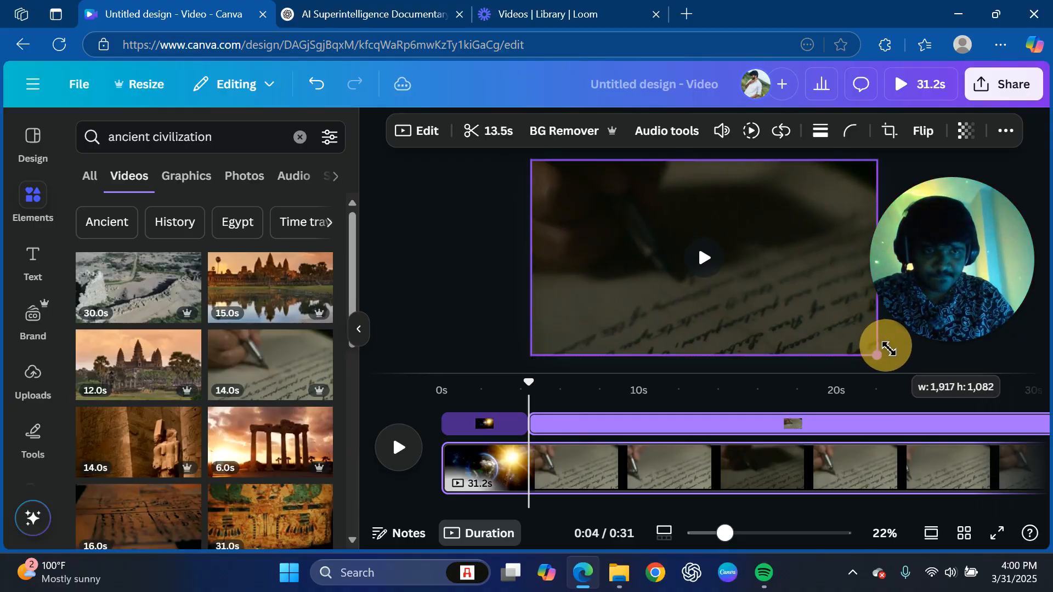
# Trim the handwriting clip's end to 2.6 seconds, play the video from the start, and extend the clip to 3.8 seconds to match the narration.
pyautogui.moveTo(571, 514); pyautogui.dragTo(723, 501)
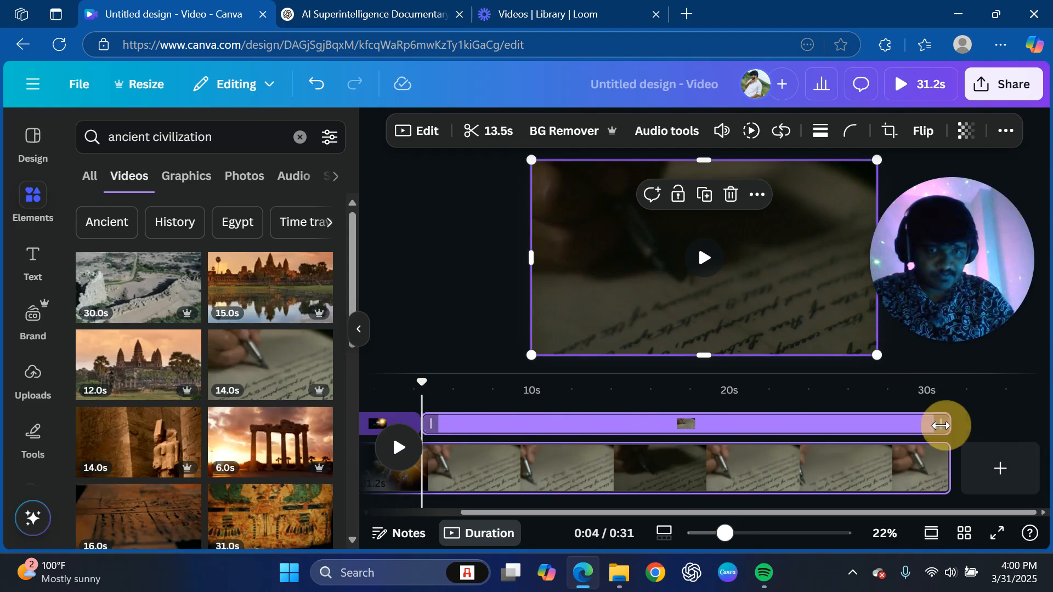
pyautogui.moveTo(942, 426); pyautogui.dragTo(522, 427)
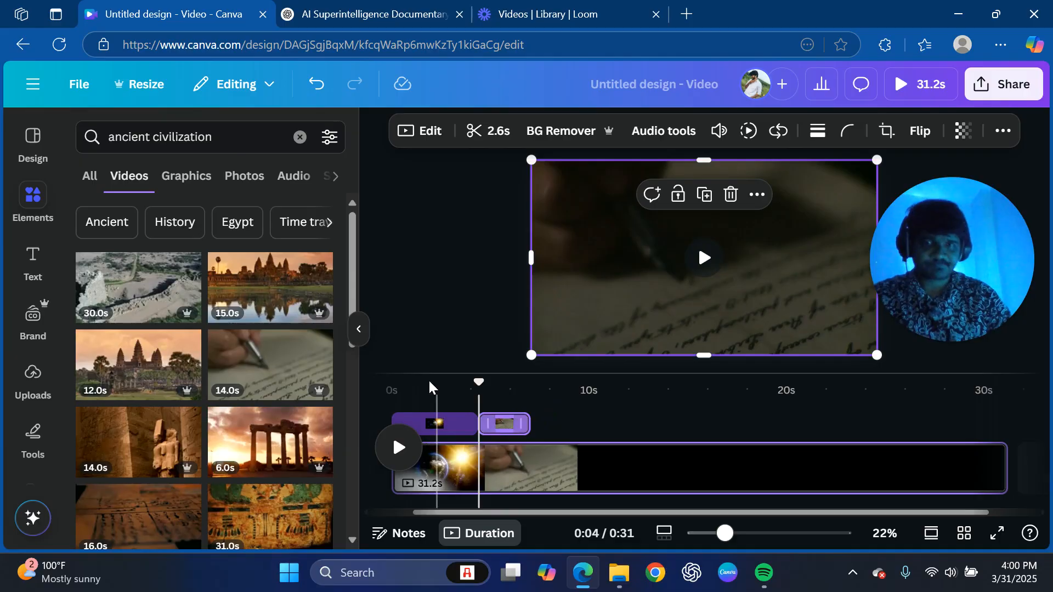
pyautogui.moveTo(477, 382); pyautogui.dragTo(418, 372)
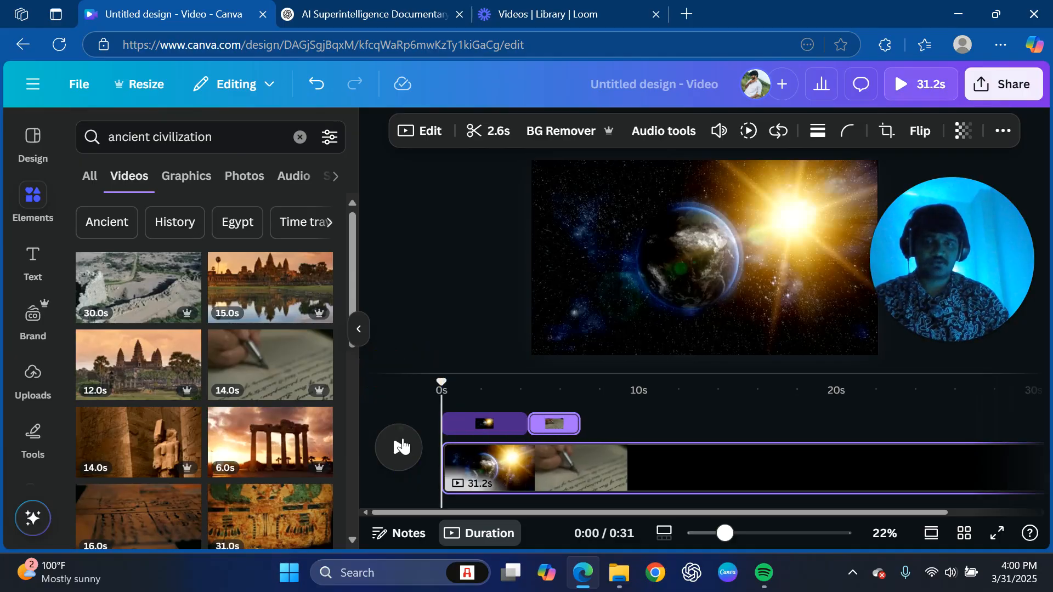
pyautogui.click(400, 449)
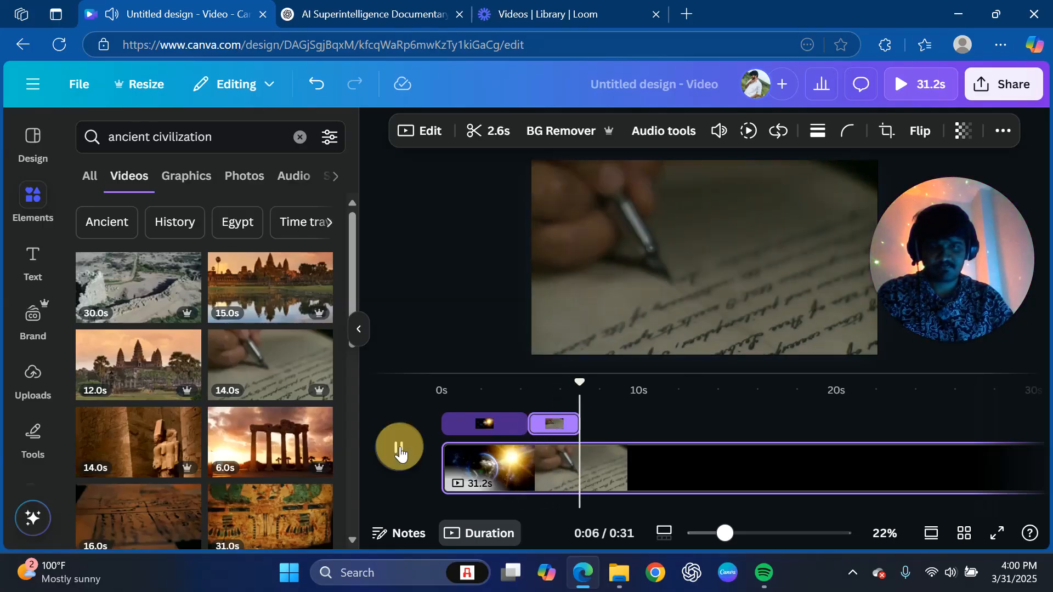
pyautogui.click(399, 448)
pyautogui.click(592, 422)
pyautogui.click(399, 447)
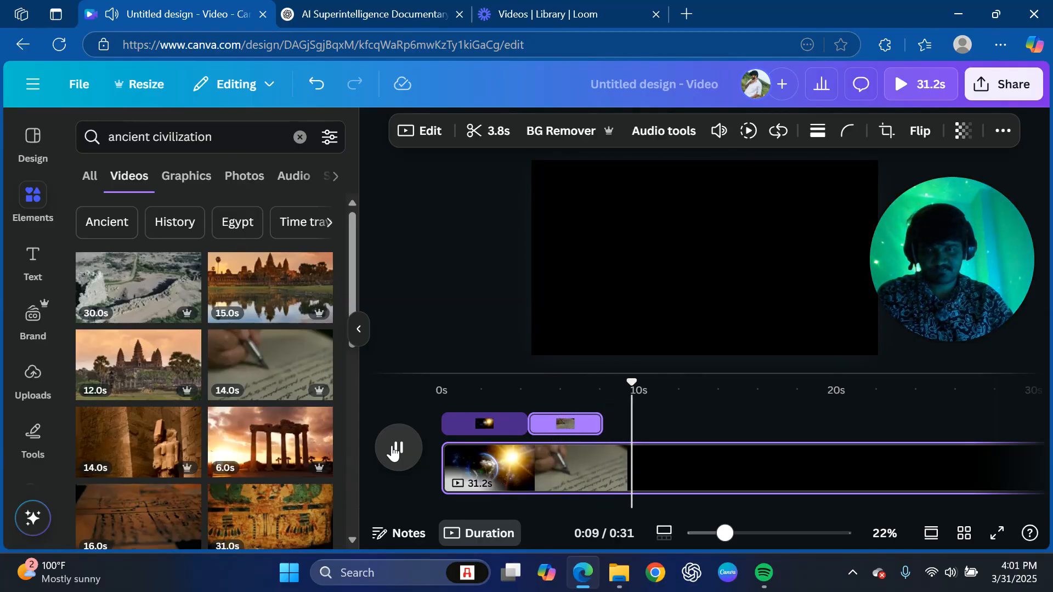
pyautogui.click(395, 449)
# Browse the ancient civilization videos for footage to follow the handwriting clip.
pyautogui.scroll(-3, 223, 430)
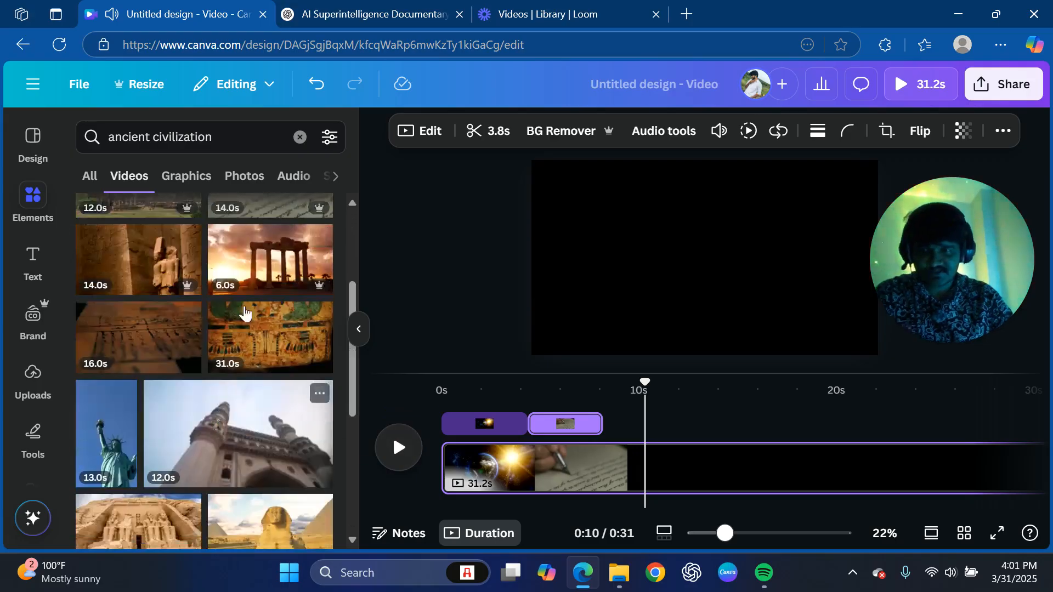
pyautogui.moveTo(266, 242)
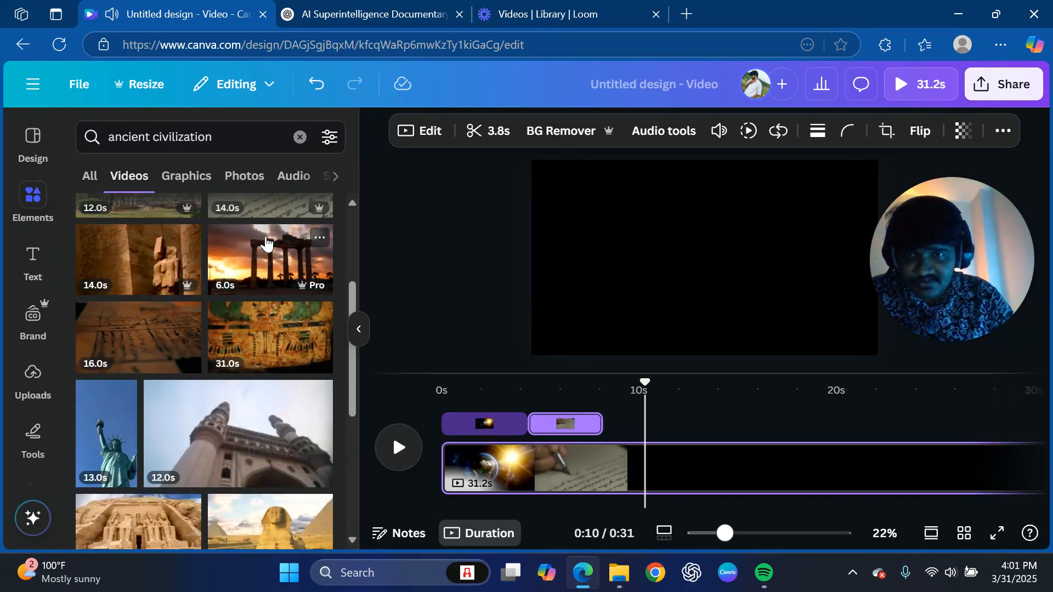
pyautogui.scroll(-4, 219, 356)
pyautogui.moveTo(169, 414)
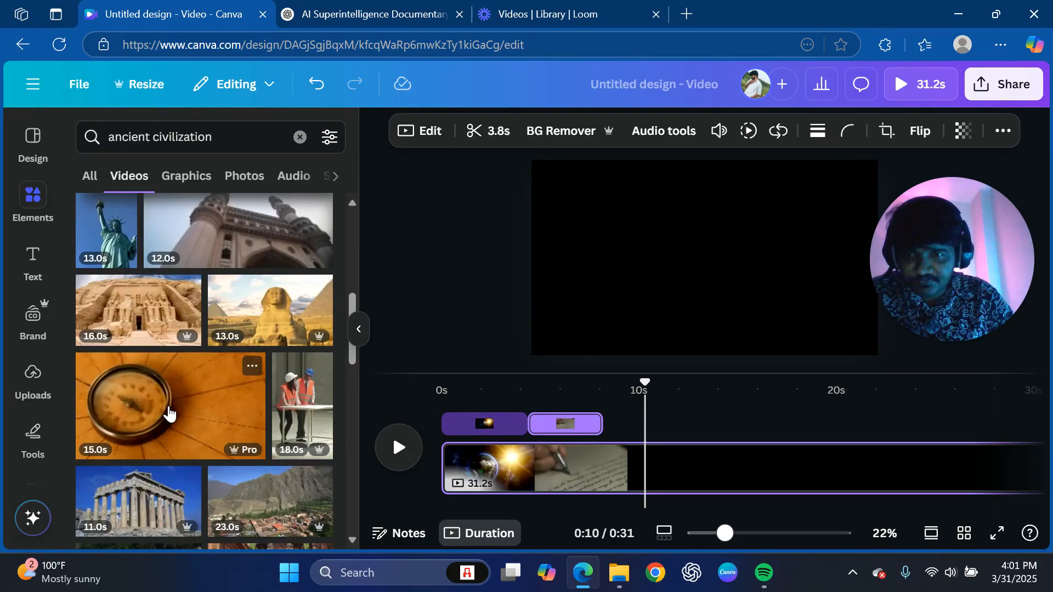
pyautogui.moveTo(274, 405)
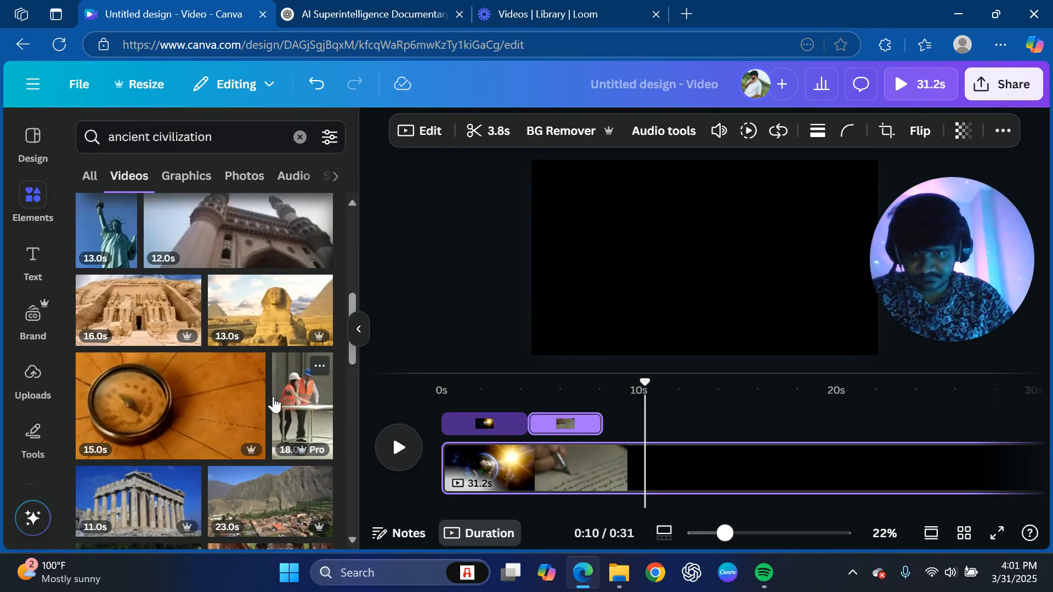
pyautogui.scroll(-3, 274, 405)
pyautogui.scroll(-3, 187, 388)
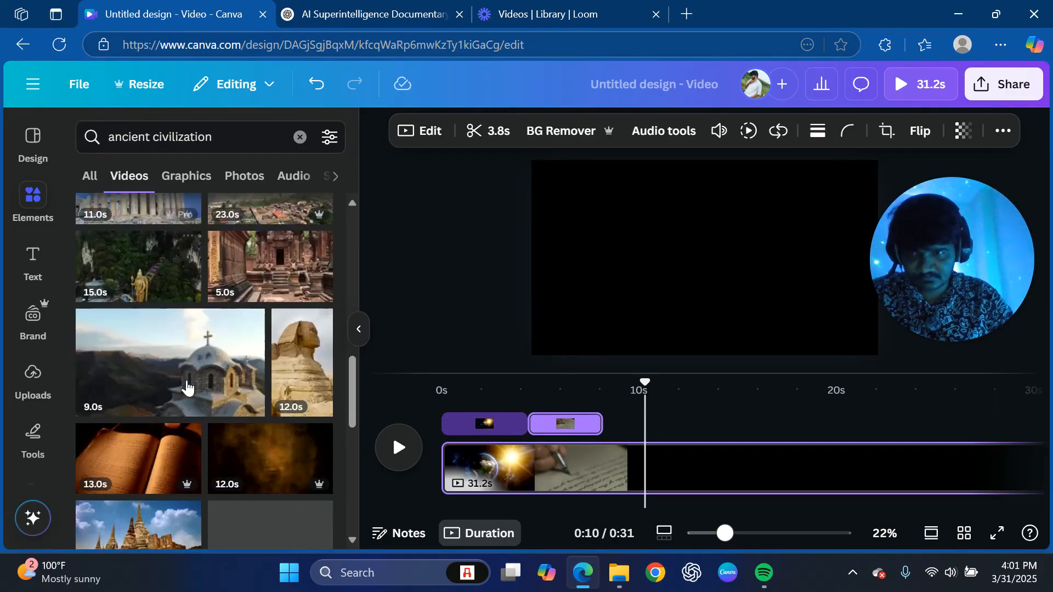
pyautogui.scroll(-5, 187, 387)
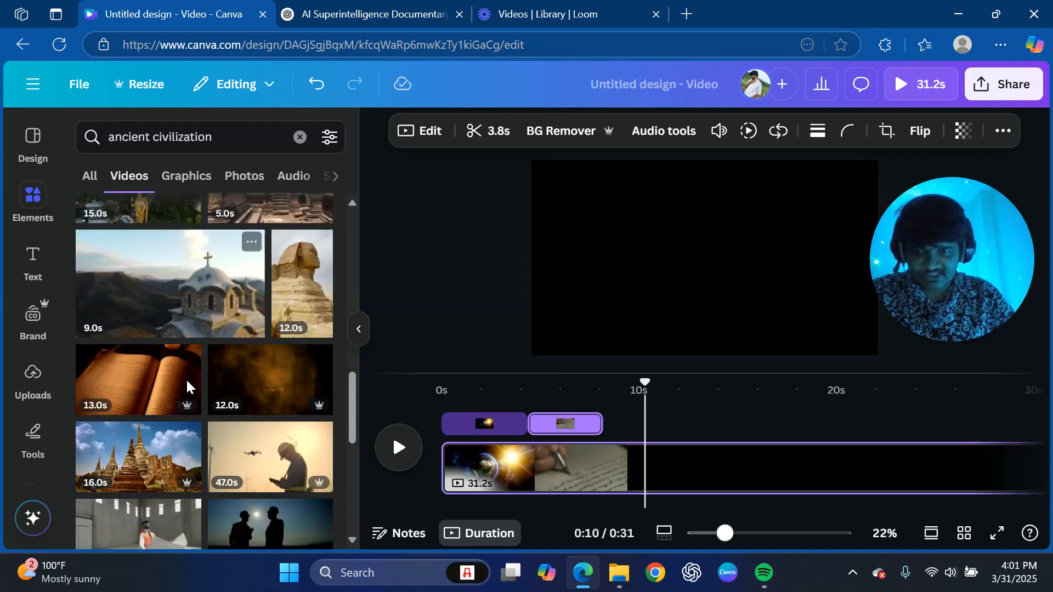
pyautogui.scroll(15, 199, 319)
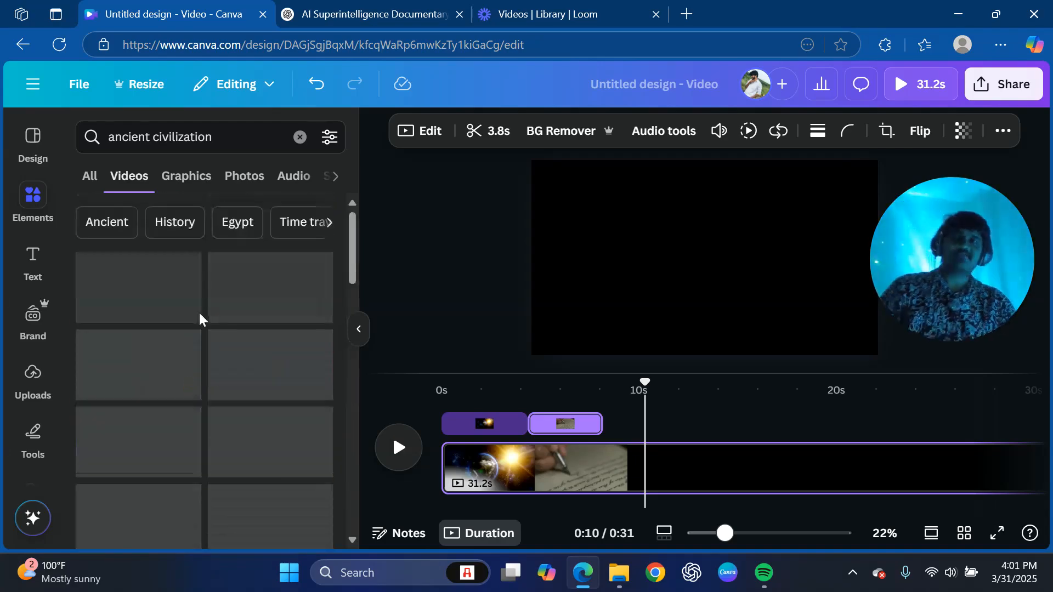
# Replace the elements search with "animals" and show only videos.
pyautogui.click(300, 137)
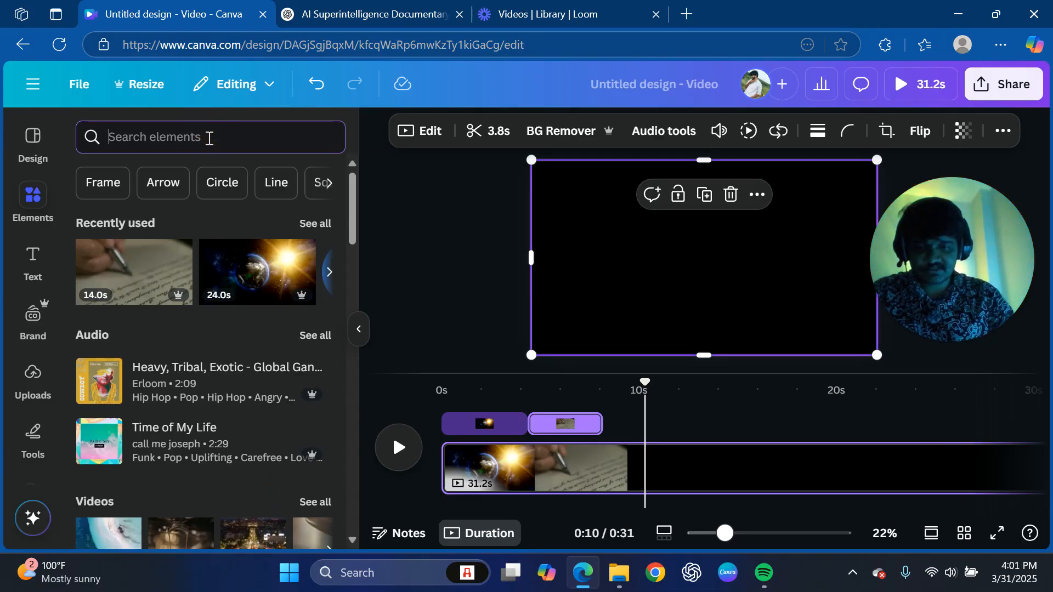
pyautogui.write('animals')
pyautogui.press('Return')
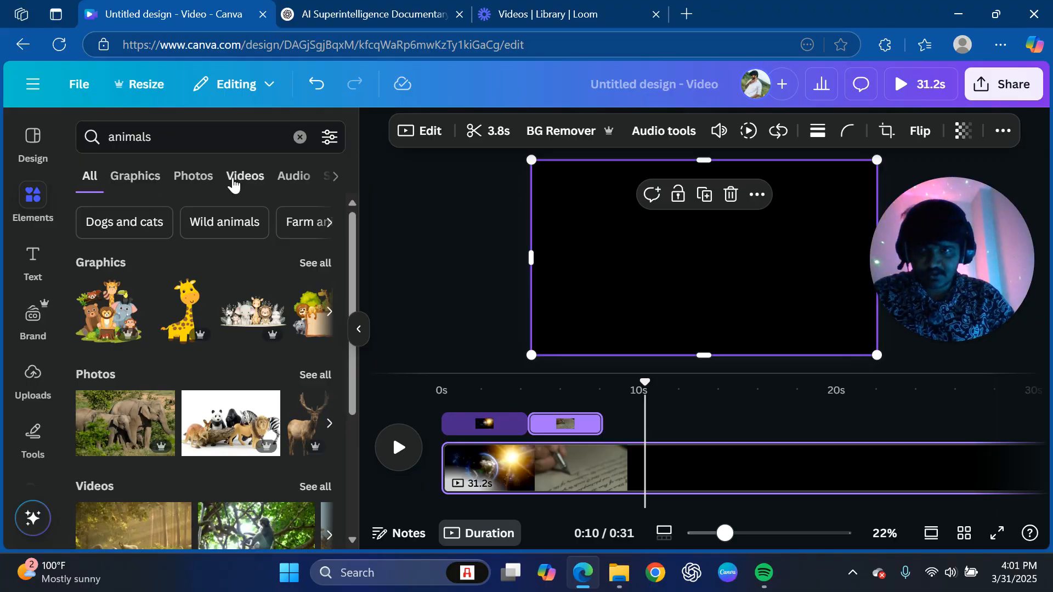
pyautogui.click(233, 186)
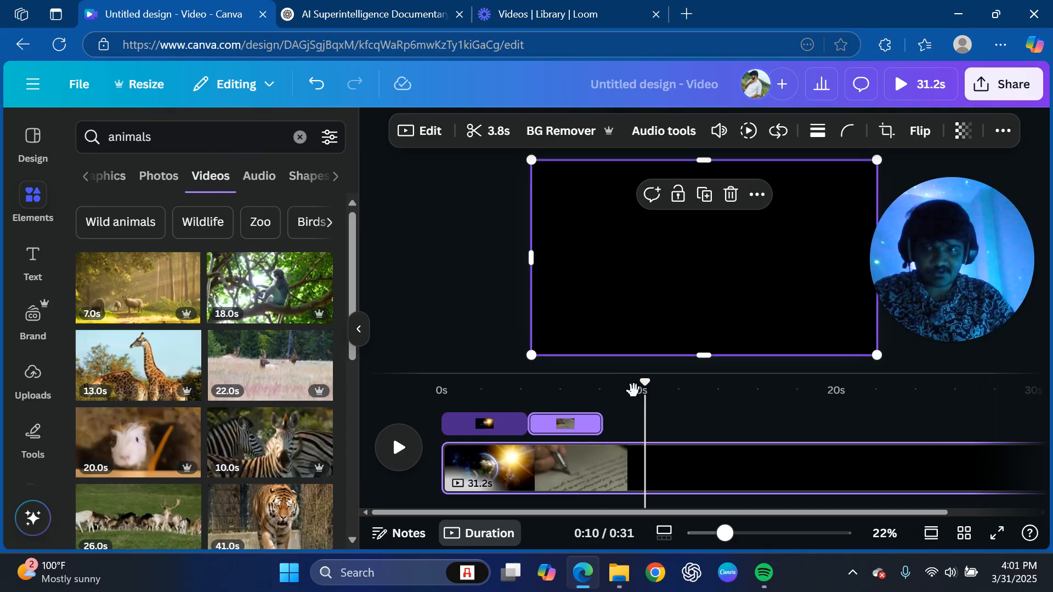
# Add the 18-second monkey video starting at the end of the handwriting clip and scale it to fill the frame.
pyautogui.moveTo(645, 383); pyautogui.dragTo(608, 378)
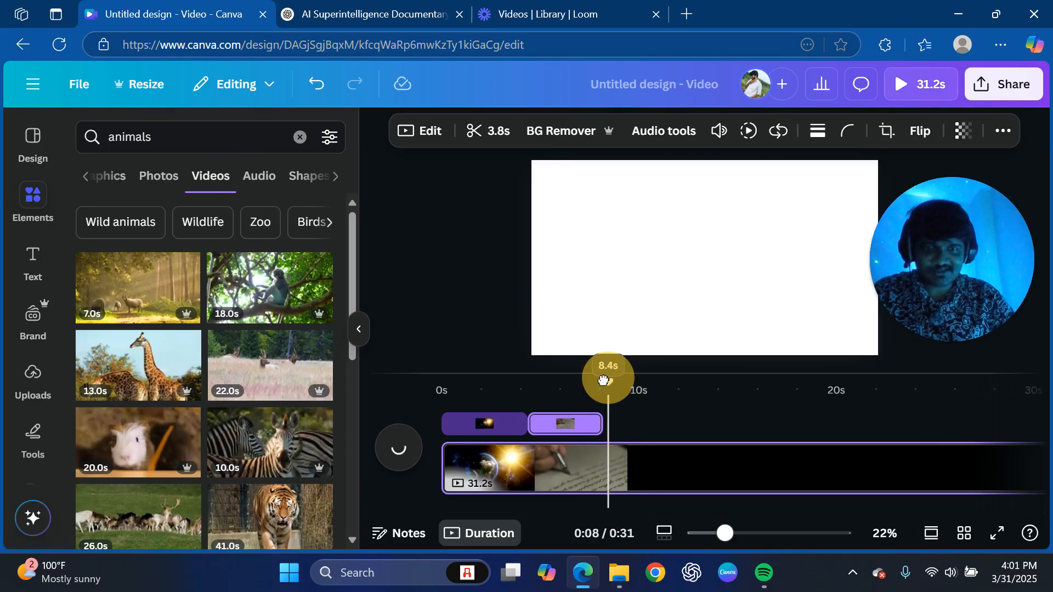
pyautogui.click(269, 288)
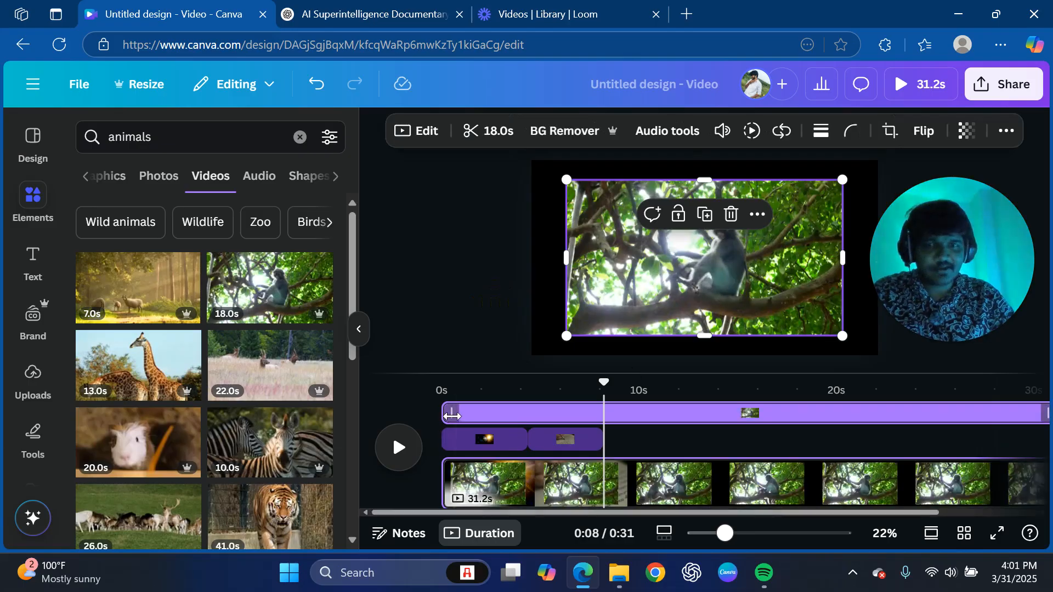
pyautogui.moveTo(452, 416); pyautogui.dragTo(609, 409)
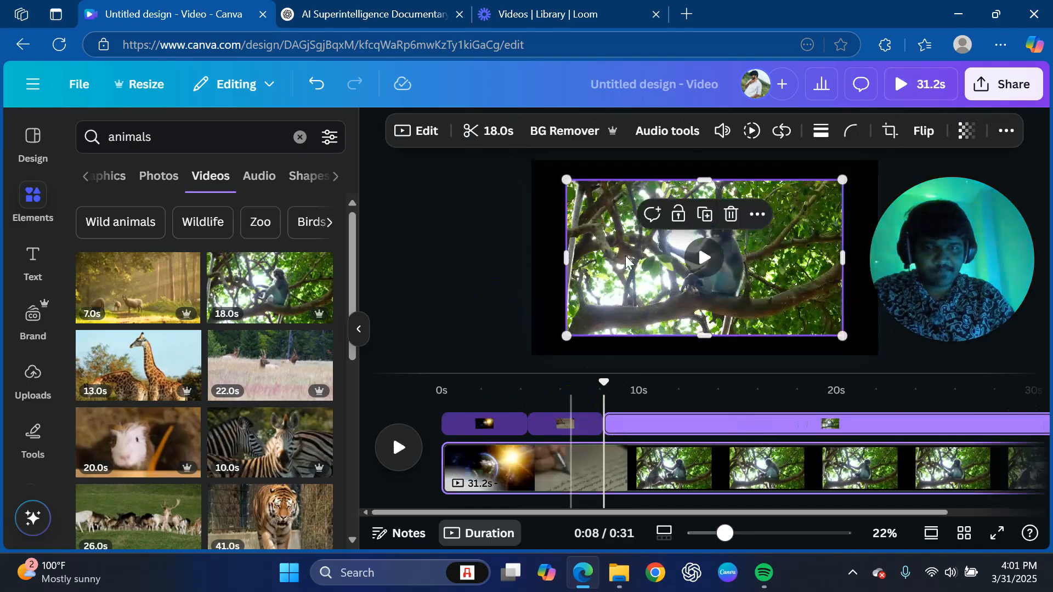
pyautogui.moveTo(567, 180); pyautogui.dragTo(532, 160)
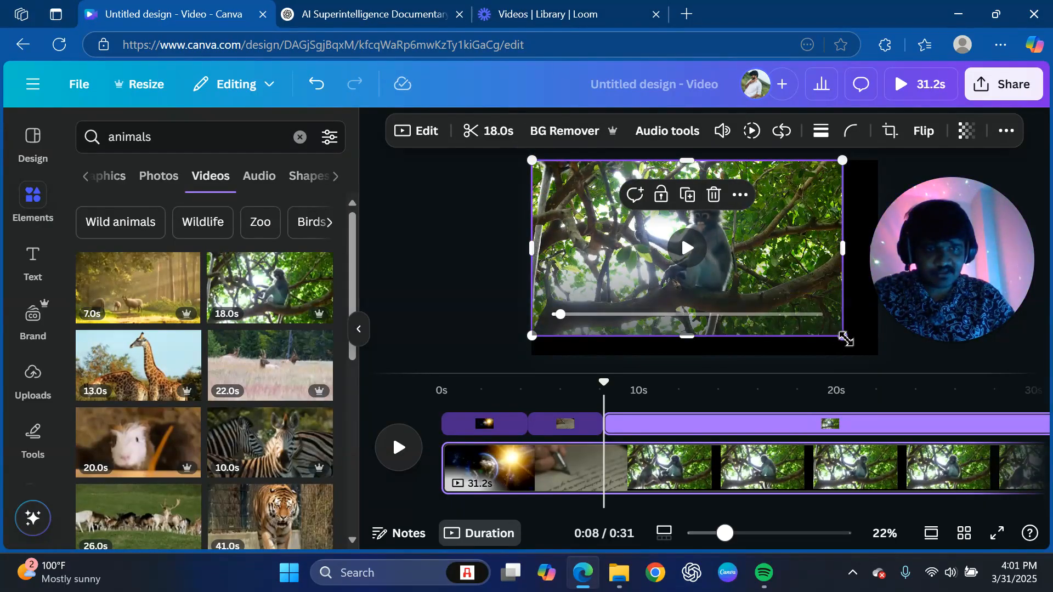
pyautogui.moveTo(845, 338); pyautogui.dragTo(878, 355)
# Trim the monkey clip's end so it lasts 2.9 seconds and play the video from the start.
pyautogui.moveTo(579, 513); pyautogui.dragTo(827, 508)
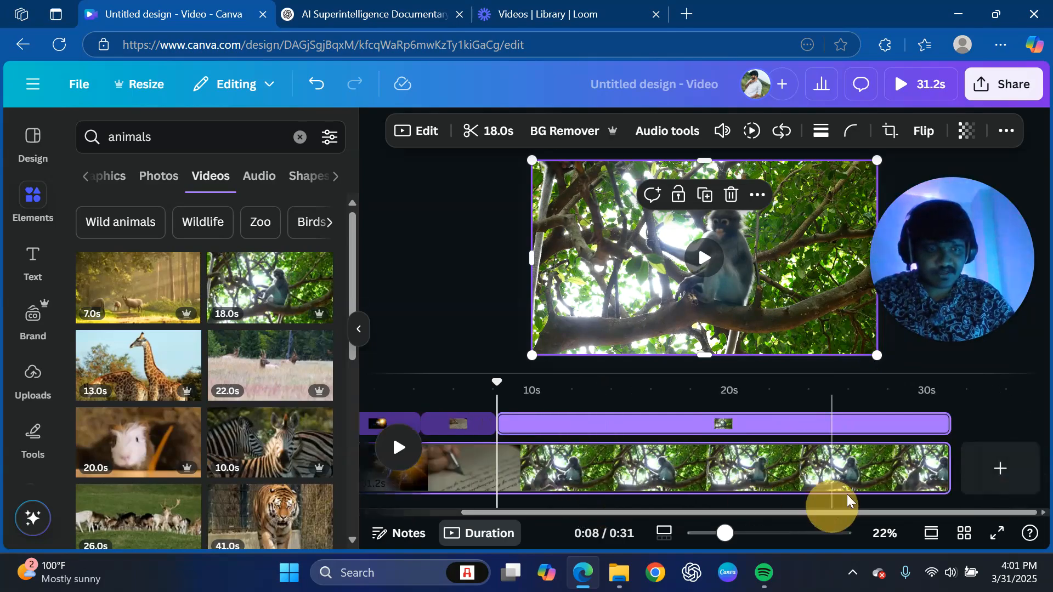
pyautogui.moveTo(942, 425); pyautogui.dragTo(549, 447)
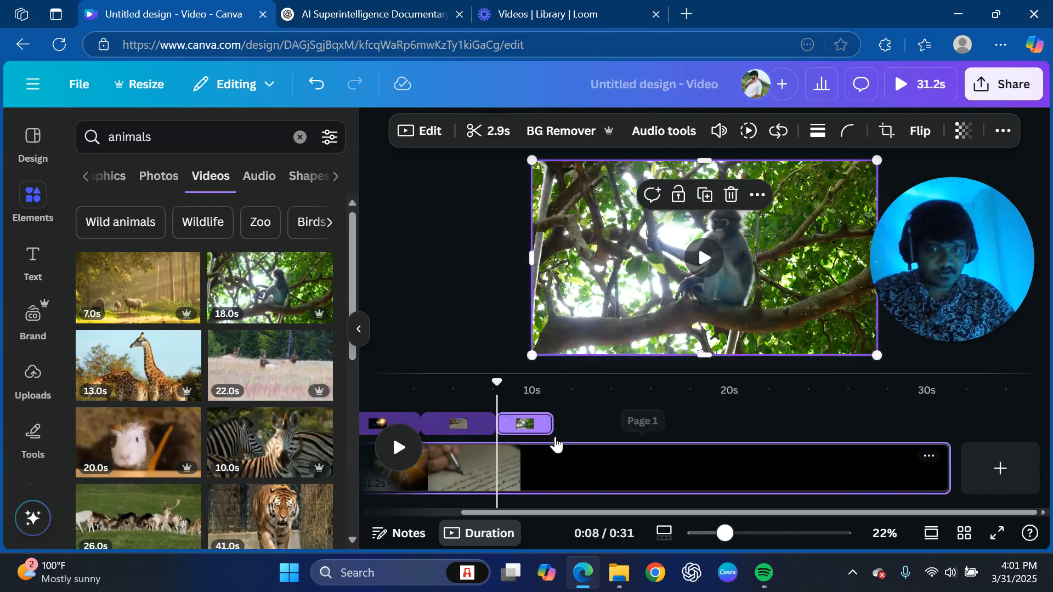
pyautogui.click(399, 448)
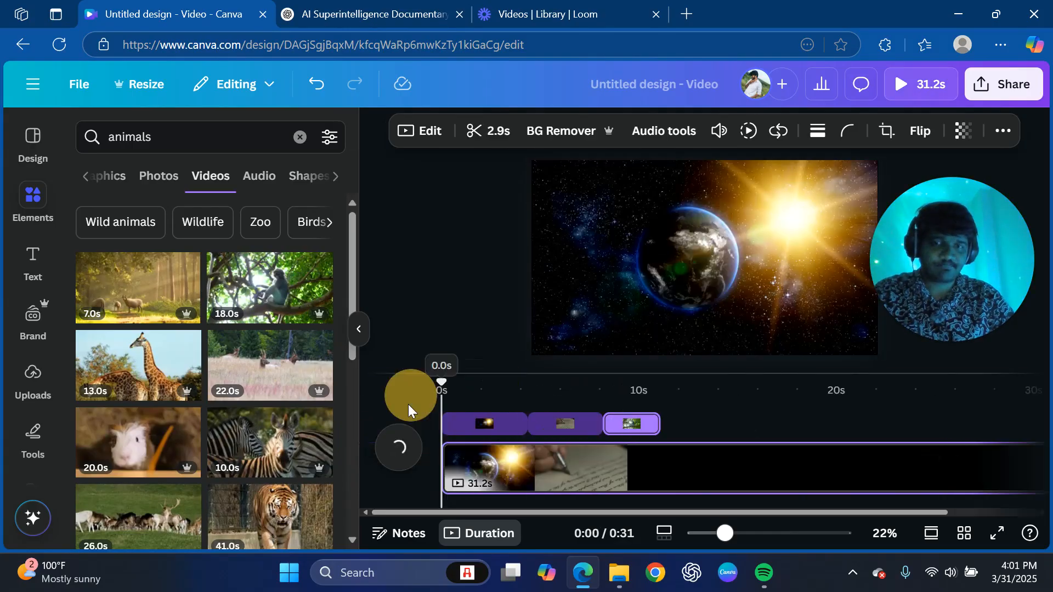
# Play the video past the end of the monkey clip, and replace the elements search with "civilization", showing only videos.
pyautogui.click(399, 447)
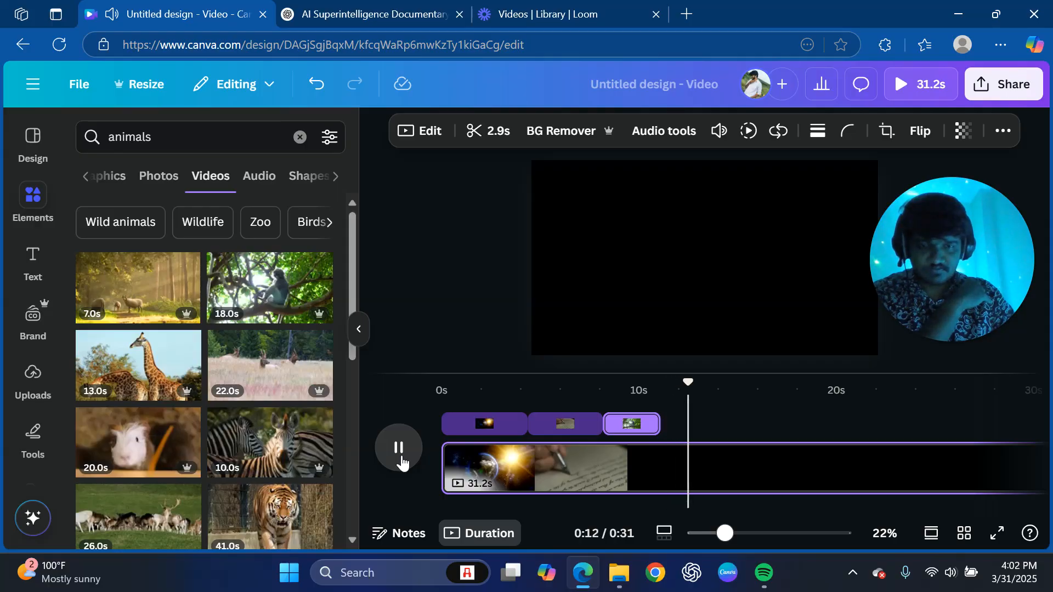
pyautogui.click(400, 448)
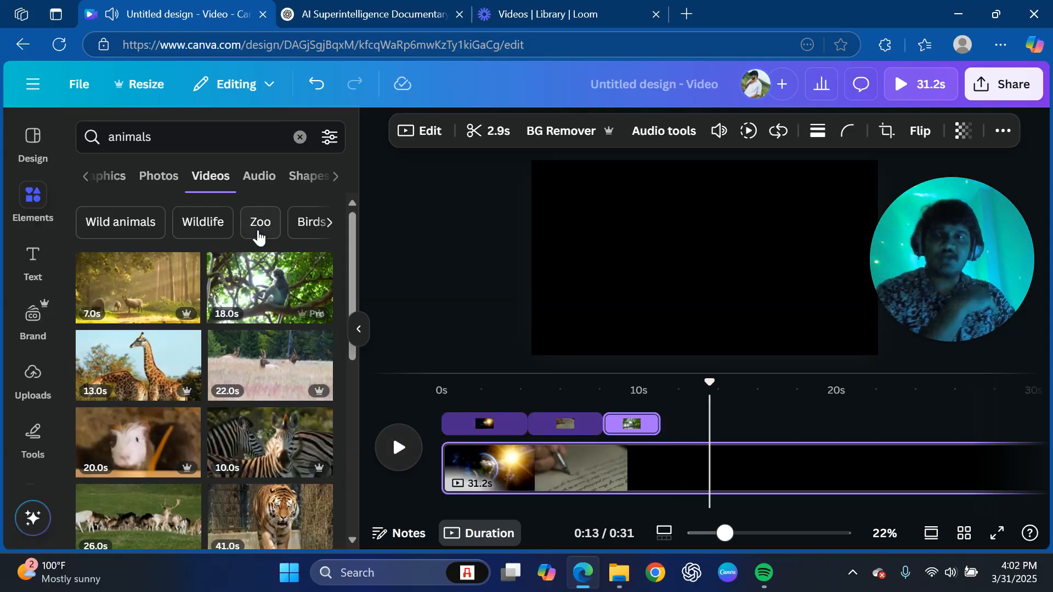
pyautogui.click(299, 138)
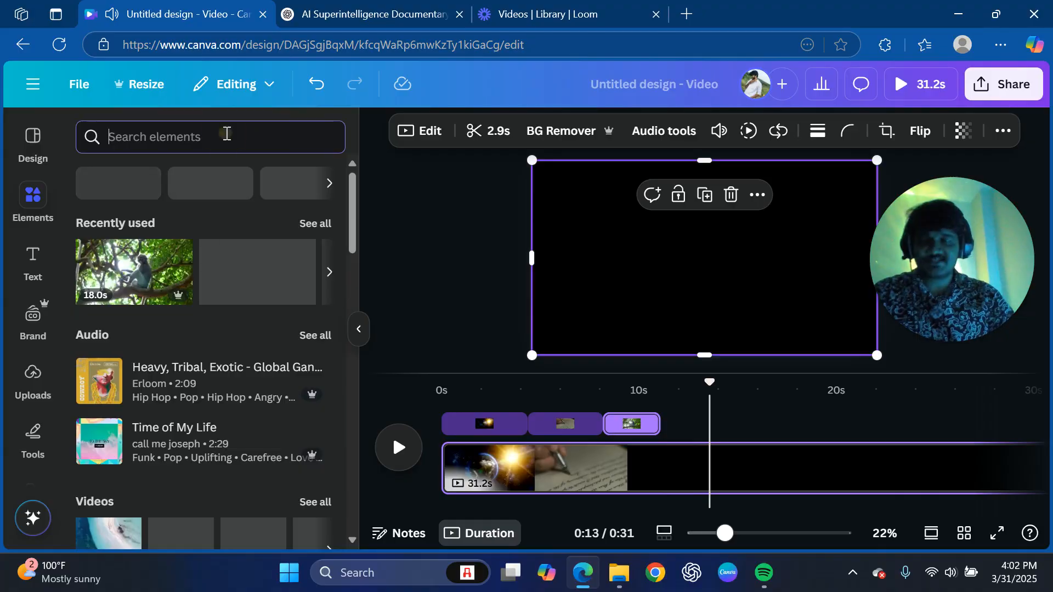
pyautogui.write('civili')
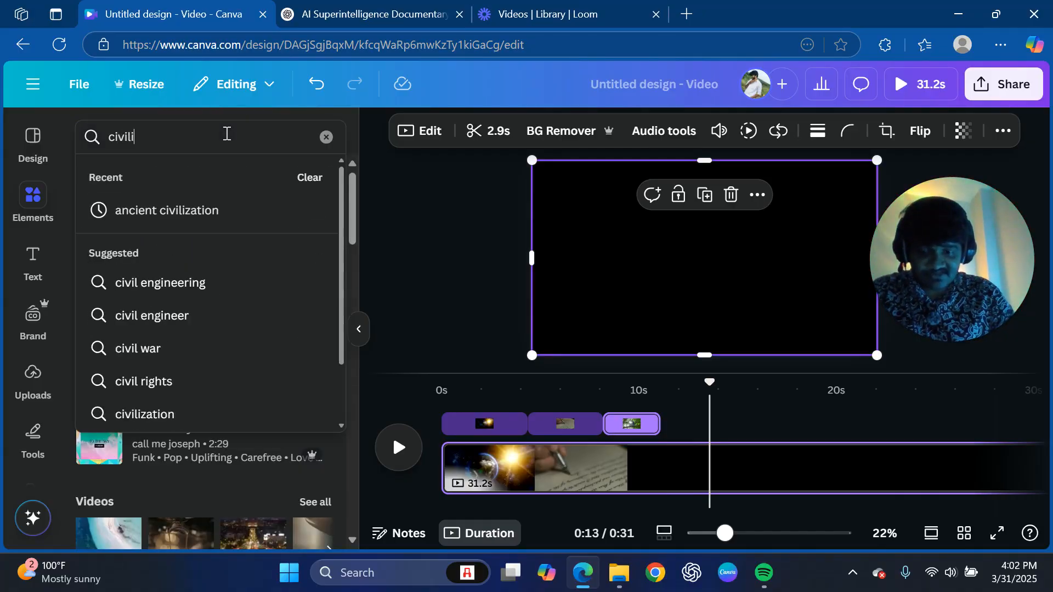
pyautogui.write('zation')
pyautogui.press('Return')
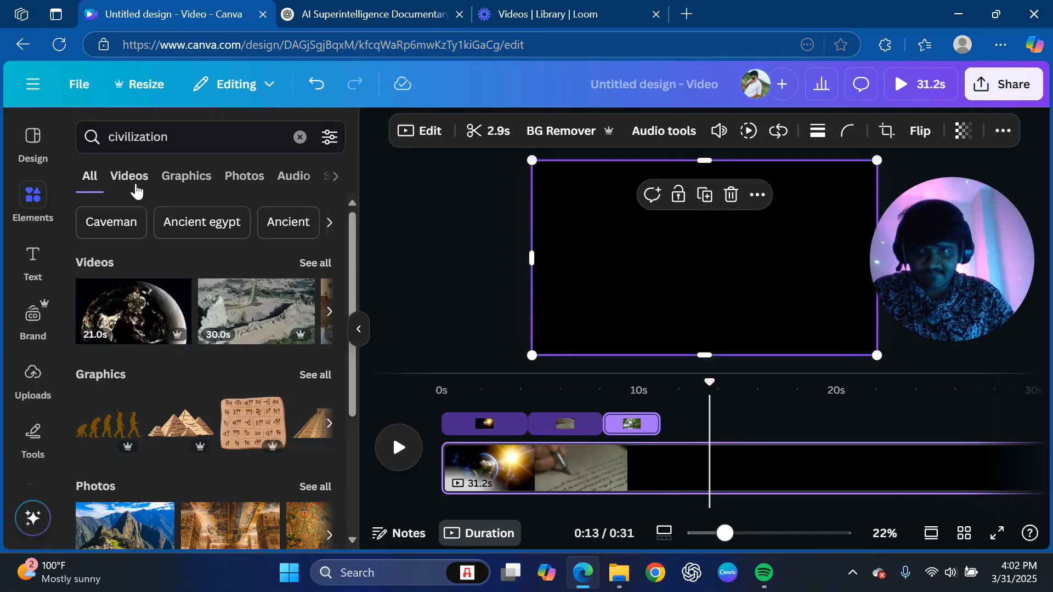
pyautogui.click(136, 191)
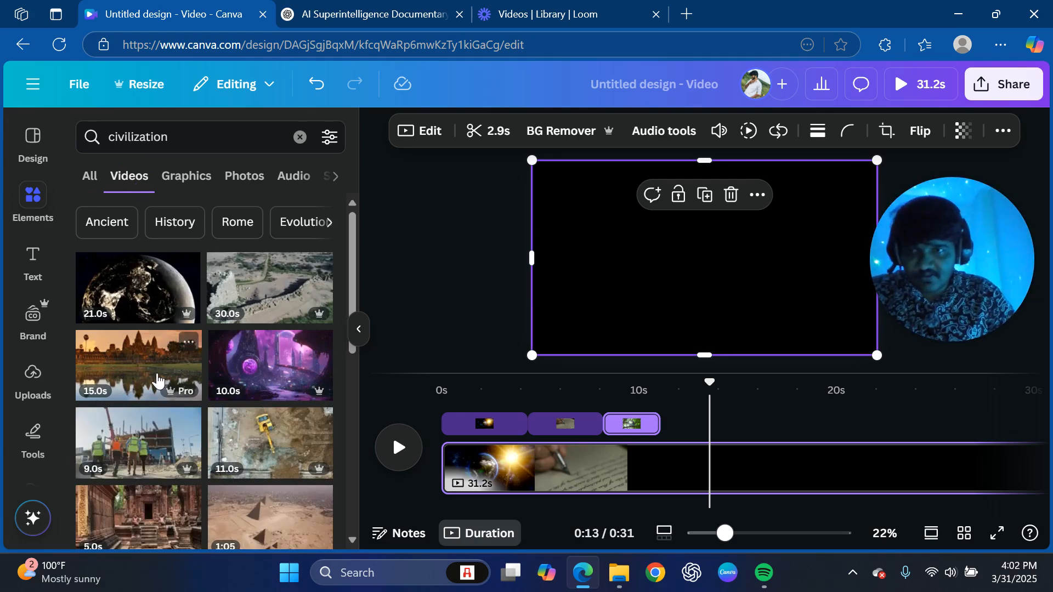
# Browse the civilization videos for footage to follow the monkey clip.
pyautogui.scroll(-3, 110, 466)
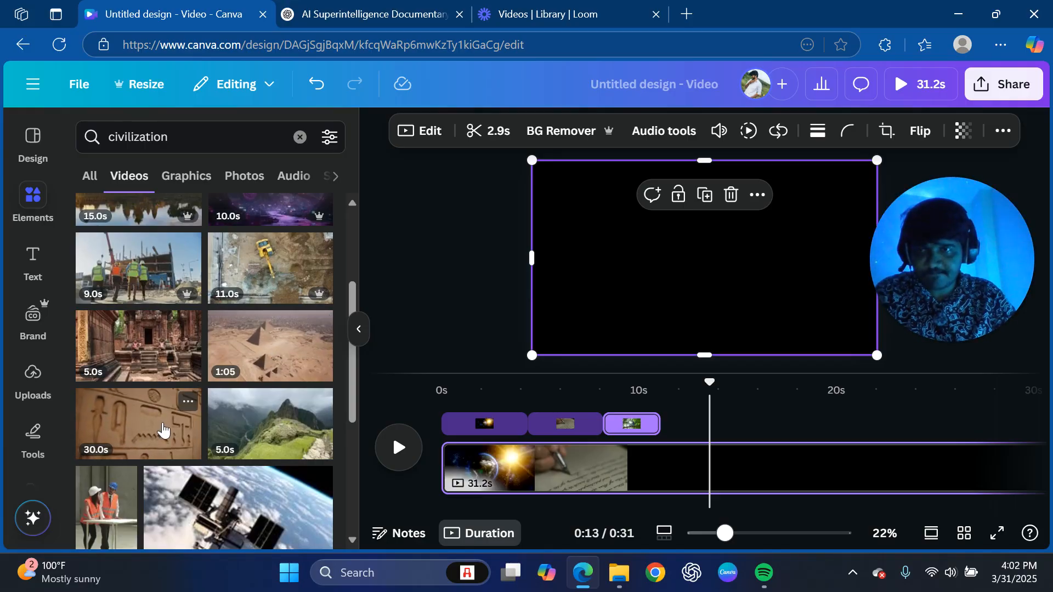
pyautogui.scroll(-5, 225, 412)
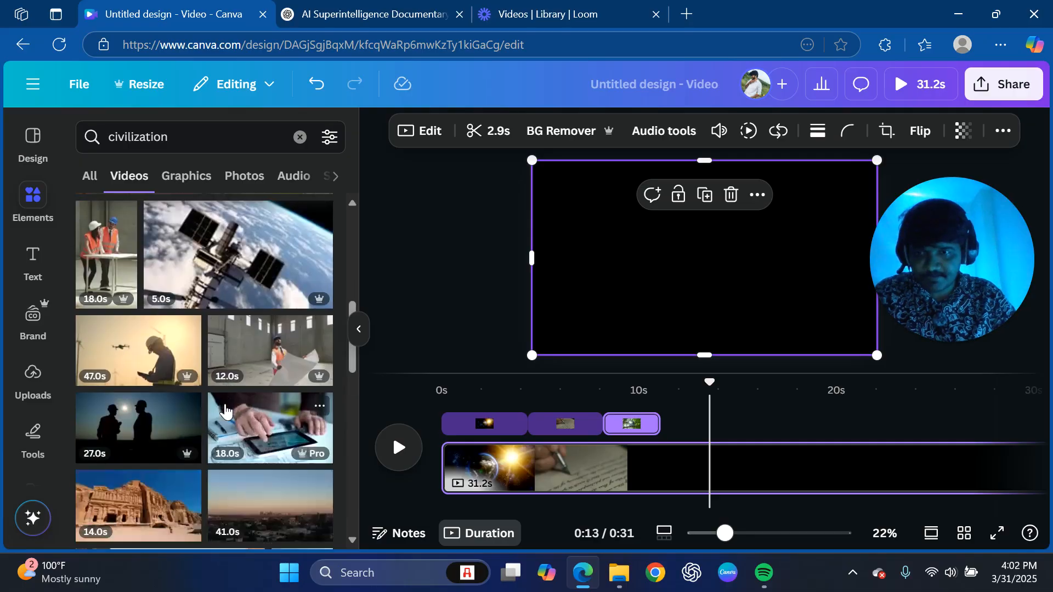
pyautogui.scroll(-2, 225, 412)
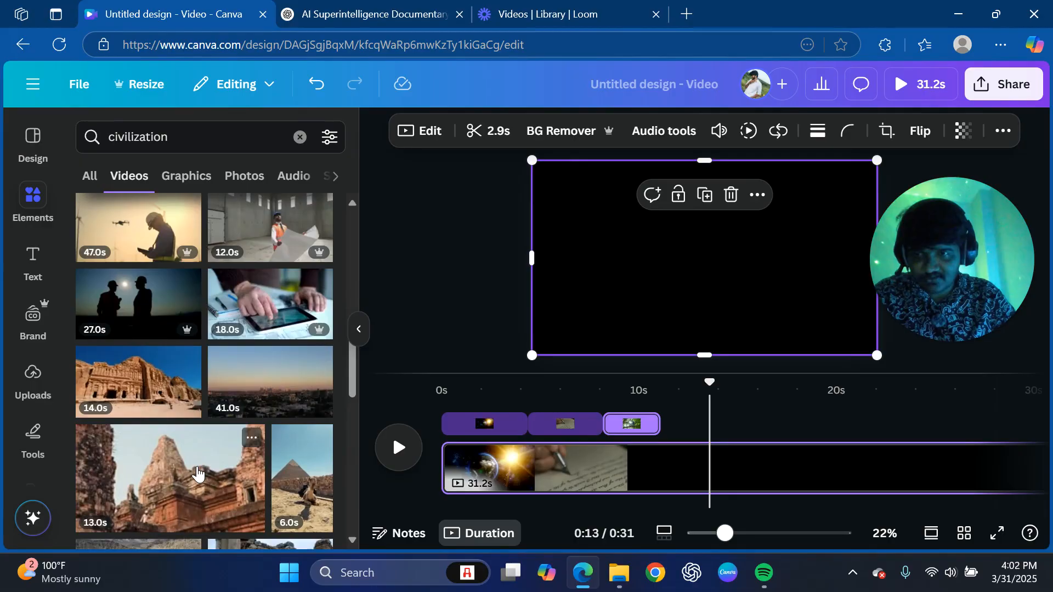
pyautogui.scroll(-2, 197, 472)
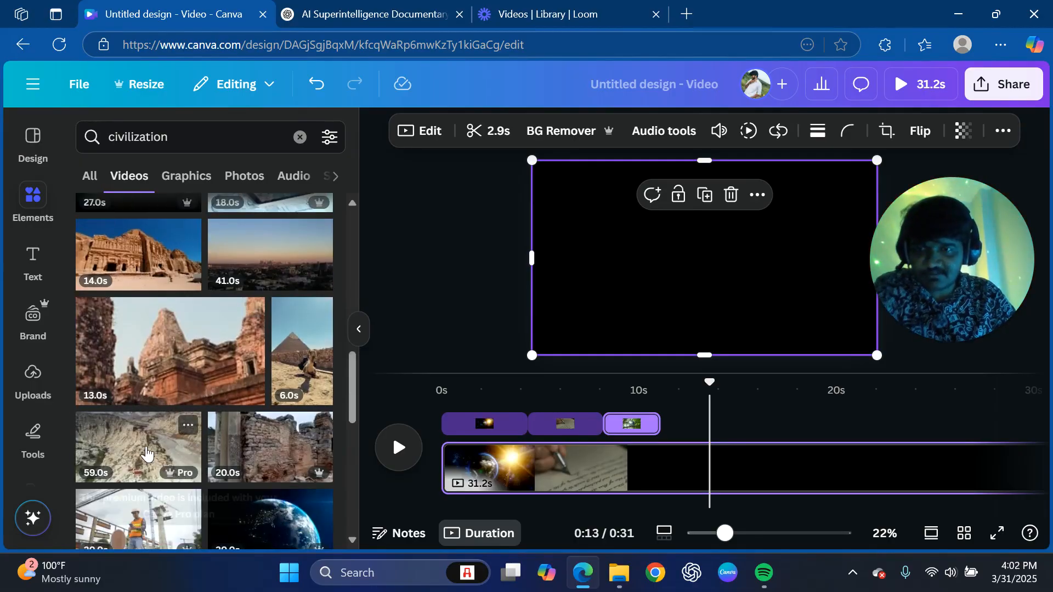
pyautogui.scroll(-3, 270, 430)
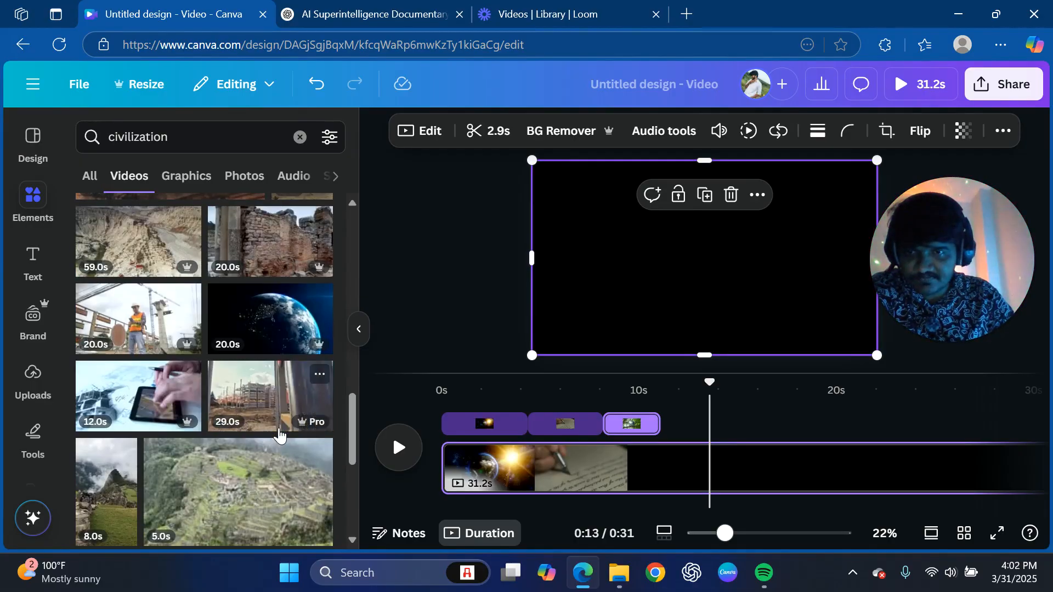
pyautogui.scroll(10, 279, 435)
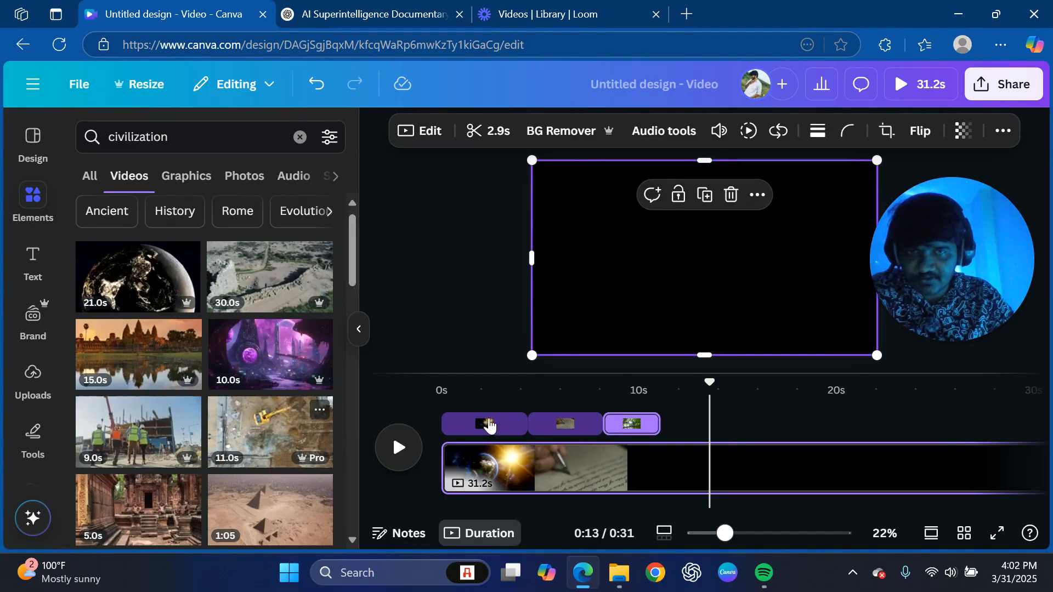
# Play the narration from the end of the monkey clip at 10.9 seconds and pause at about 18 seconds.
pyautogui.click(658, 377)
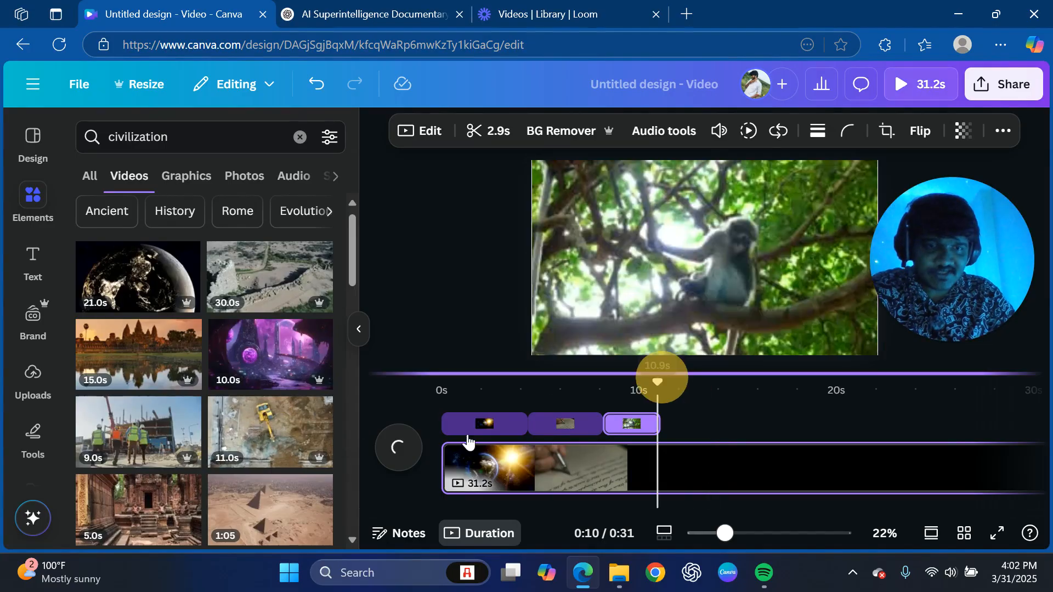
pyautogui.click(407, 445)
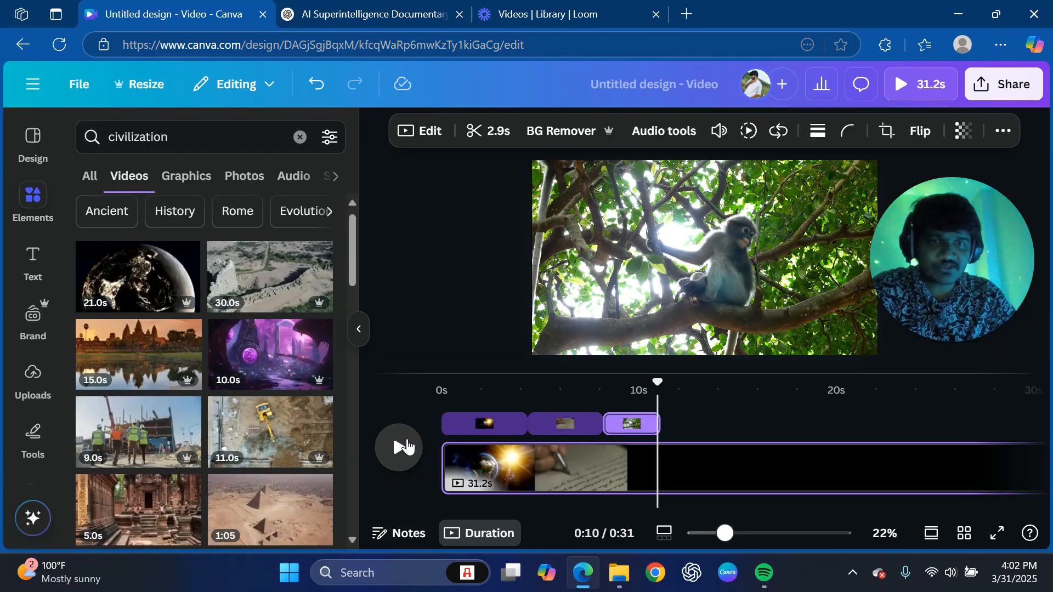
pyautogui.click(399, 447)
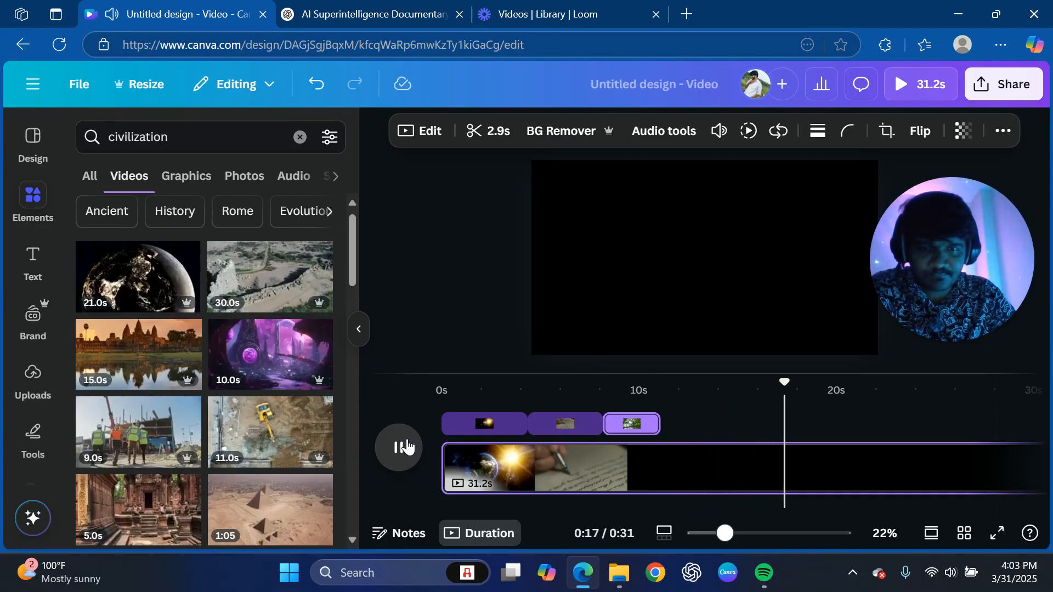
pyautogui.click(406, 447)
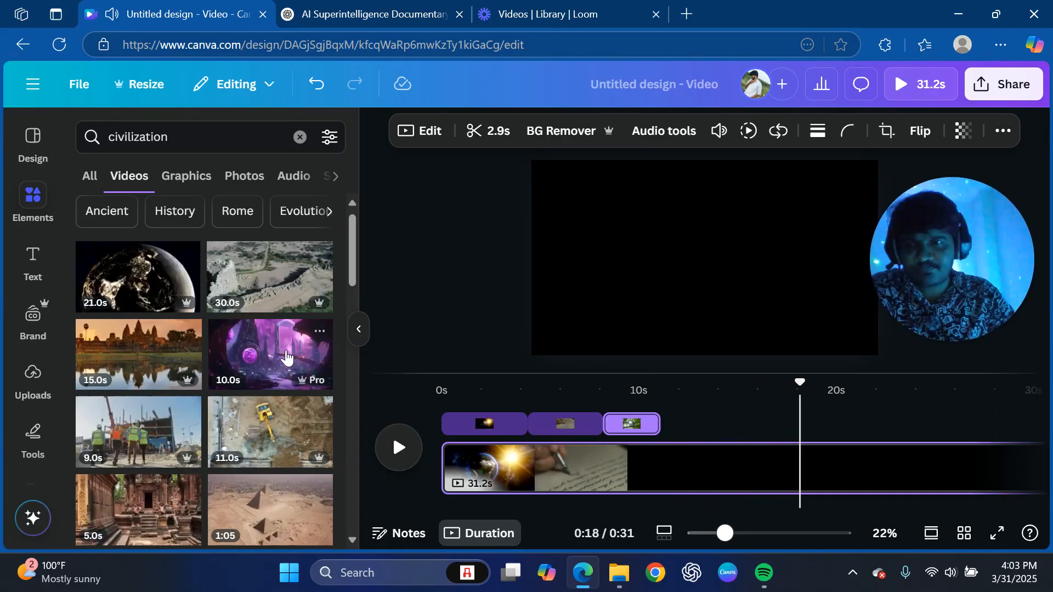
# Replace the elements search with "space" and show only videos.
pyautogui.click(301, 138)
pyautogui.click(185, 137)
pyautogui.write('spa')
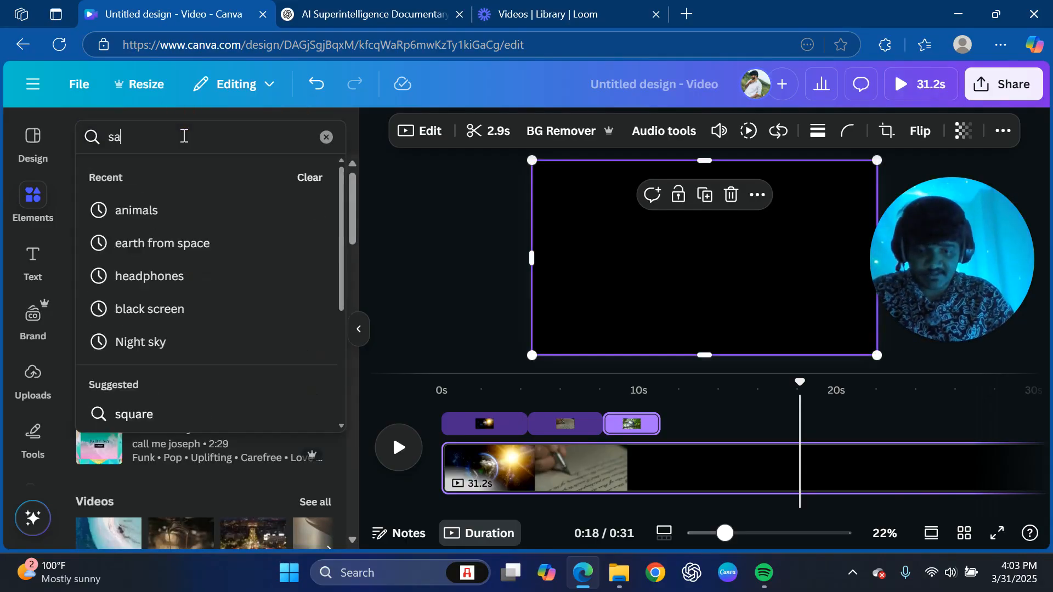
pyautogui.write('ce')
pyautogui.press('Return')
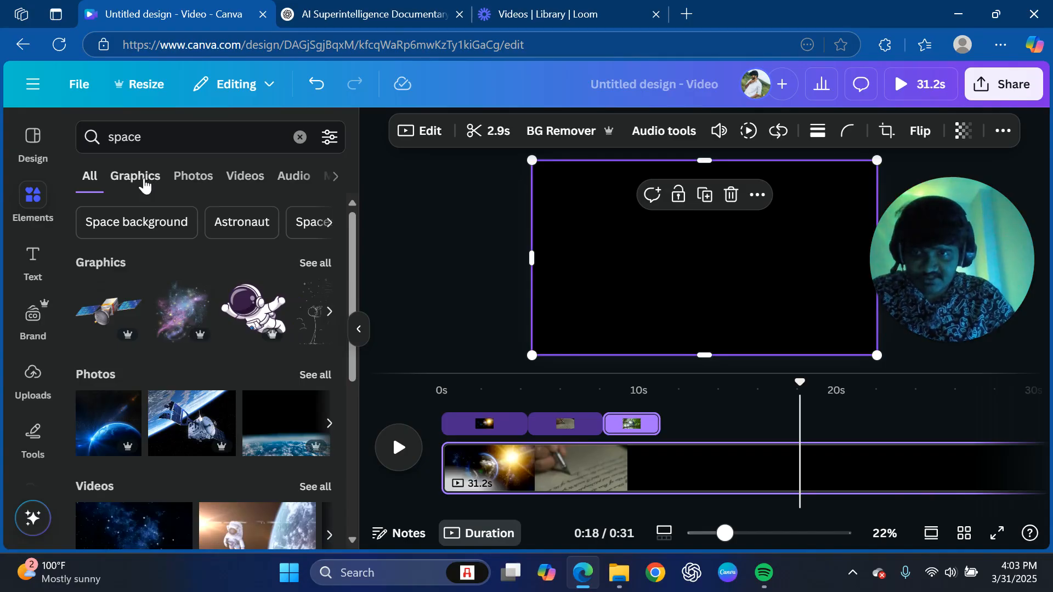
pyautogui.click(239, 178)
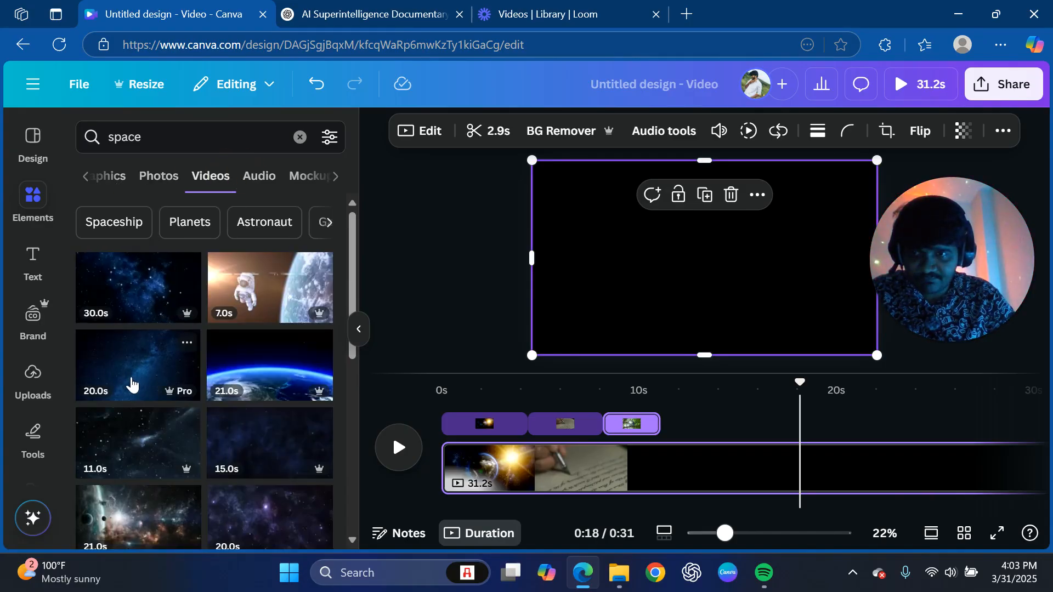
# Add the 10-second space station video and place it on the timeline directly after the monkey clip.
pyautogui.scroll(-3, 158, 388)
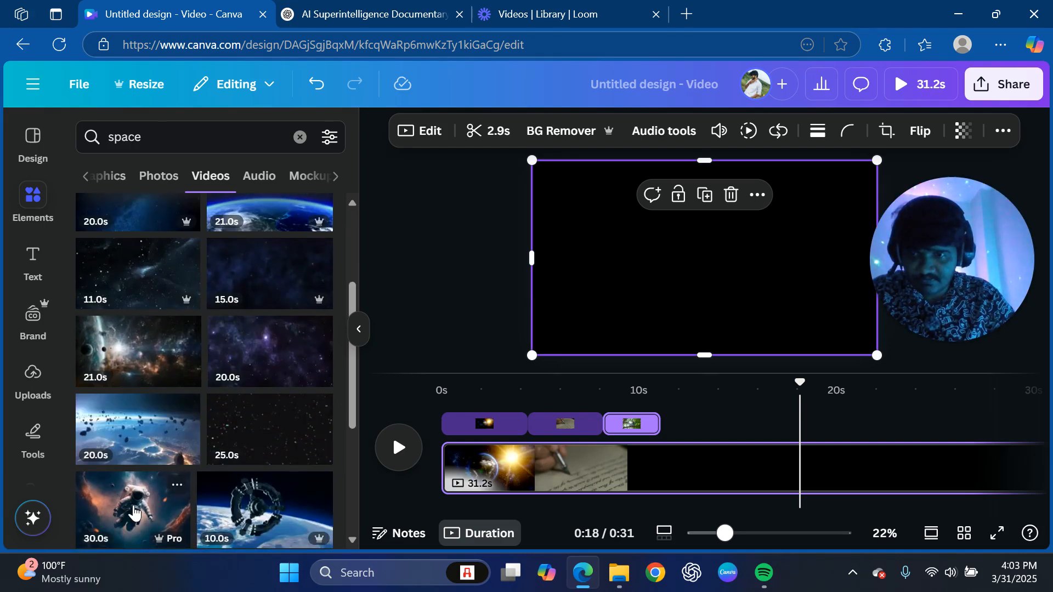
pyautogui.scroll(-3, 134, 513)
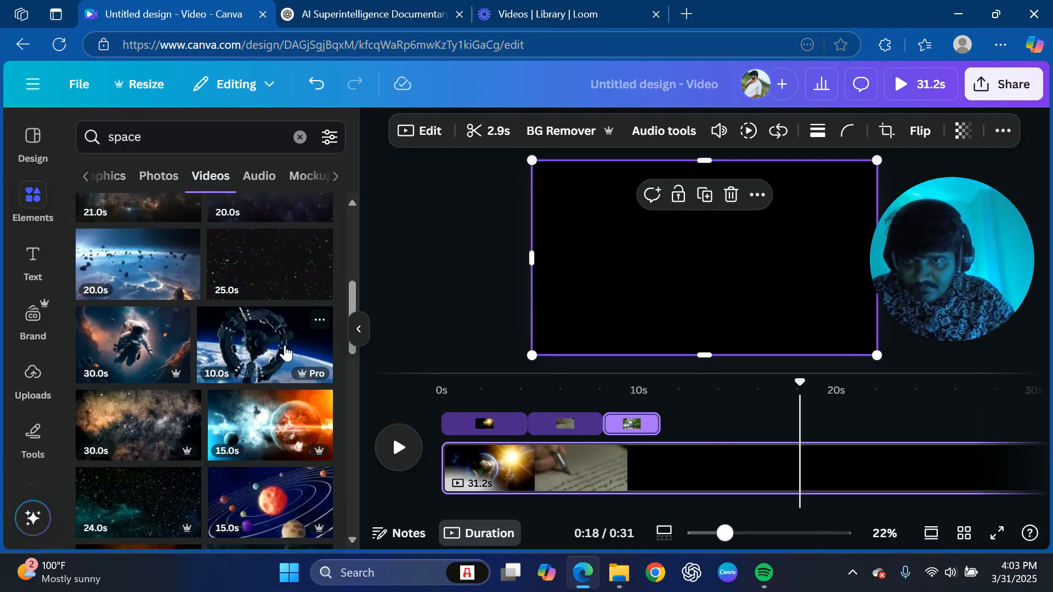
pyautogui.click(281, 350)
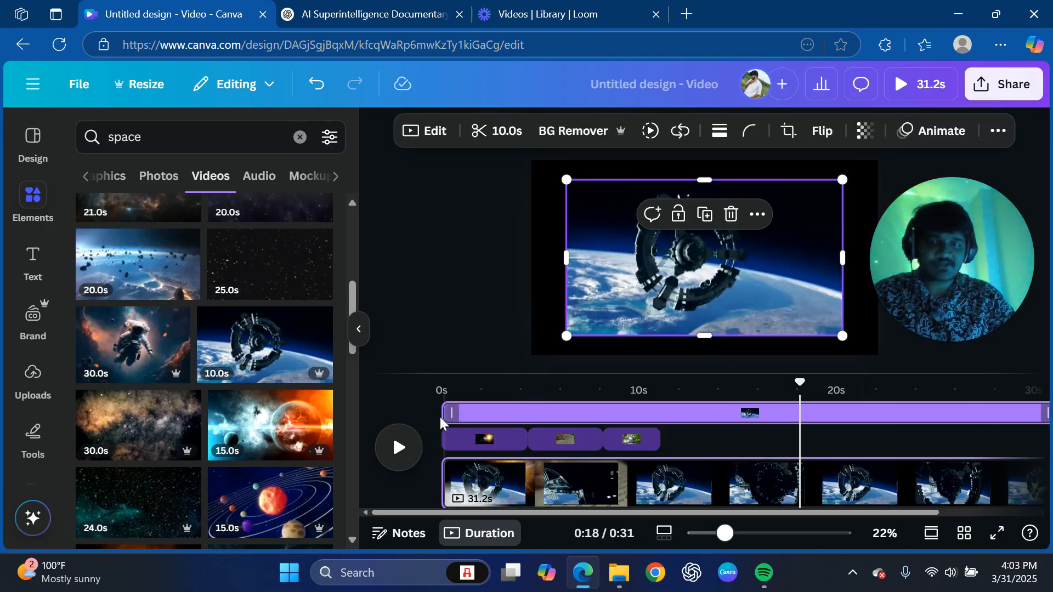
pyautogui.moveTo(477, 407); pyautogui.dragTo(550, 497)
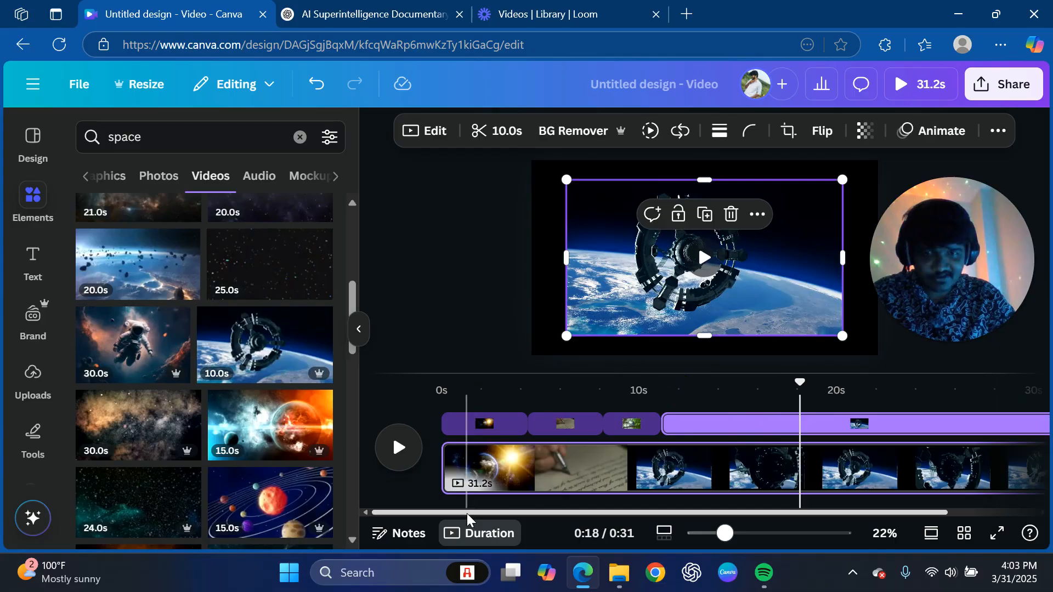
# Trim the space station clip's end so it lasts 7.0 seconds and scale it to fill the frame.
pyautogui.moveTo(467, 515); pyautogui.dragTo(823, 510)
pyautogui.moveTo(949, 423); pyautogui.dragTo(752, 425)
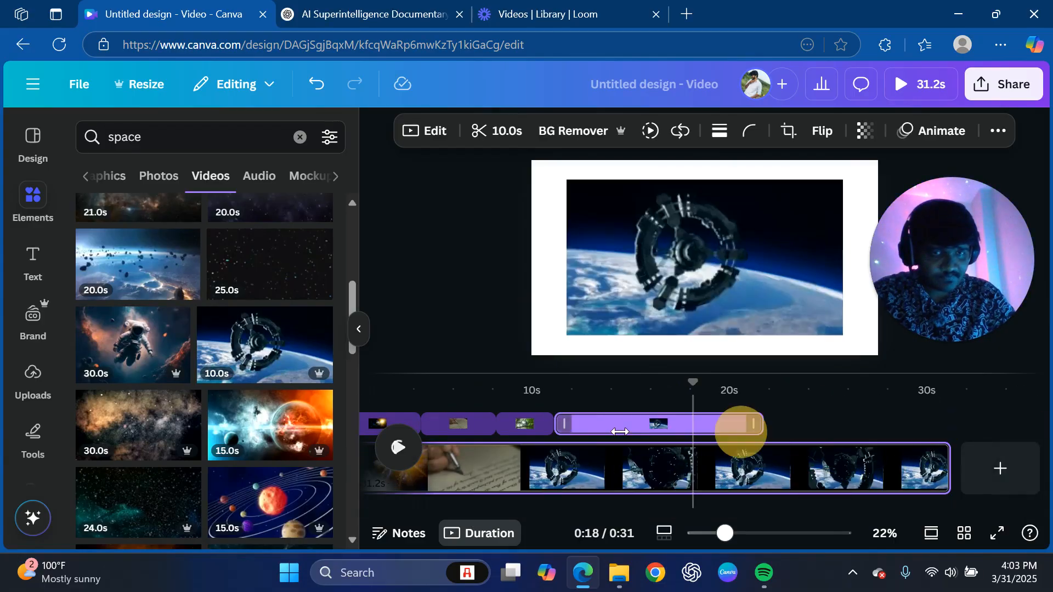
pyautogui.moveTo(620, 432); pyautogui.dragTo(688, 419)
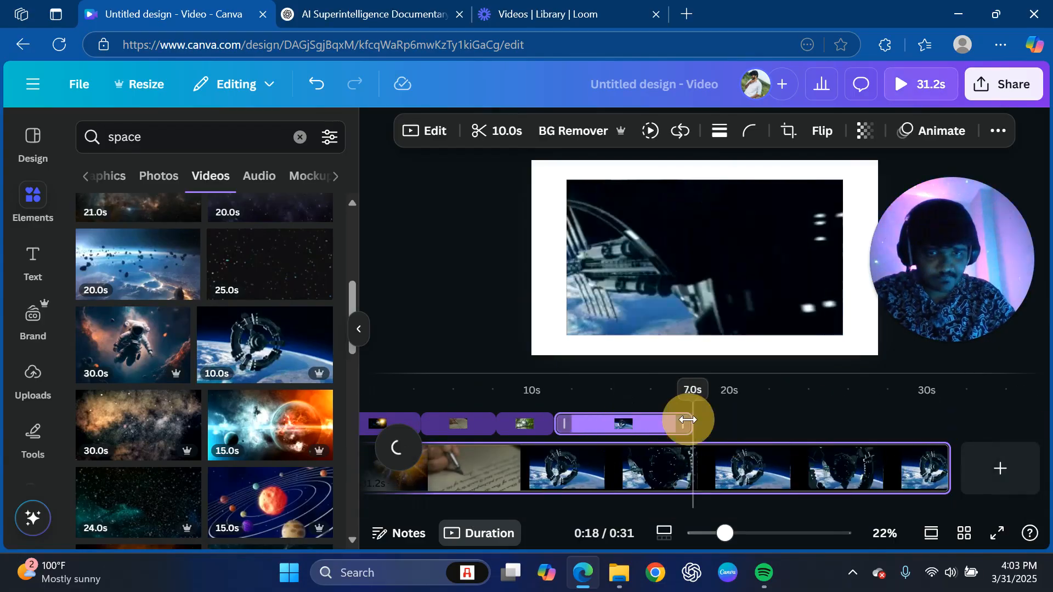
pyautogui.moveTo(841, 336); pyautogui.dragTo(887, 350)
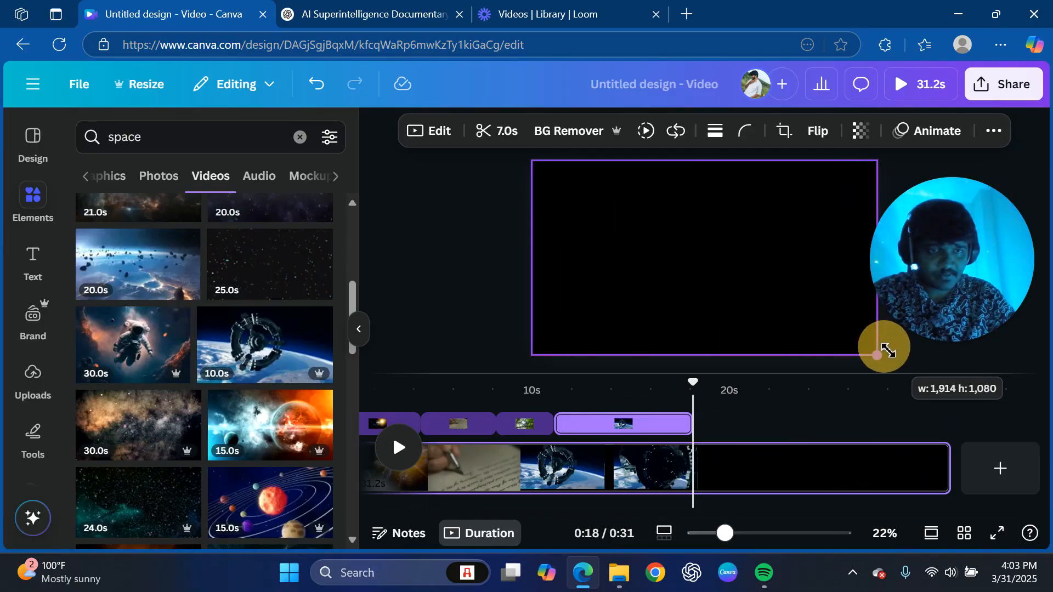
# Preview the video from the start in the full-size player and close the preview.
pyautogui.moveTo(670, 513); pyautogui.dragTo(430, 536)
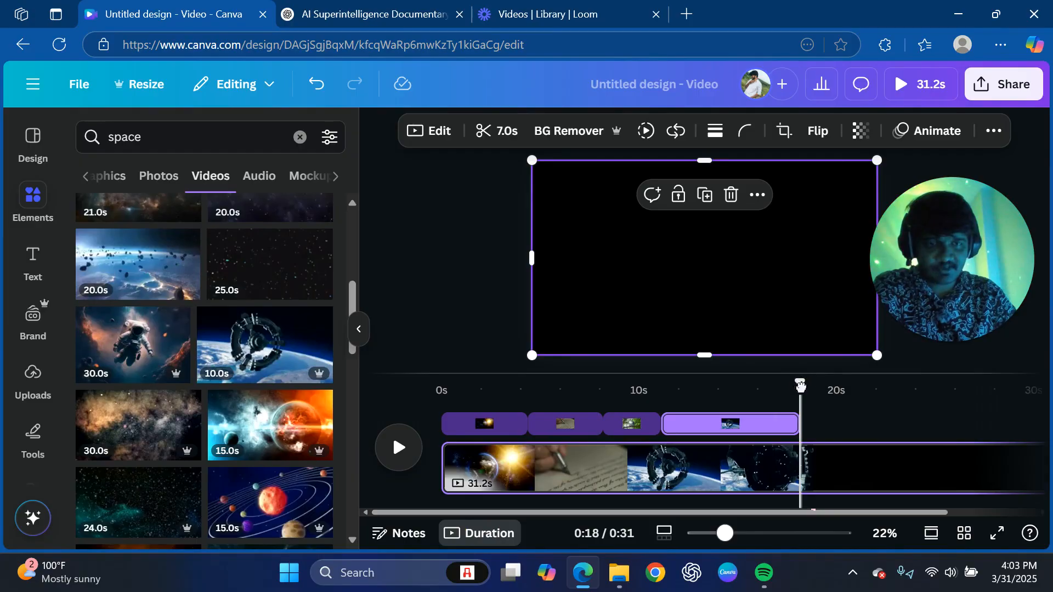
pyautogui.moveTo(801, 386); pyautogui.dragTo(441, 386)
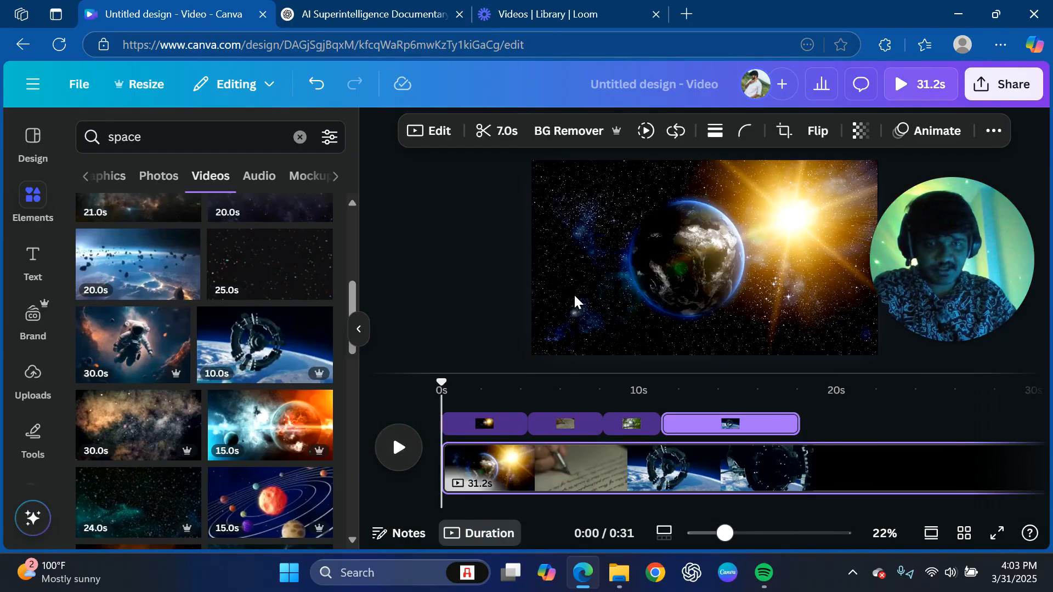
pyautogui.hotkey('ctrl', 'alt', 'p')
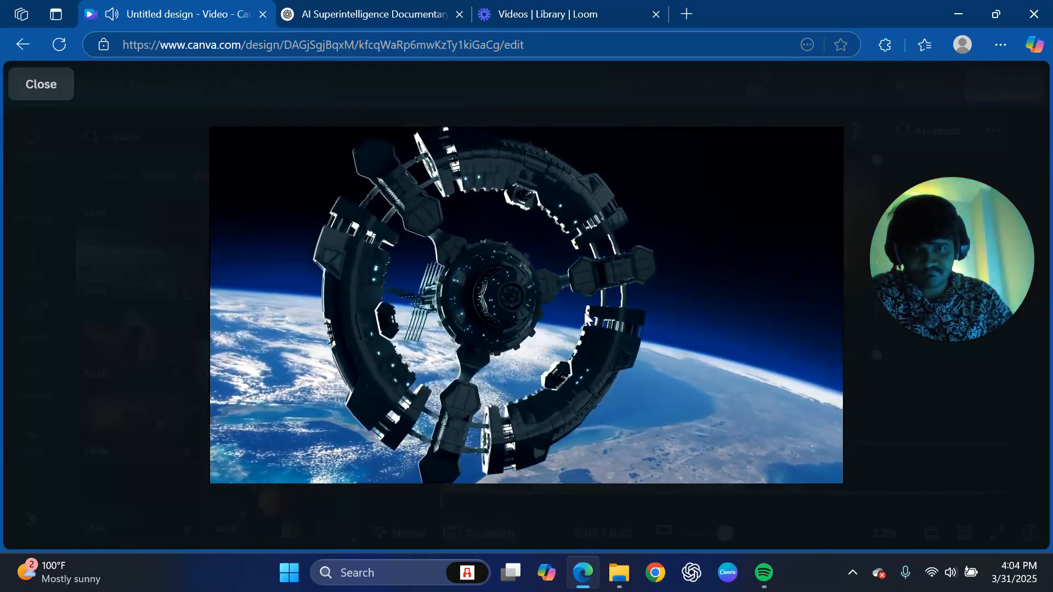
pyautogui.click(41, 84)
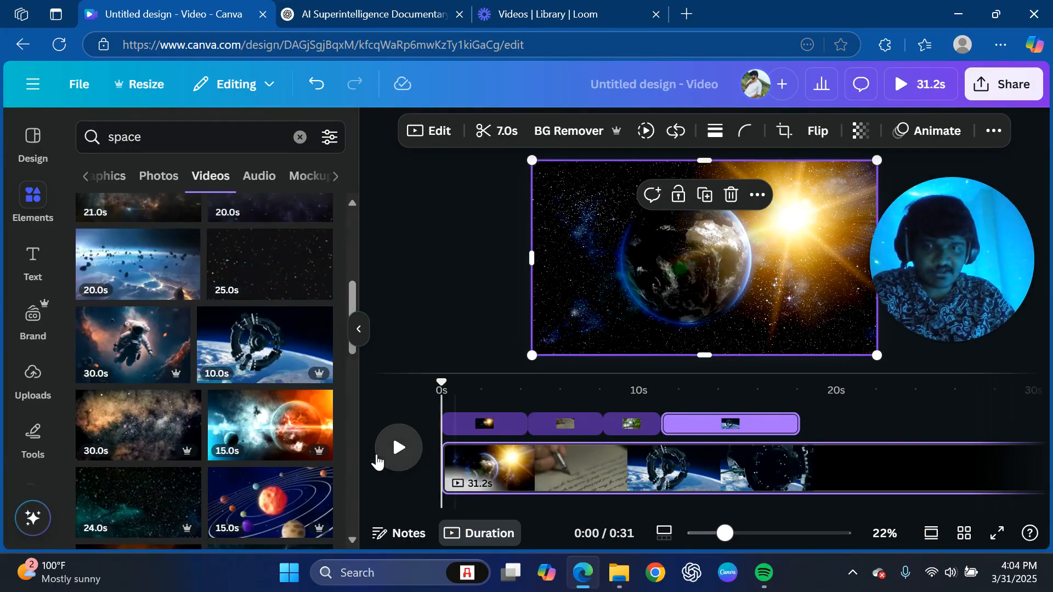
# Play the video from the start in the timeline and pause it just past the end of the space station clip.
pyautogui.click(387, 461)
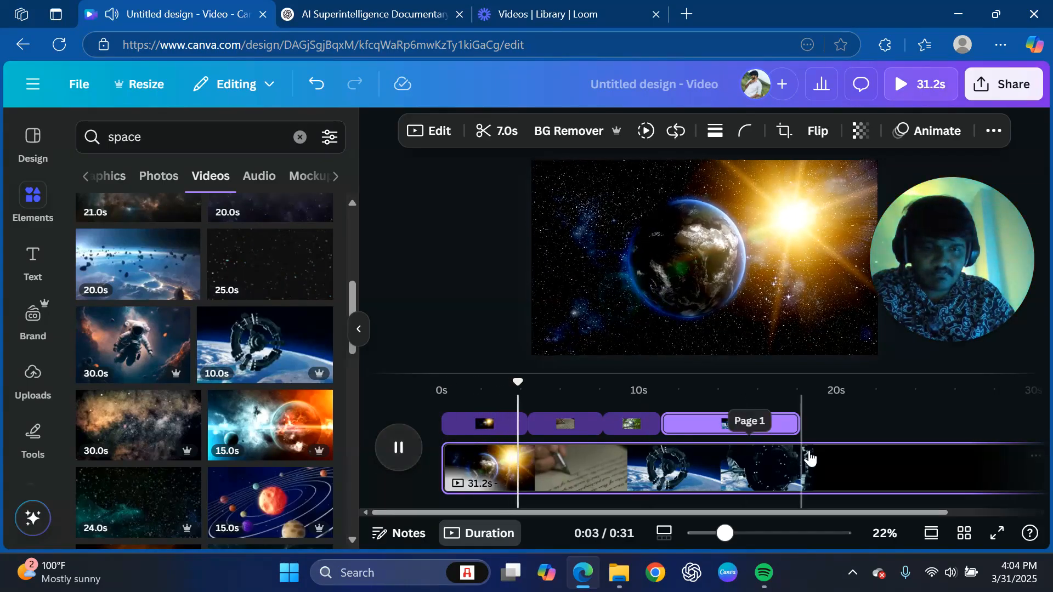
pyautogui.moveTo(550, 385); pyautogui.dragTo(352, 449)
pyautogui.click(399, 449)
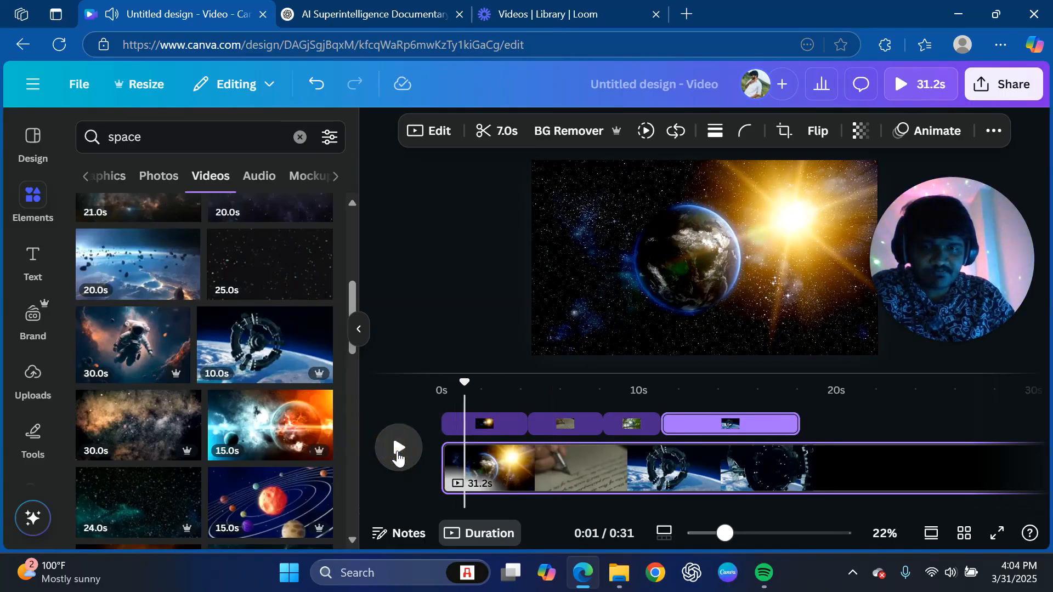
pyautogui.moveTo(461, 383); pyautogui.dragTo(404, 430)
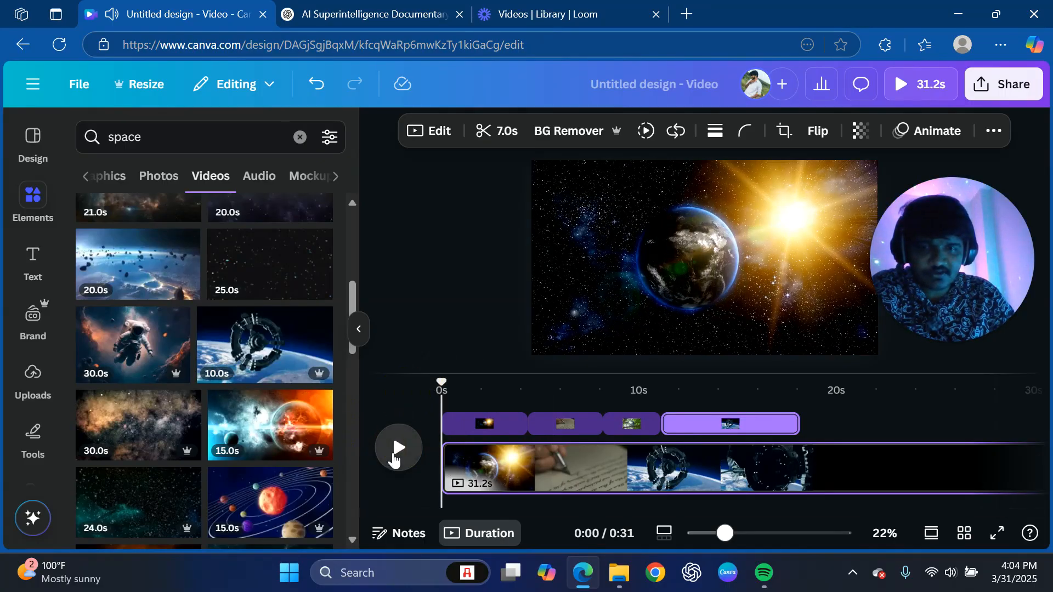
pyautogui.click(397, 451)
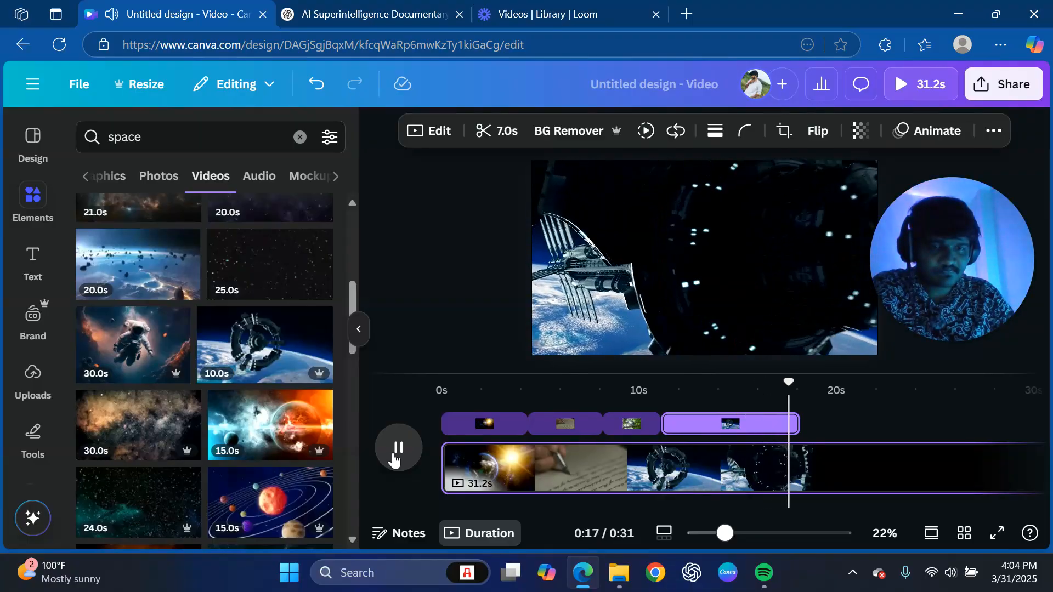
pyautogui.click(397, 449)
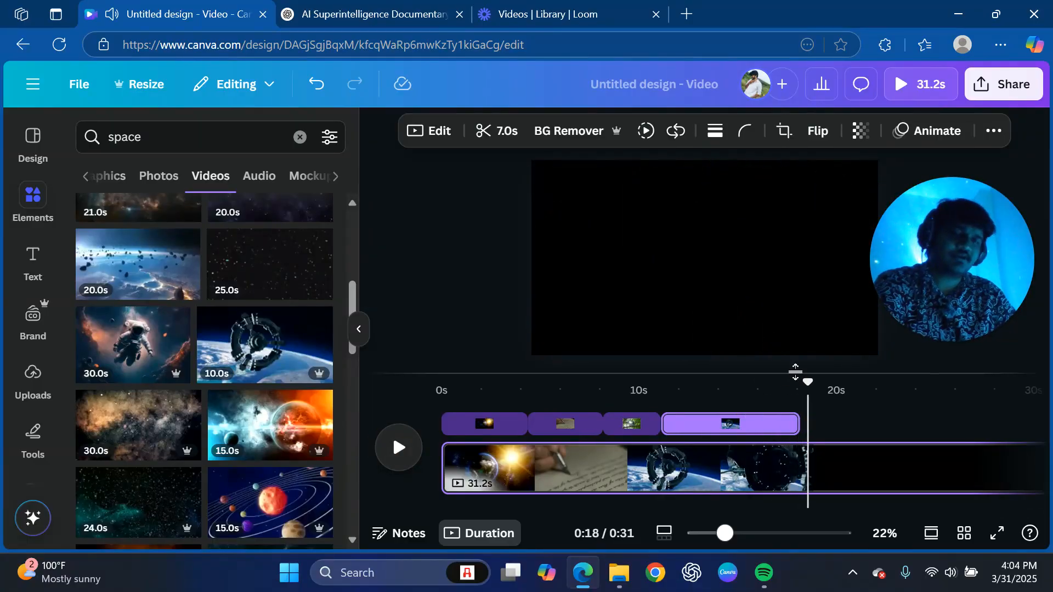
# Extend the page's duration to 36.7 seconds to make room after the space station clip.
pyautogui.moveTo(808, 382); pyautogui.dragTo(801, 383)
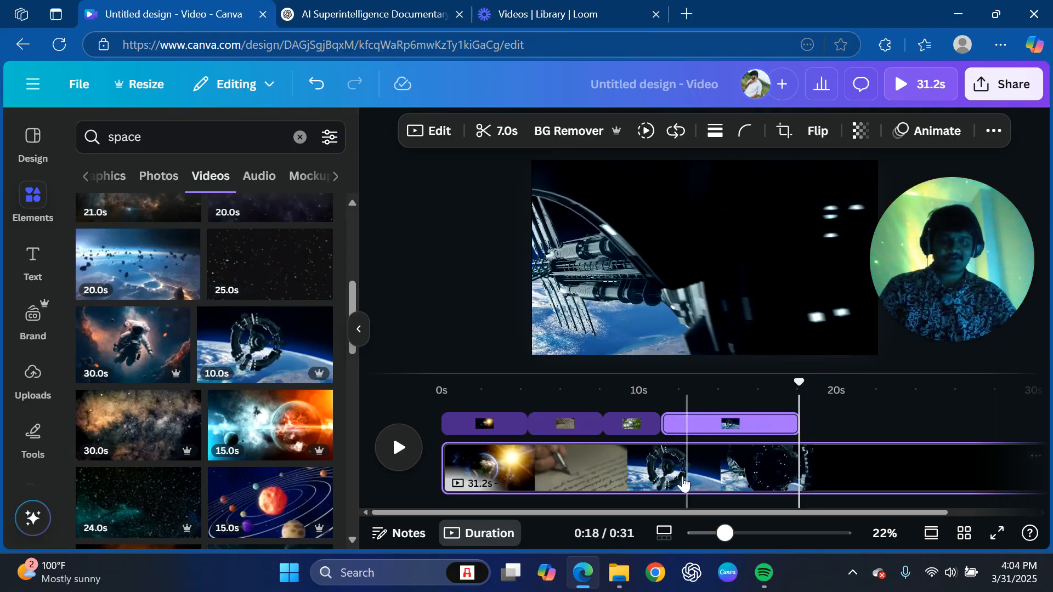
pyautogui.moveTo(631, 511); pyautogui.dragTo(751, 522)
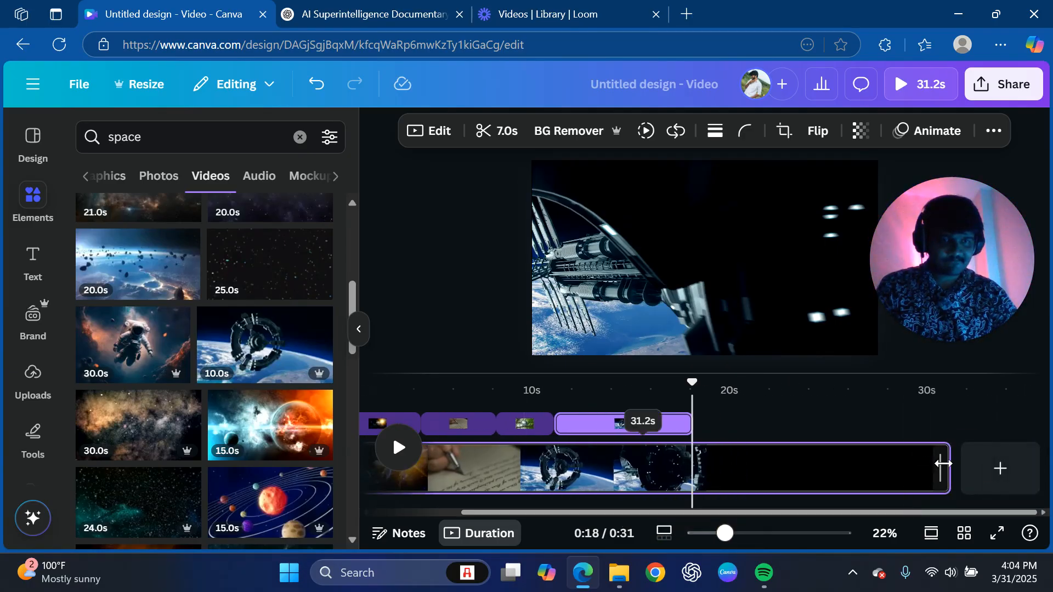
pyautogui.moveTo(942, 467); pyautogui.dragTo(1049, 461)
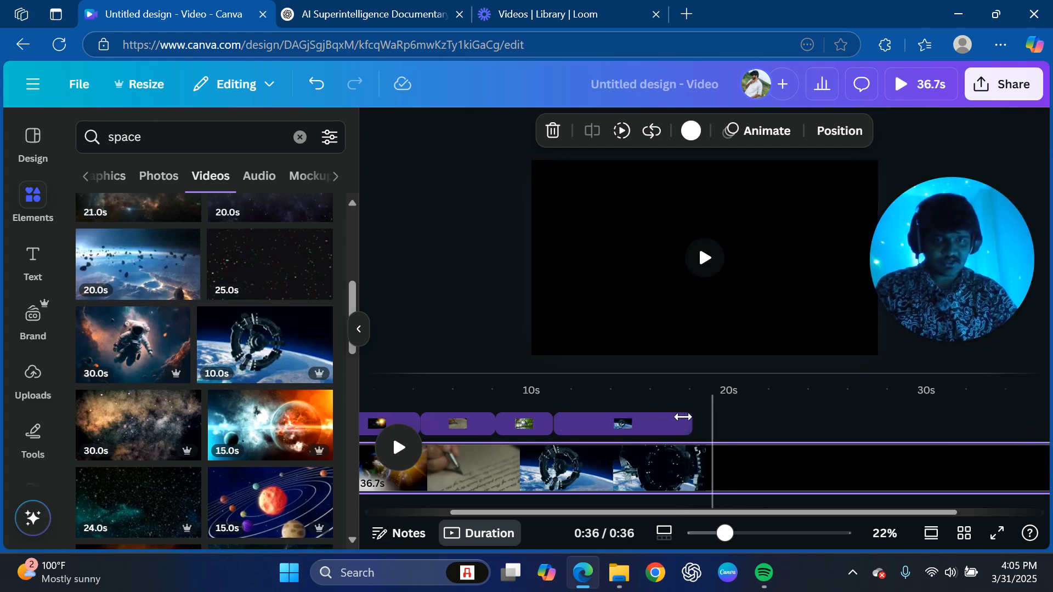
# Play the narration from the end of the space station clip and pause it at about 24 seconds.
pyautogui.click(693, 388)
pyautogui.click(401, 451)
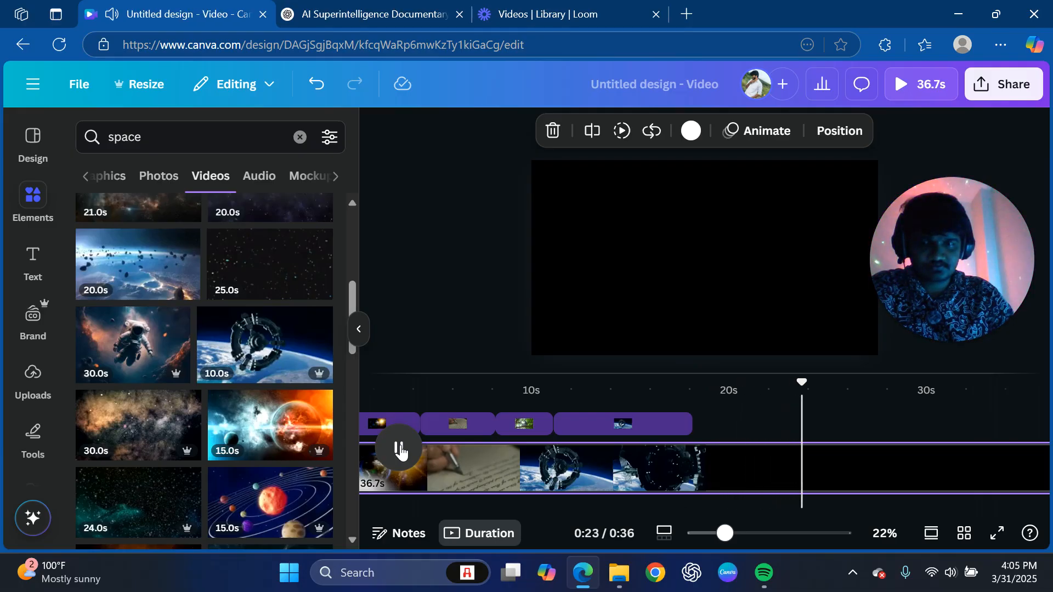
pyautogui.click(402, 451)
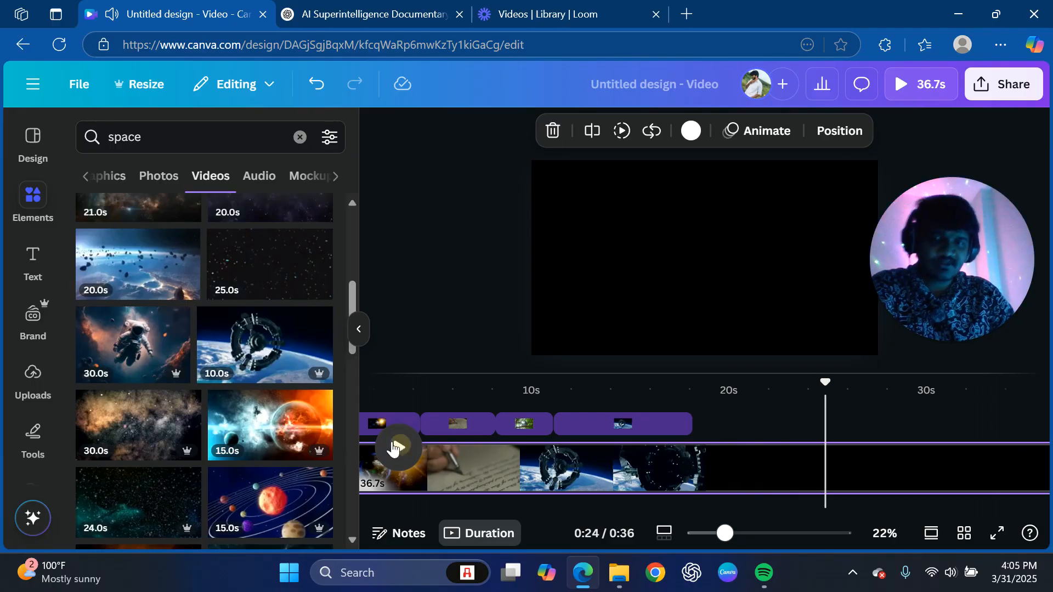
# Replace the element search with "robot" and limit the results to videos.
pyautogui.click(300, 138)
pyautogui.click(193, 137)
pyautogui.write('r')
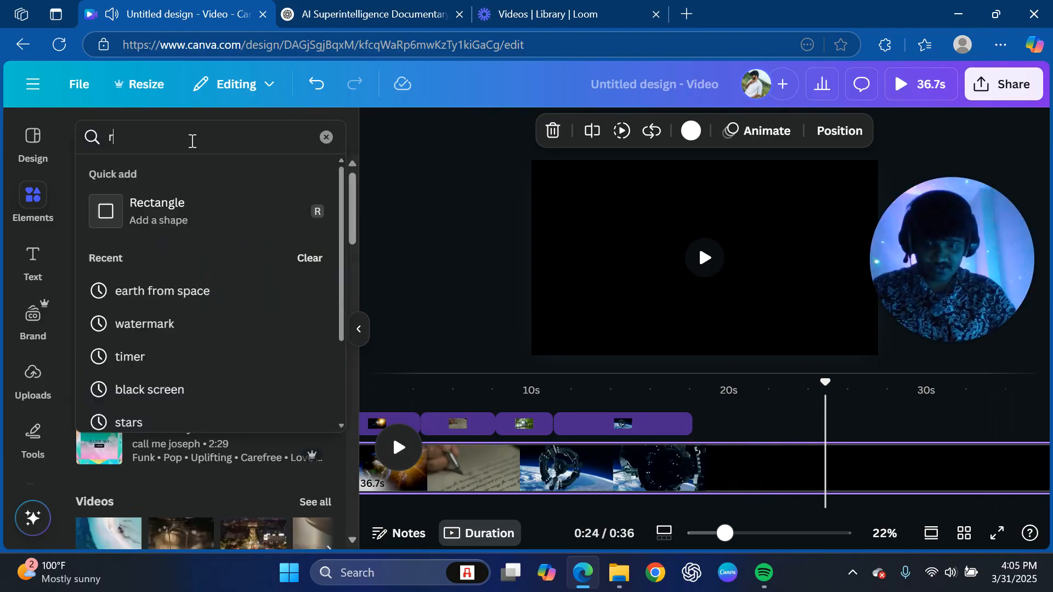
pyautogui.write('obot')
pyautogui.press('Return')
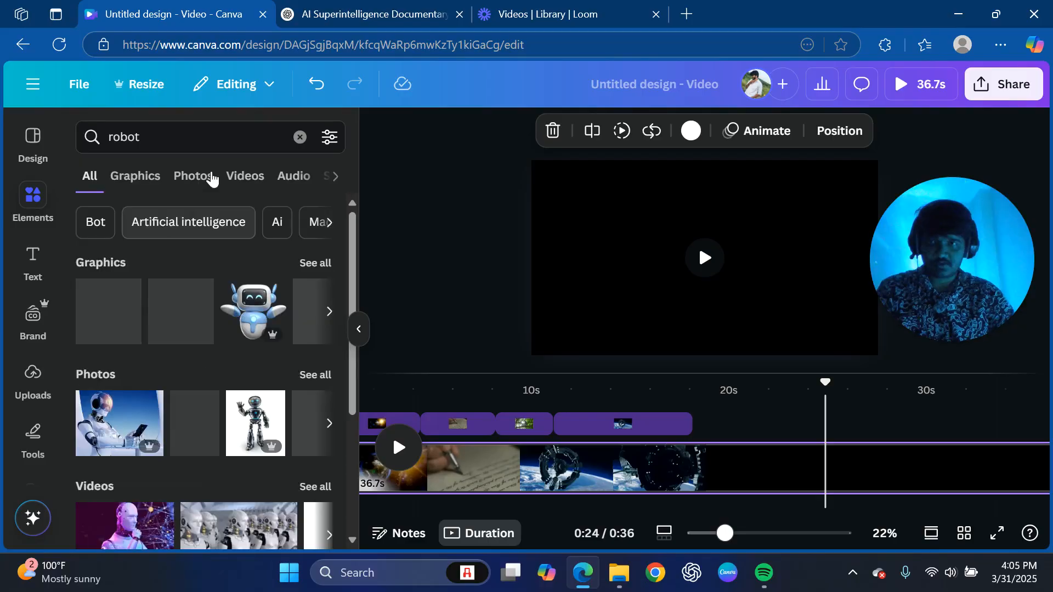
pyautogui.click(235, 178)
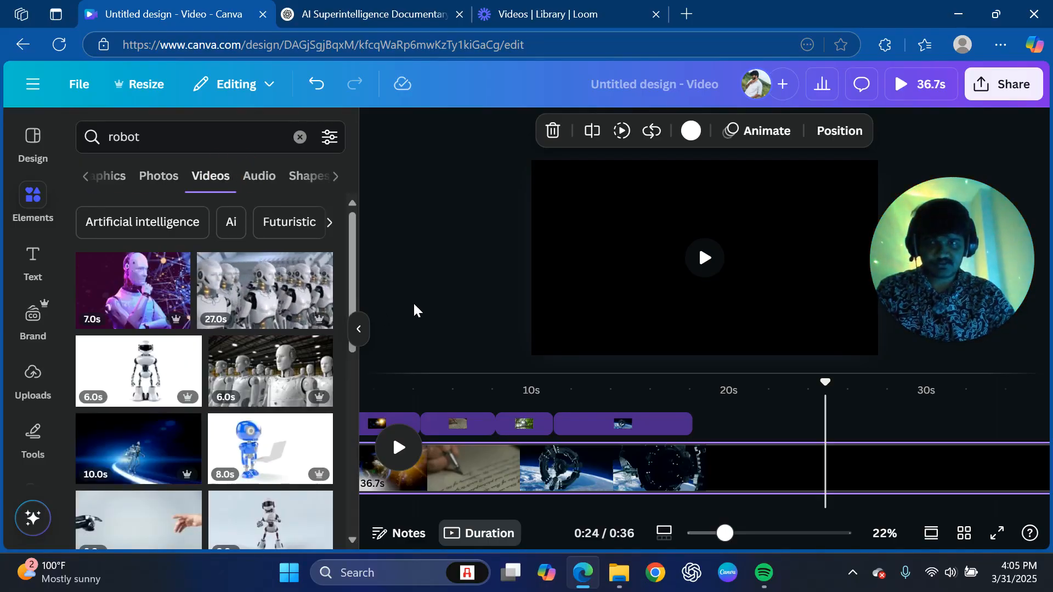
# Add the 27-second video of robot rows and trim its start to 18.6 seconds so it begins directly after the space station clip.
pyautogui.moveTo(825, 382); pyautogui.dragTo(692, 381)
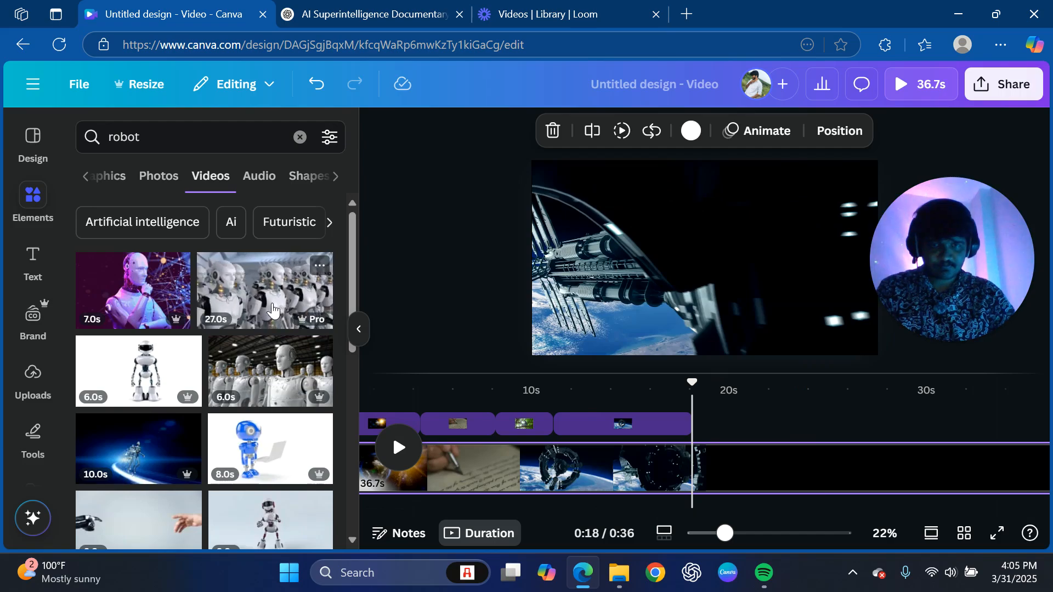
pyautogui.click(274, 318)
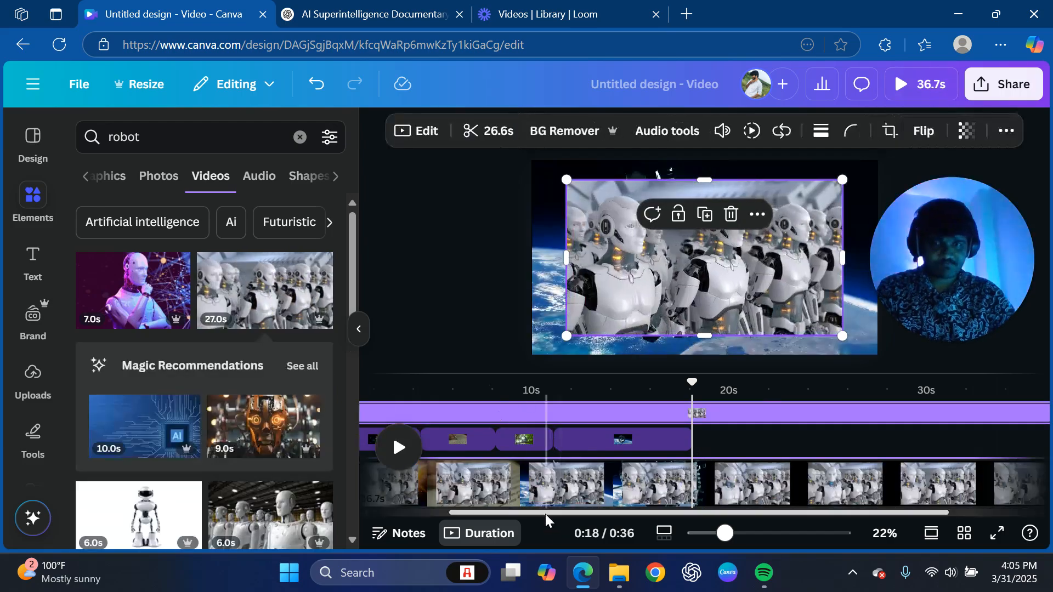
pyautogui.moveTo(544, 514); pyautogui.dragTo(467, 513)
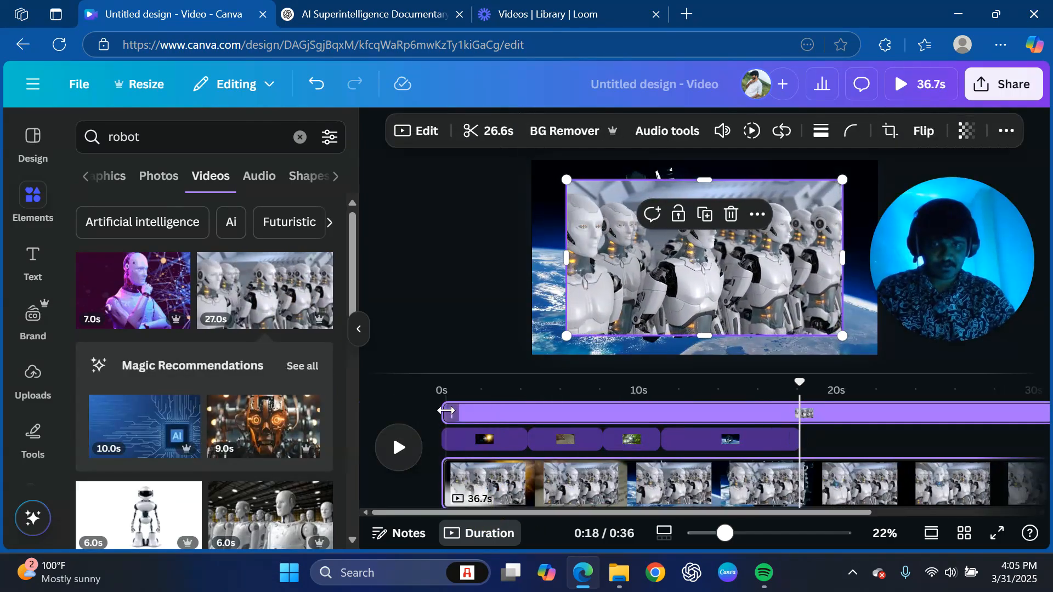
pyautogui.moveTo(482, 412); pyautogui.dragTo(790, 433)
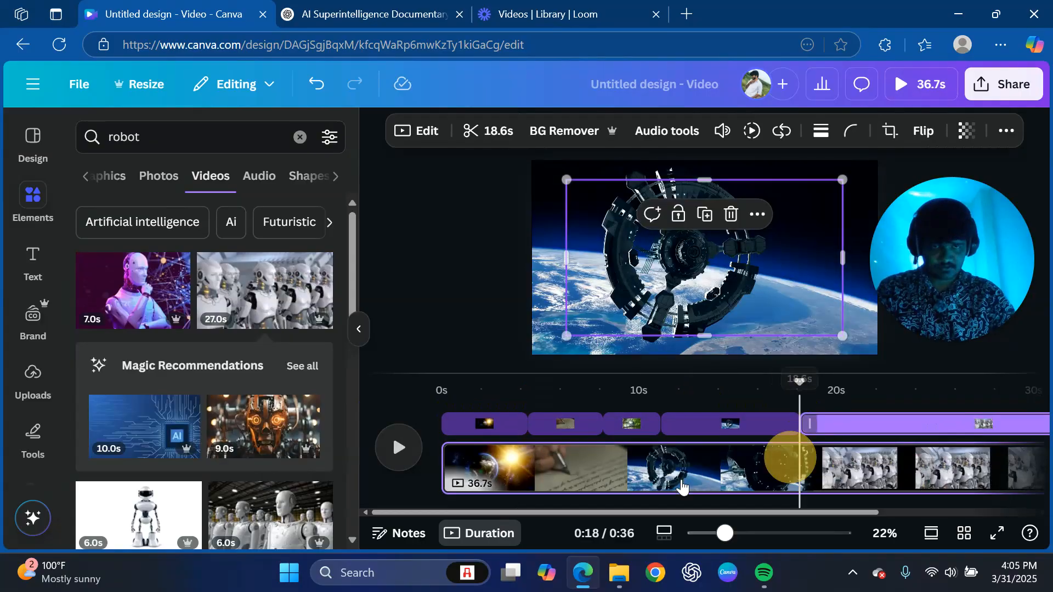
# Play the timeline from the start of the robot rows clip and pause it at about 29 seconds.
pyautogui.click(901, 514)
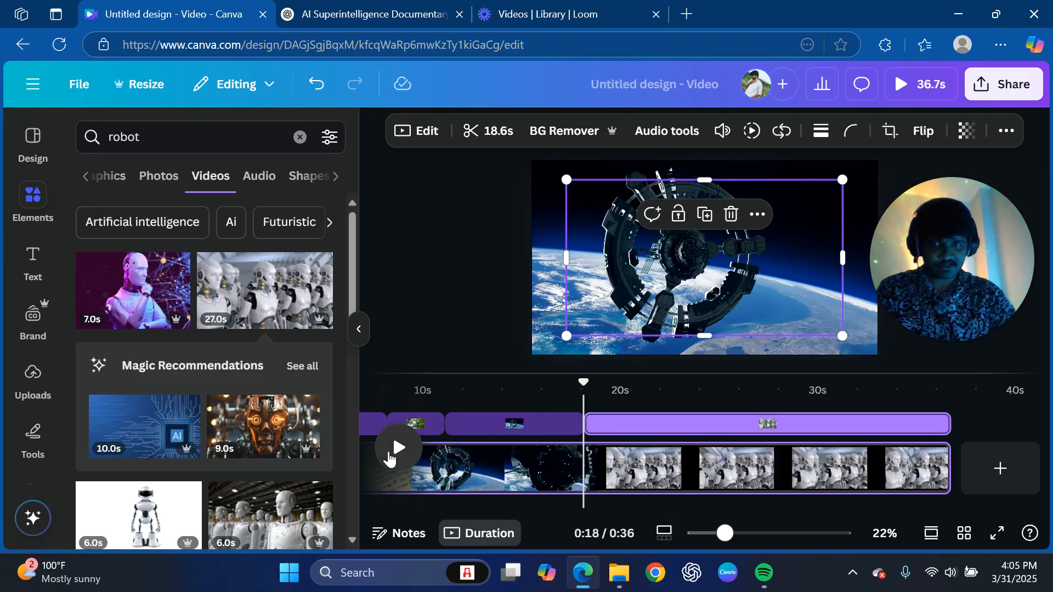
pyautogui.click(388, 455)
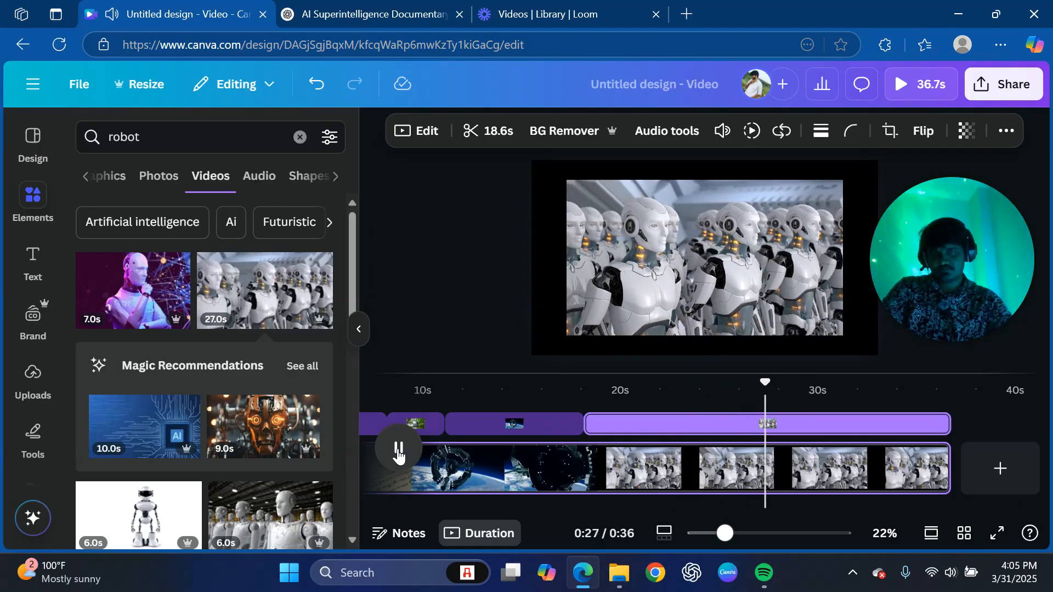
pyautogui.click(399, 453)
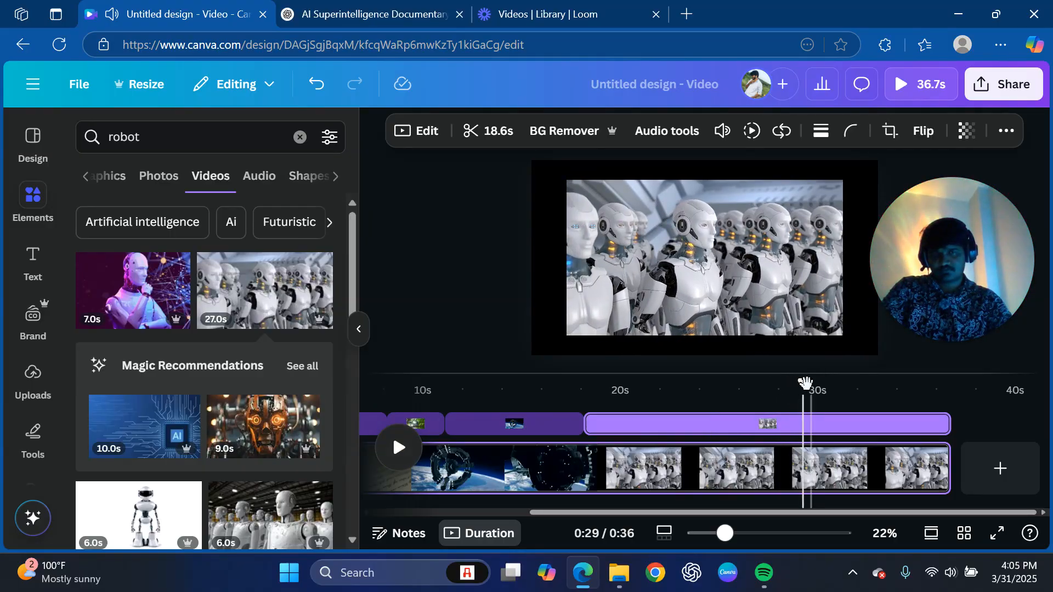
# Trim the robot rows clip's end so it lasts 9.9 seconds and scale it to fill the frame.
pyautogui.moveTo(804, 383); pyautogui.dragTo(784, 383)
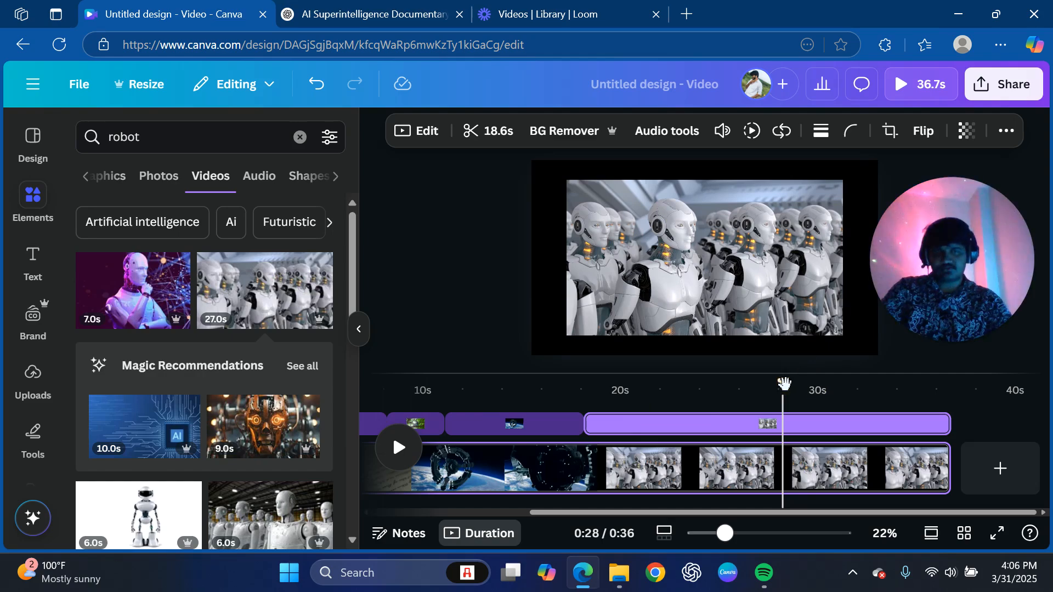
pyautogui.moveTo(765, 424); pyautogui.dragTo(773, 426)
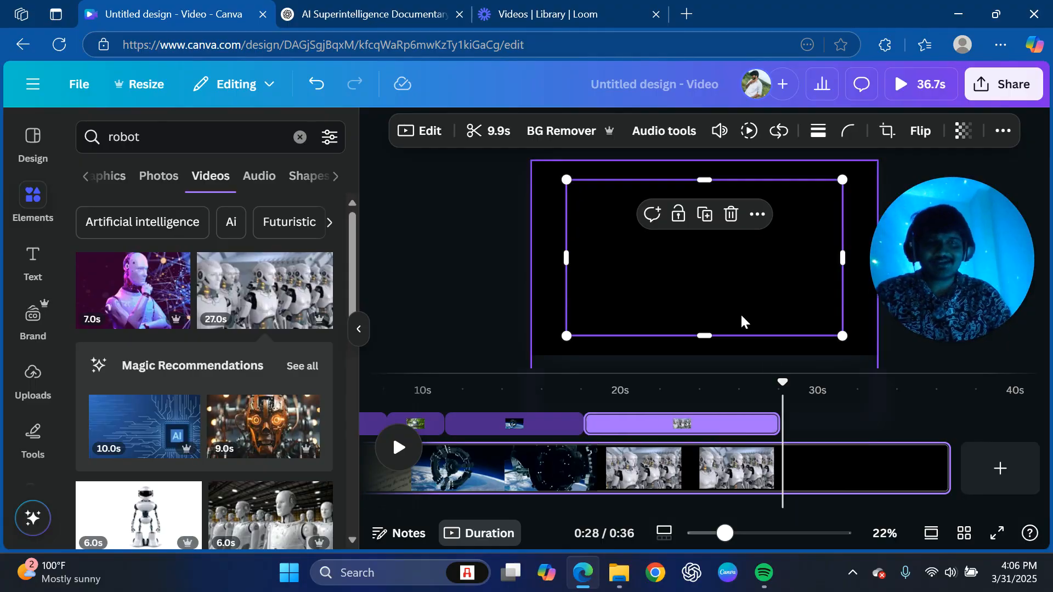
pyautogui.moveTo(568, 185); pyautogui.dragTo(536, 162)
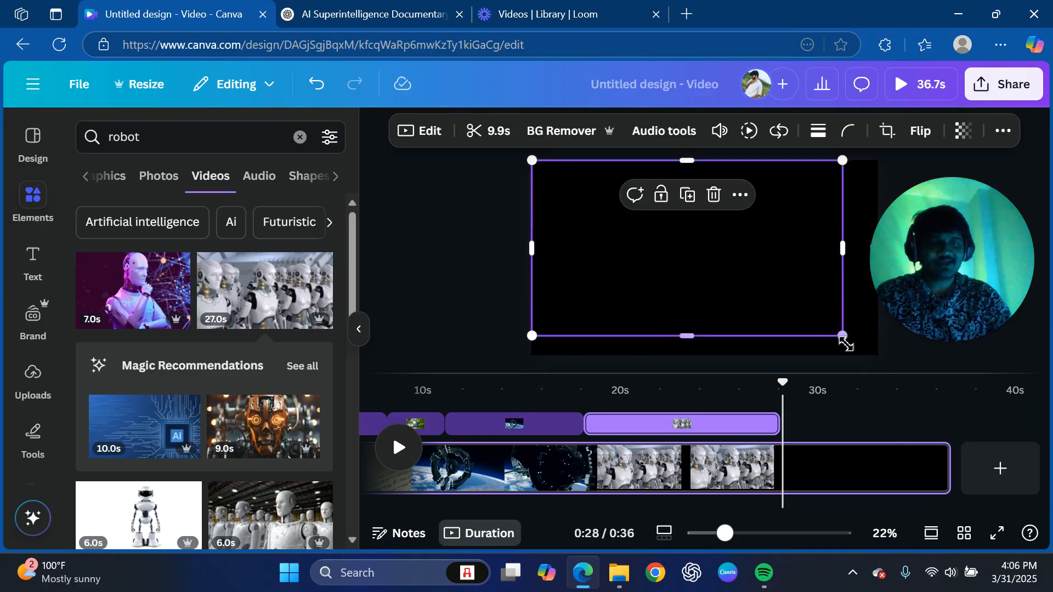
pyautogui.moveTo(845, 341); pyautogui.dragTo(878, 354)
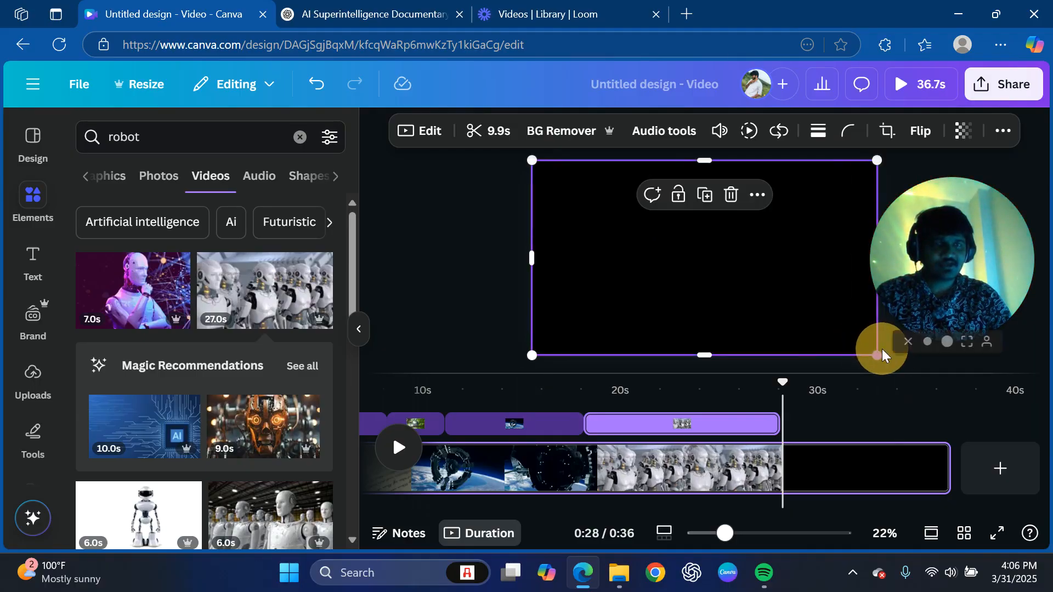
# Play the video from the start in the timeline and pause it just past the end of the robot rows clip.
pyautogui.moveTo(783, 382); pyautogui.dragTo(374, 450)
pyautogui.moveTo(935, 263); pyautogui.dragTo(939, 366)
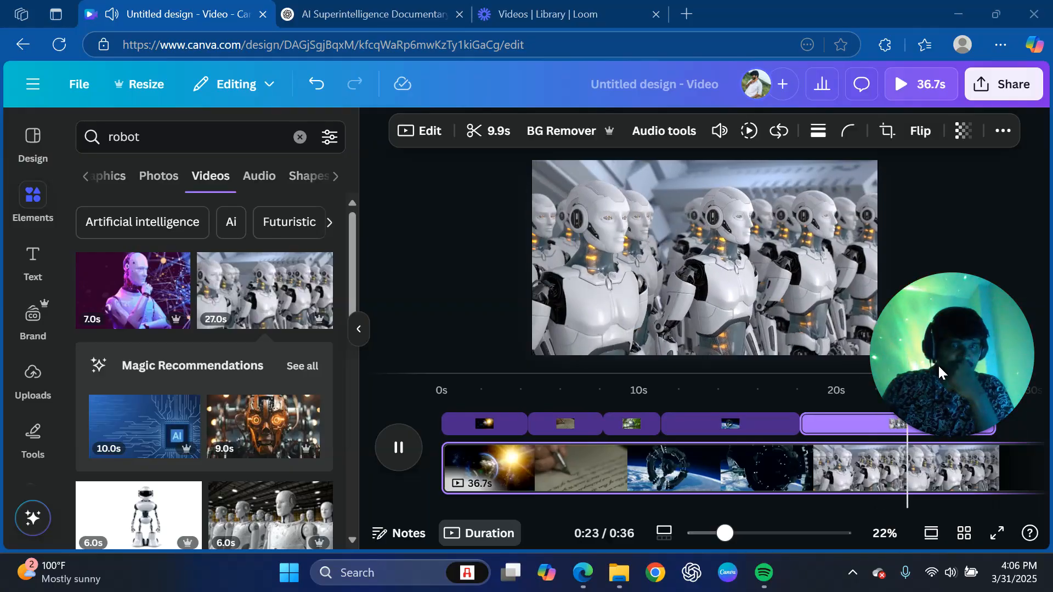
pyautogui.moveTo(892, 369); pyautogui.dragTo(462, 136)
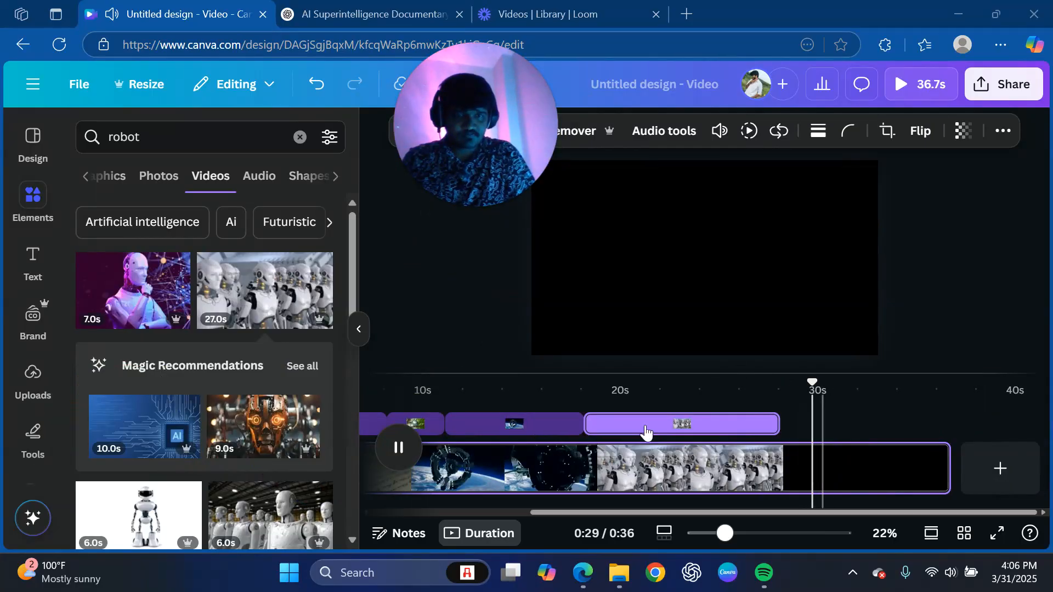
pyautogui.click(398, 448)
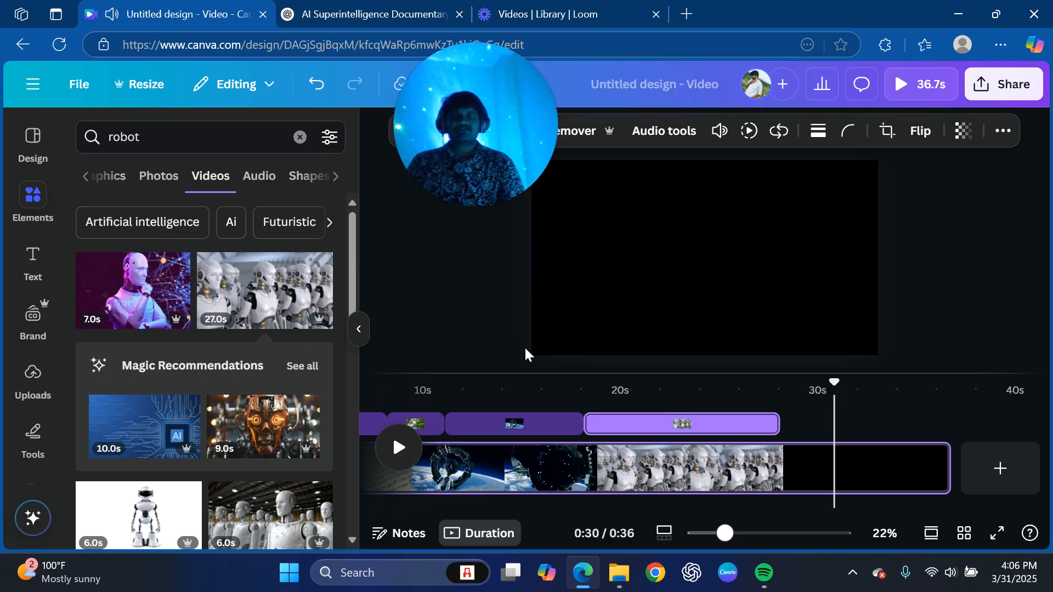
# Add the 20-second robot head video and trim its start to 8.6 seconds so it begins directly after the robot rows clip.
pyautogui.scroll(-5, 251, 359)
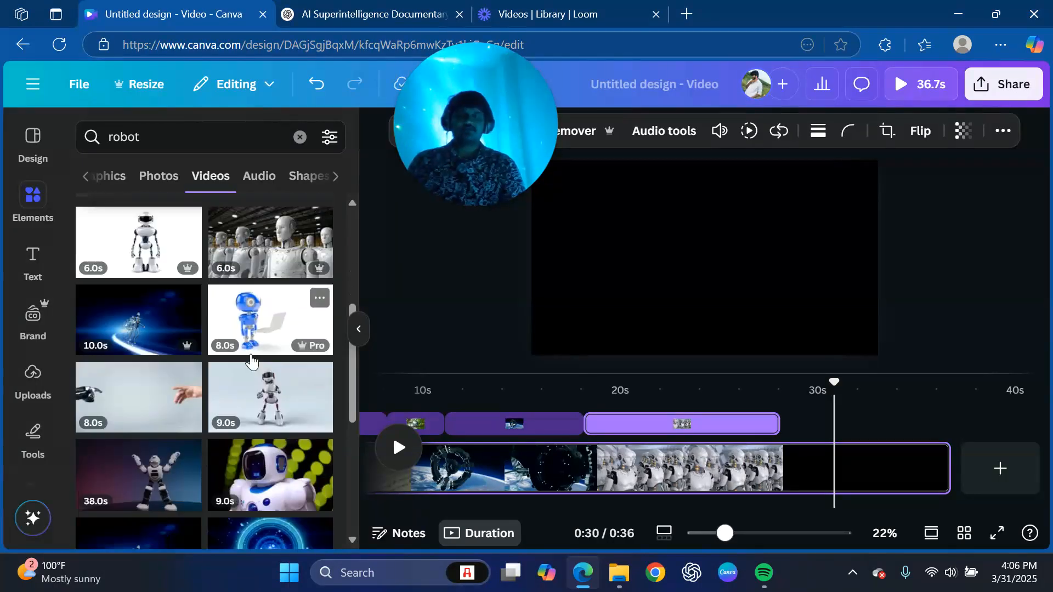
pyautogui.scroll(-3, 252, 362)
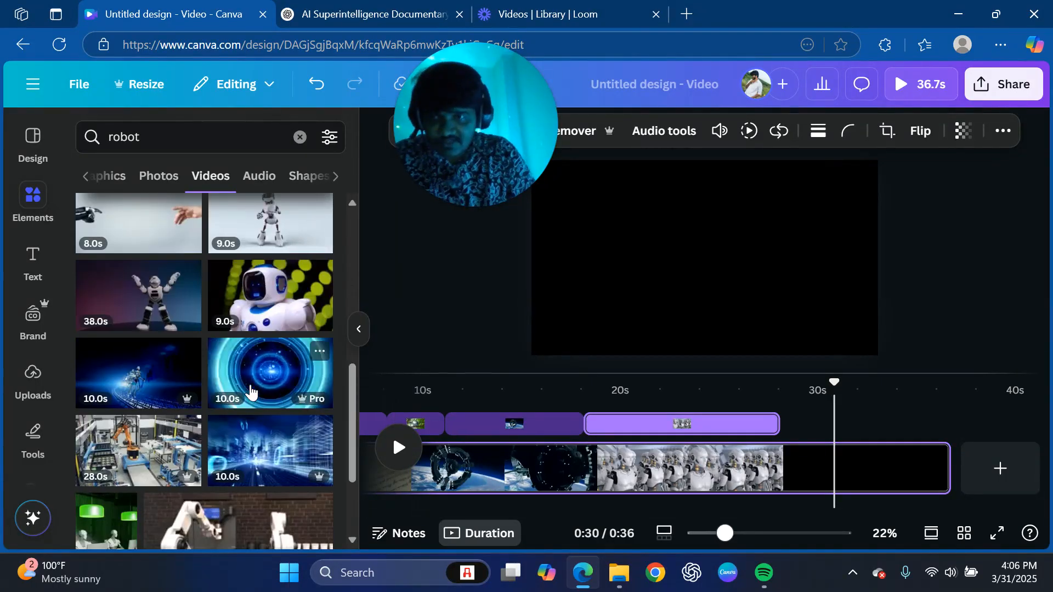
pyautogui.scroll(-2, 251, 391)
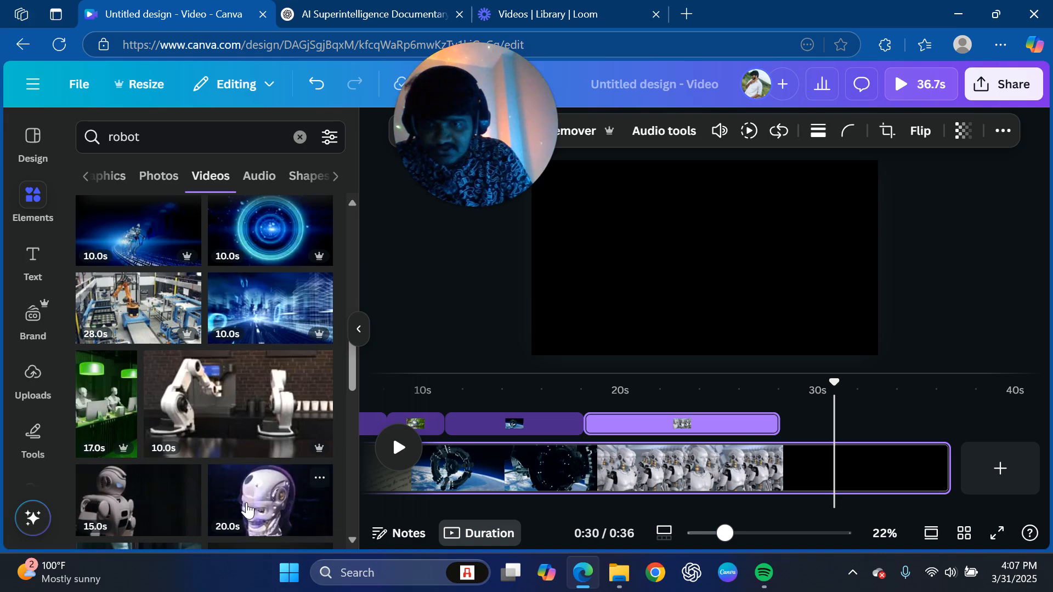
pyautogui.click(248, 508)
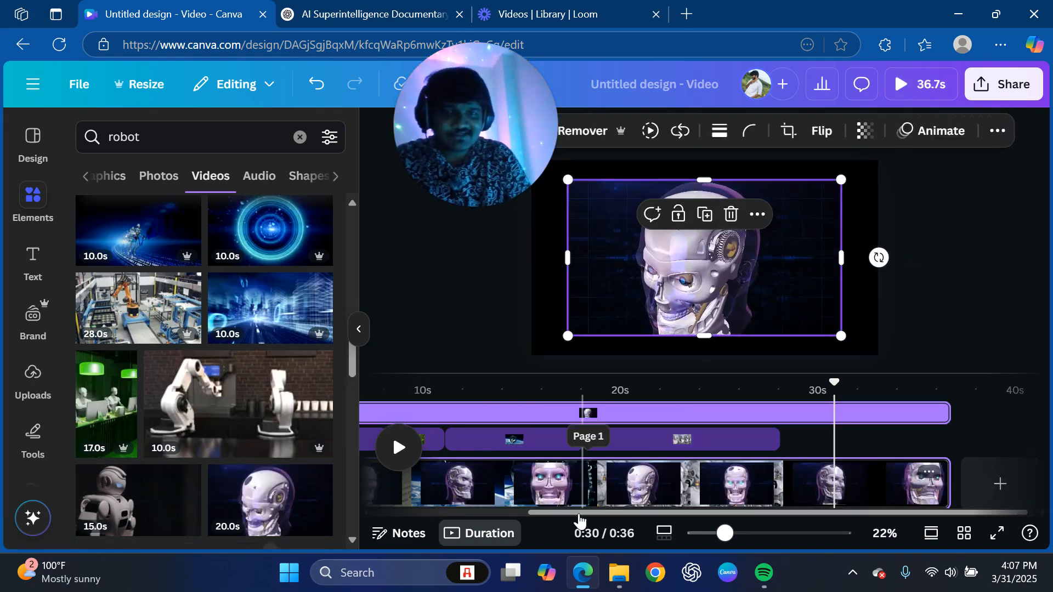
pyautogui.moveTo(542, 512); pyautogui.dragTo(381, 511)
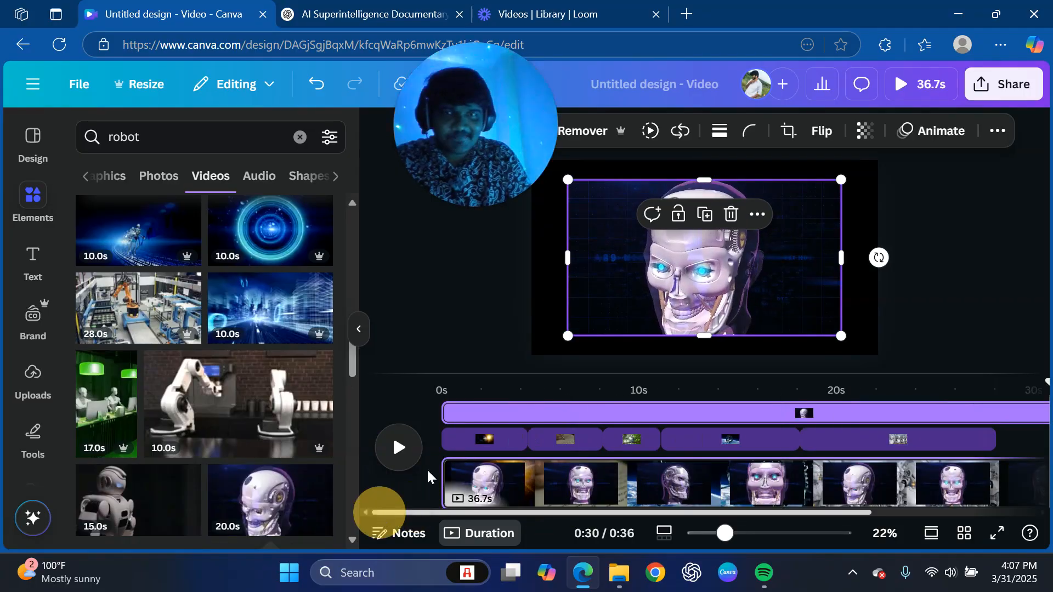
pyautogui.moveTo(449, 410); pyautogui.dragTo(831, 415)
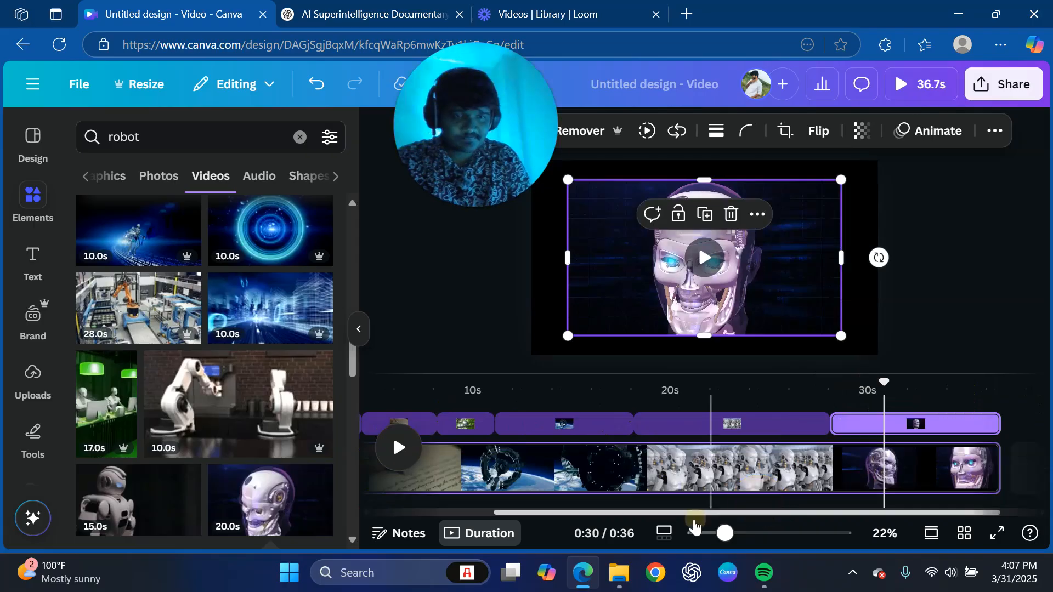
# Scale the robot head clip to fill the whole frame.
pyautogui.moveTo(683, 512); pyautogui.dragTo(855, 511)
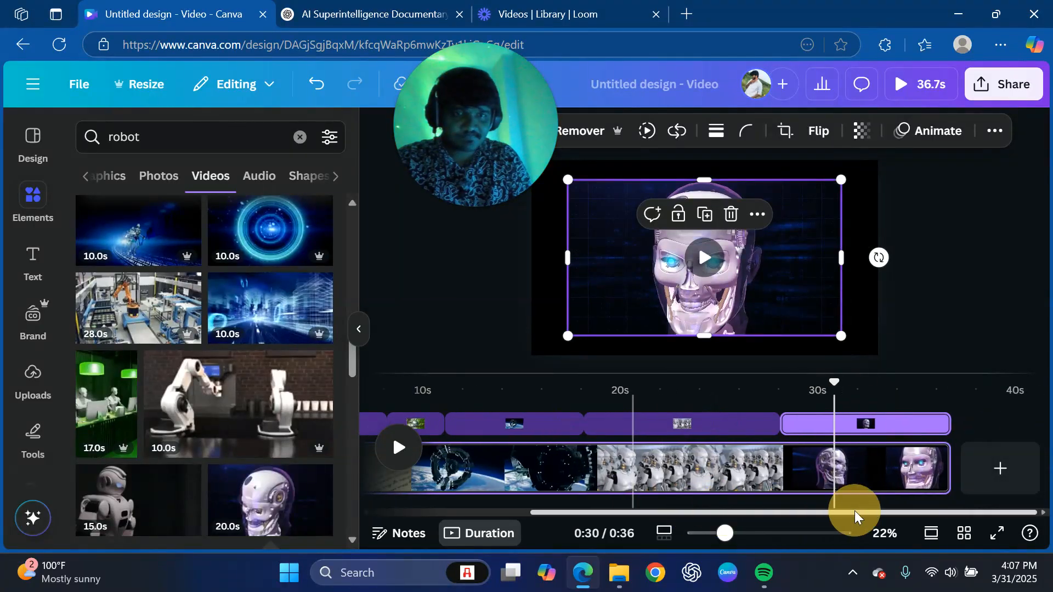
pyautogui.moveTo(494, 166); pyautogui.dragTo(726, 126)
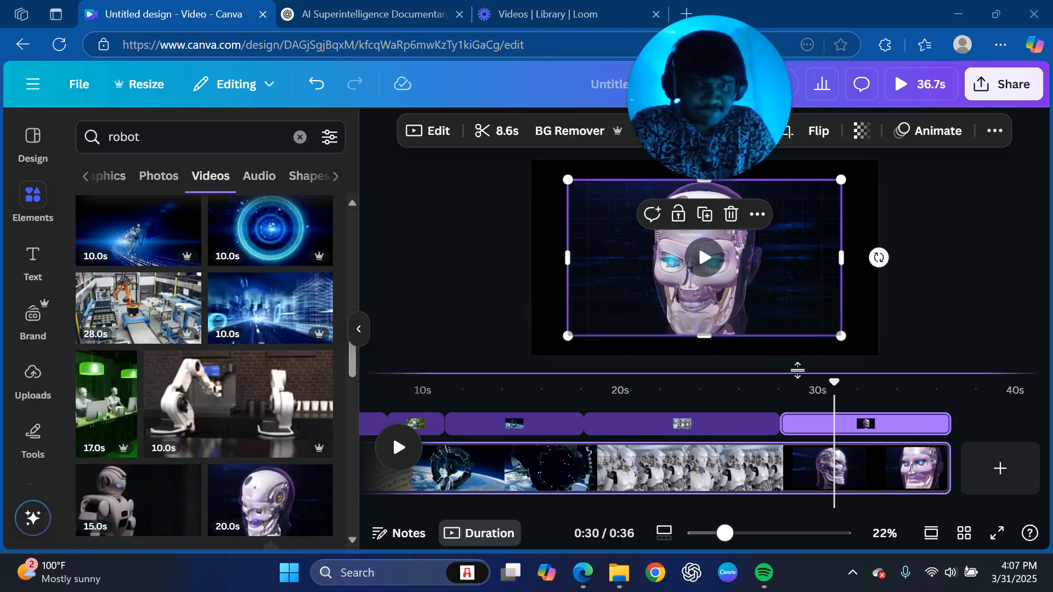
pyautogui.moveTo(570, 187); pyautogui.dragTo(536, 165)
pyautogui.moveTo(842, 336); pyautogui.dragTo(876, 355)
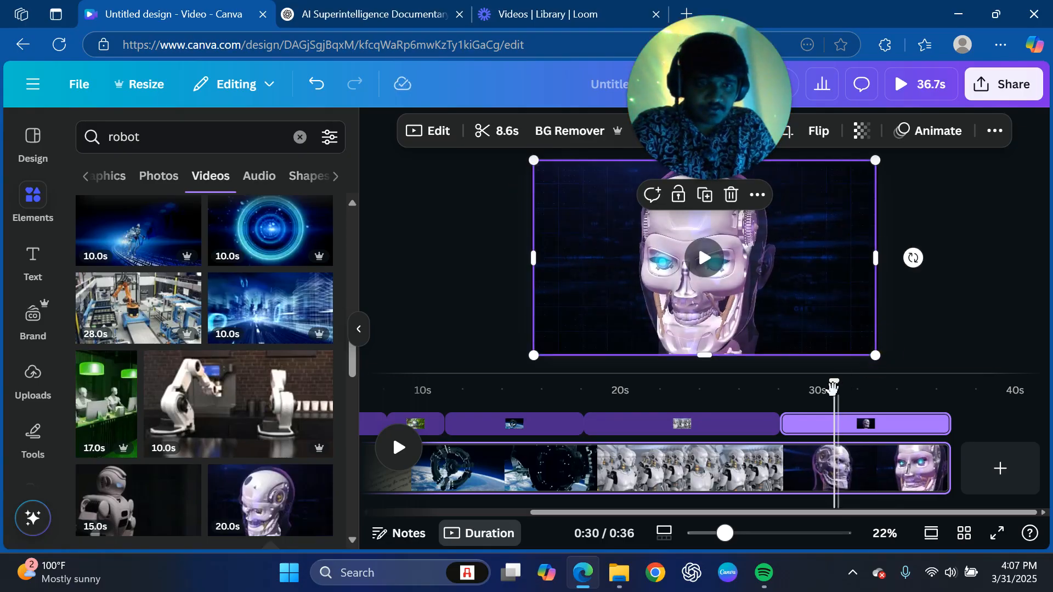
# Play the video from about 25 seconds through the robot head clip to the end, and pause playback.
pyautogui.moveTo(834, 384); pyautogui.dragTo(723, 384)
pyautogui.click(396, 464)
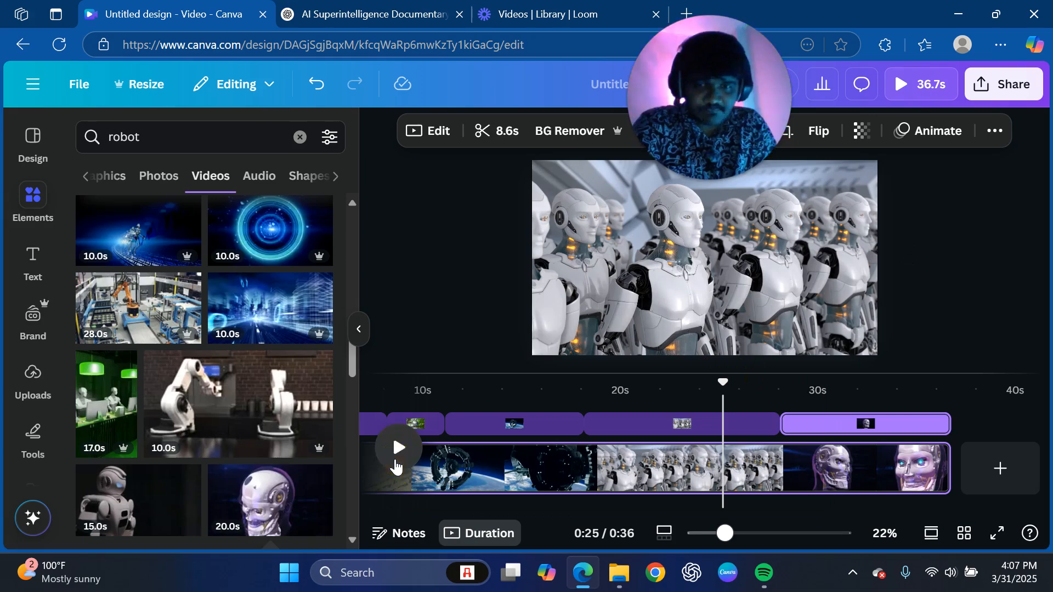
pyautogui.click(398, 449)
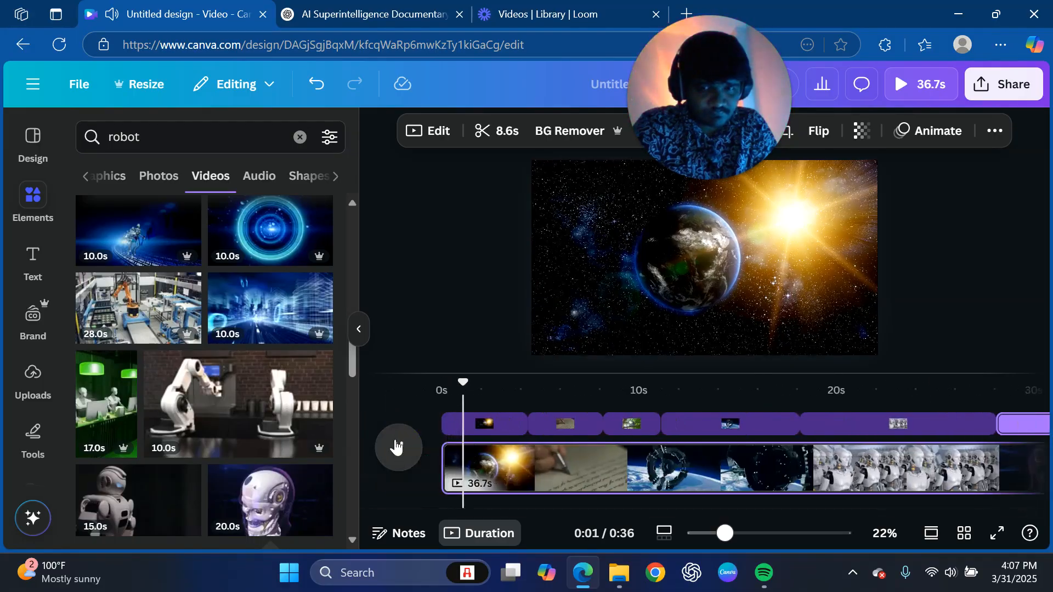
pyautogui.click(399, 447)
pyautogui.click(399, 447)
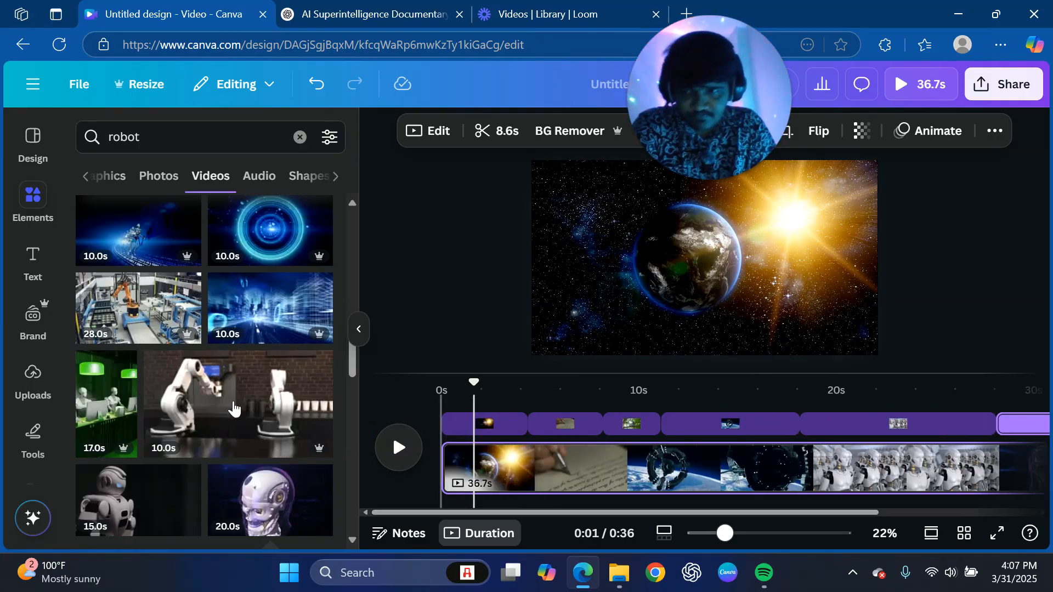
# Browse the robot videos for a replacement and delete the robot head clip at the end of the timeline.
pyautogui.scroll(-4, 209, 403)
pyautogui.scroll(-5, 207, 398)
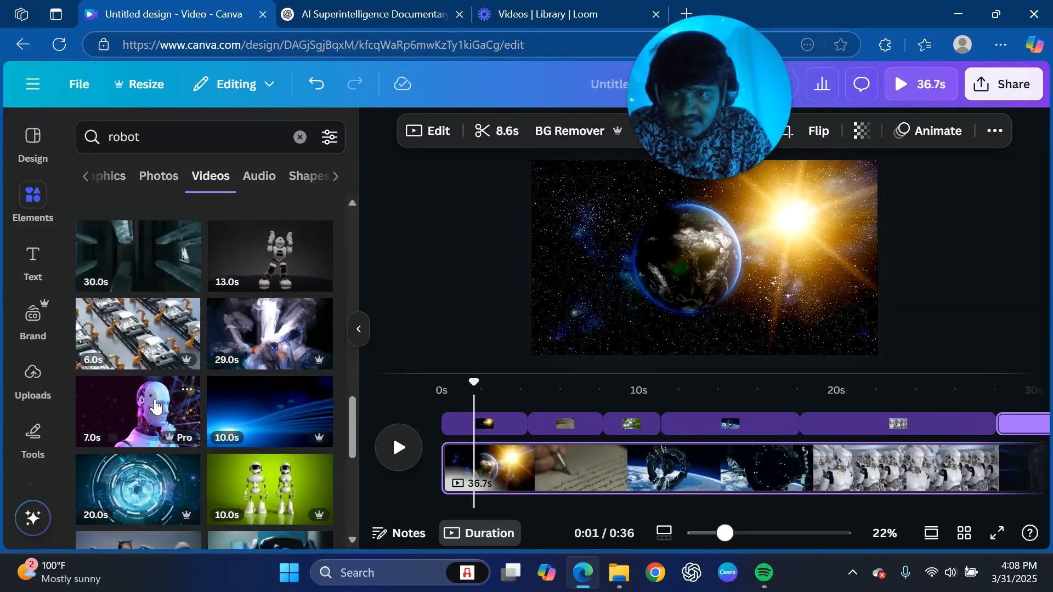
pyautogui.scroll(-3, 220, 409)
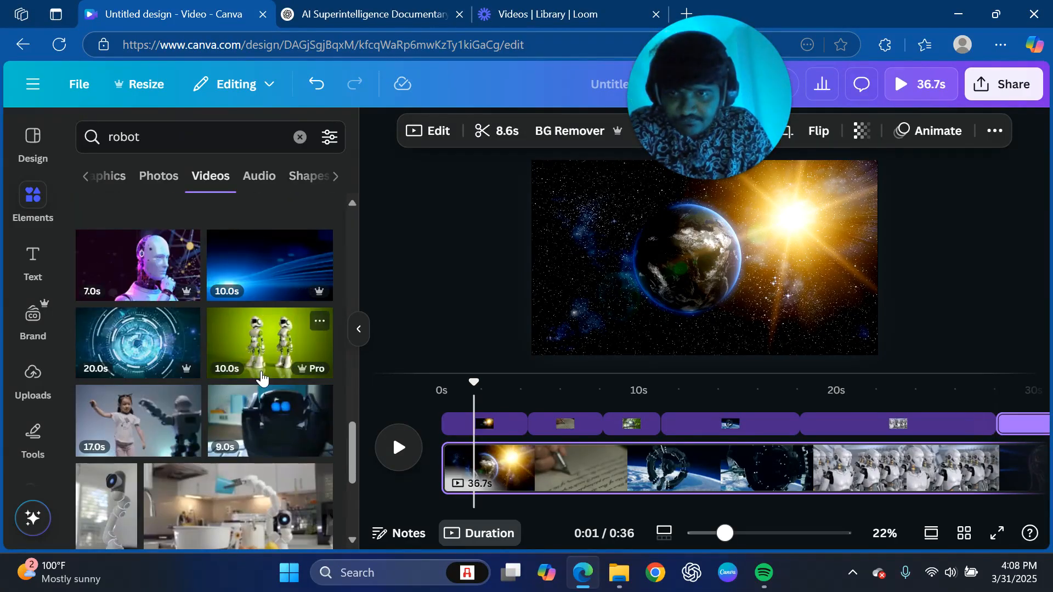
pyautogui.scroll(-2, 261, 378)
pyautogui.scroll(-1, 261, 378)
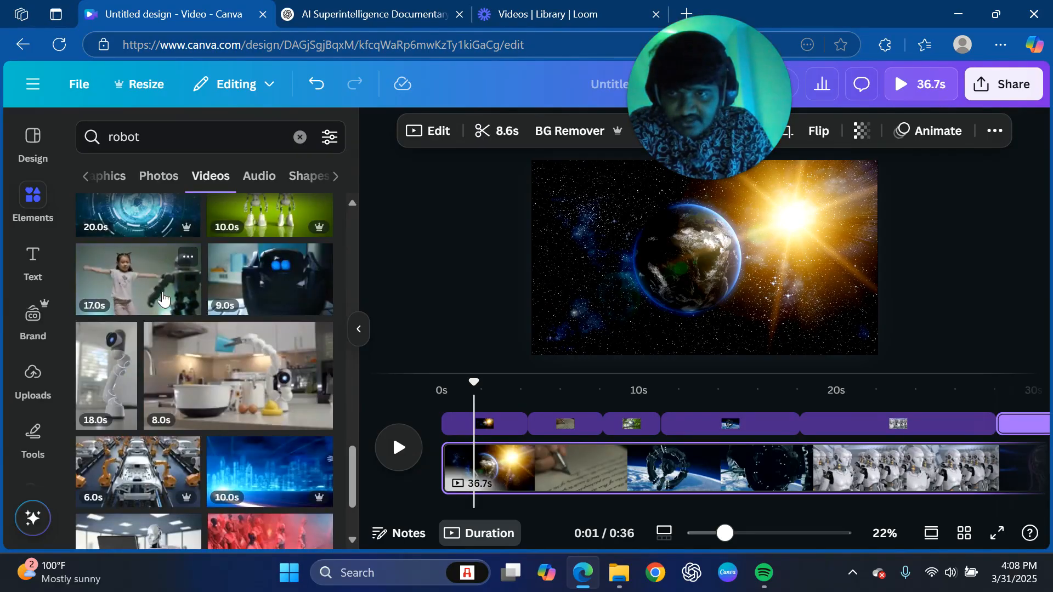
pyautogui.moveTo(455, 511); pyautogui.dragTo(706, 511)
pyautogui.click(864, 430)
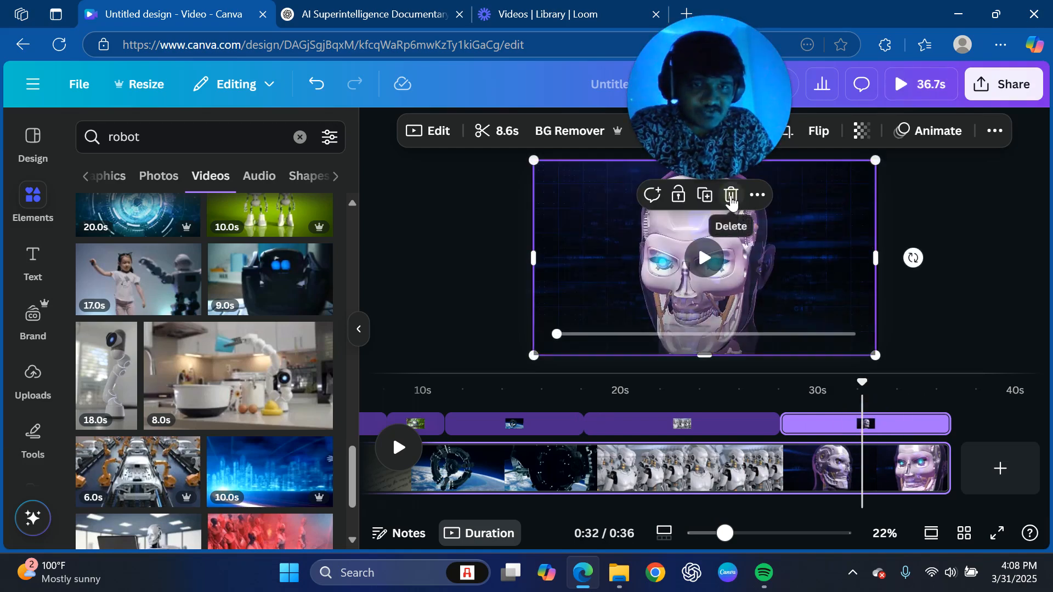
pyautogui.click(731, 195)
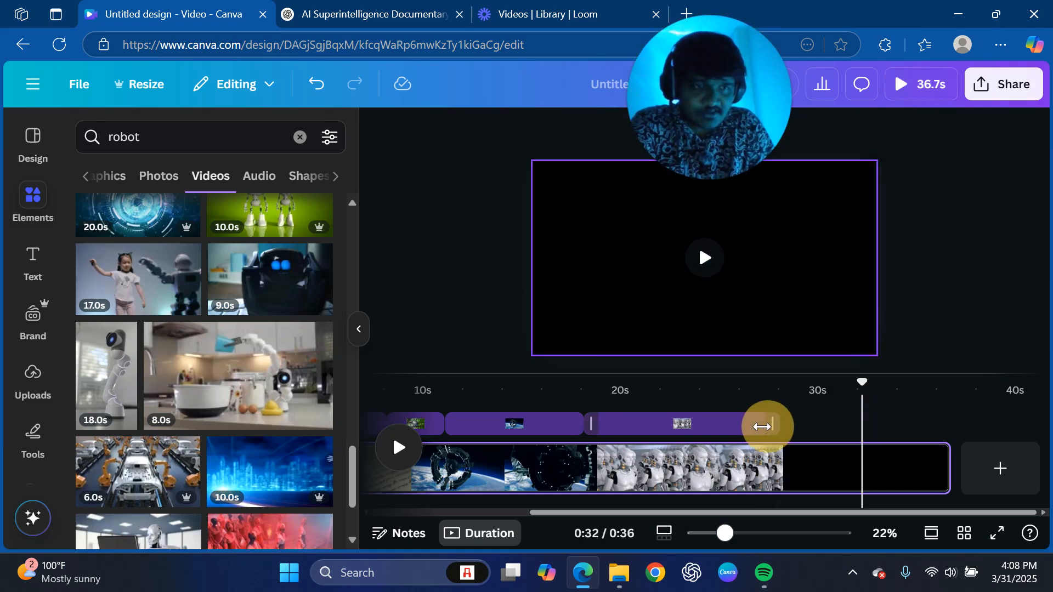
# Play the robot rows clip from about 18 seconds to check it against the narration, and trim its duration to 8.7 seconds.
pyautogui.moveTo(762, 426); pyautogui.dragTo(734, 432)
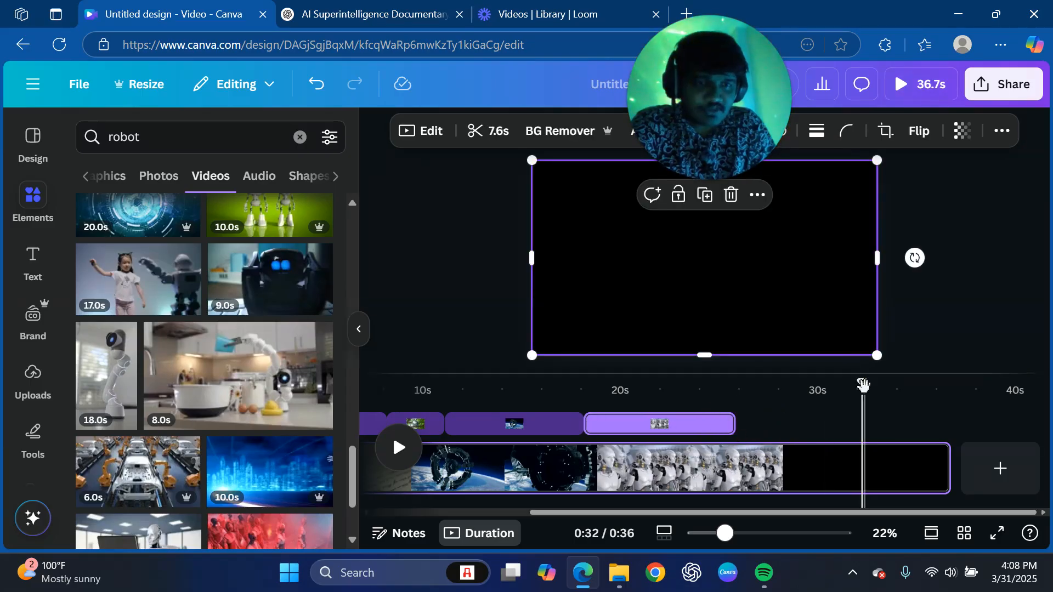
pyautogui.click(599, 386)
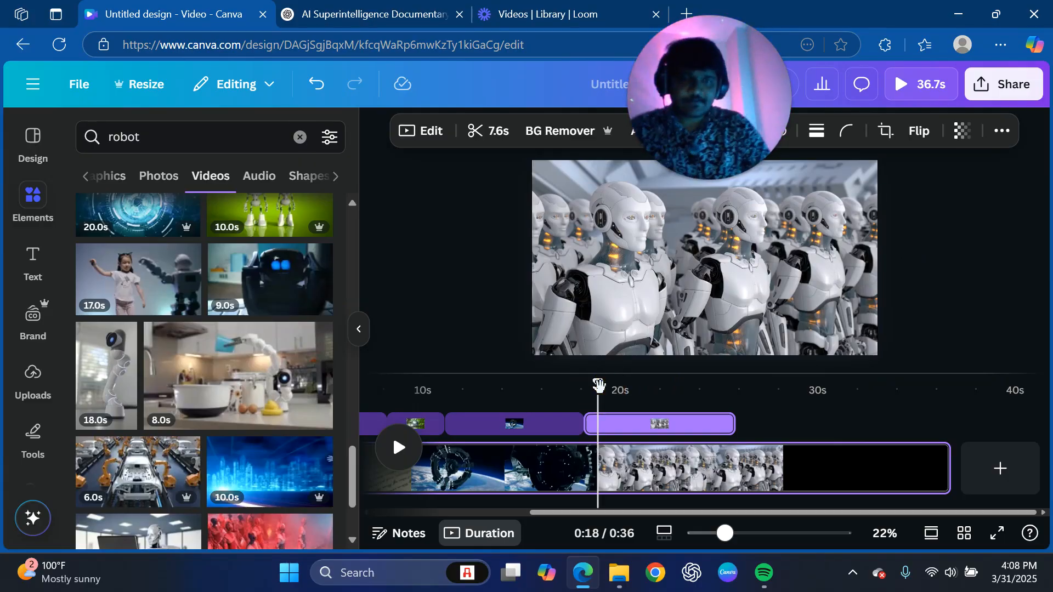
pyautogui.click(399, 448)
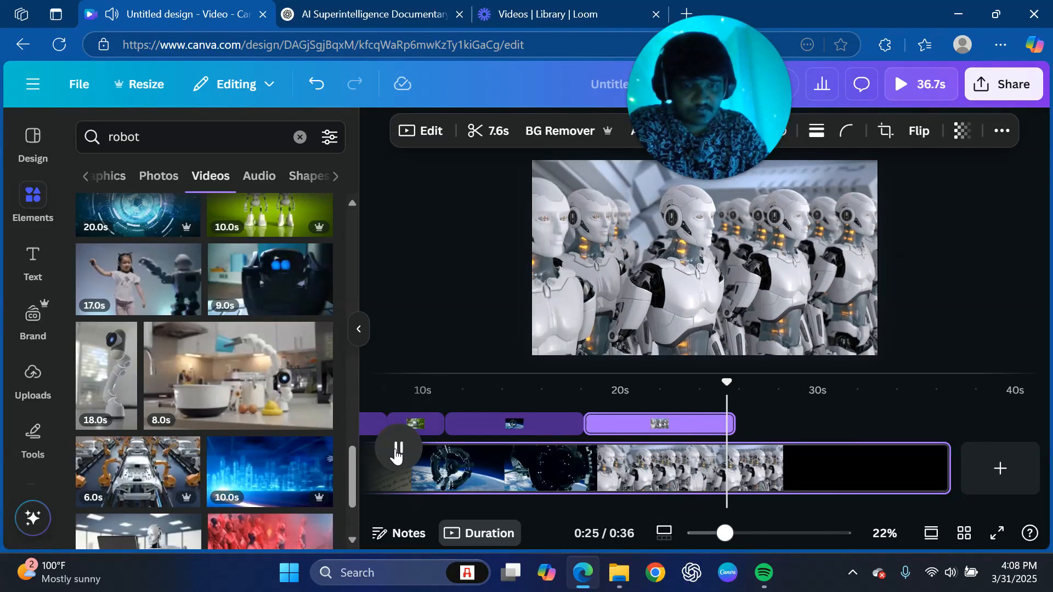
pyautogui.click(397, 455)
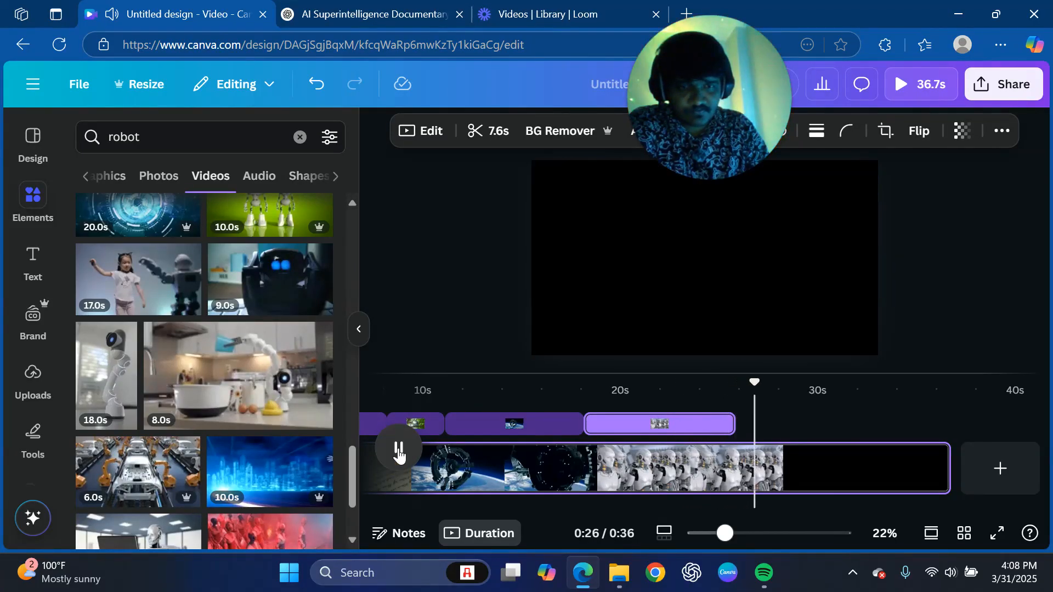
pyautogui.click(398, 455)
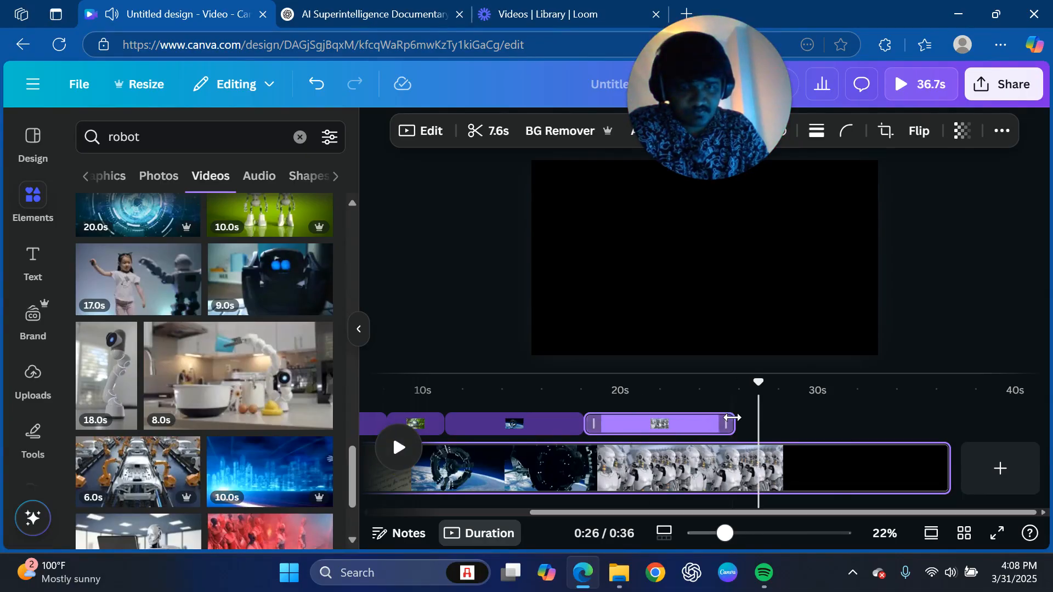
pyautogui.moveTo(732, 418); pyautogui.dragTo(753, 418)
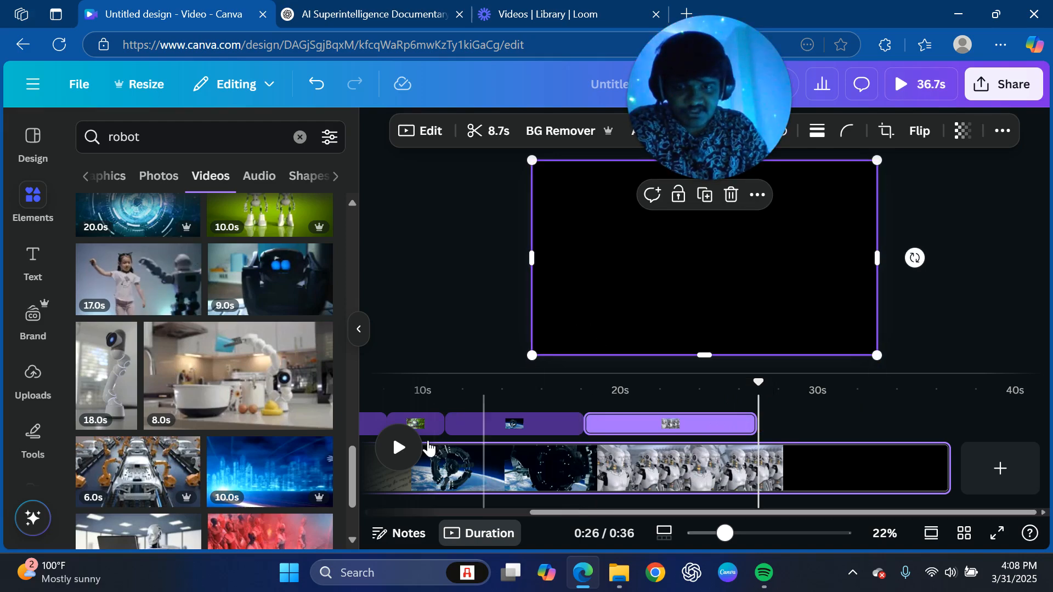
# Play the narration from the end of the robot rows clip to about 31 seconds, and return the playhead to that clip's end.
pyautogui.click(401, 446)
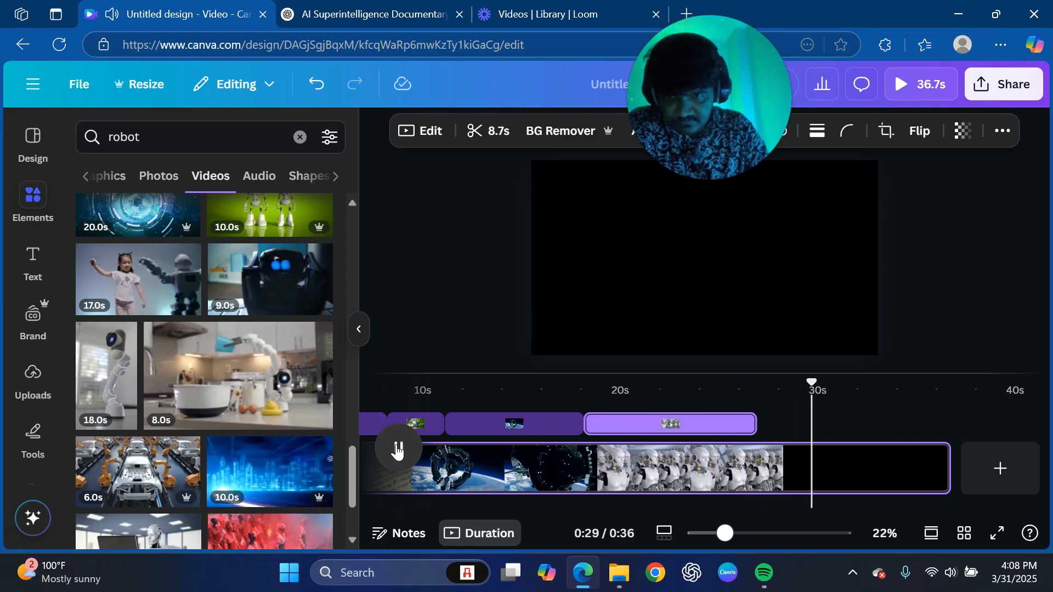
pyautogui.click(398, 448)
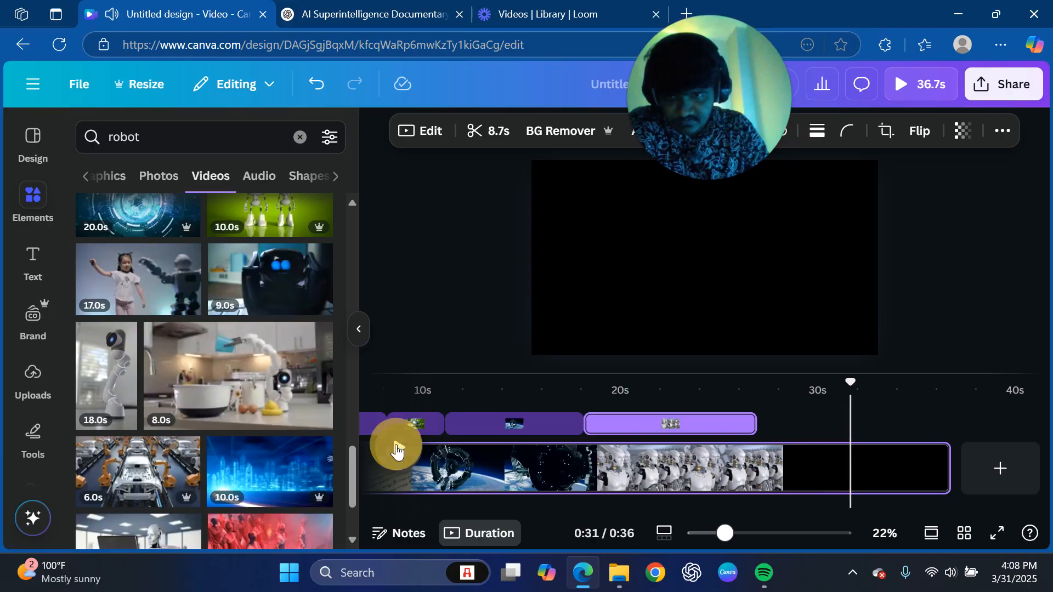
pyautogui.click(756, 379)
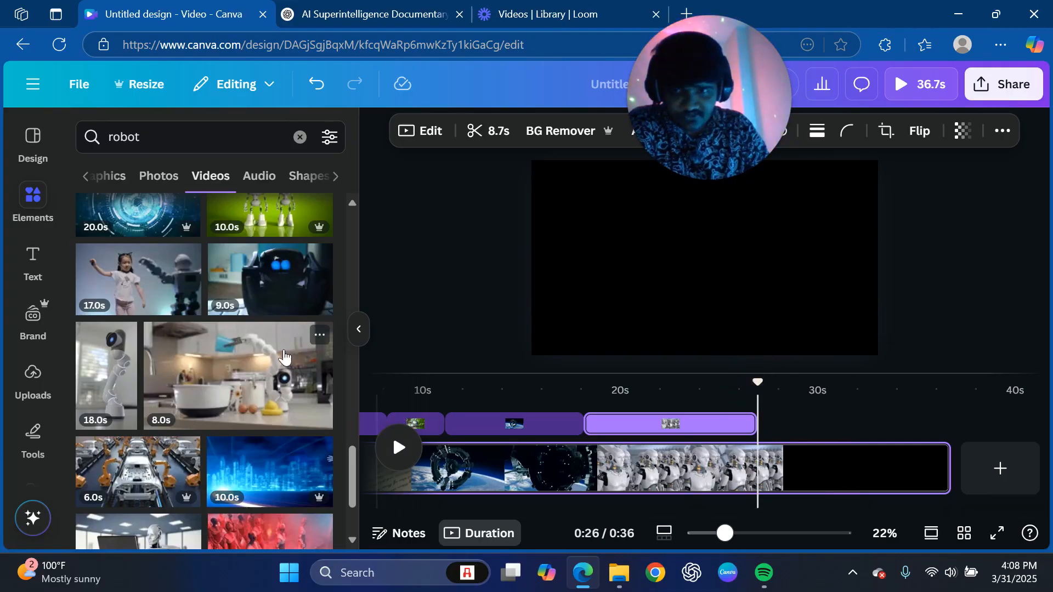
# Try the 8-second kitchen robot arm video scaled to fill the frame, and delete it from the design.
pyautogui.click(254, 374)
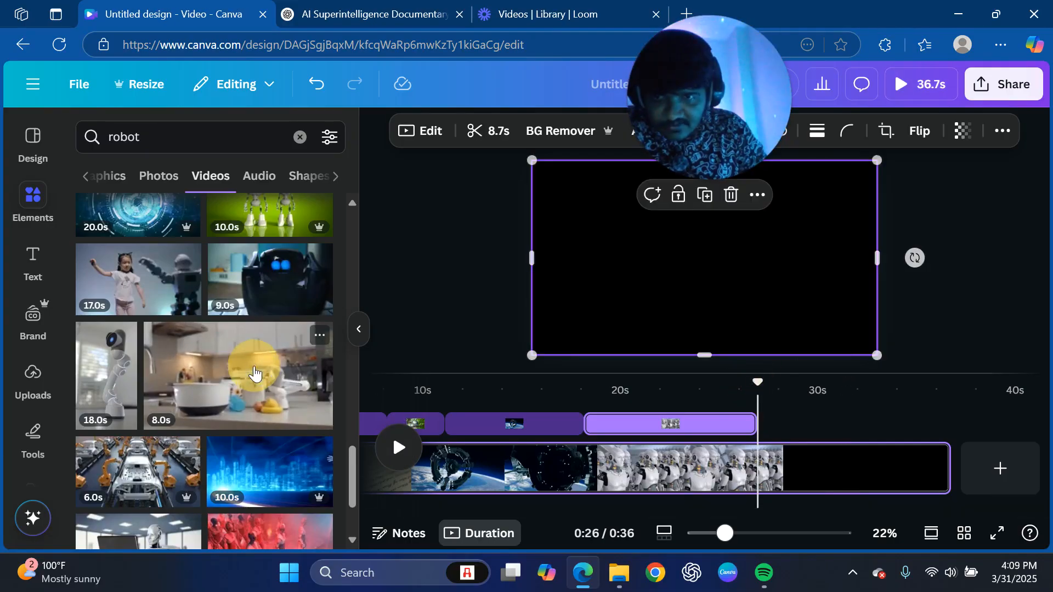
pyautogui.moveTo(570, 181); pyautogui.dragTo(532, 163)
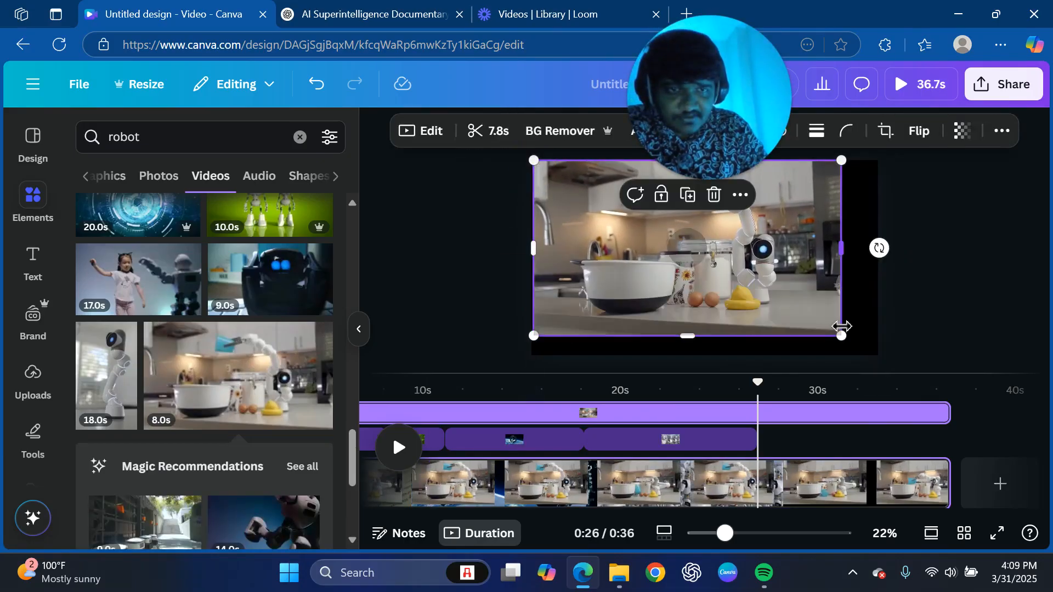
pyautogui.moveTo(843, 336); pyautogui.dragTo(883, 341)
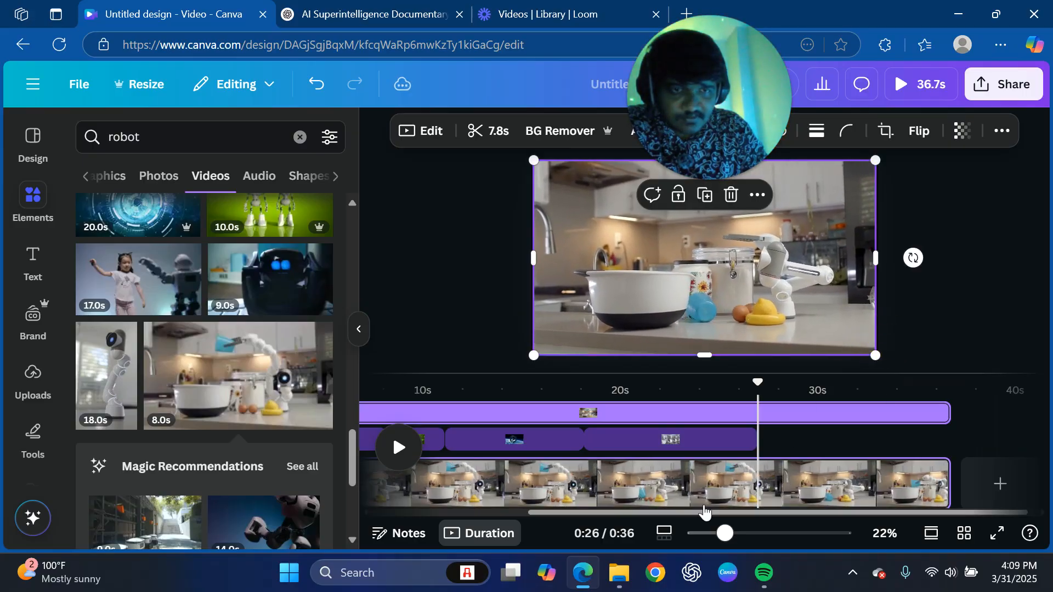
pyautogui.moveTo(674, 513); pyautogui.dragTo(412, 521)
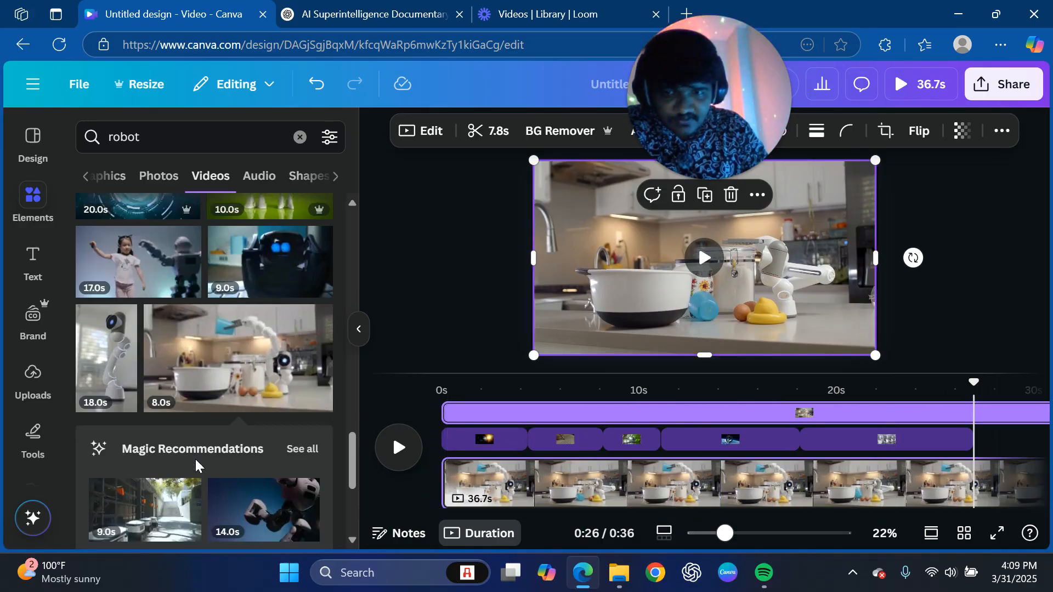
pyautogui.scroll(-5, 196, 458)
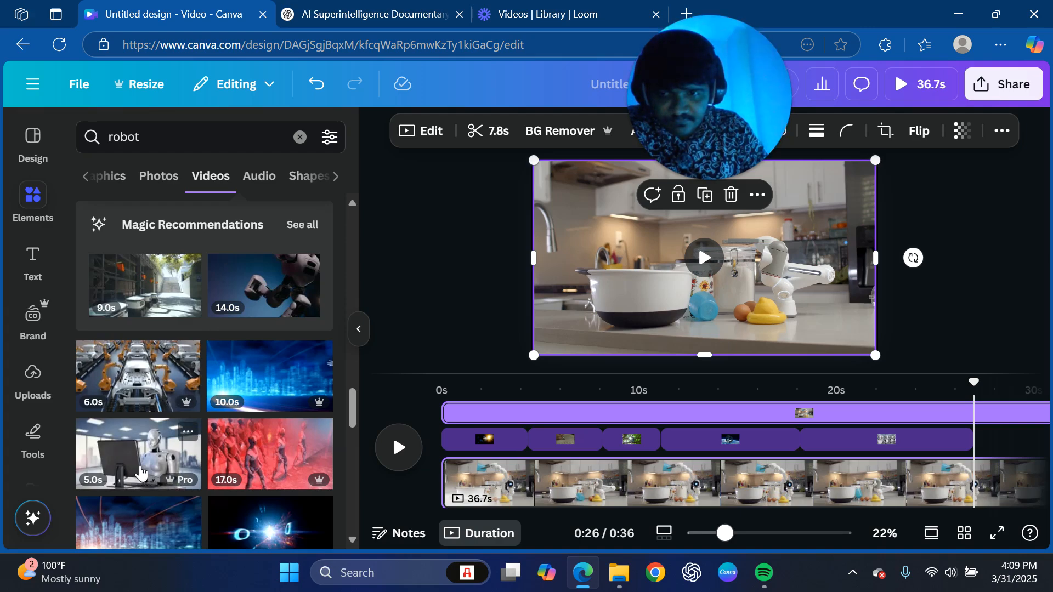
pyautogui.click(730, 196)
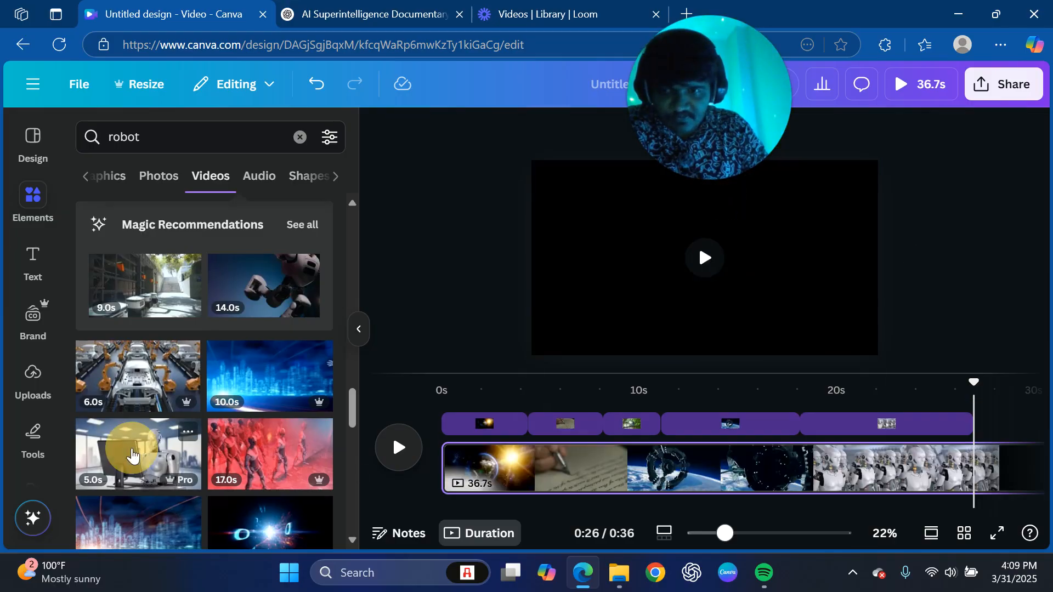
# Add the 5-second video of a robot at a computer, scale it to fill the frame, and start it directly after the robot rows clip.
pyautogui.click(133, 456)
pyautogui.moveTo(568, 181); pyautogui.dragTo(531, 160)
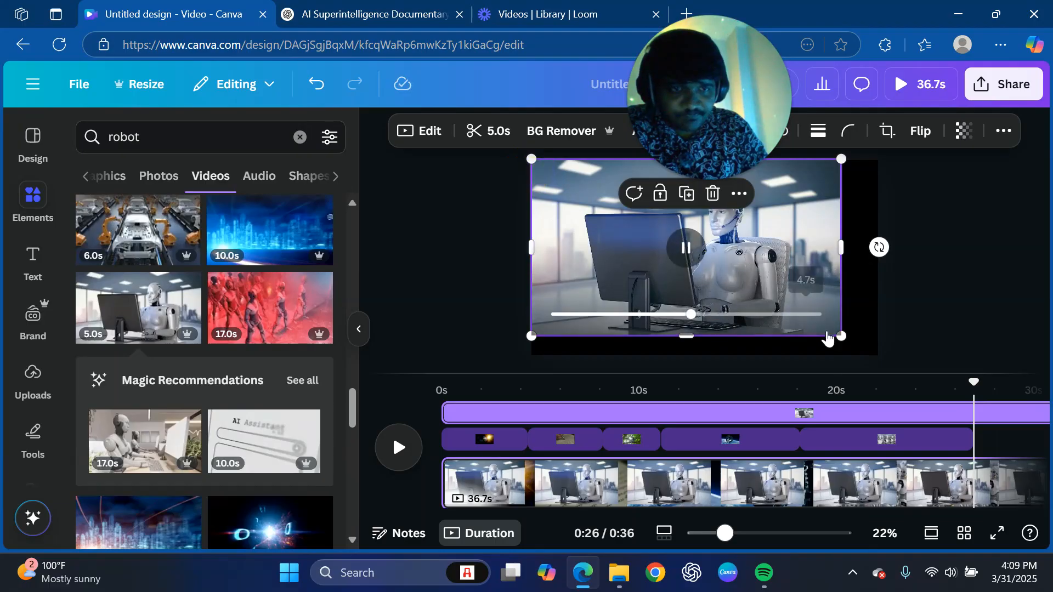
pyautogui.moveTo(842, 335); pyautogui.dragTo(884, 352)
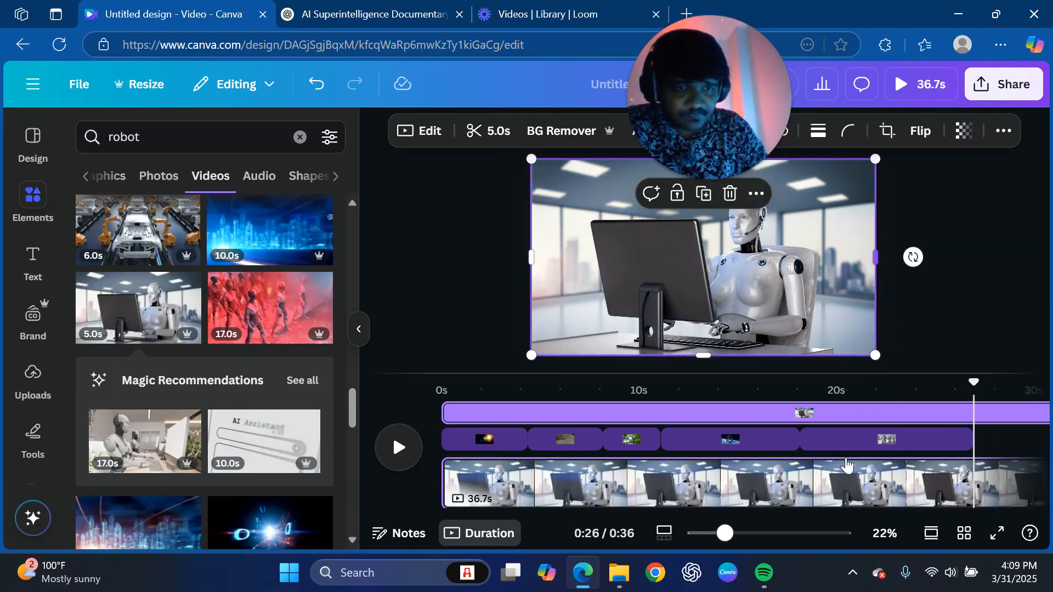
pyautogui.moveTo(451, 412); pyautogui.dragTo(866, 431)
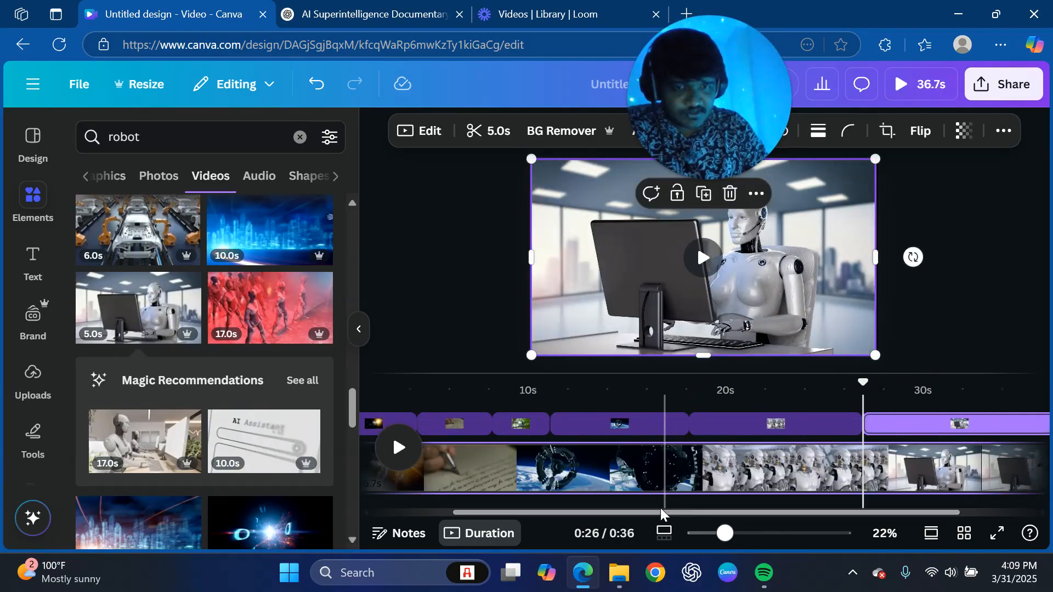
pyautogui.moveTo(713, 512); pyautogui.dragTo(798, 509)
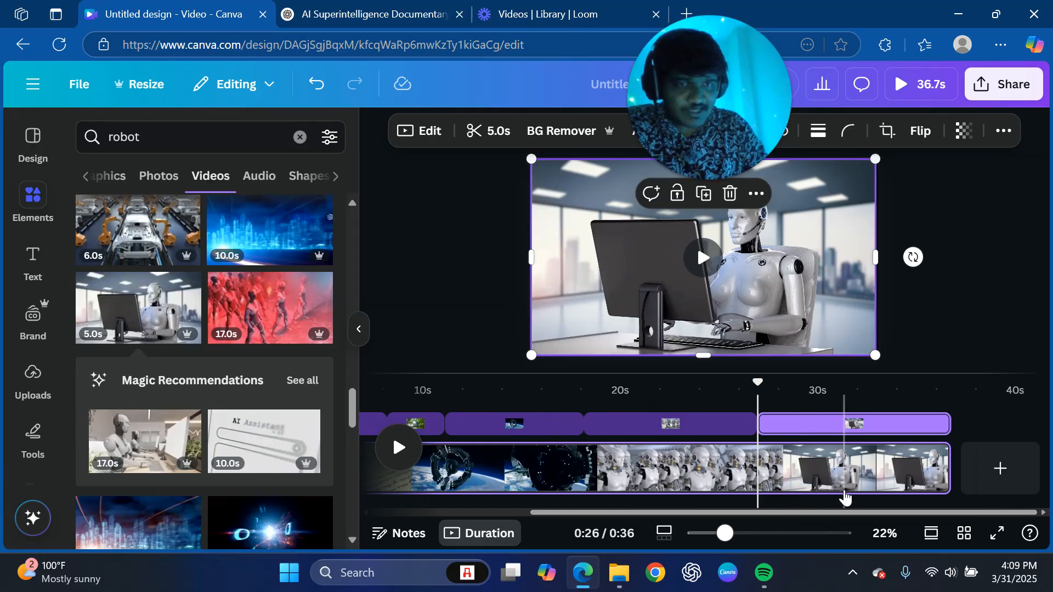
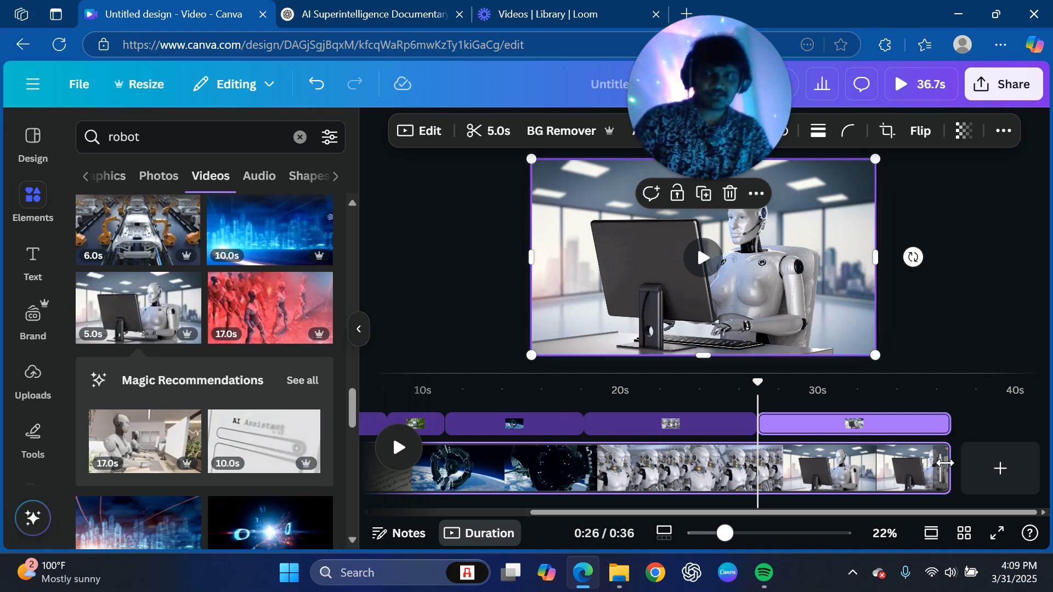
# Extend the page duration to 42.1 seconds.
pyautogui.moveTo(944, 464); pyautogui.dragTo(1045, 461)
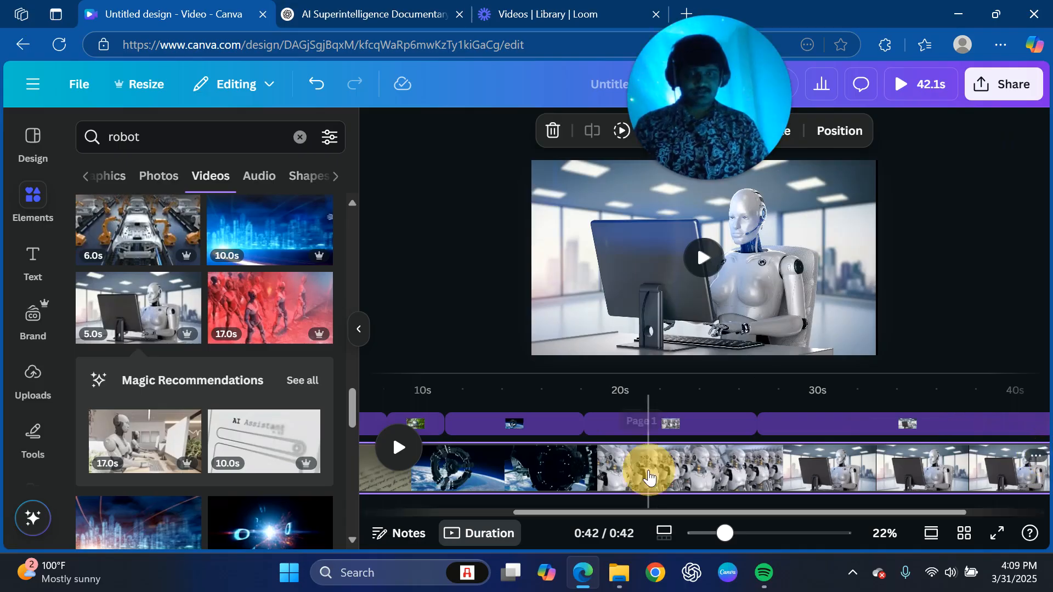
pyautogui.hscroll(1, 687, 506)
pyautogui.moveTo(686, 511); pyautogui.dragTo(834, 522)
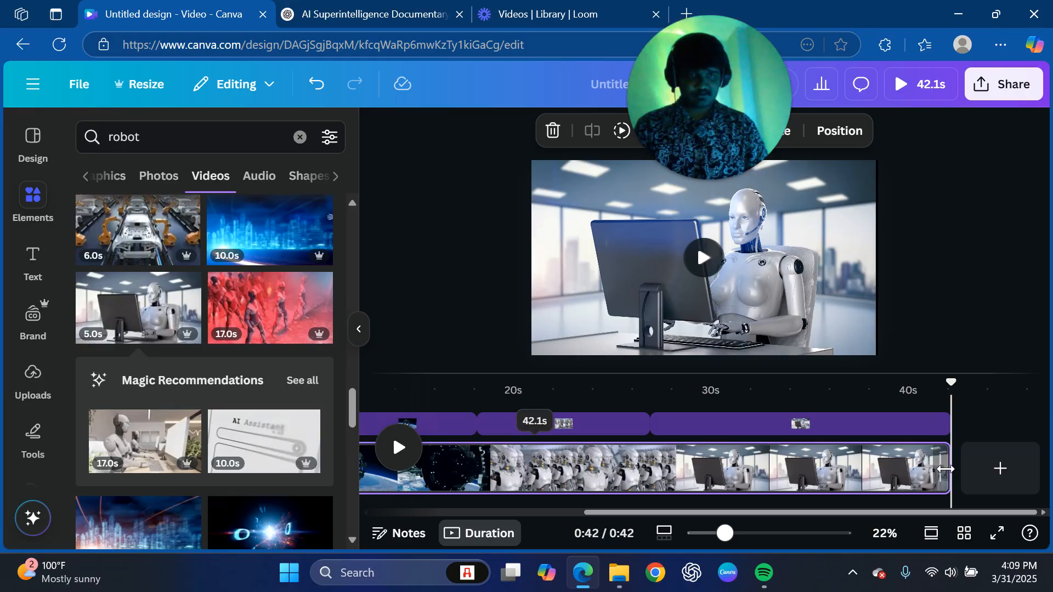
pyautogui.moveTo(950, 475); pyautogui.dragTo(1048, 469)
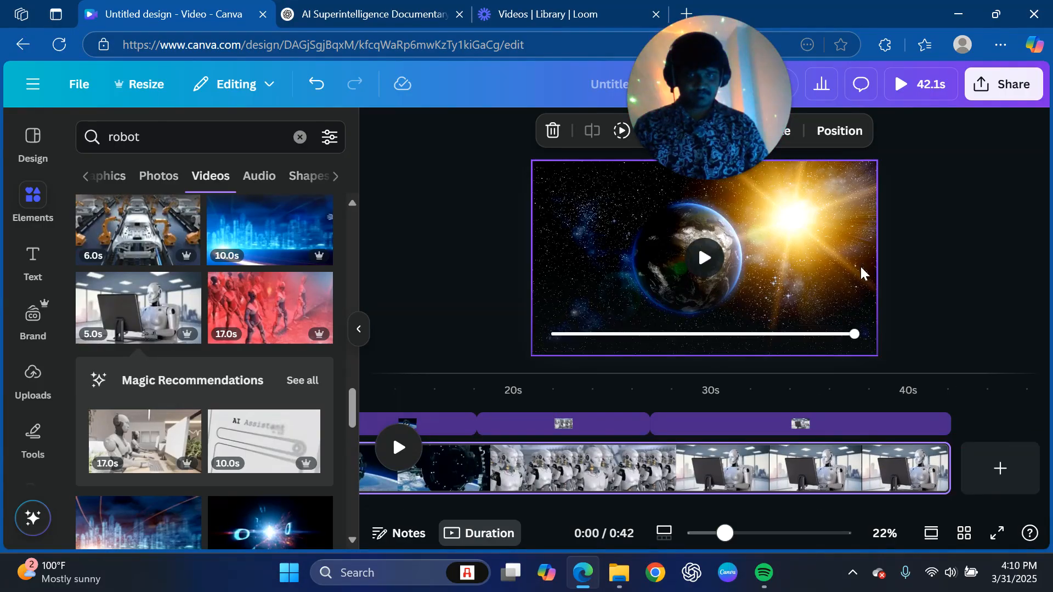
# Select the black narration video in the layer list and try to extend it past 42.1 seconds.
pyautogui.click(839, 130)
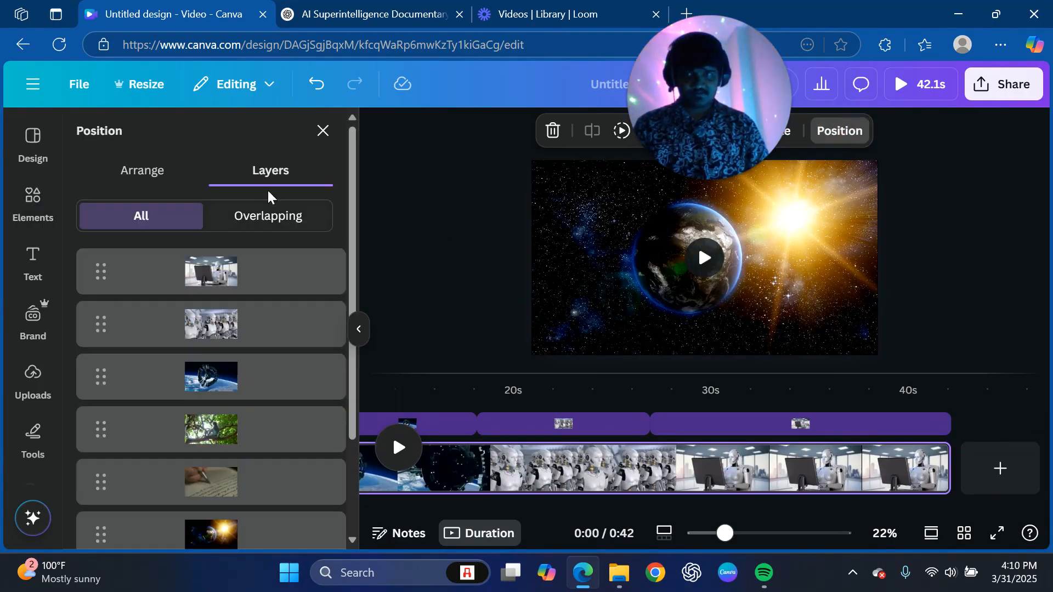
pyautogui.scroll(-3, 225, 435)
pyautogui.click(230, 454)
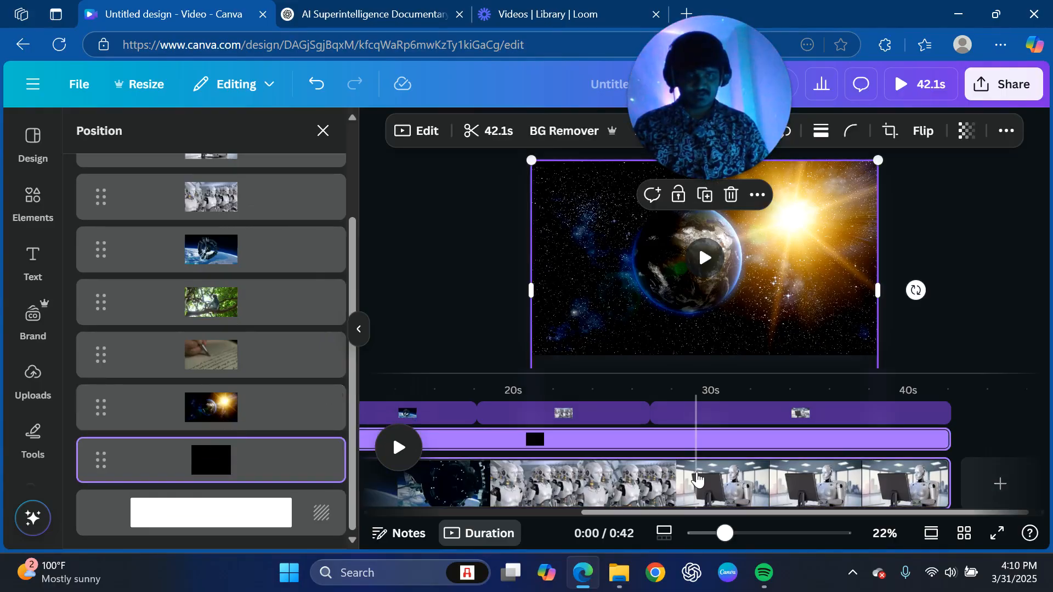
pyautogui.moveTo(955, 433); pyautogui.dragTo(1049, 447)
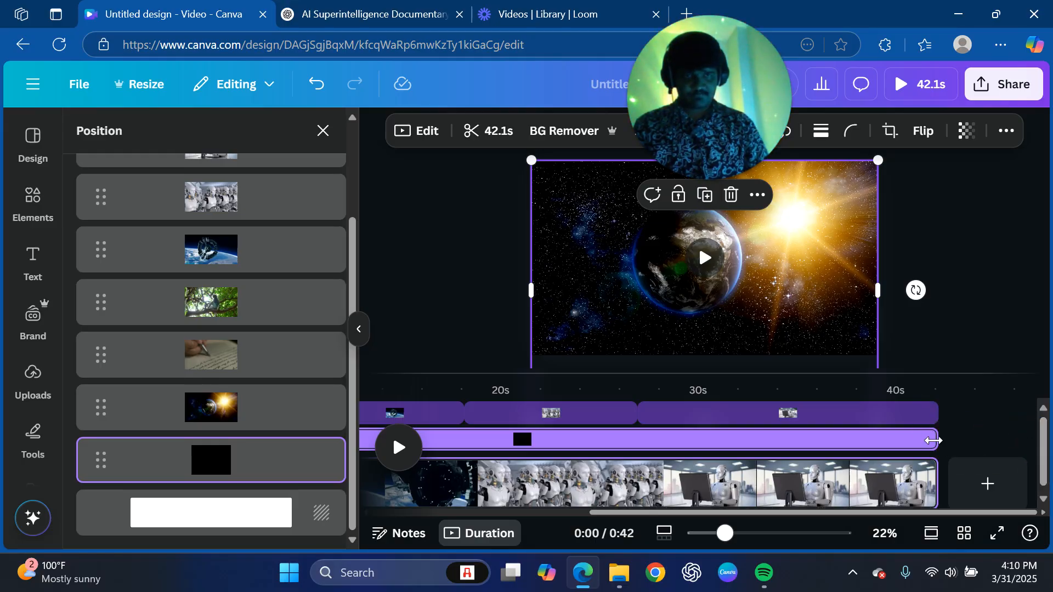
pyautogui.moveTo(930, 440); pyautogui.dragTo(1035, 444)
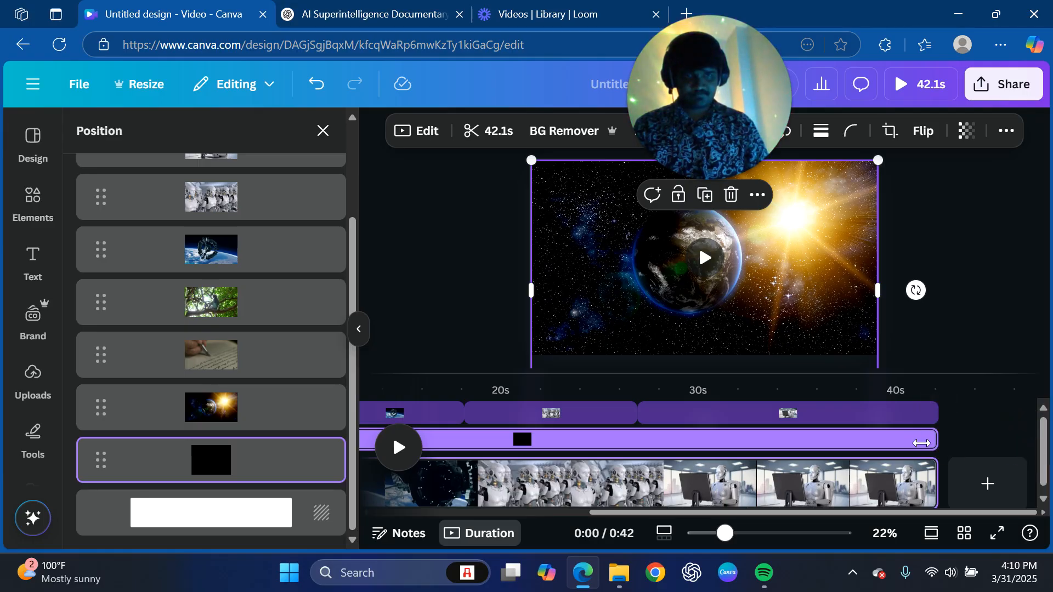
# Trim the clip of the robot at a computer to 6.7 seconds and play it from about 26 seconds.
pyautogui.moveTo(936, 412); pyautogui.dragTo(767, 419)
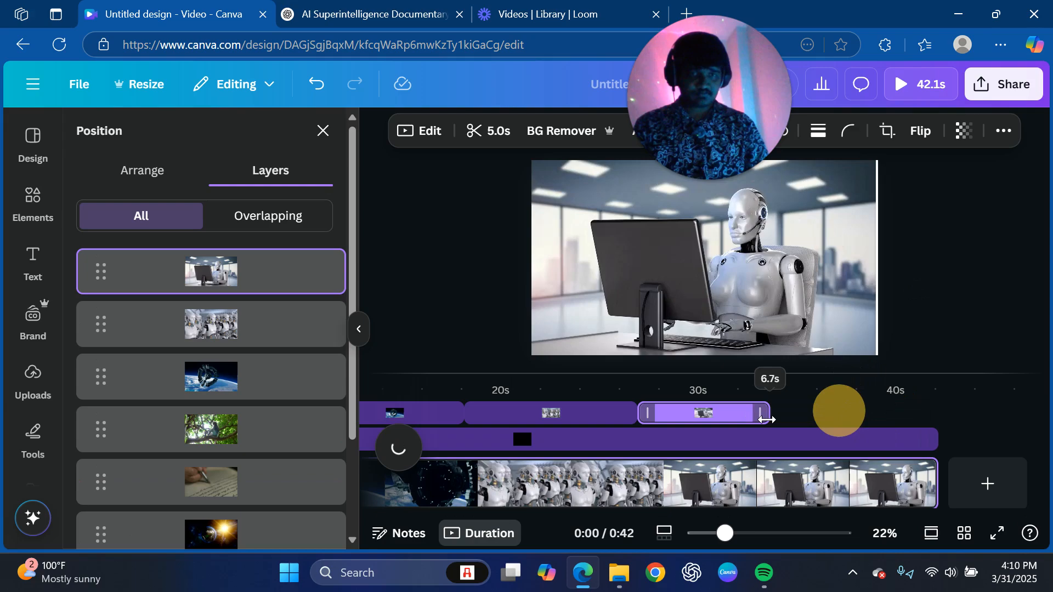
pyautogui.click(636, 387)
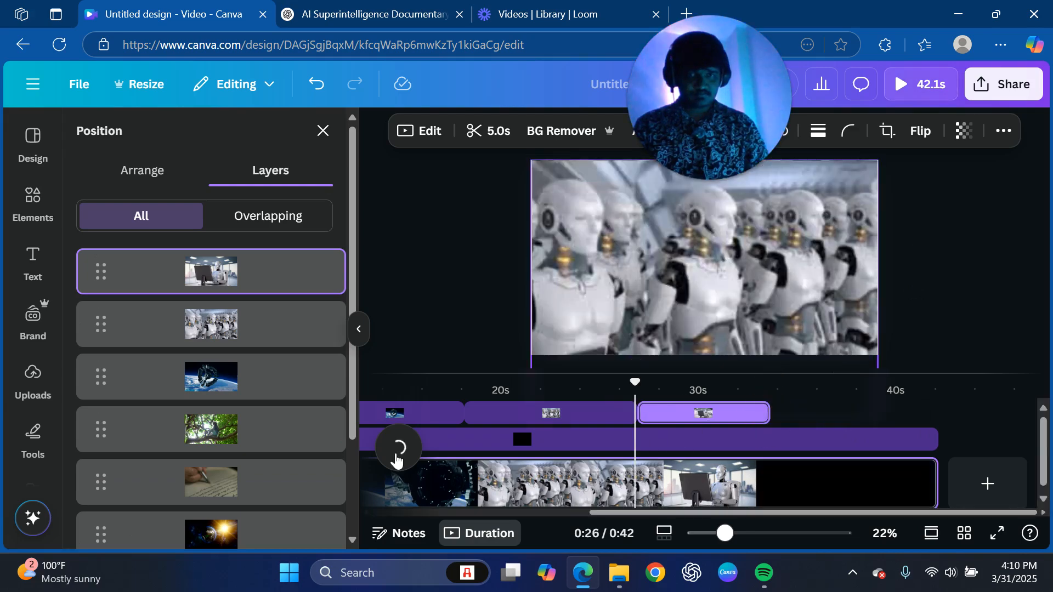
pyautogui.click(397, 460)
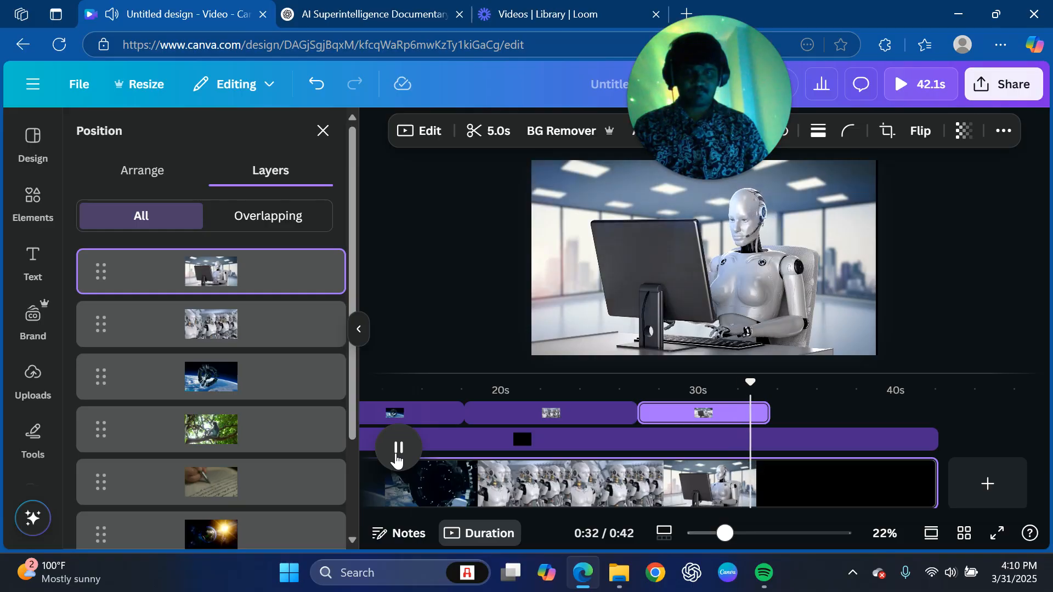
# Trim the end of the clip of the robot at a computer to about 32 seconds and play across the cut.
pyautogui.click(398, 459)
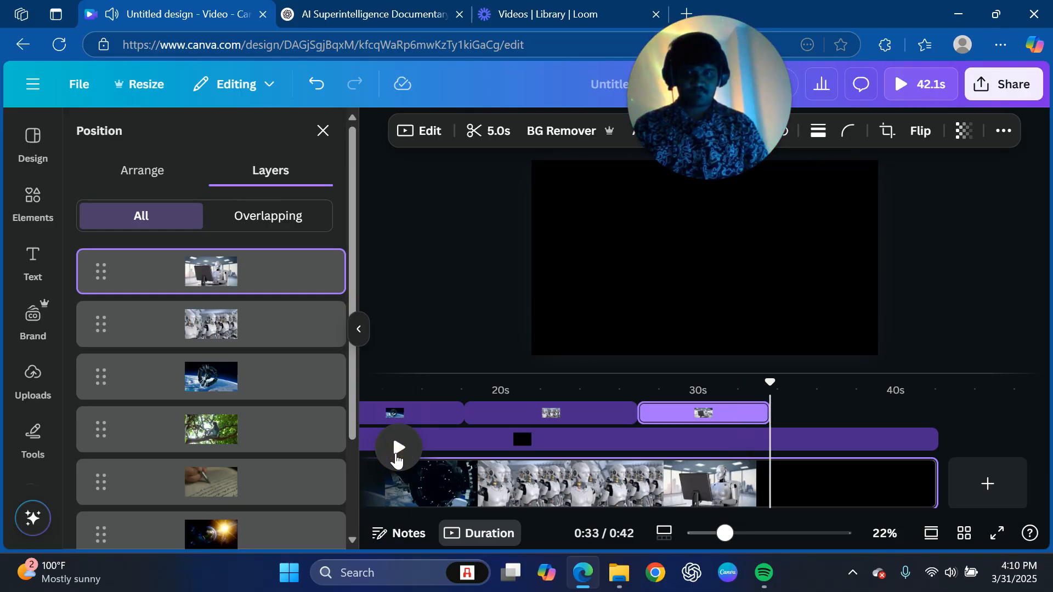
pyautogui.click(398, 460)
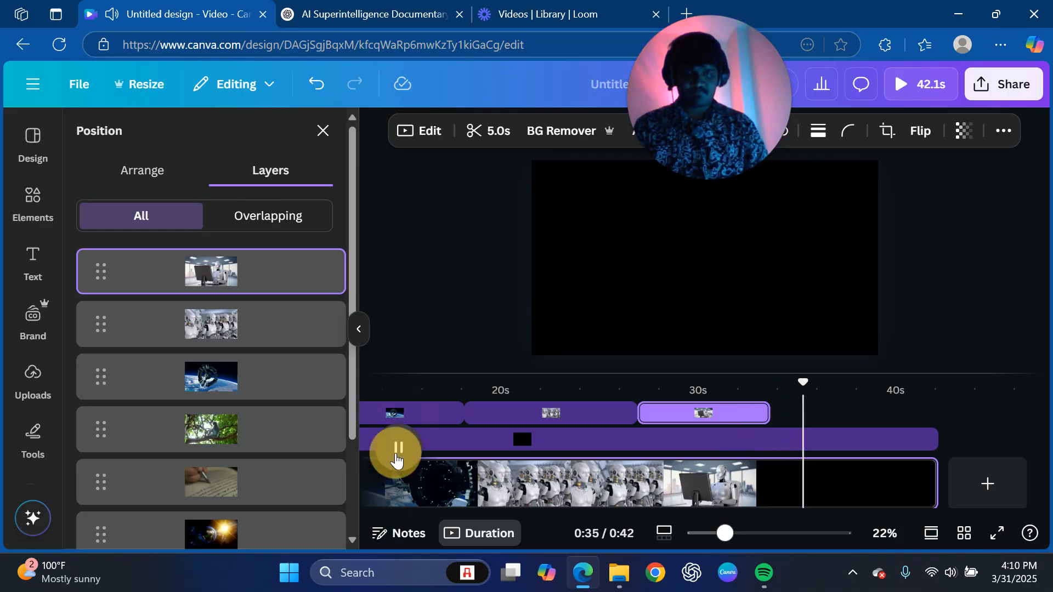
pyautogui.click(398, 460)
pyautogui.moveTo(767, 412); pyautogui.dragTo(751, 412)
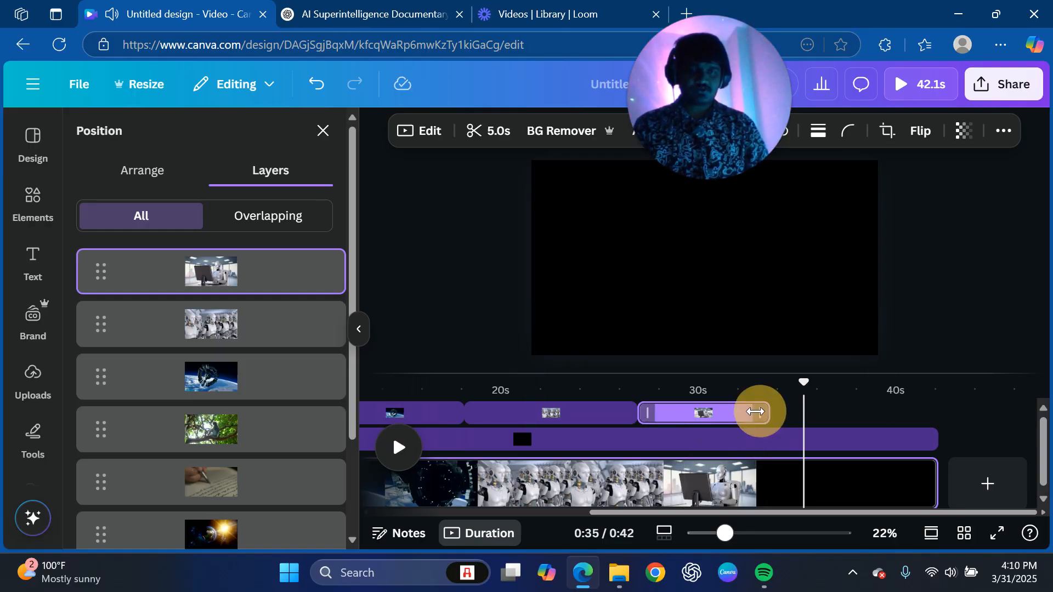
pyautogui.click(801, 383)
pyautogui.click(748, 384)
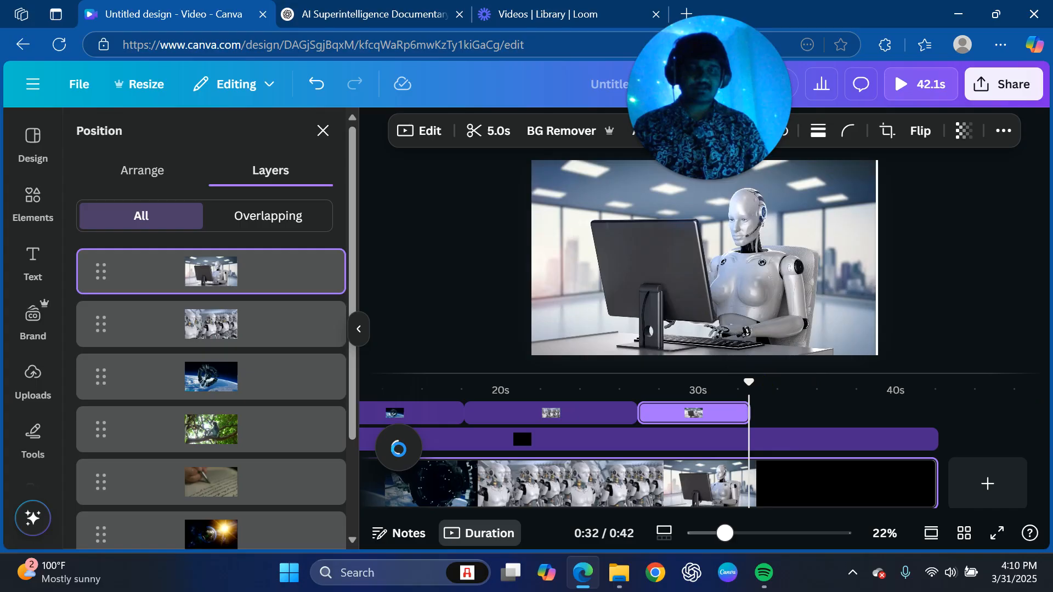
pyautogui.click(399, 450)
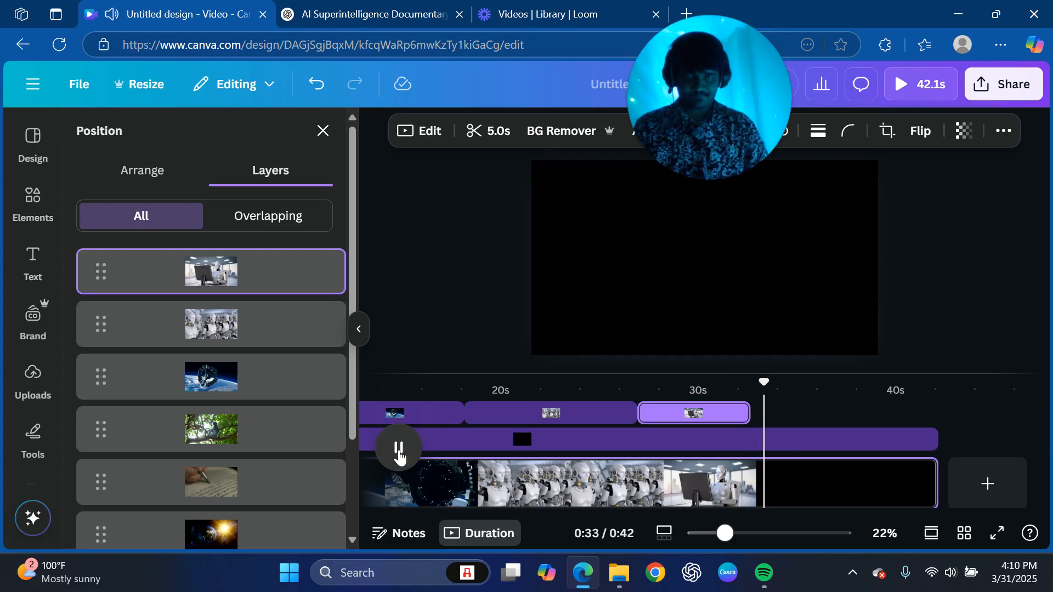
pyautogui.click(400, 451)
pyautogui.moveTo(778, 381); pyautogui.dragTo(753, 381)
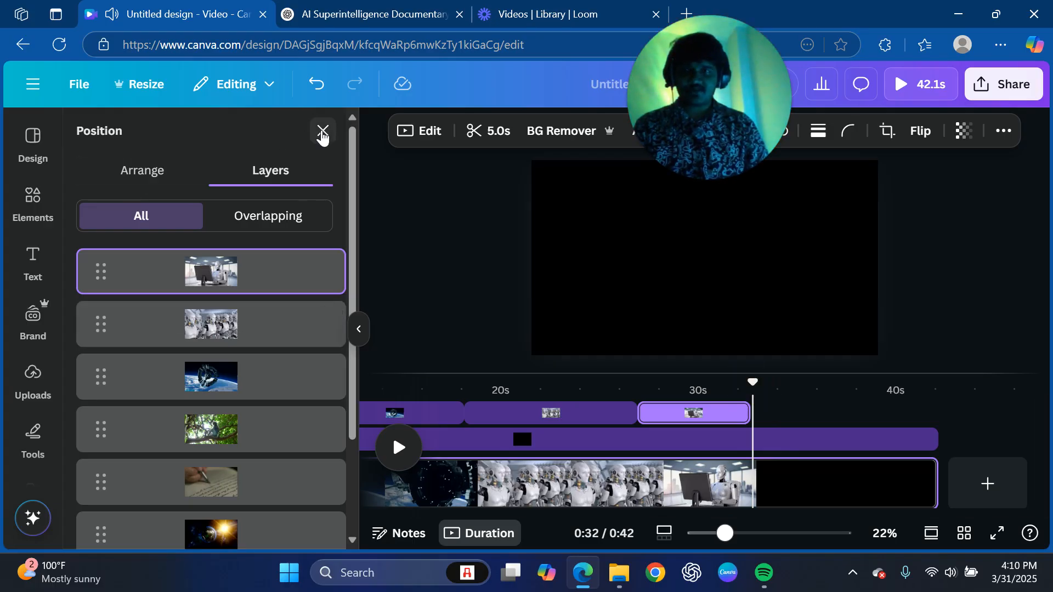
# Search the elements library for "robots" and show only video results.
pyautogui.click(33, 193)
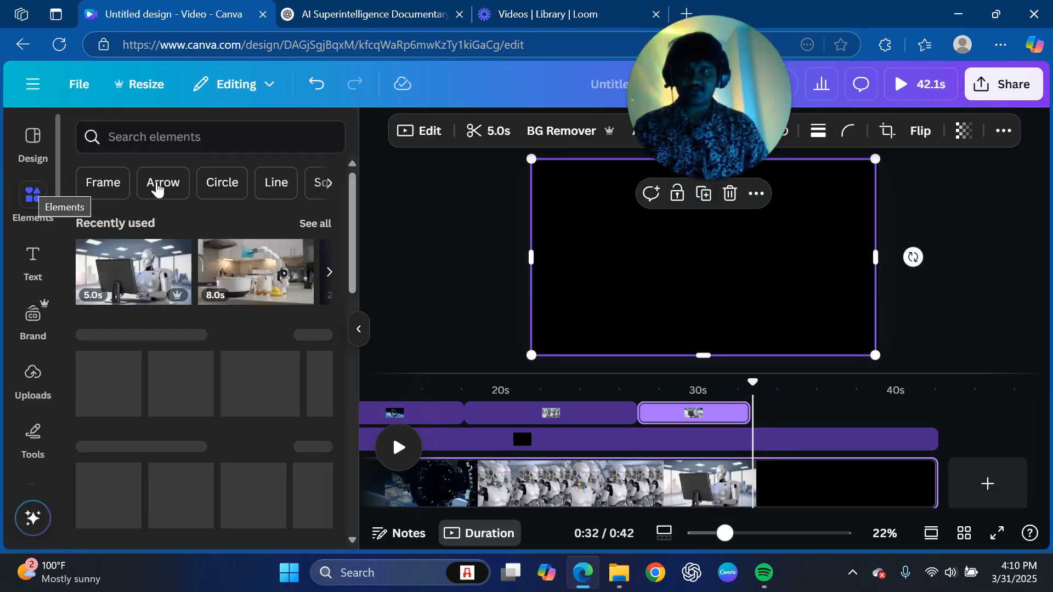
pyautogui.click(208, 129)
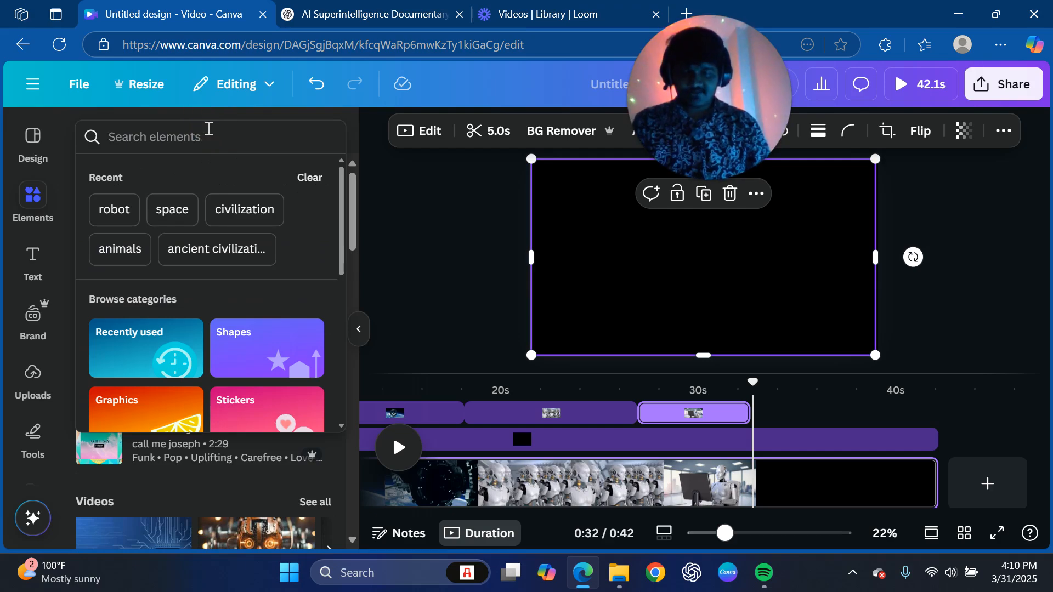
pyautogui.write('robtos')
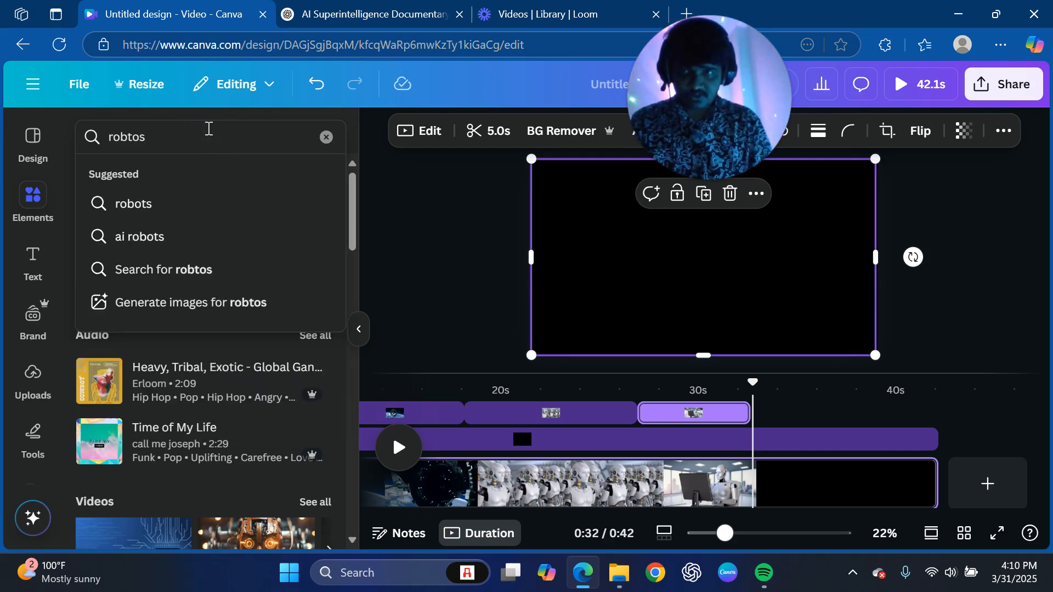
pyautogui.press('Return')
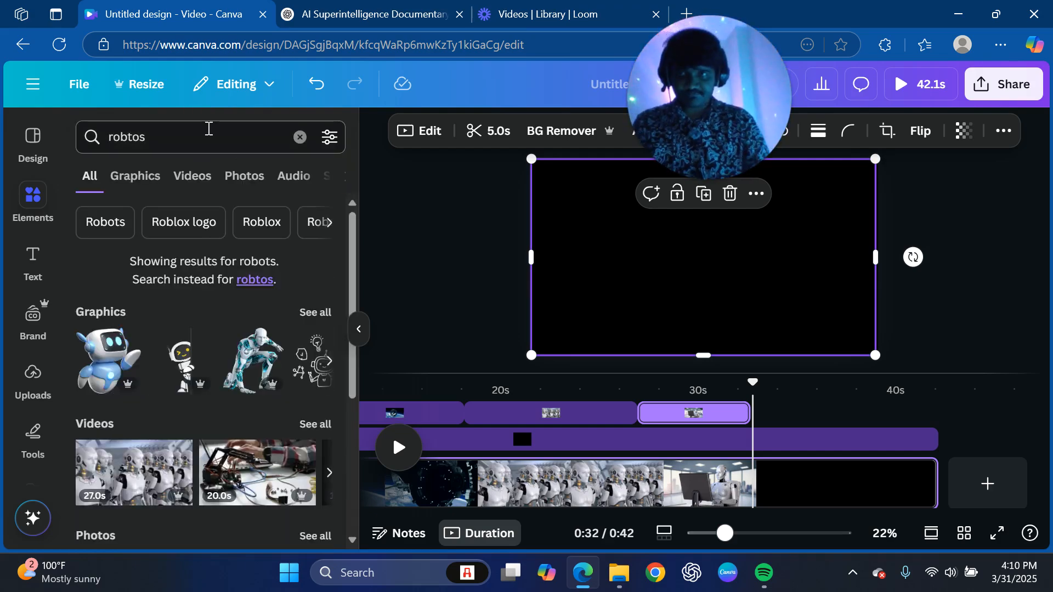
pyautogui.click(208, 130)
pyautogui.press('BackSpace')
pyautogui.press('BackSpace')
pyautogui.press('BackSpace')
pyautogui.write('ots')
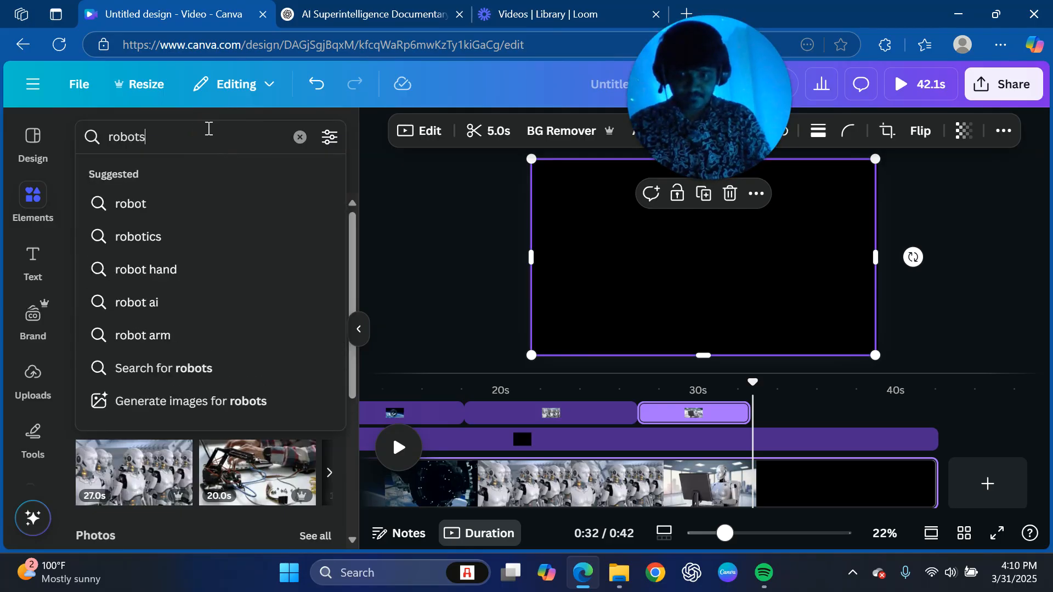
pyautogui.press('Return')
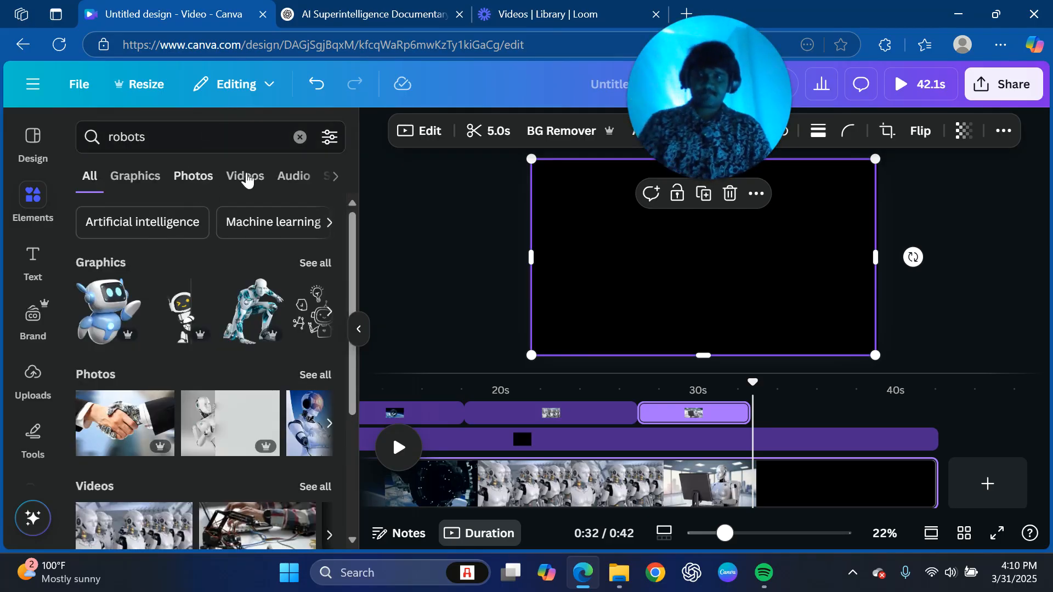
pyautogui.click(247, 177)
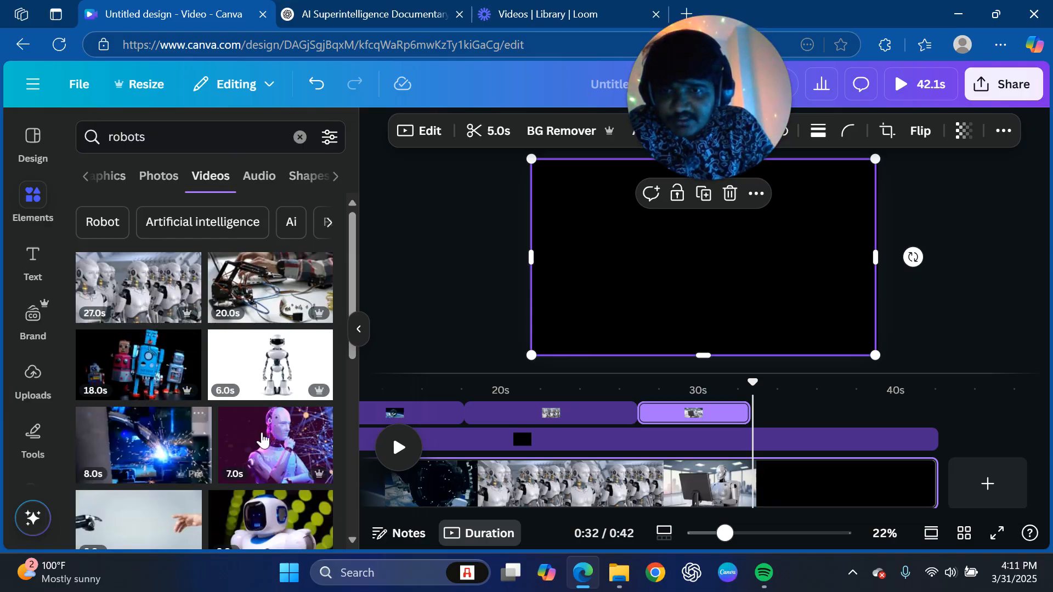
# Add the 10-second video of people with orange robot arms in a dark lab and scale it to fill the frame.
pyautogui.scroll(-3, 129, 377)
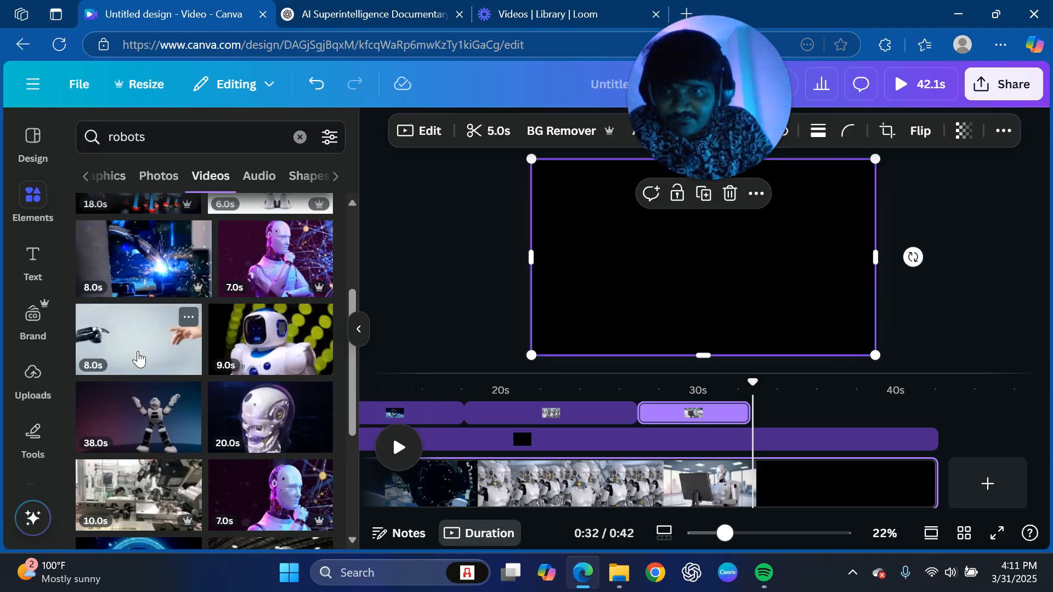
pyautogui.scroll(-2, 137, 358)
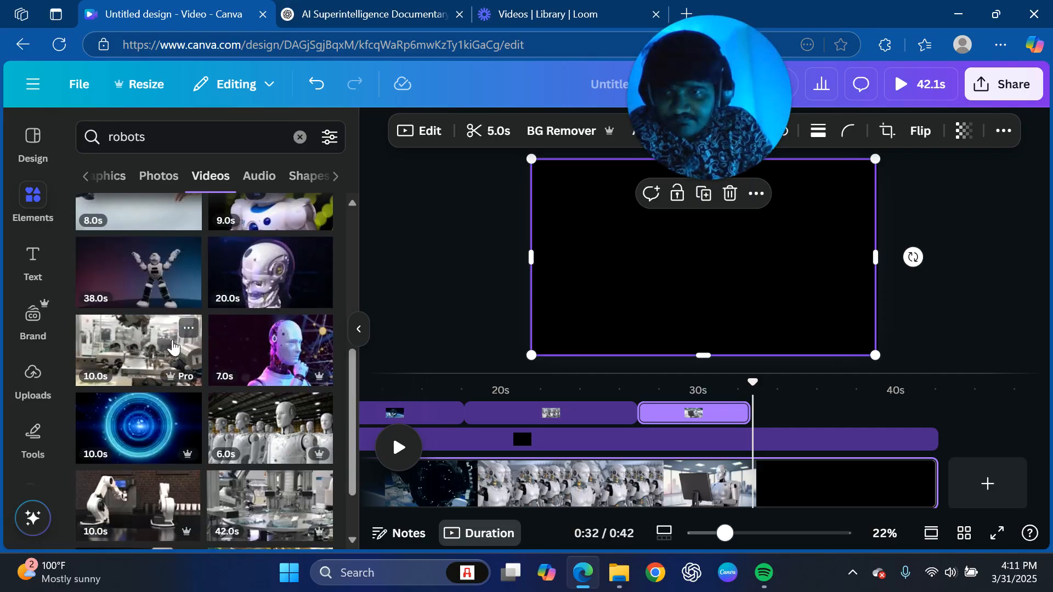
pyautogui.scroll(-2, 164, 357)
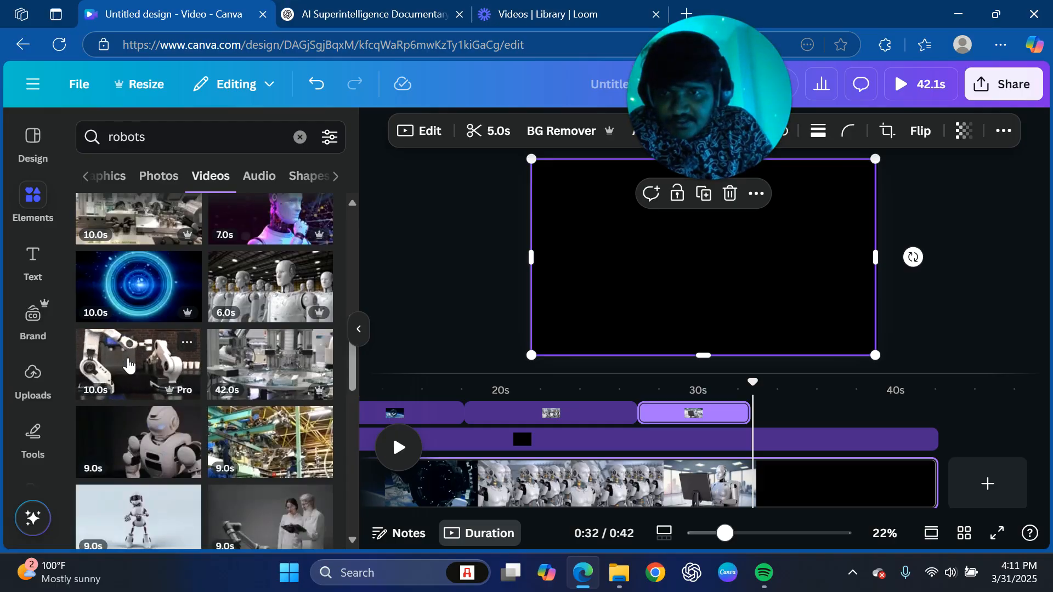
pyautogui.scroll(-4, 132, 357)
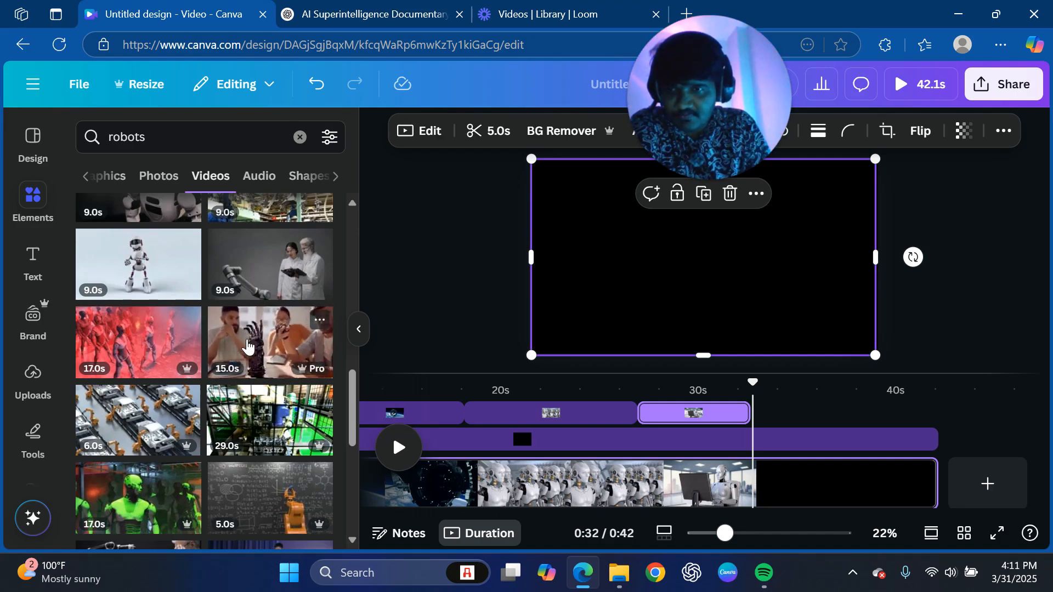
pyautogui.scroll(-3, 247, 345)
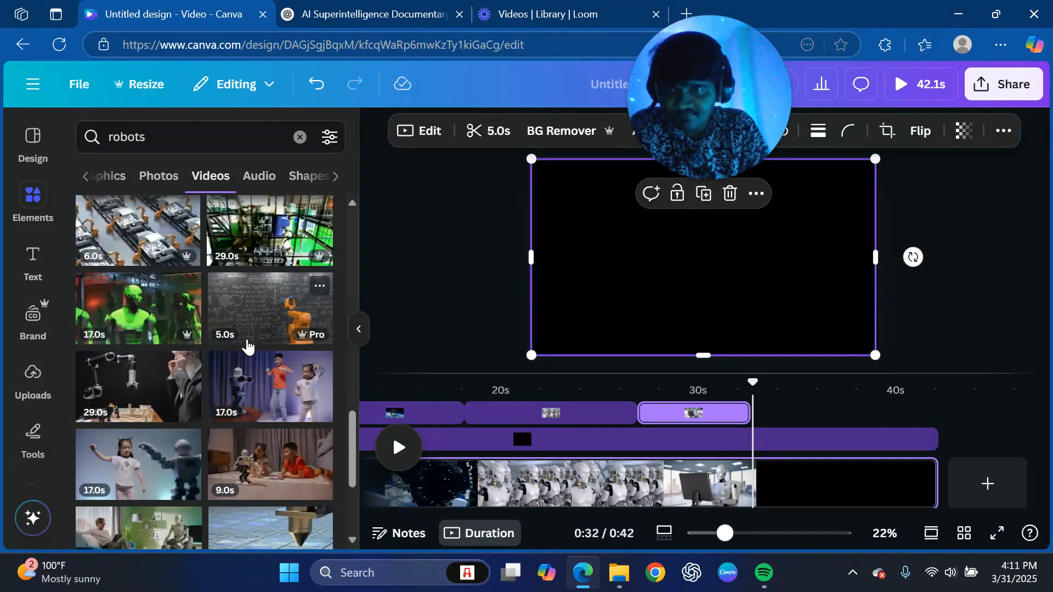
pyautogui.scroll(-2, 247, 344)
pyautogui.scroll(-2, 246, 346)
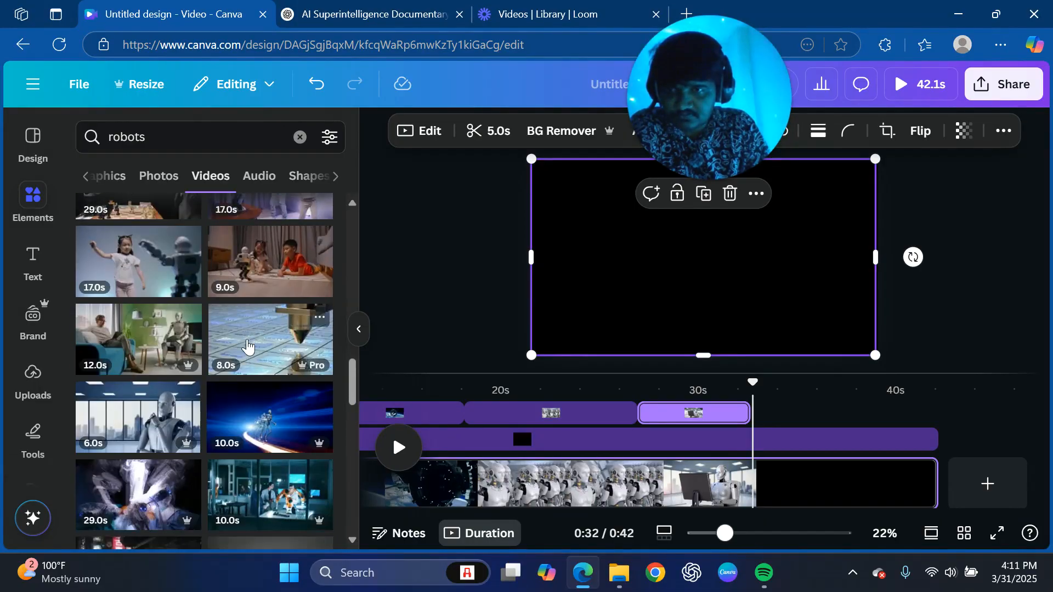
pyautogui.scroll(-3, 247, 346)
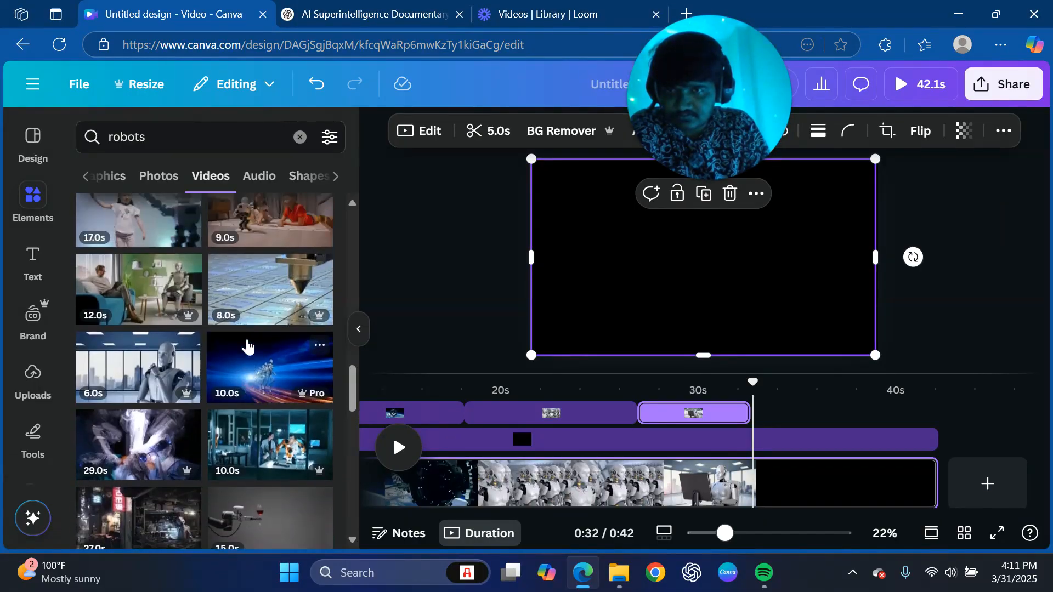
pyautogui.moveTo(248, 345)
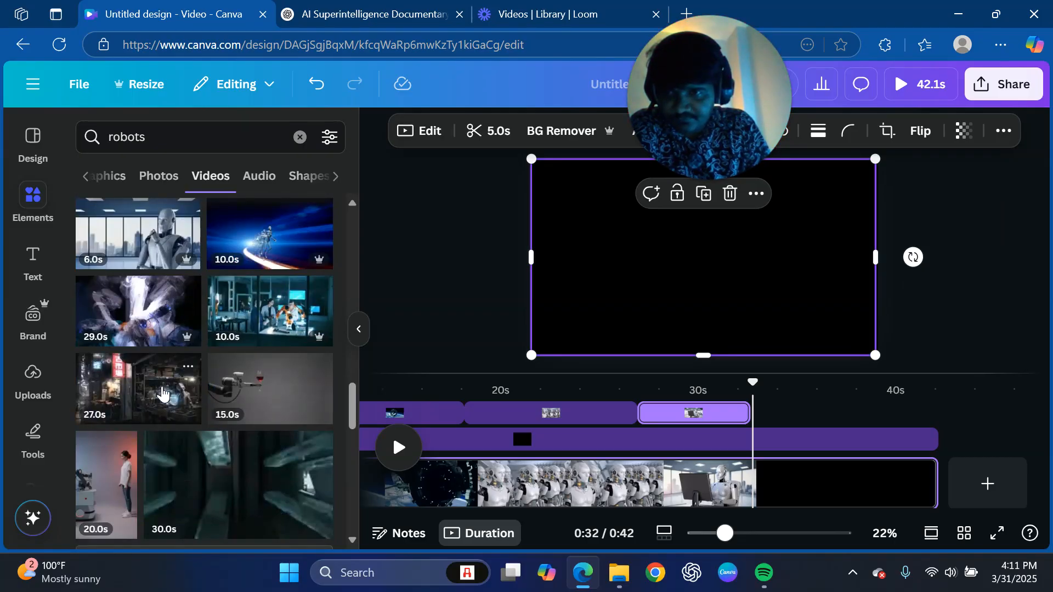
pyautogui.moveTo(261, 386)
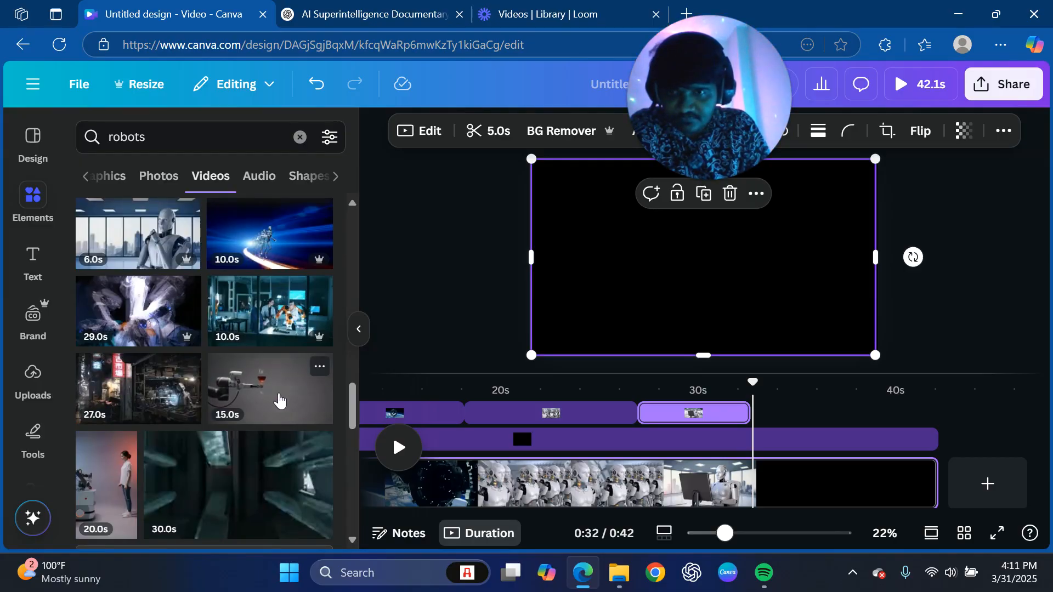
pyautogui.click(270, 321)
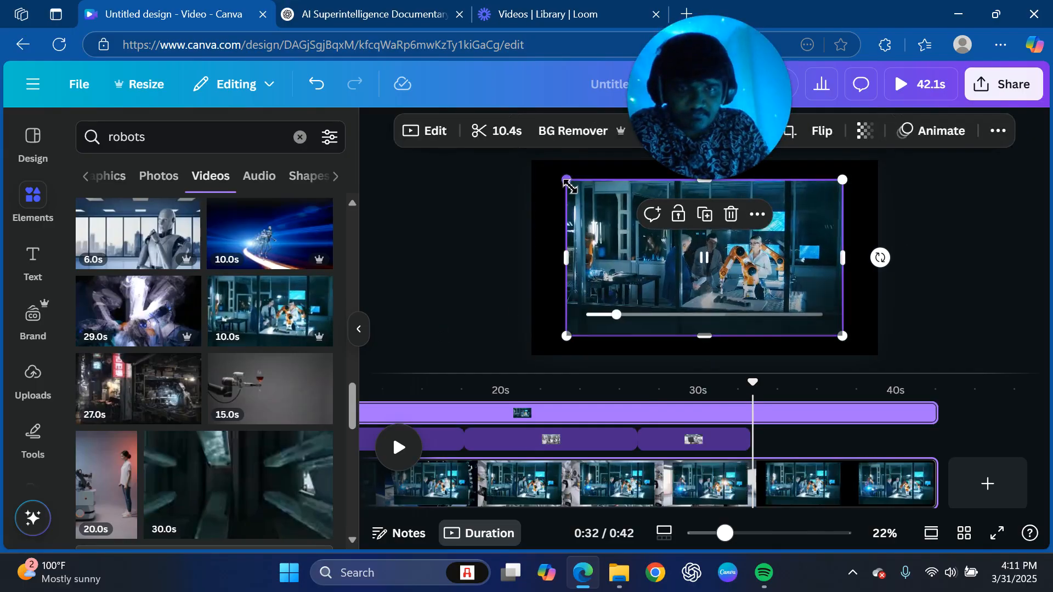
pyautogui.moveTo(566, 180); pyautogui.dragTo(531, 161)
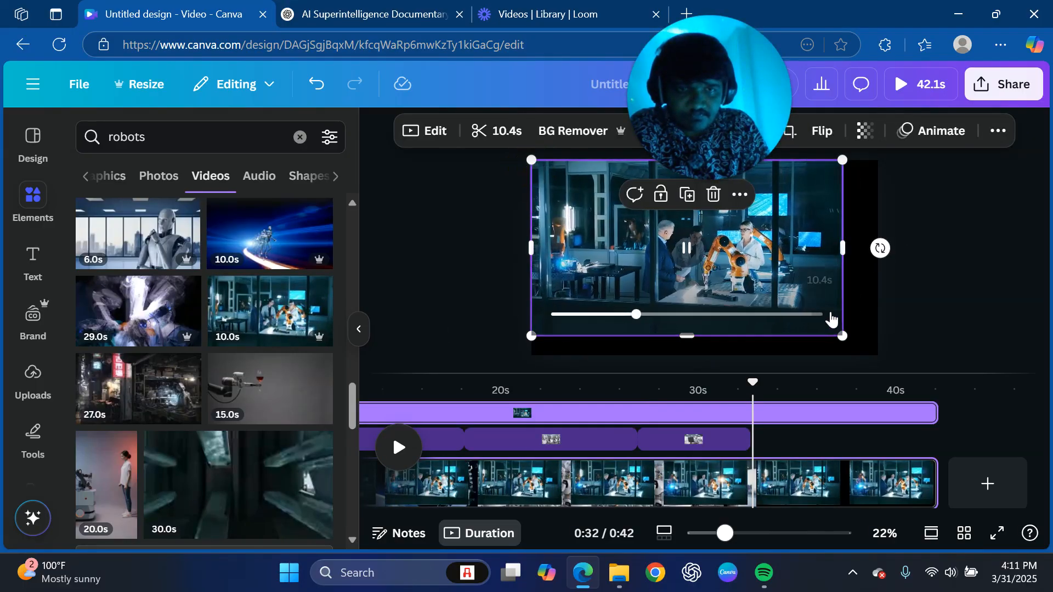
pyautogui.moveTo(842, 338); pyautogui.dragTo(882, 357)
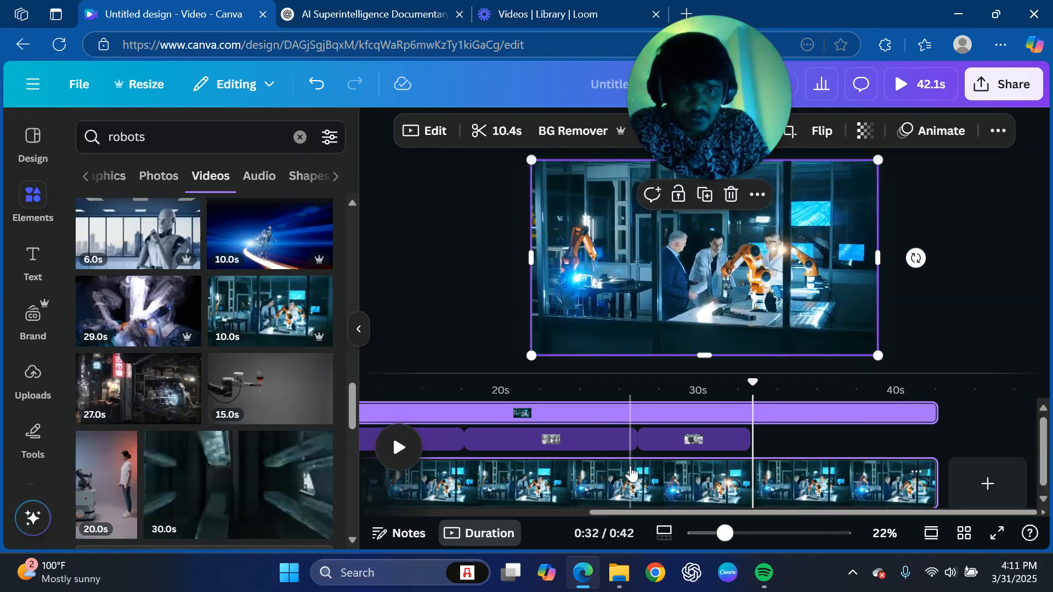
# Start the robot-arm lab clip directly after the robot-at-a-computer clip, lasting 9.5 seconds, and play it from about 32 seconds.
pyautogui.moveTo(607, 515); pyautogui.dragTo(411, 513)
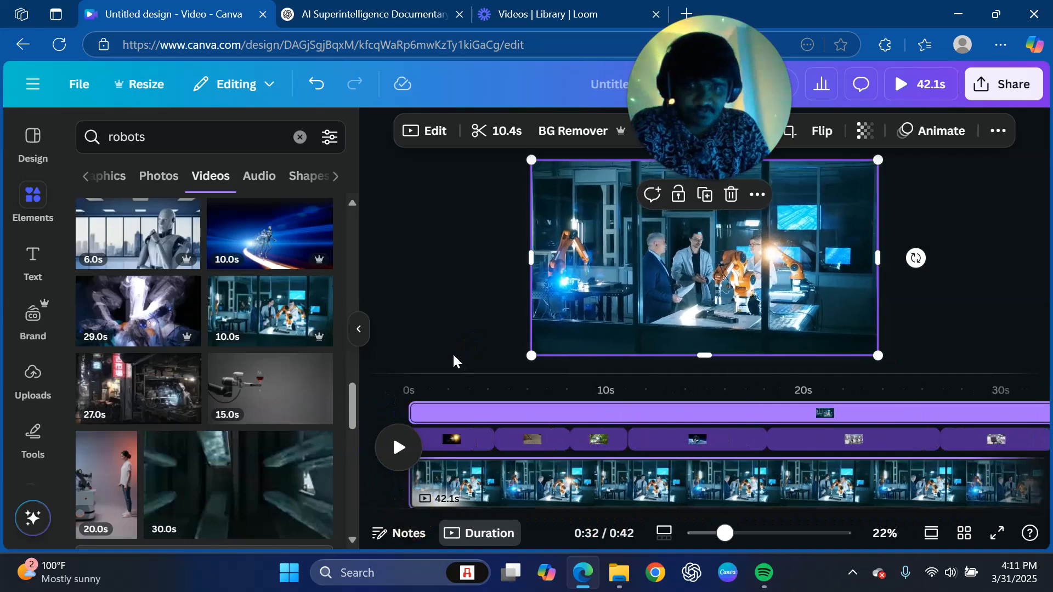
pyautogui.moveTo(410, 420); pyautogui.dragTo(781, 426)
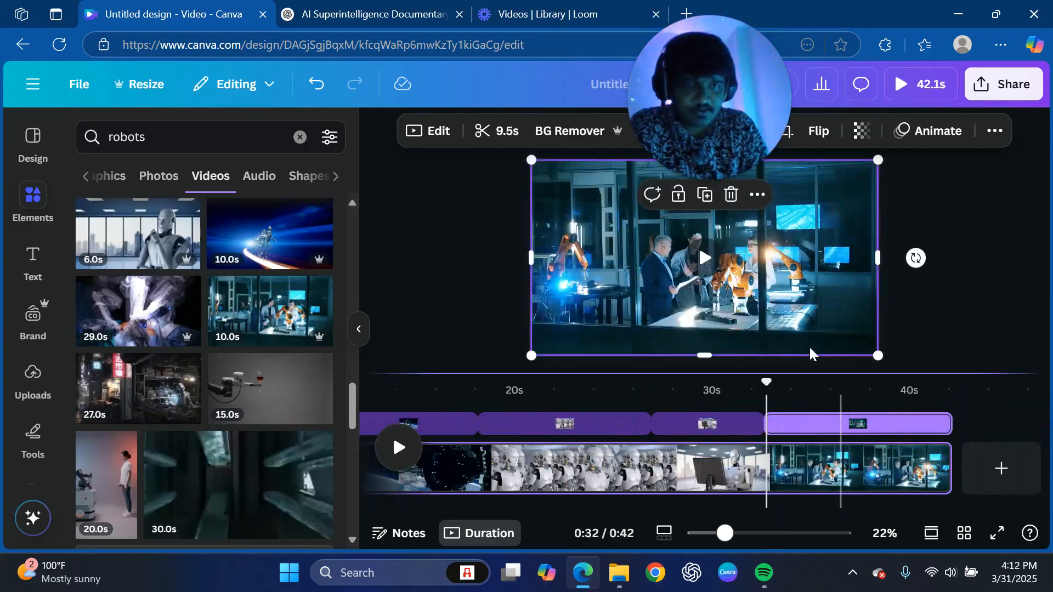
pyautogui.click(760, 390)
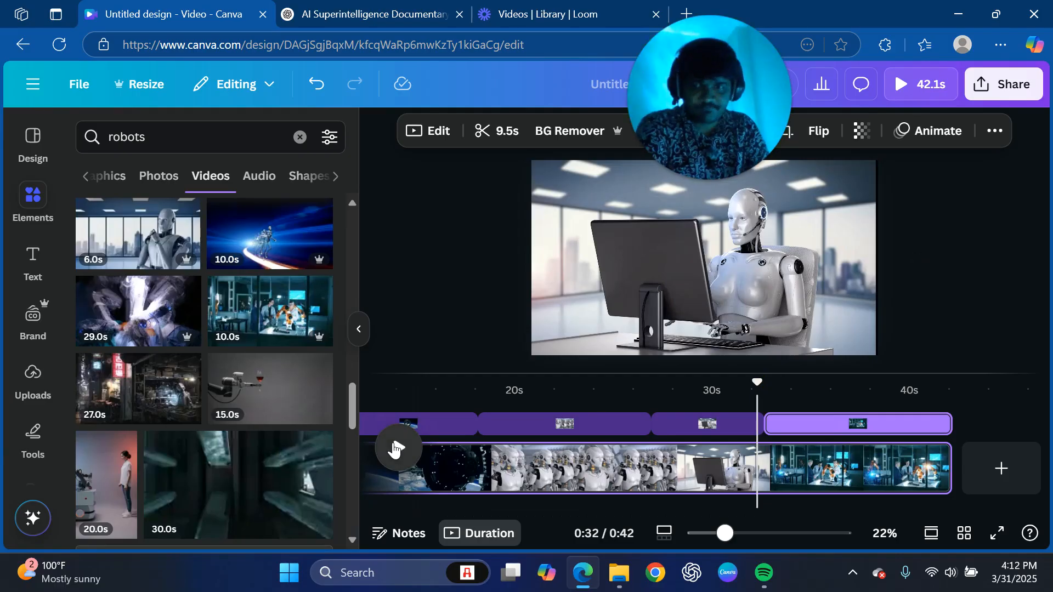
pyautogui.click(394, 450)
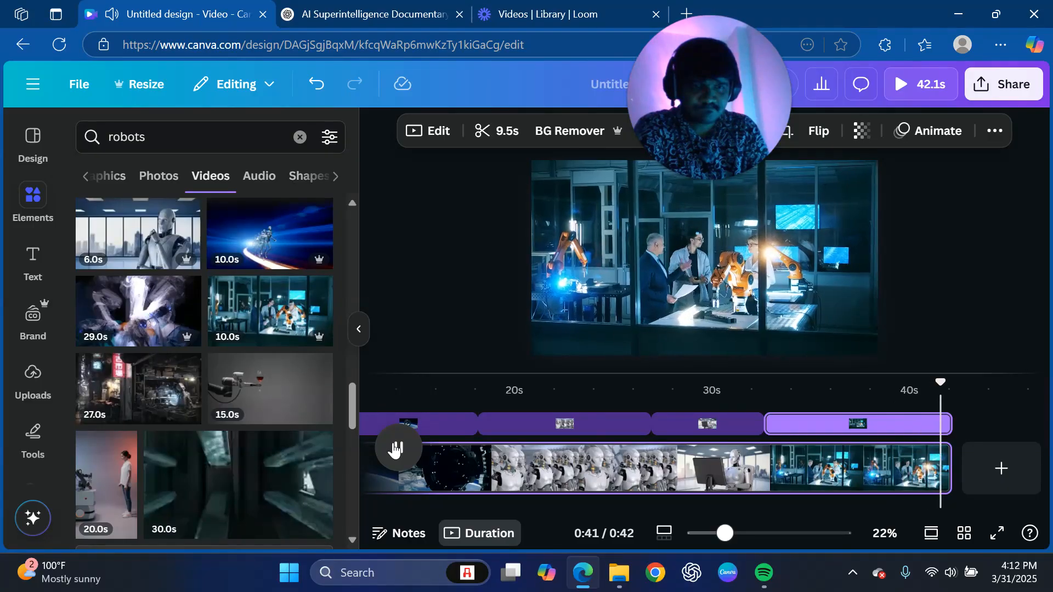
pyautogui.click(395, 450)
pyautogui.click(395, 449)
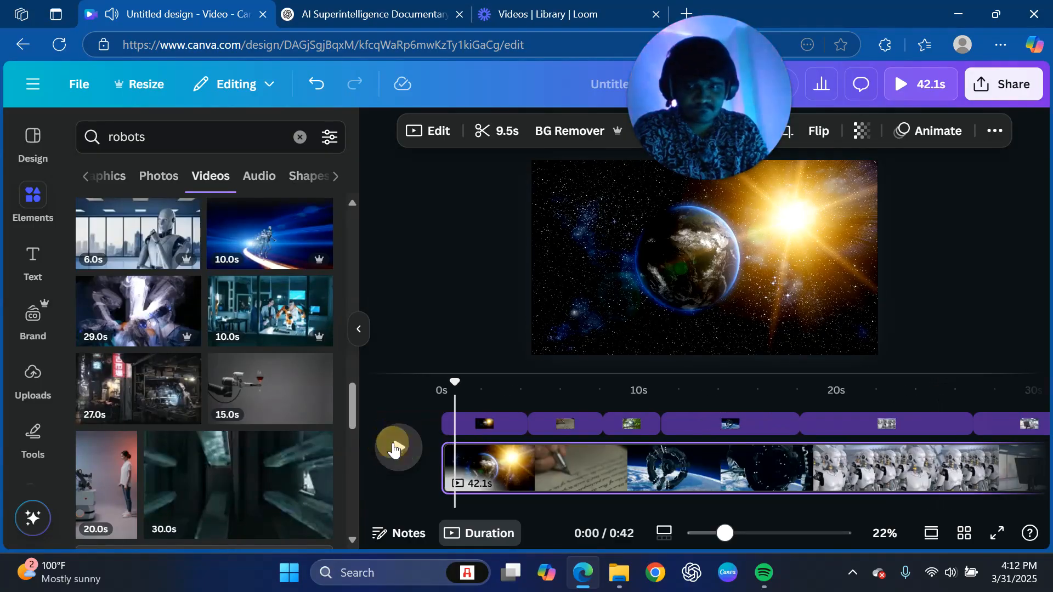
# Search the elements library for "automatic cars" and show only video results.
pyautogui.click(300, 137)
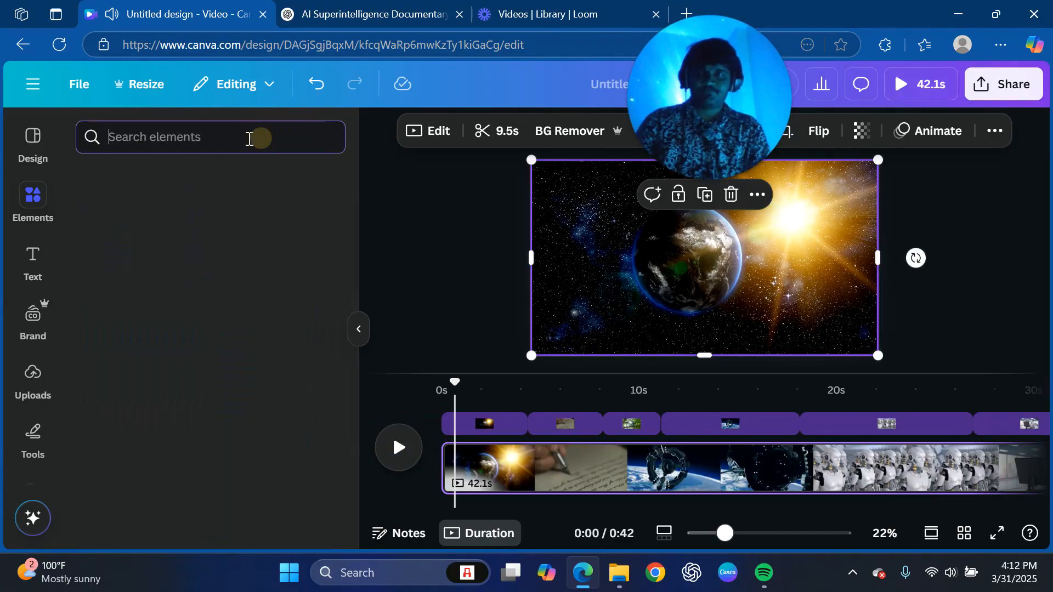
pyautogui.write('auto')
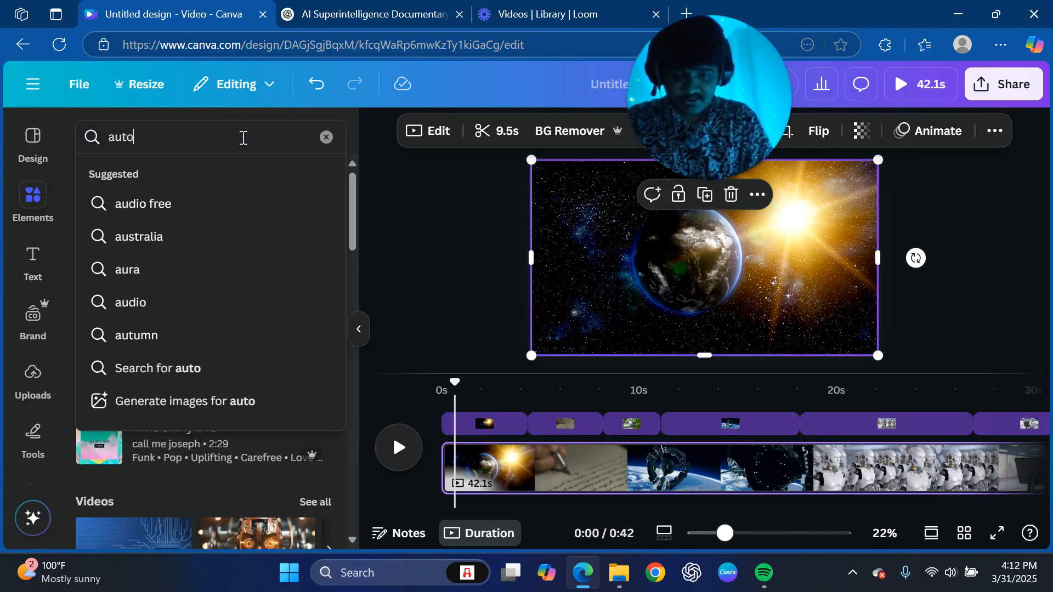
pyautogui.write('matic cars')
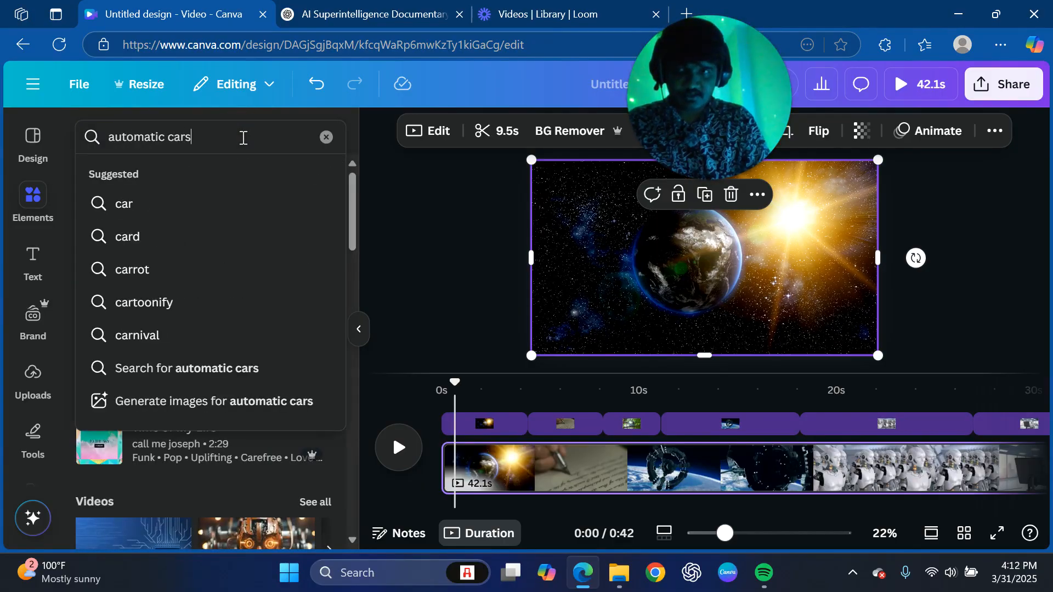
pyautogui.press('Return')
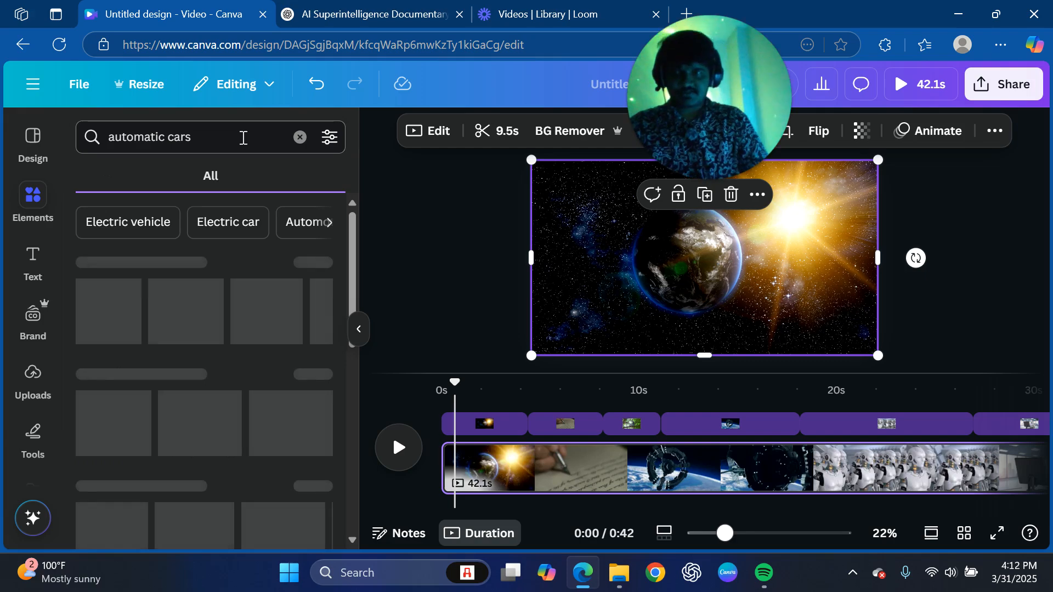
pyautogui.click(132, 177)
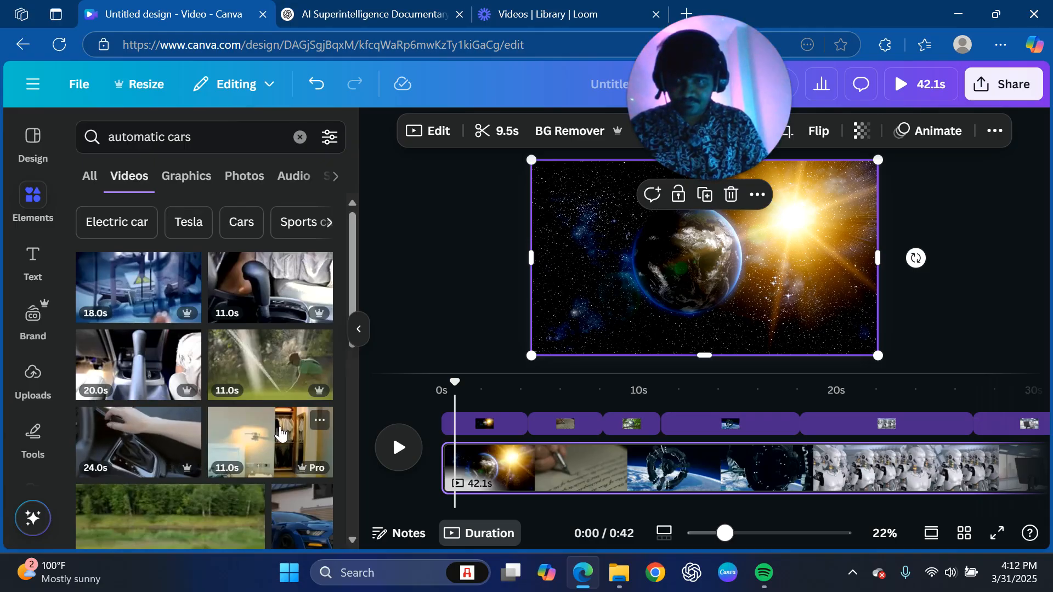
# Look through the "automatic cars" video results for a clip that suits the narration.
pyautogui.scroll(-5, 278, 432)
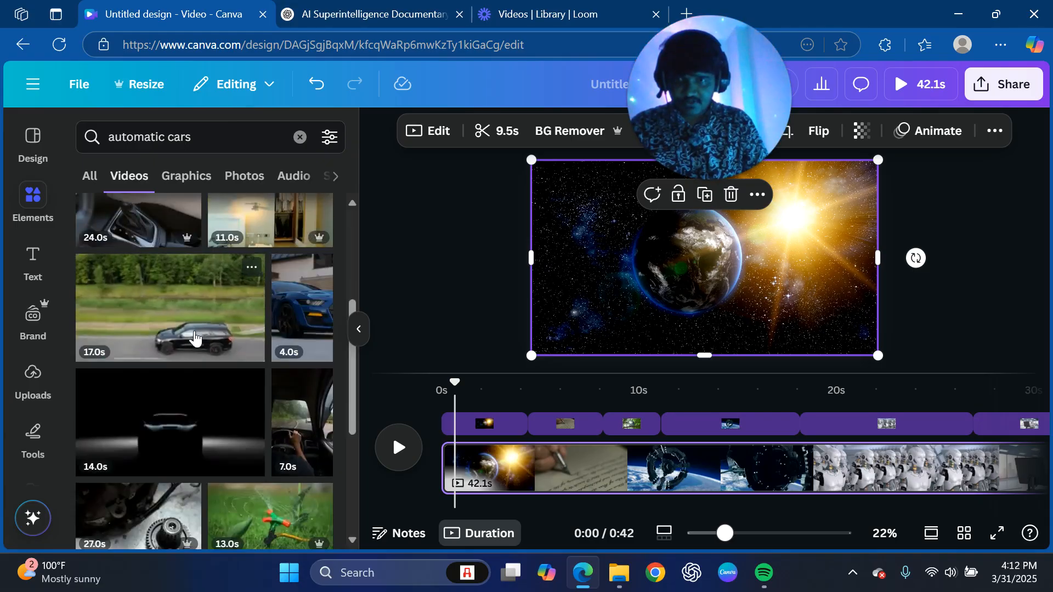
pyautogui.scroll(-3, 195, 339)
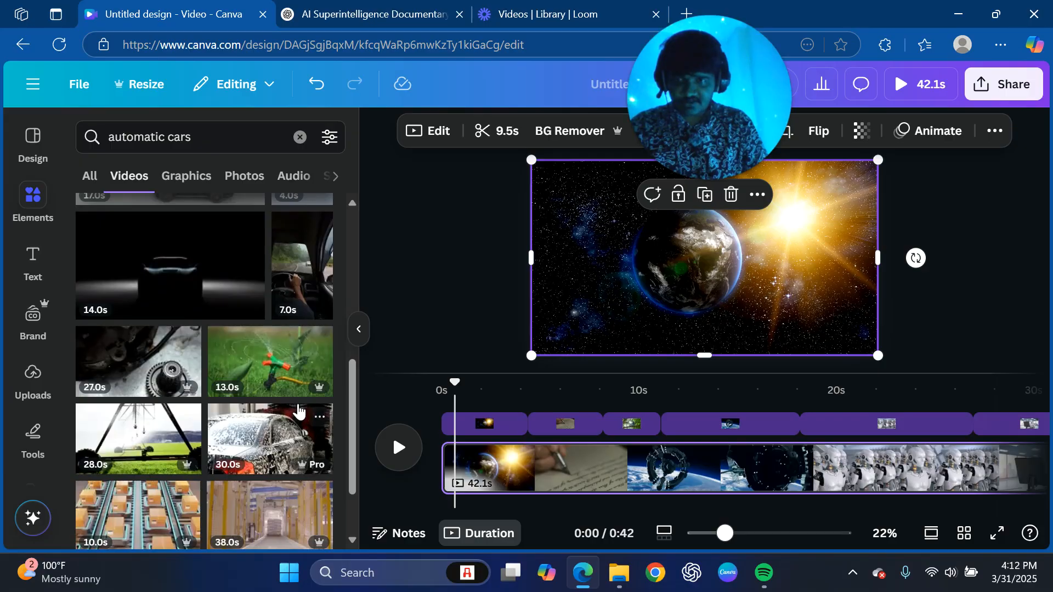
pyautogui.scroll(-2, 273, 433)
pyautogui.scroll(-4, 273, 432)
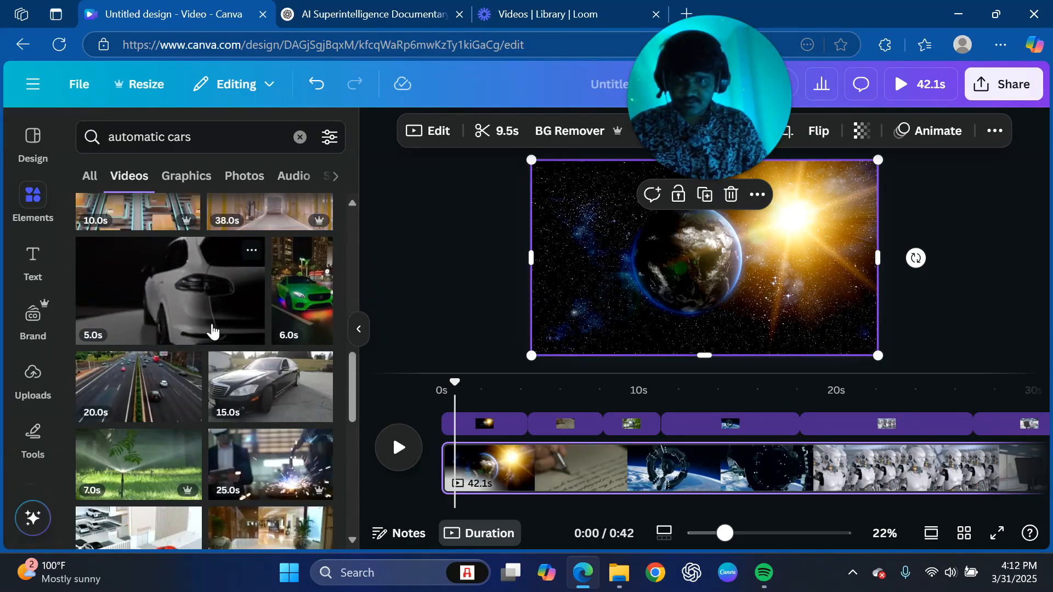
pyautogui.scroll(-3, 252, 414)
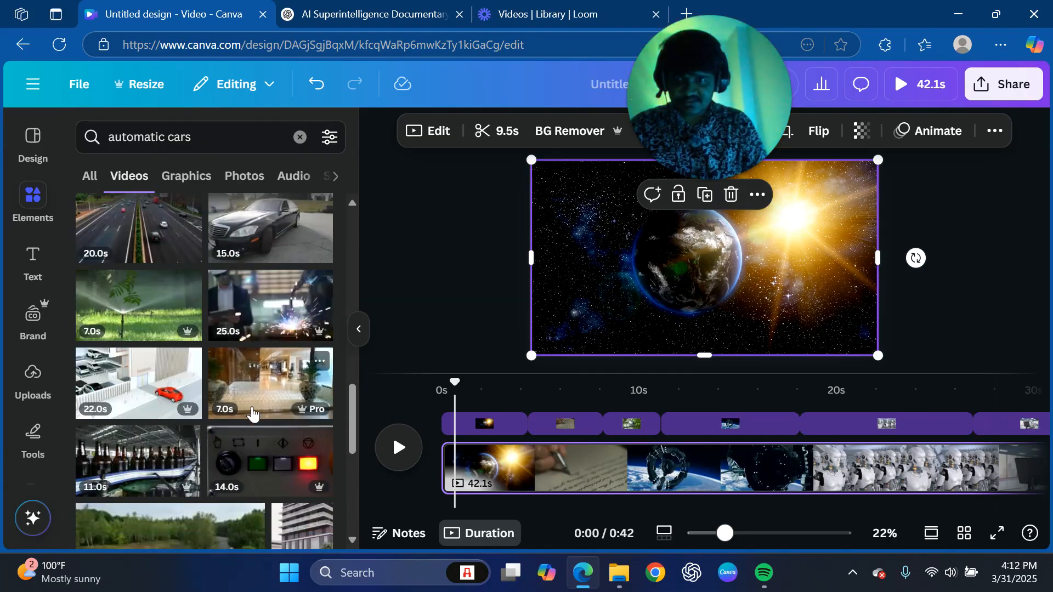
pyautogui.scroll(-3, 171, 386)
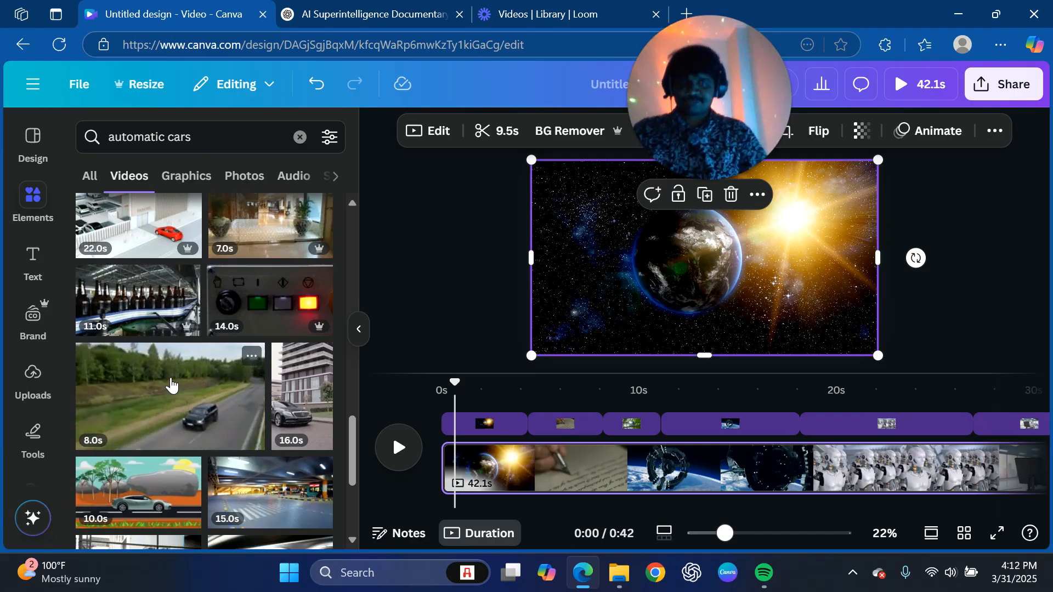
pyautogui.scroll(-8, 172, 386)
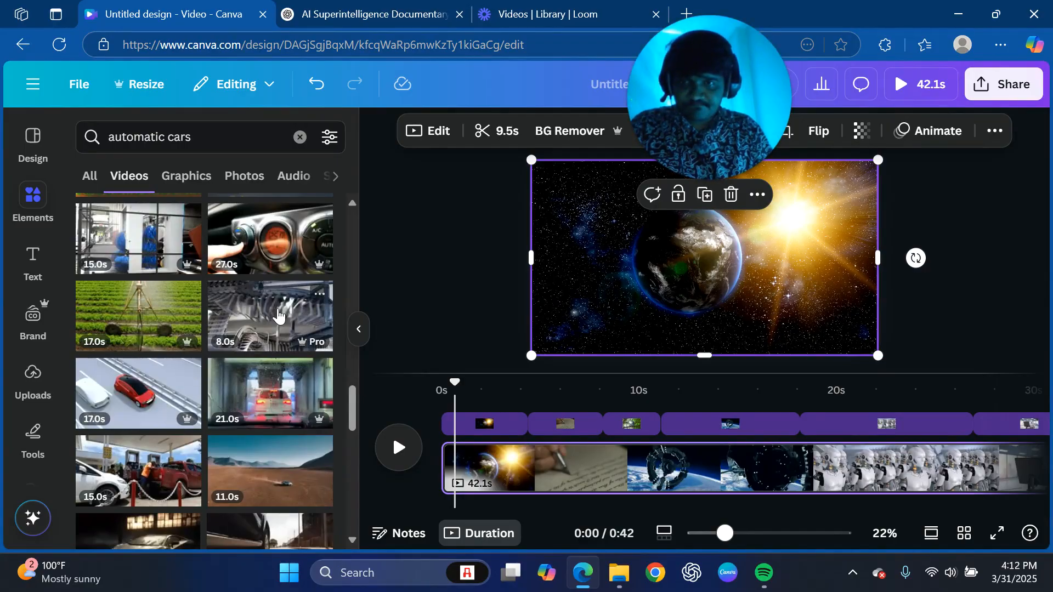
pyautogui.scroll(-3, 160, 360)
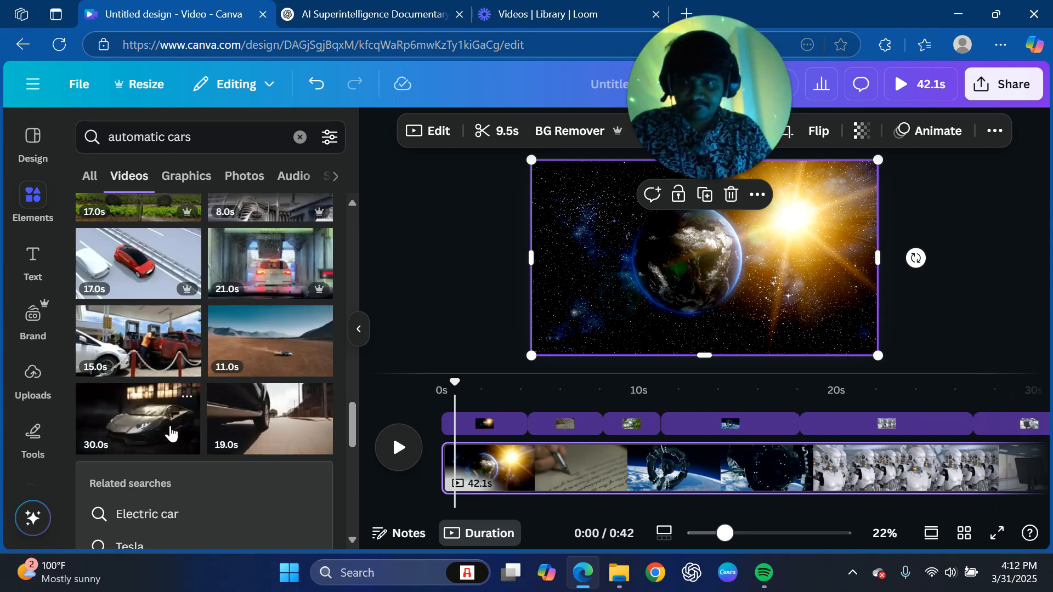
pyautogui.scroll(-10, 245, 405)
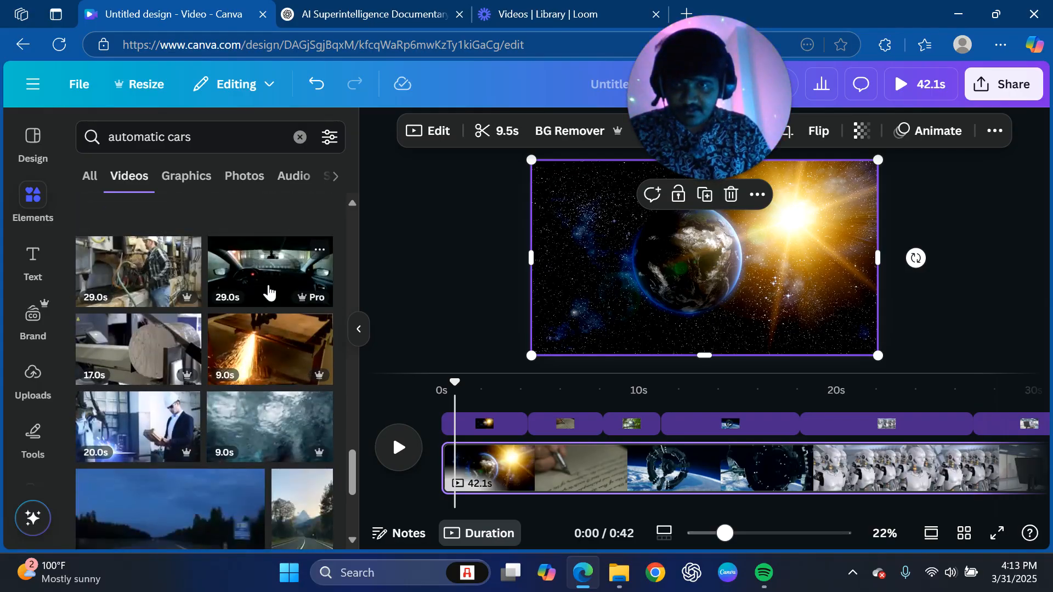
pyautogui.scroll(-5, 269, 292)
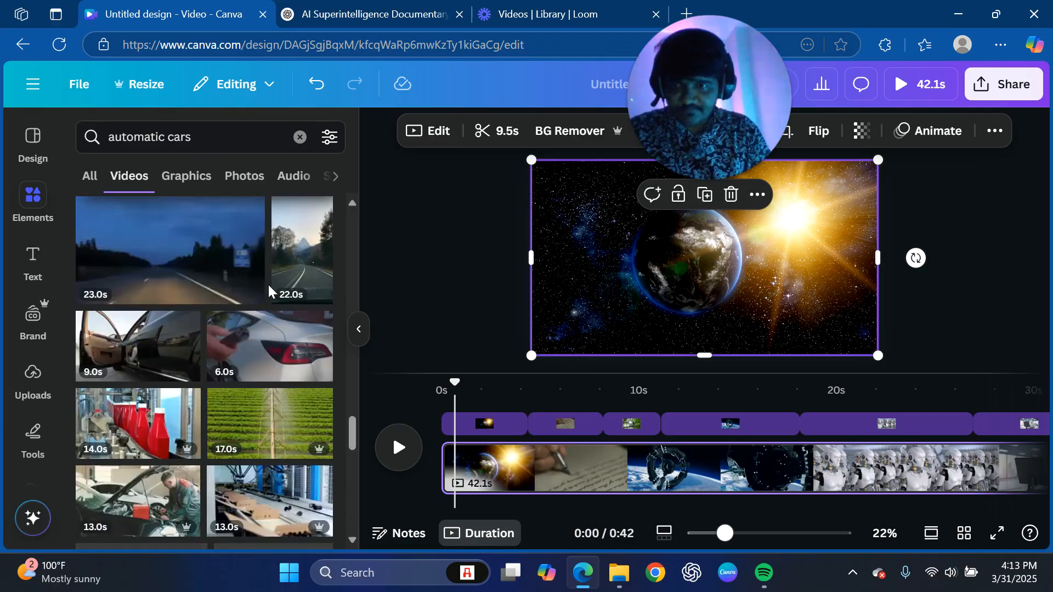
pyautogui.scroll(-3, 247, 347)
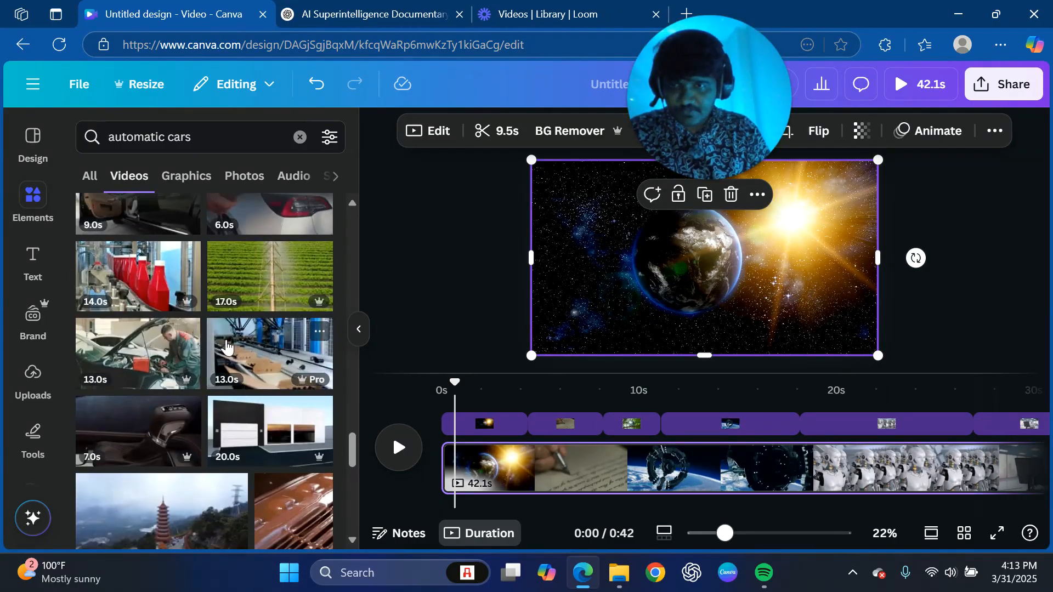
pyautogui.scroll(-4, 228, 348)
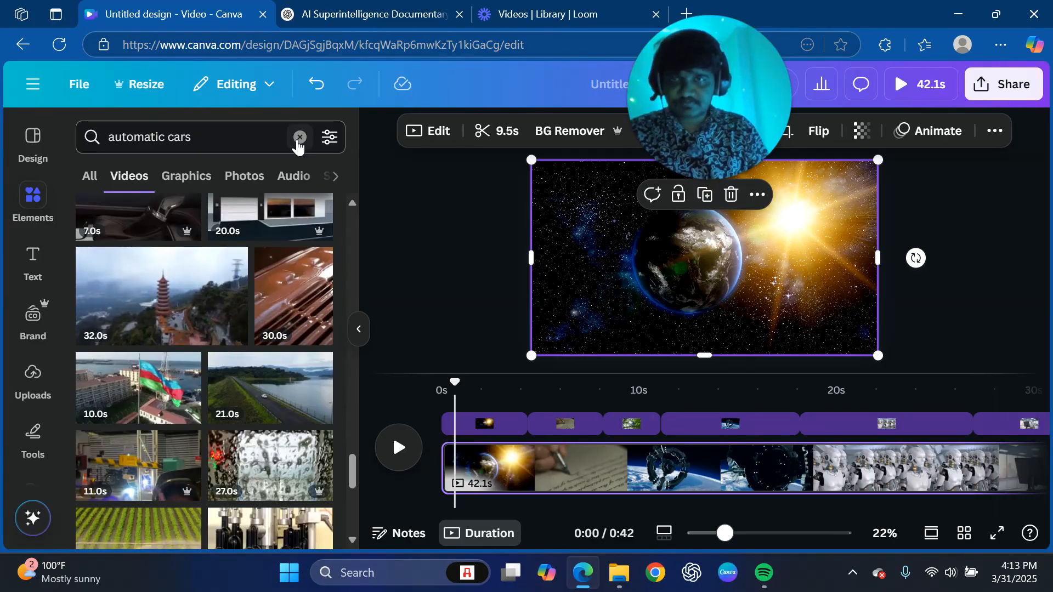
# Search the elements library for "ai", show only video results and browse through them.
pyautogui.click(299, 137)
pyautogui.write('ai')
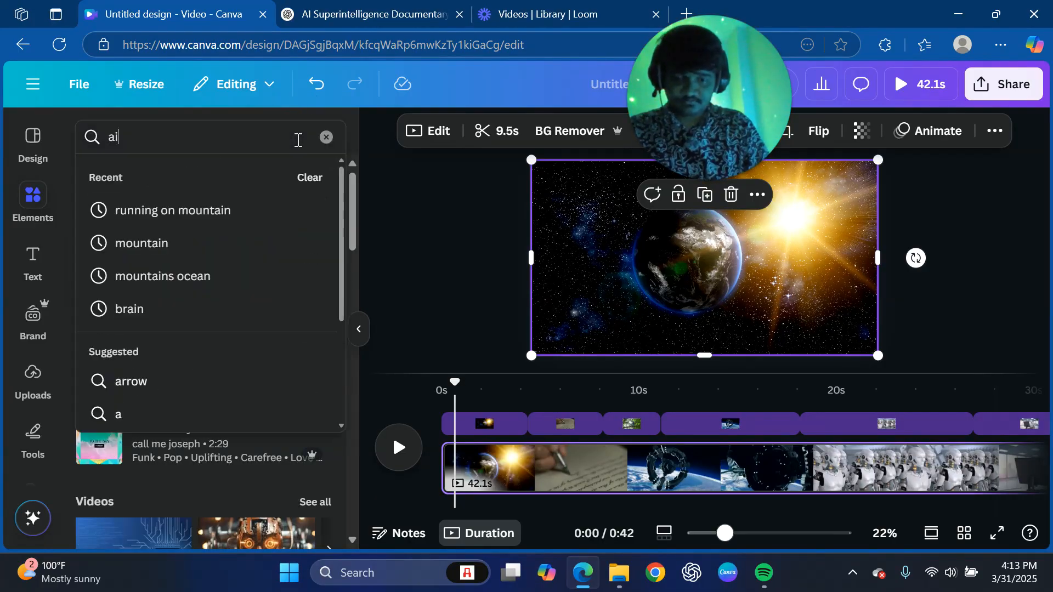
pyautogui.press('Return')
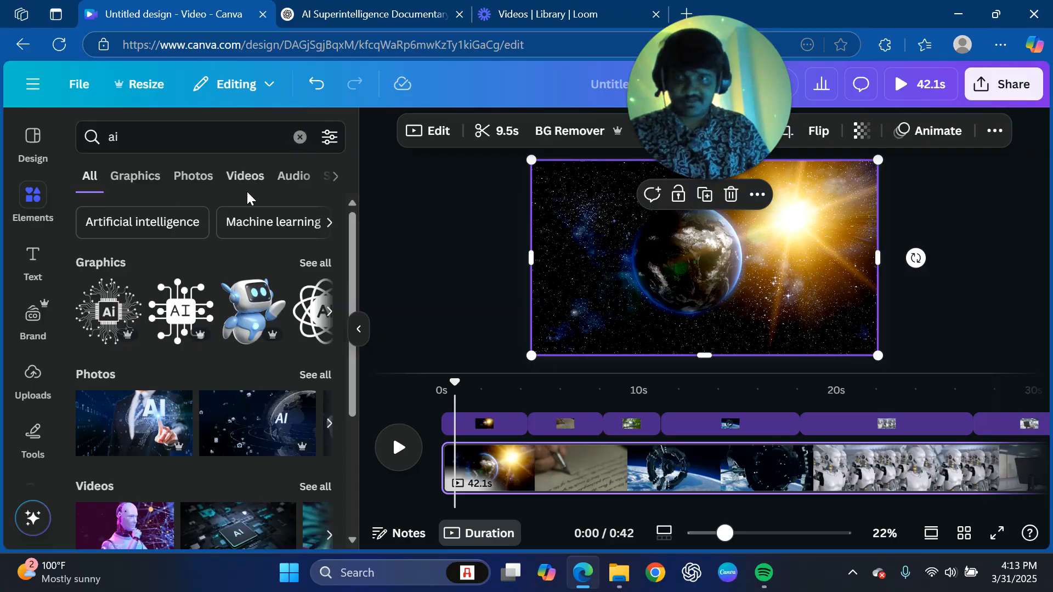
pyautogui.click(242, 181)
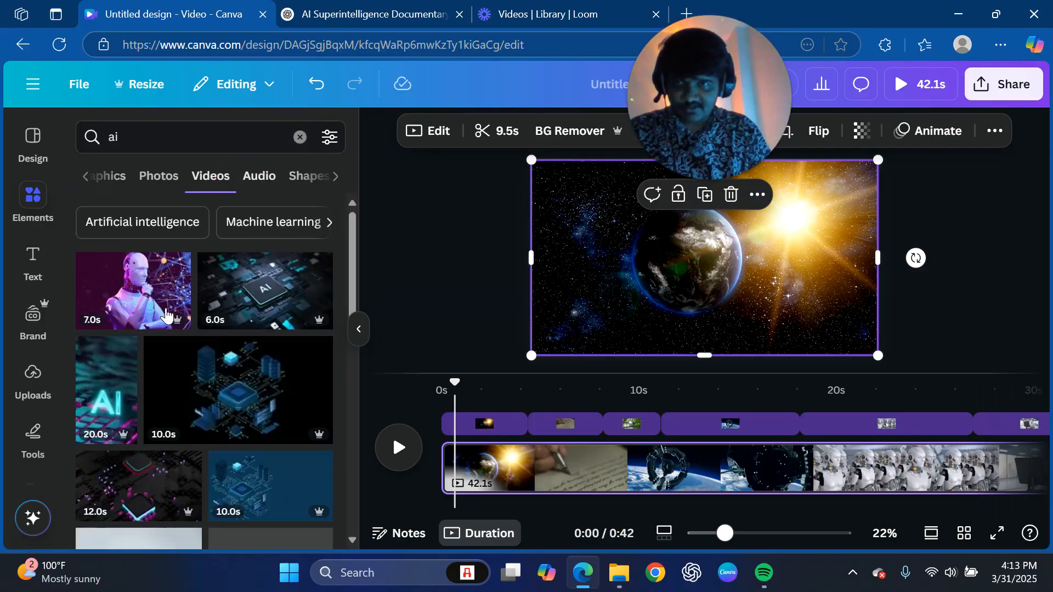
pyautogui.scroll(-3, 223, 324)
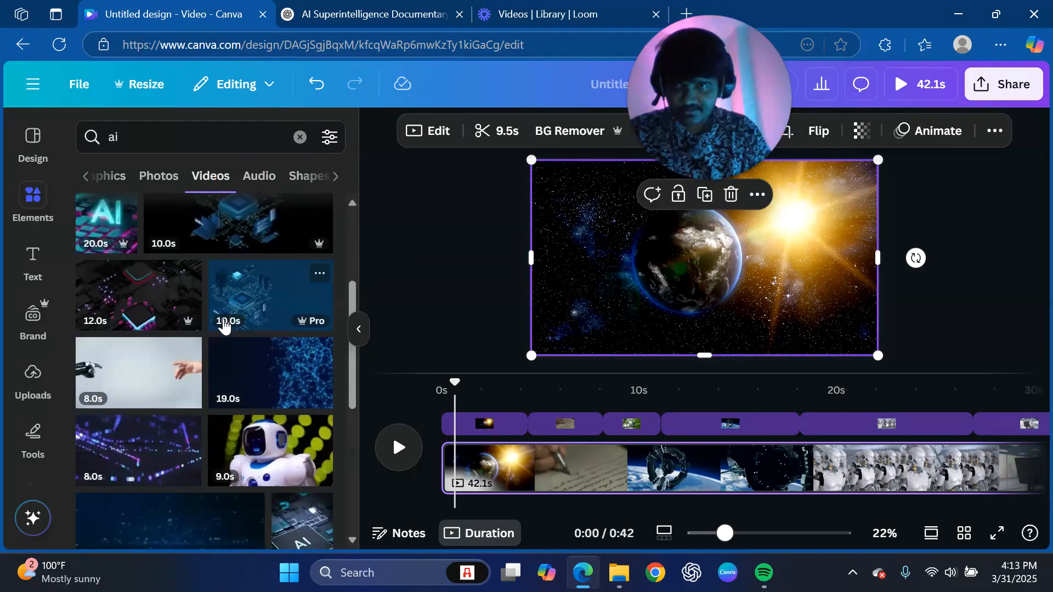
pyautogui.scroll(-3, 224, 326)
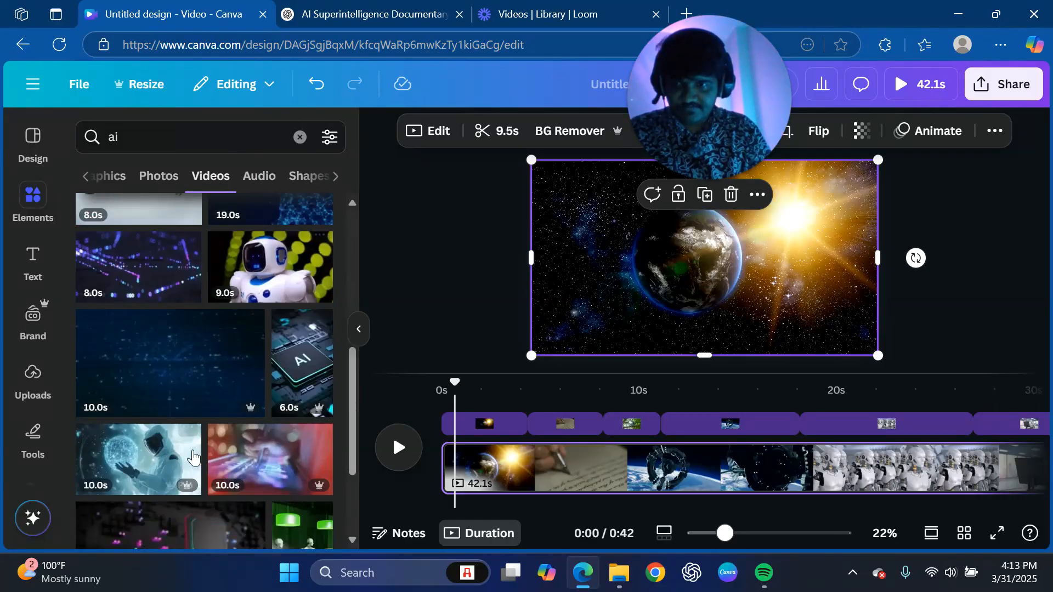
pyautogui.scroll(-10, 193, 456)
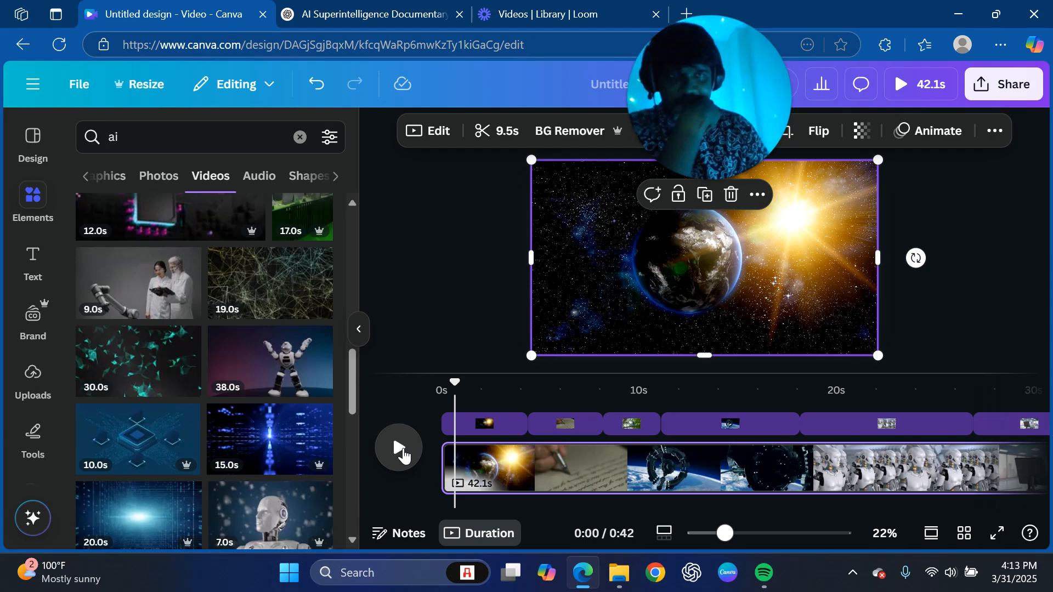
# Play the video from about 29 seconds into the robot-arm lab clip to check the footage against the narration.
pyautogui.moveTo(776, 513); pyautogui.dragTo(870, 513)
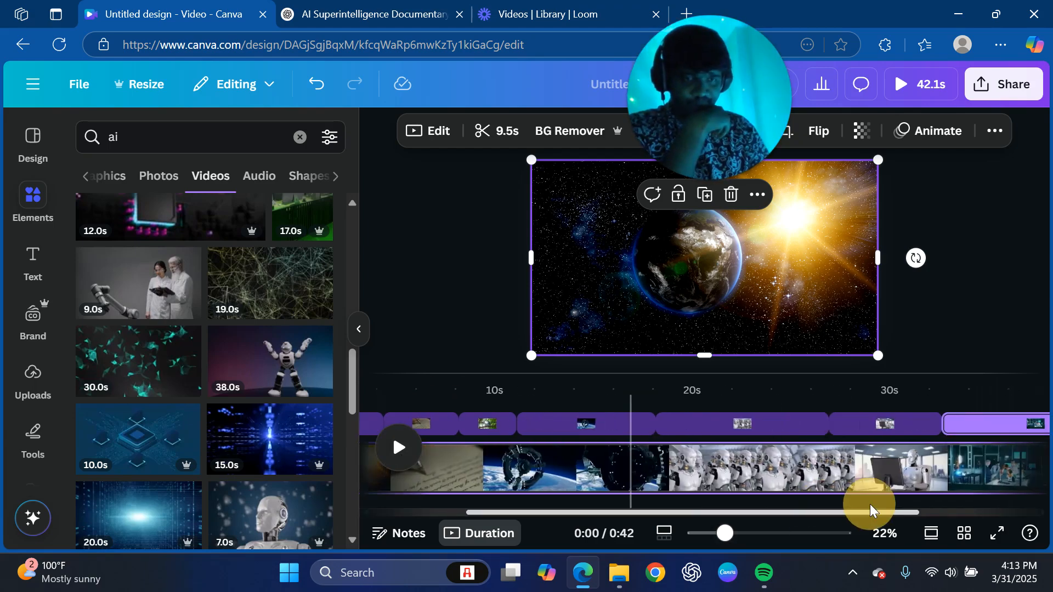
pyautogui.click(871, 409)
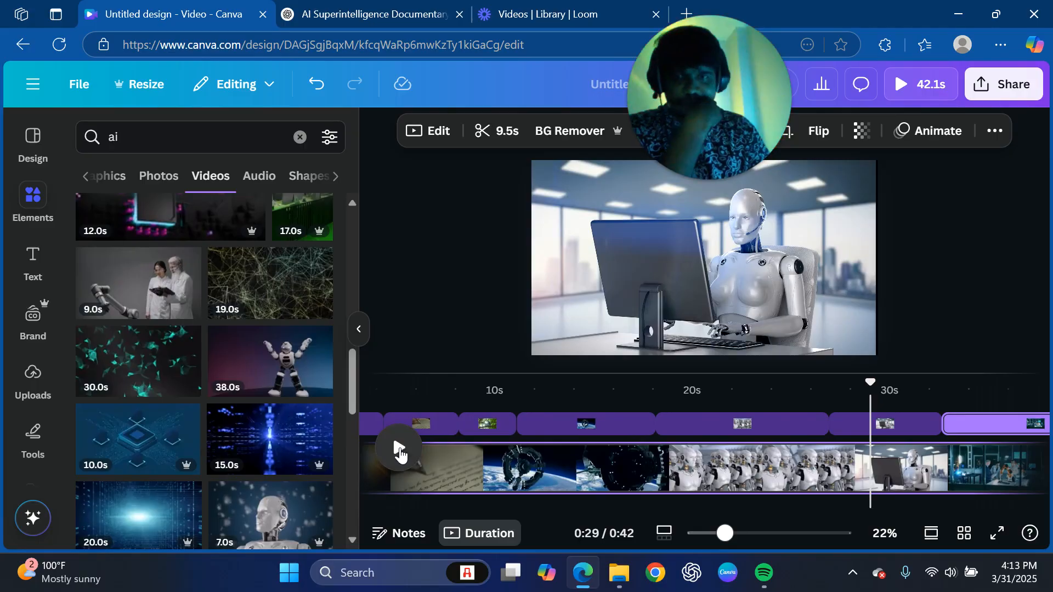
pyautogui.click(400, 451)
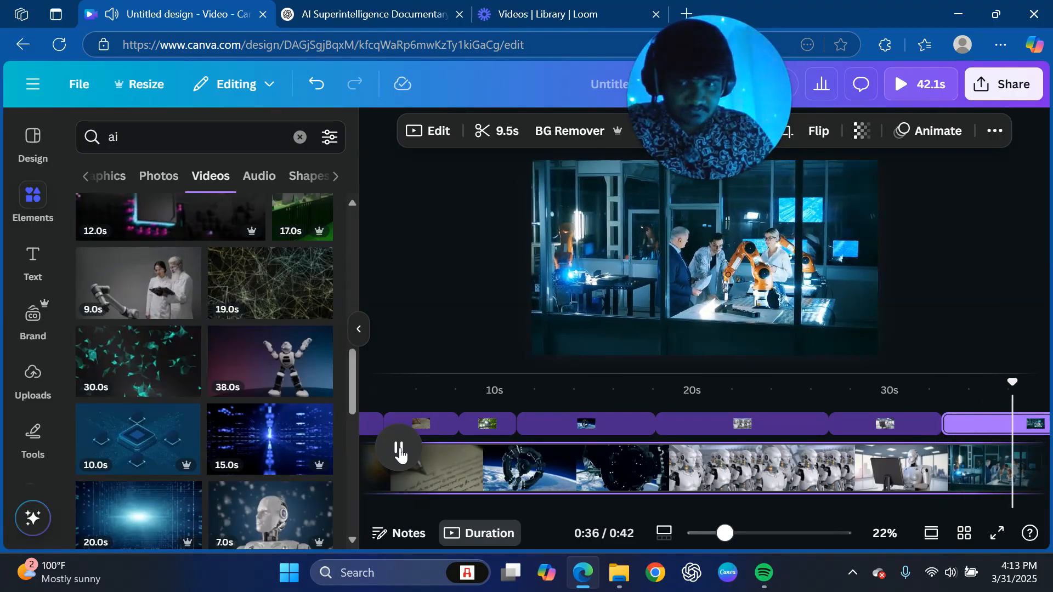
pyautogui.click(398, 448)
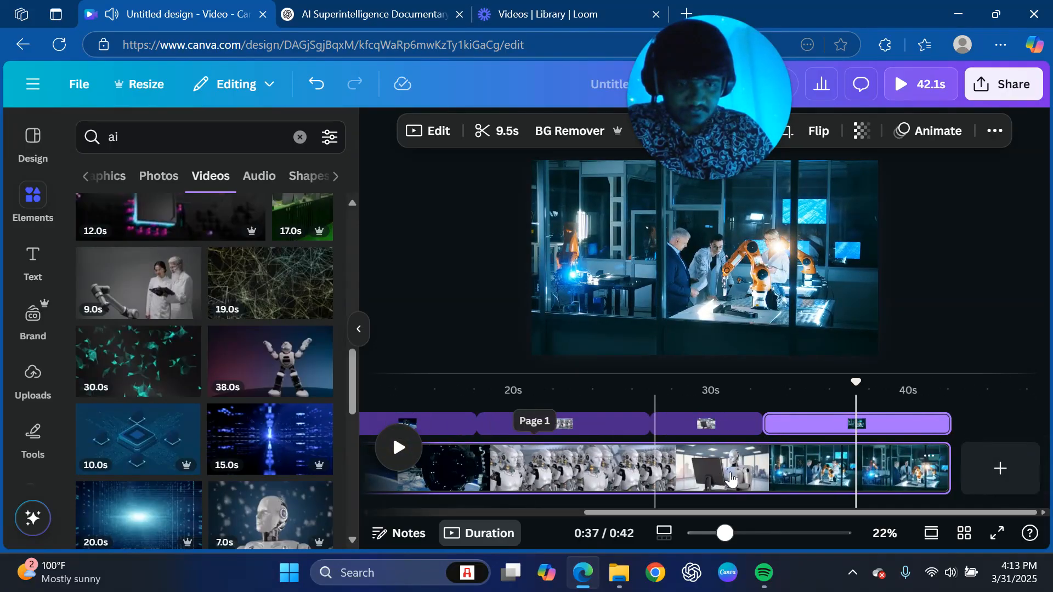
# Shorten the robot-arm lab clip to 5.6 seconds from its end and play the video back from about 33 seconds.
pyautogui.moveTo(949, 423); pyautogui.dragTo(780, 383)
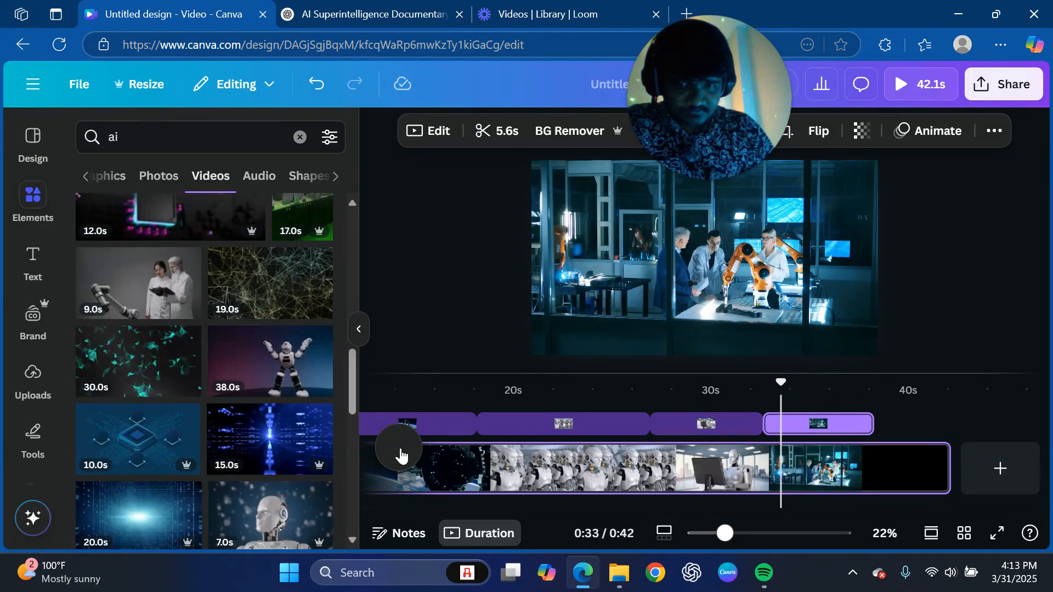
pyautogui.click(399, 449)
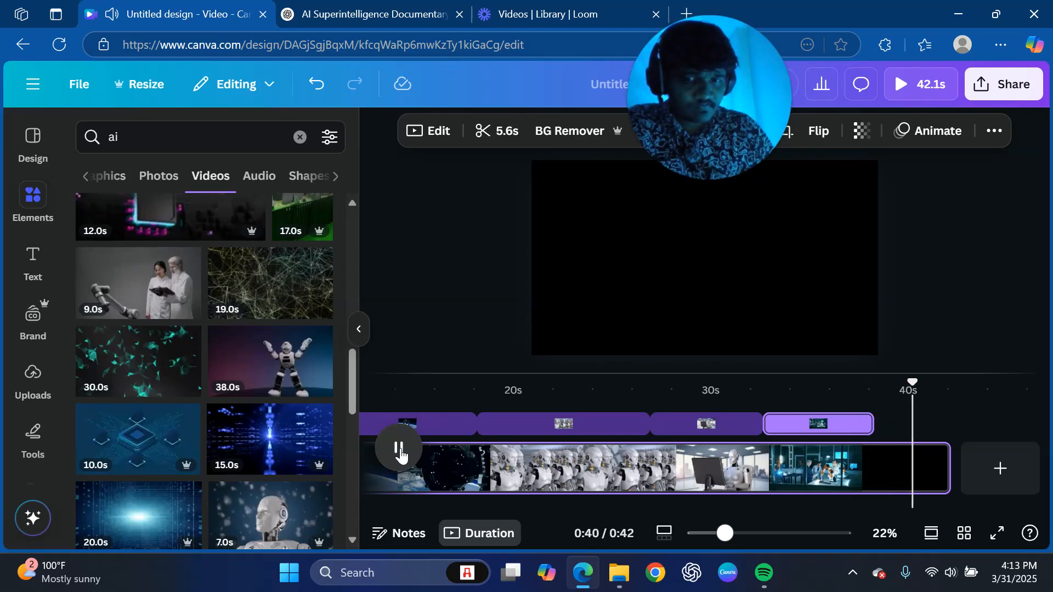
pyautogui.click(400, 450)
# Recheck the "ai" video results, then search the elements library for "robot" and show only videos.
pyautogui.scroll(6, 187, 395)
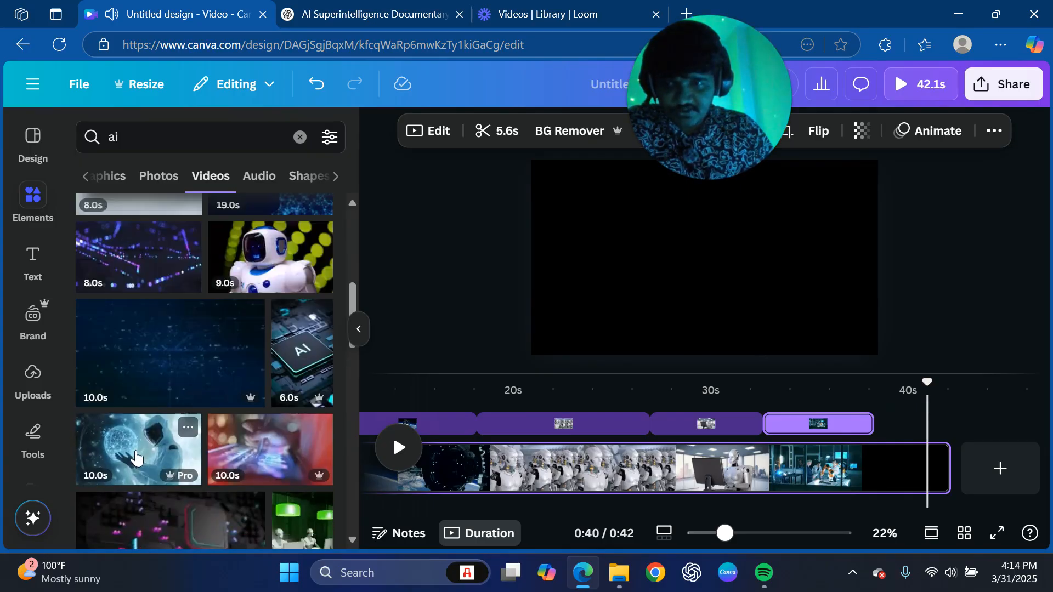
pyautogui.scroll(4, 202, 388)
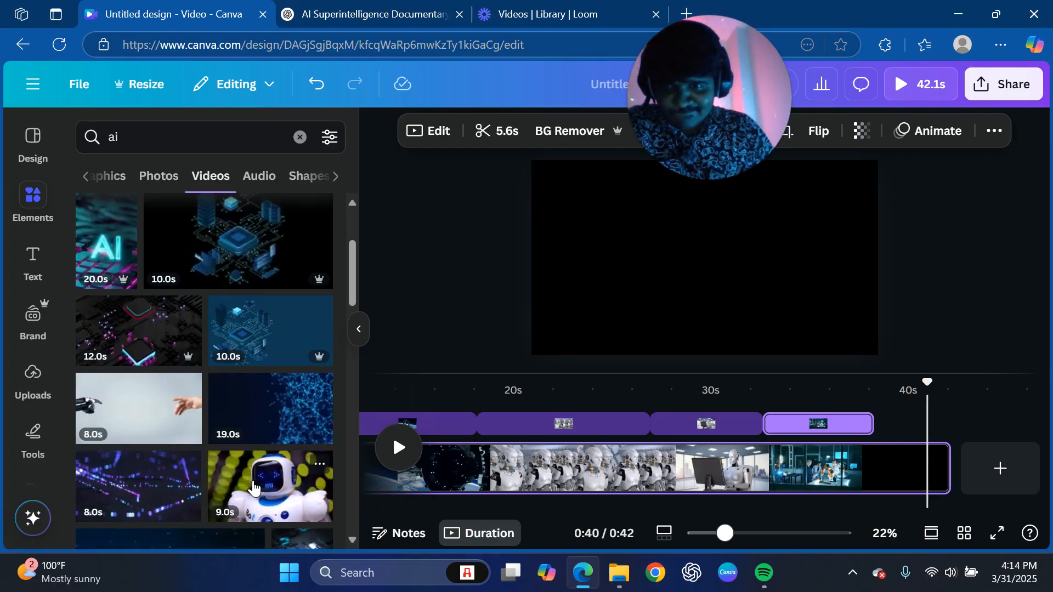
pyautogui.scroll(3, 168, 408)
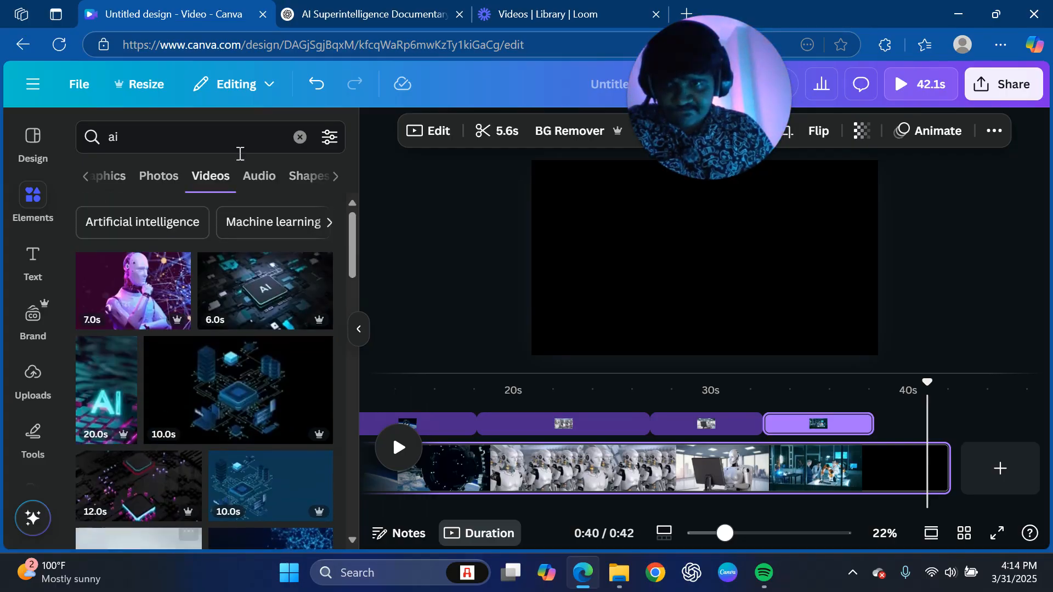
pyautogui.click(300, 138)
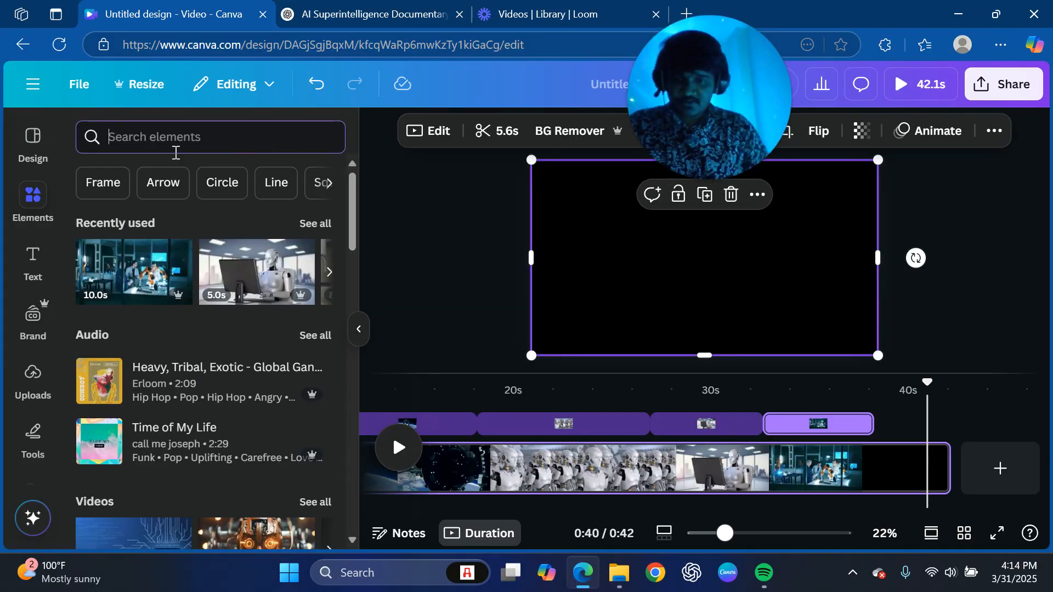
pyautogui.write('robot')
pyautogui.press('Return')
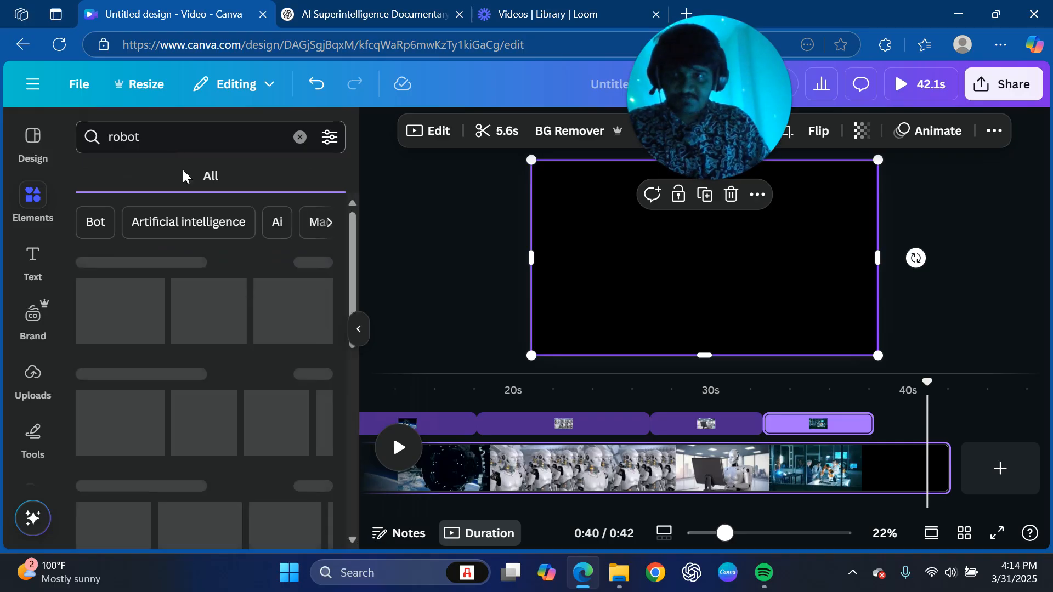
pyautogui.click(243, 187)
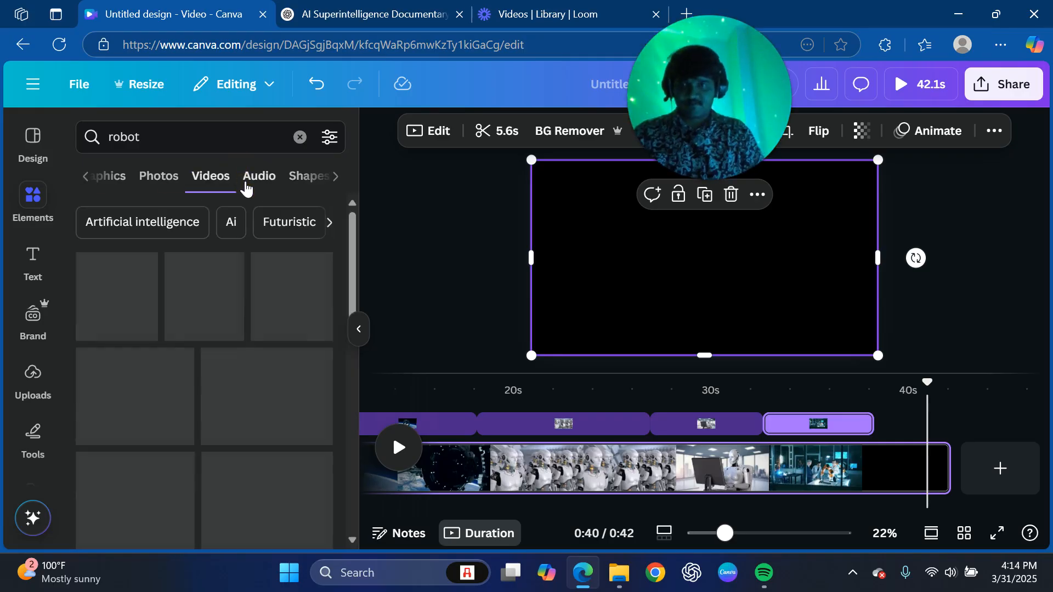
# Browse the "robot" video results for a clip to place after the robot-arm lab footage.
pyautogui.scroll(-5, 222, 328)
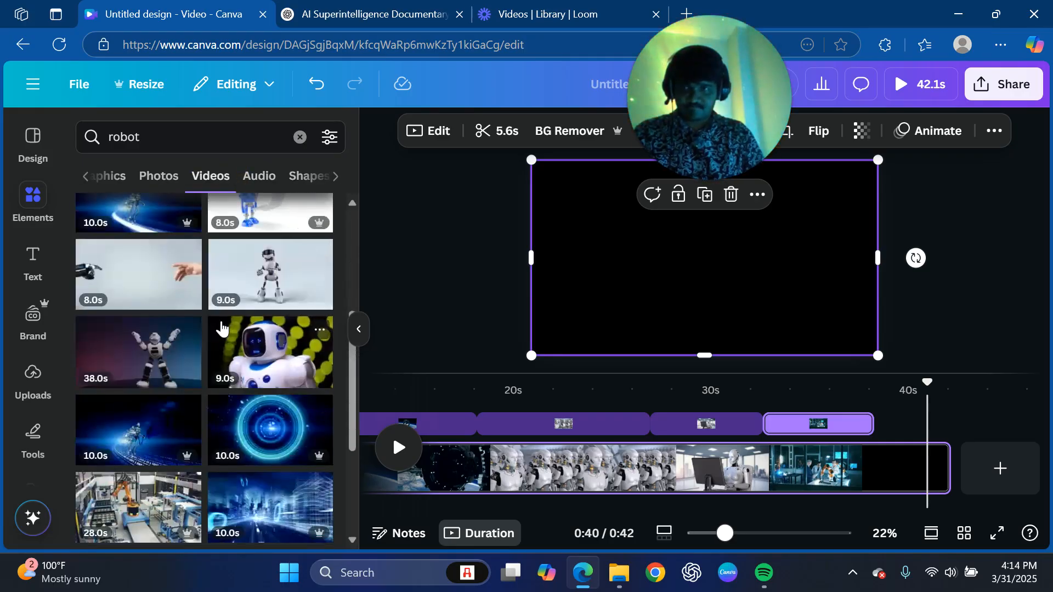
pyautogui.scroll(-3, 170, 332)
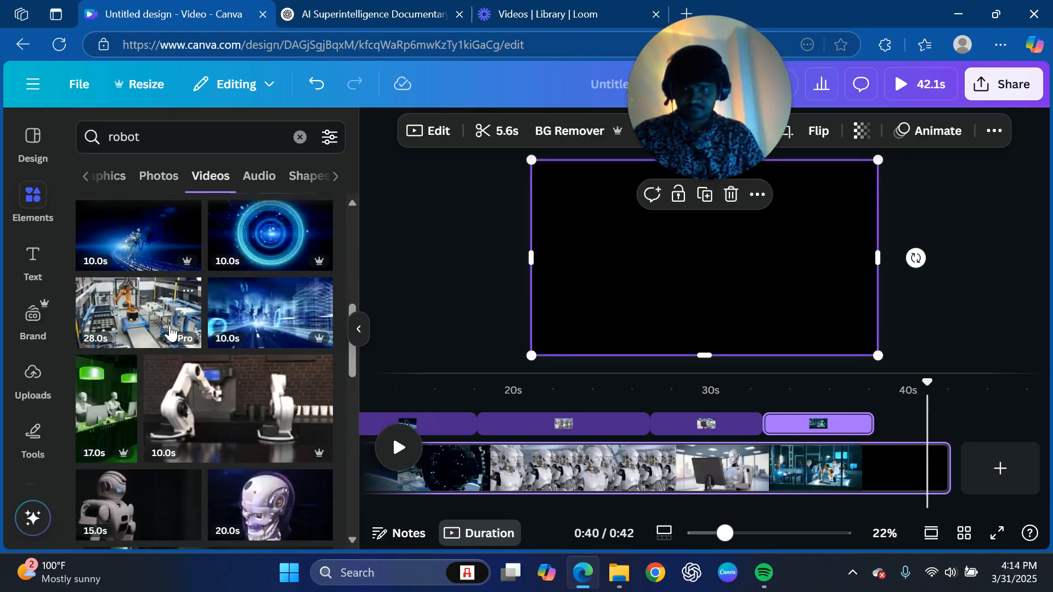
pyautogui.scroll(-4, 170, 332)
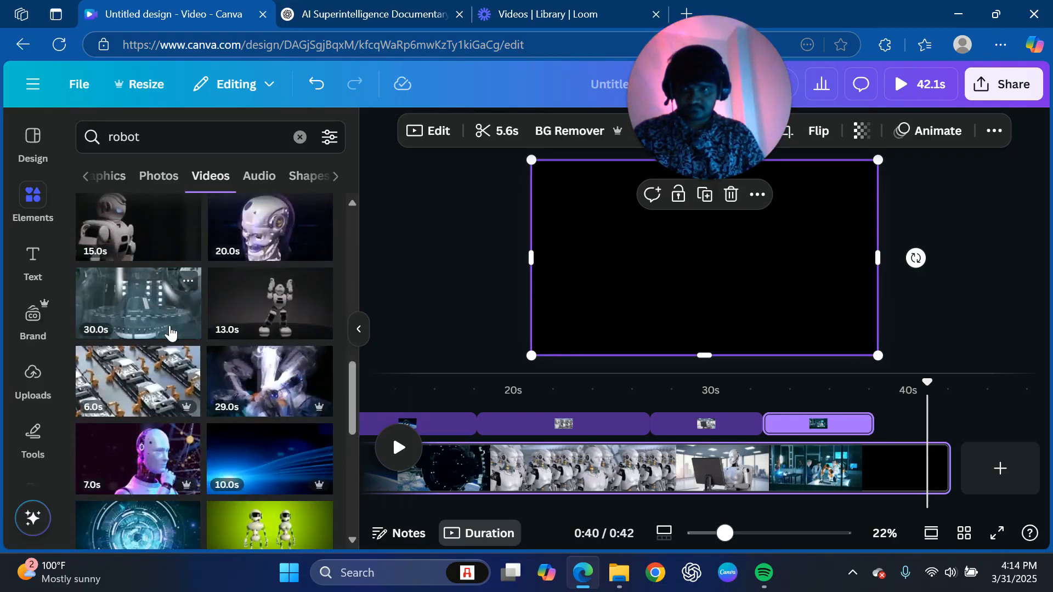
pyautogui.scroll(-5, 170, 332)
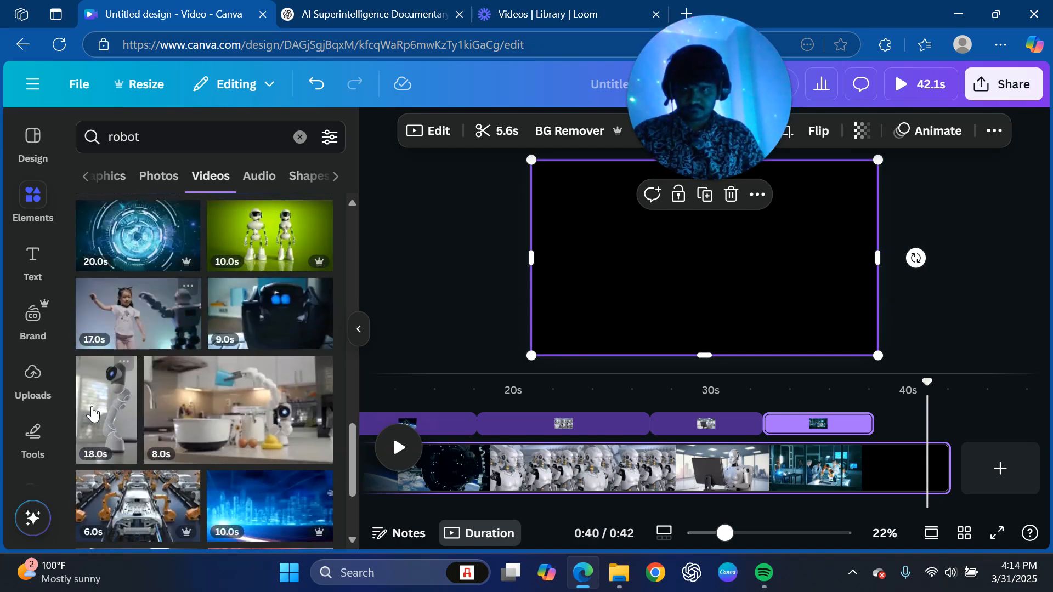
pyautogui.scroll(-3, 170, 371)
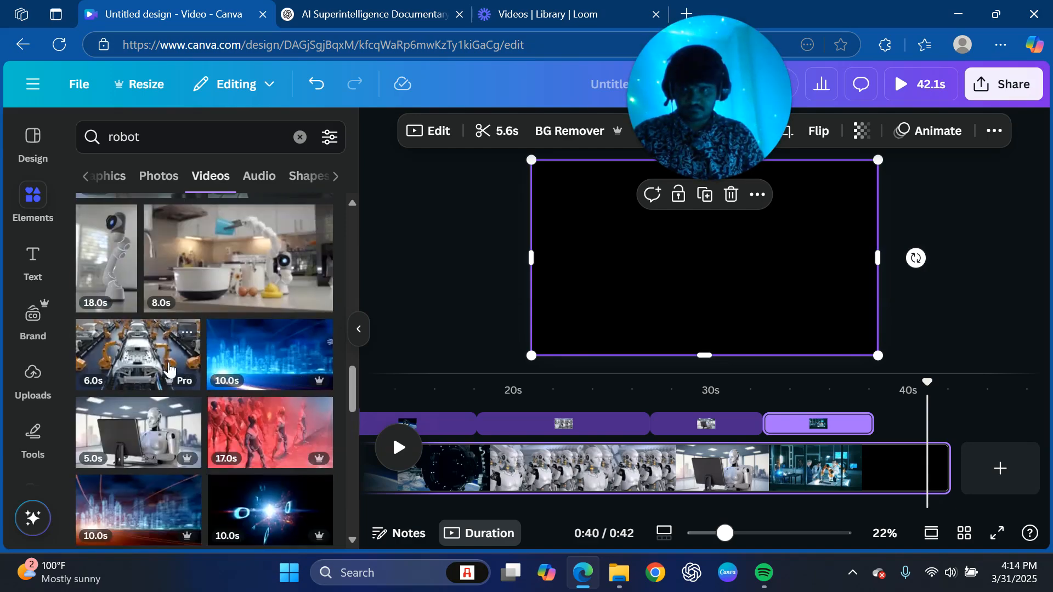
pyautogui.scroll(-5, 145, 362)
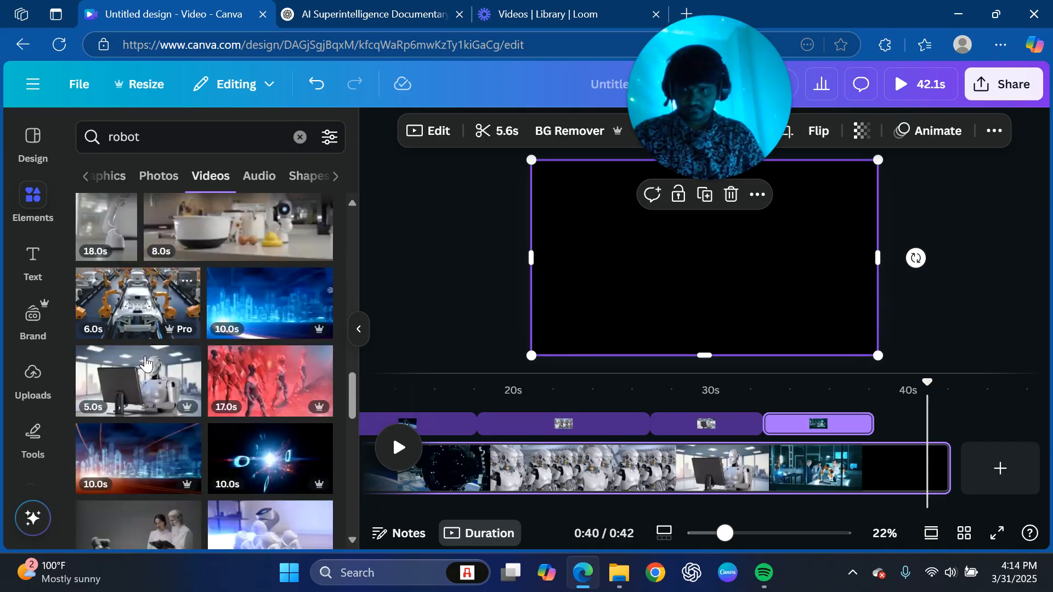
pyautogui.scroll(-7, 145, 359)
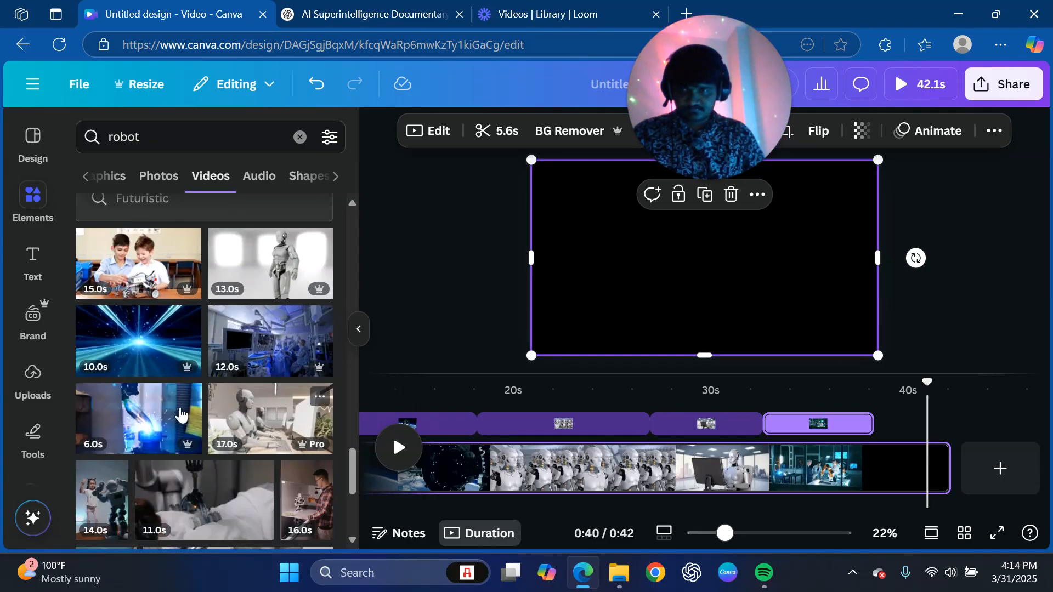
pyautogui.scroll(-1, 175, 415)
pyautogui.scroll(-2, 175, 415)
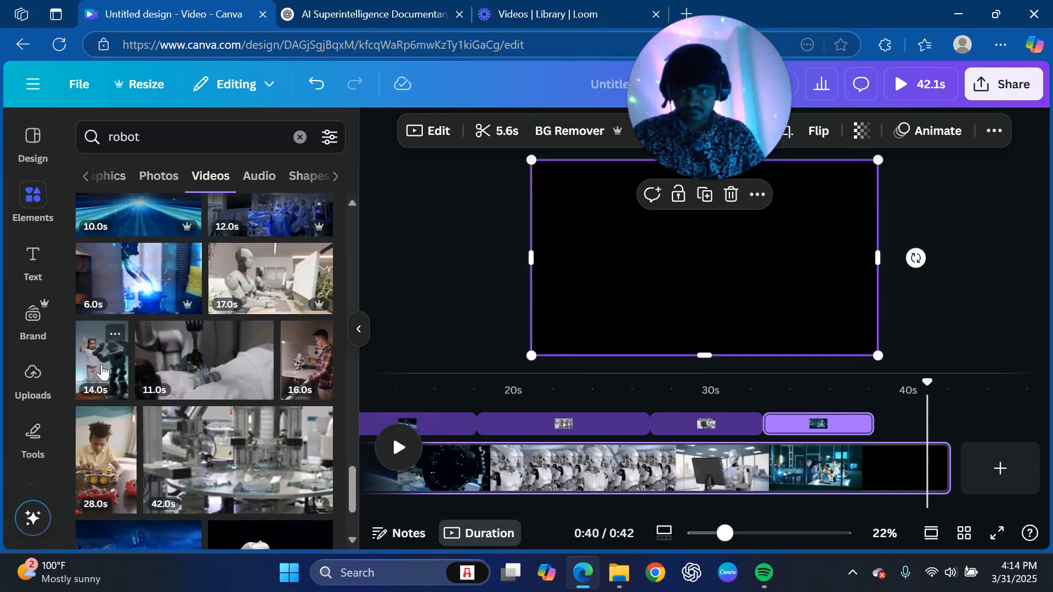
pyautogui.scroll(-3, 180, 366)
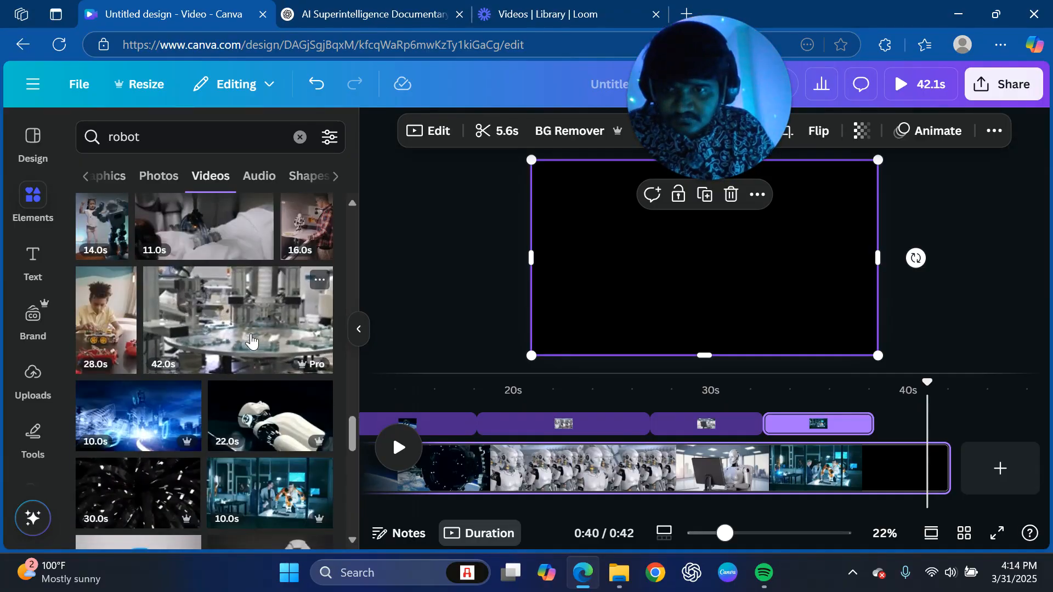
pyautogui.scroll(-2, 180, 366)
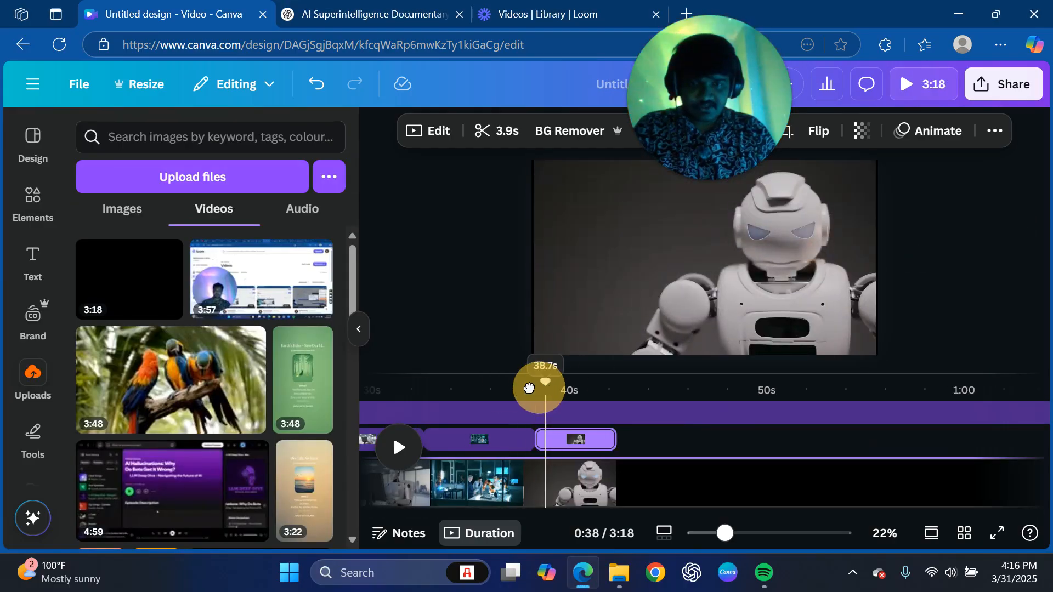
# Play the video from about 38 seconds to check the white robot clip against the narration.
pyautogui.click(528, 383)
pyautogui.click(391, 451)
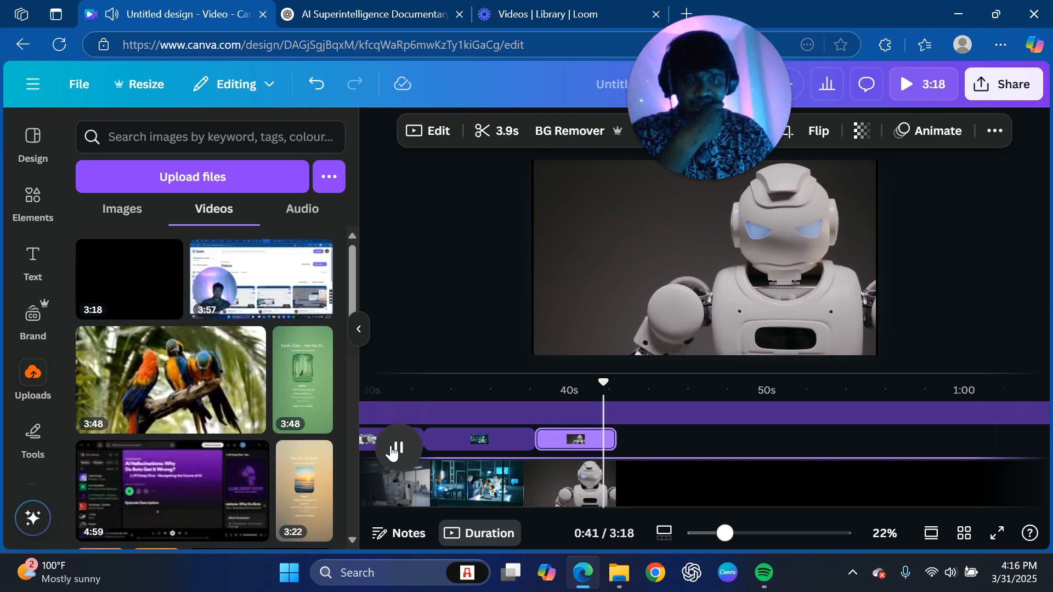
pyautogui.click(391, 452)
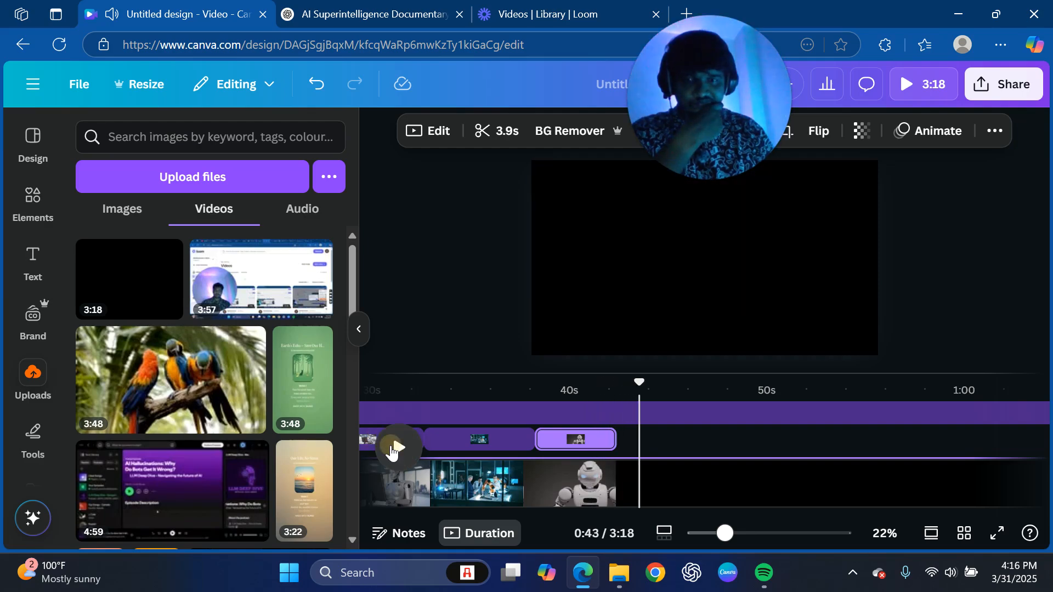
# Find the full-length black video at the bottom of the design's layers, just above the background, and delete it.
pyautogui.click(993, 134)
pyautogui.click(941, 168)
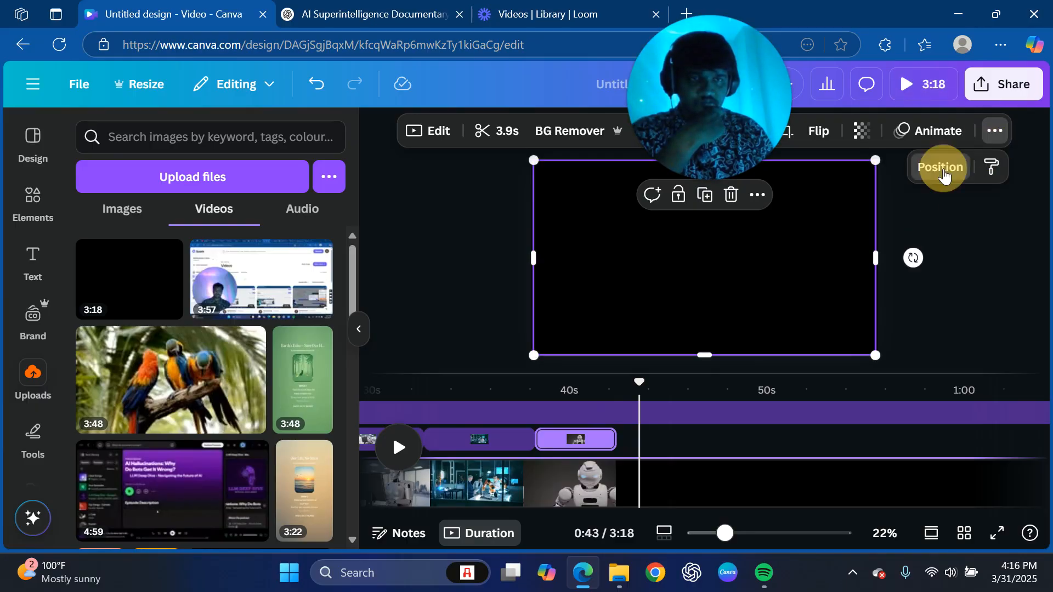
pyautogui.scroll(-5, 136, 406)
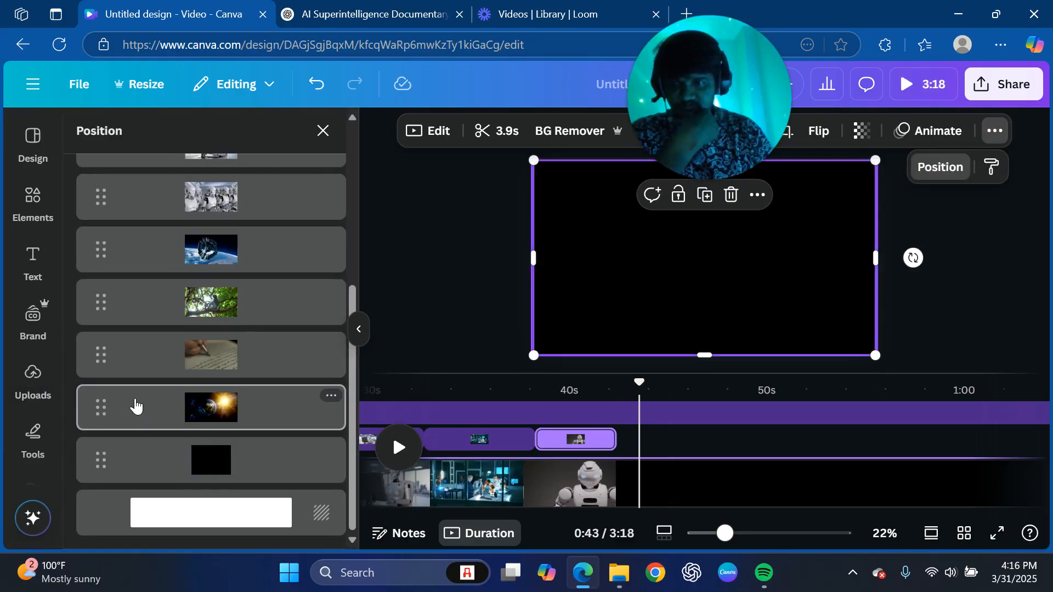
pyautogui.click(179, 455)
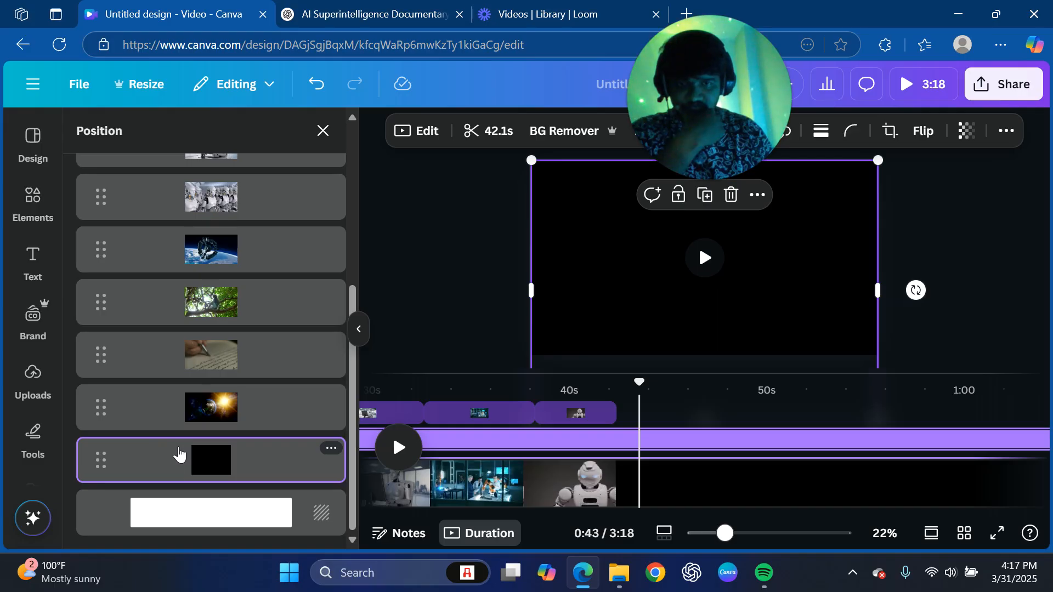
pyautogui.scroll(10, 207, 475)
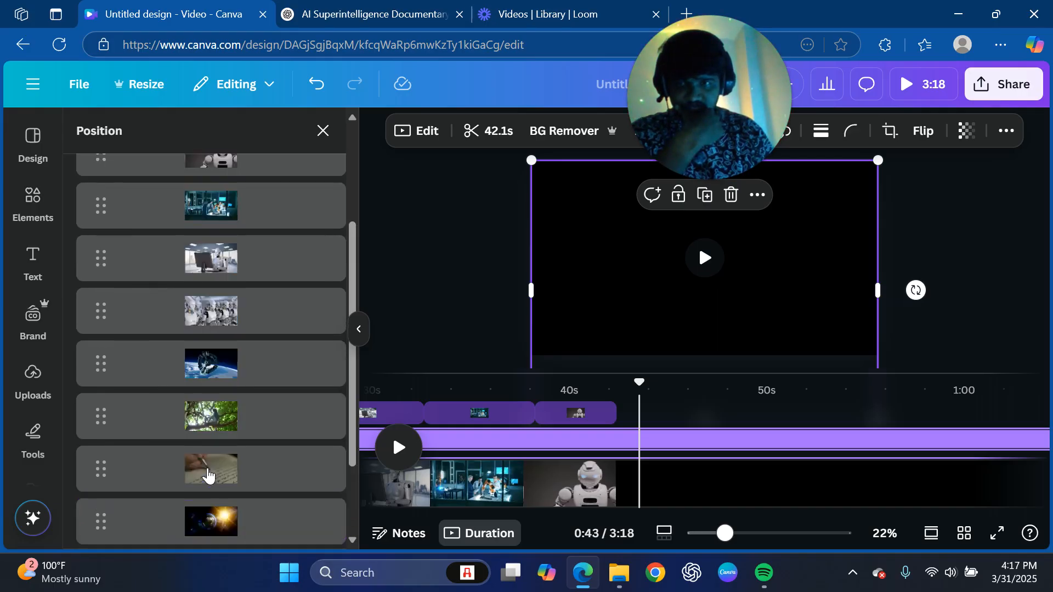
pyautogui.scroll(2, 208, 475)
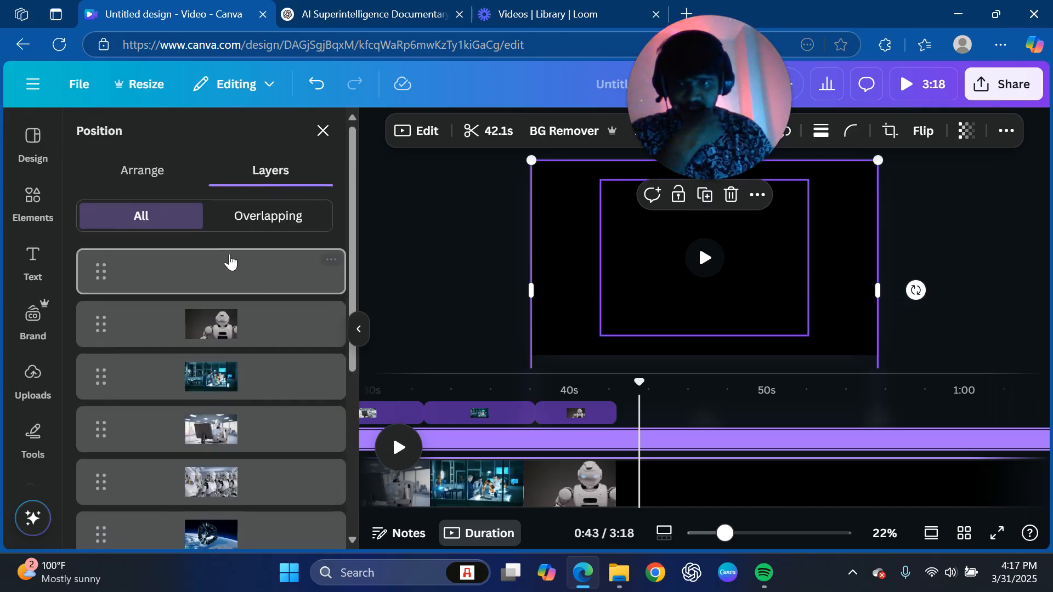
pyautogui.scroll(-5, 225, 277)
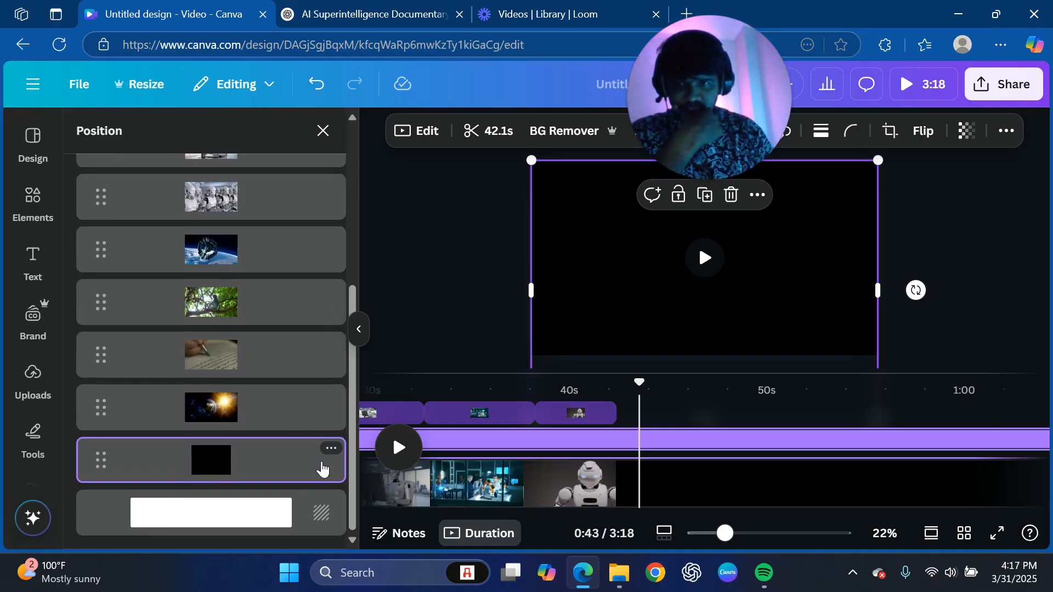
pyautogui.click(330, 455)
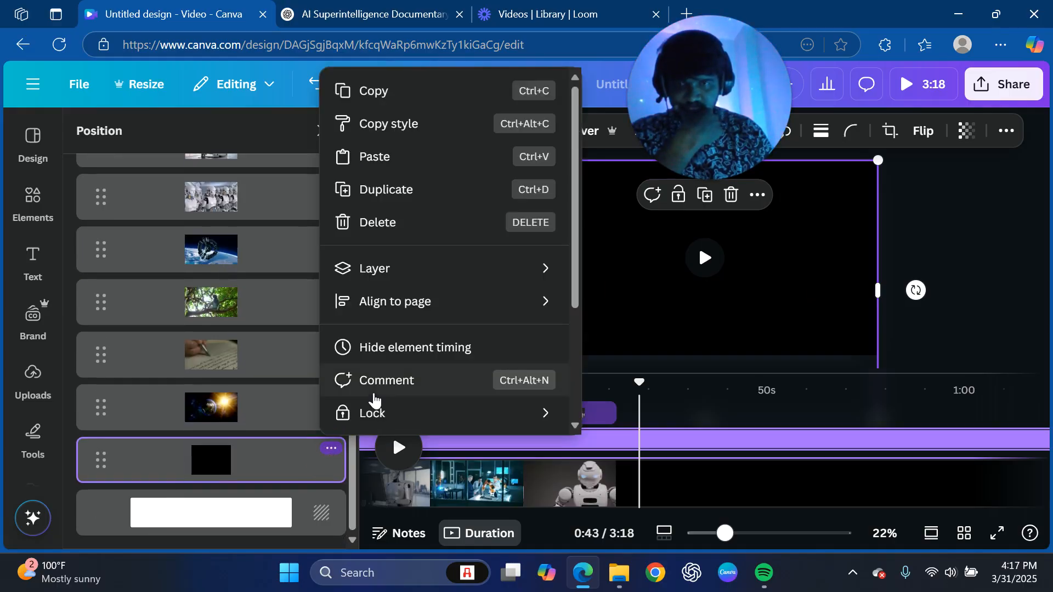
pyautogui.scroll(-1, 423, 274)
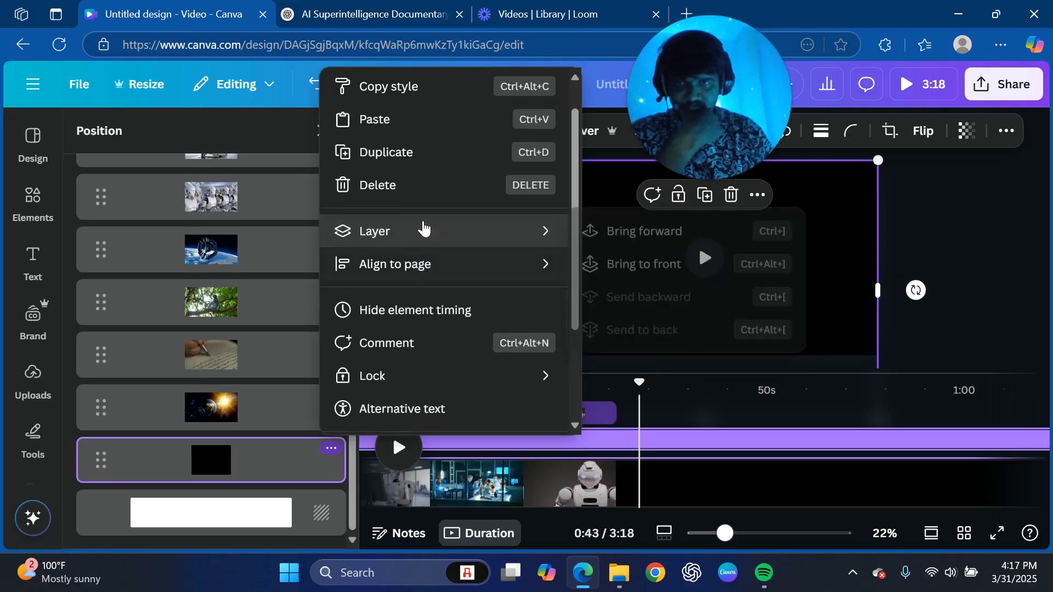
pyautogui.click(423, 186)
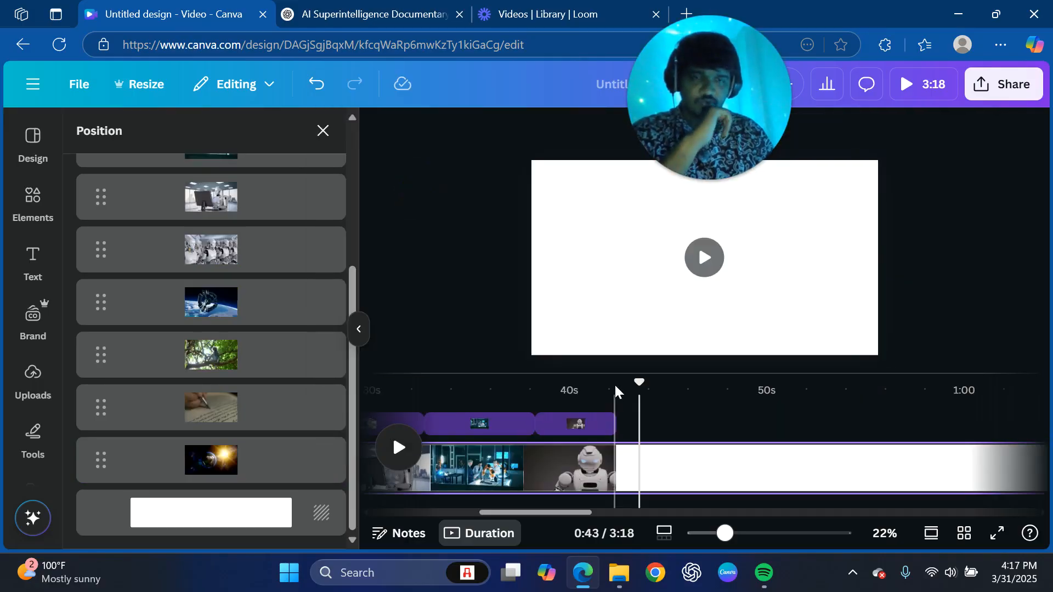
# Play the video from about 37 seconds to check the narration past the end of the white robot clip.
pyautogui.click(518, 408)
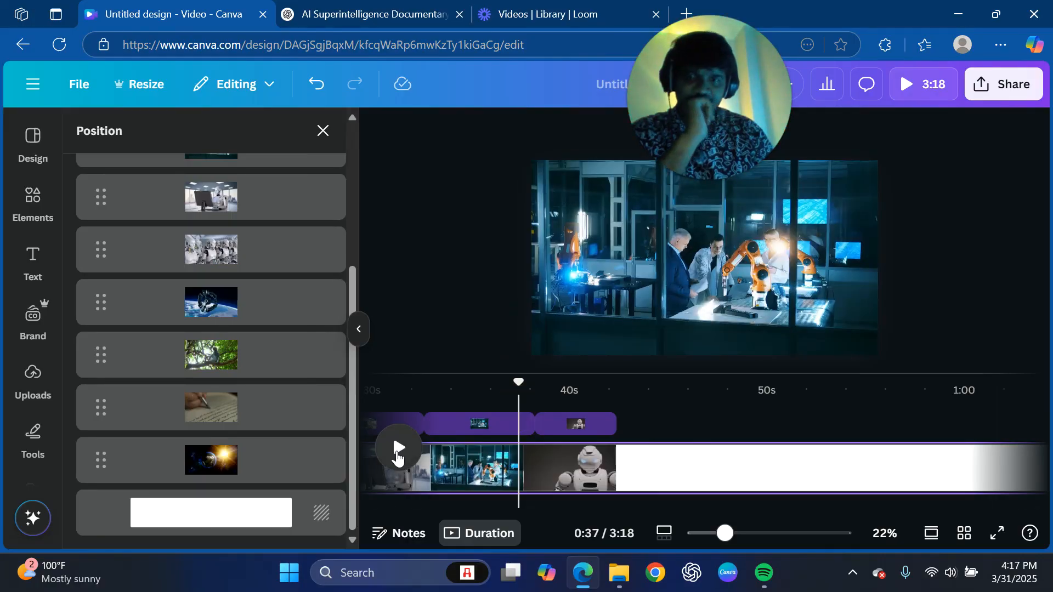
pyautogui.click(399, 451)
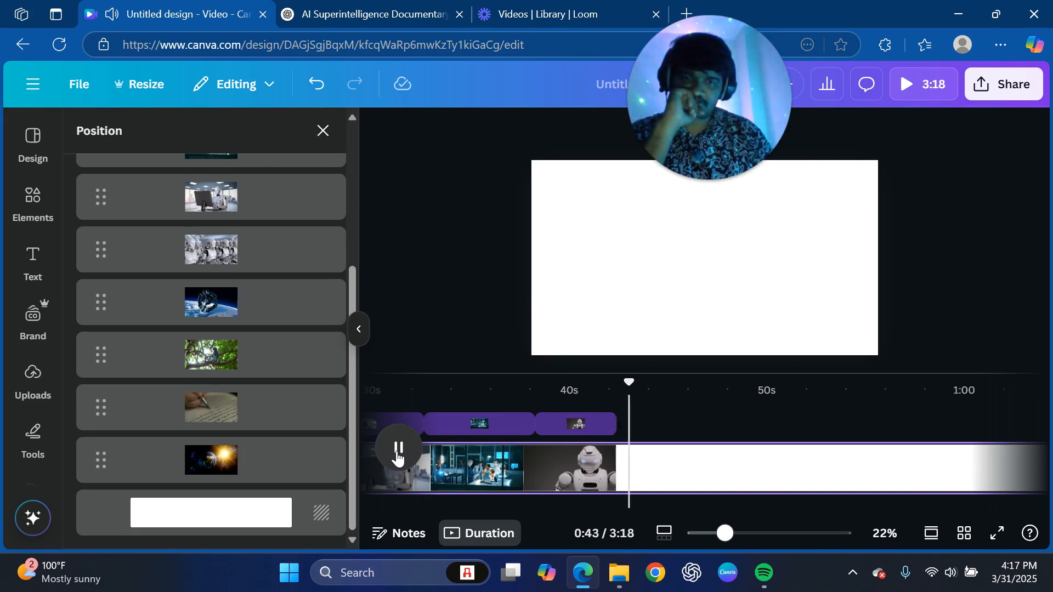
pyautogui.click(399, 450)
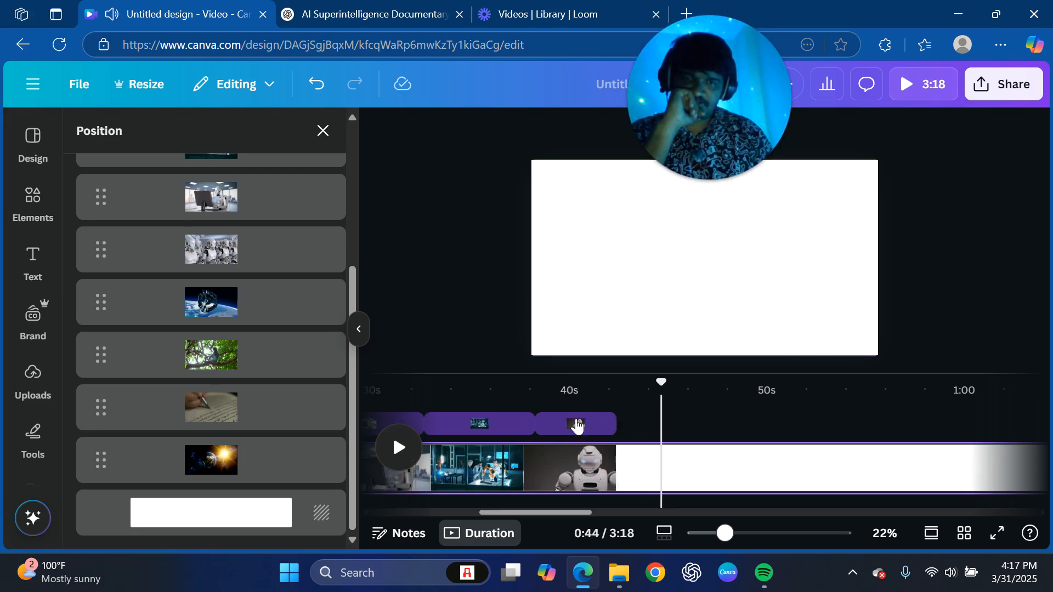
# Extend the white robot clip's end to about 44 seconds on the timeline, checking the timing by playing from about 37 seconds.
pyautogui.moveTo(613, 420); pyautogui.dragTo(641, 419)
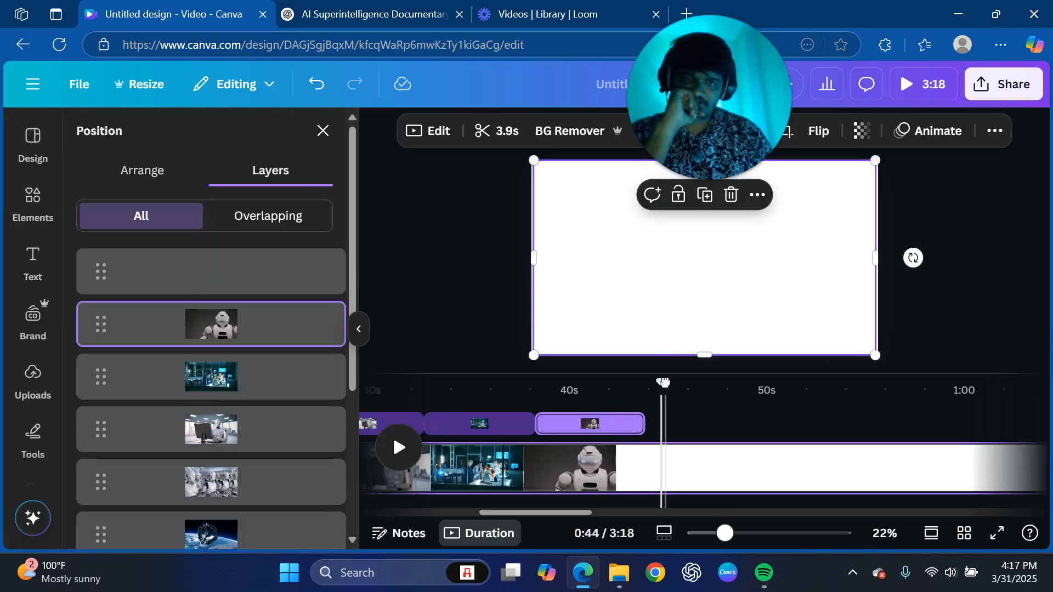
pyautogui.moveTo(664, 383); pyautogui.dragTo(516, 383)
pyautogui.click(399, 448)
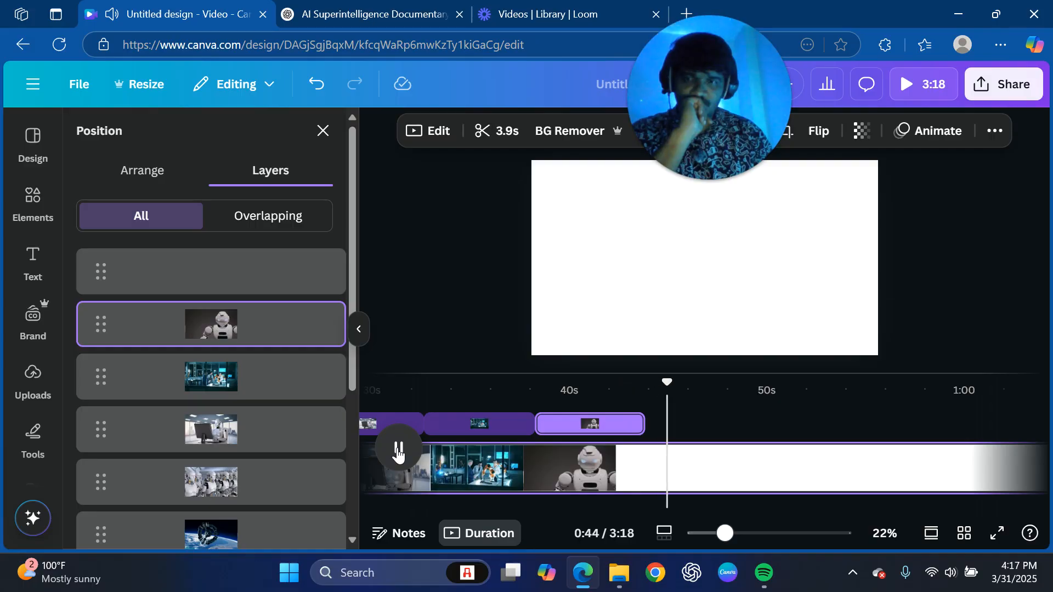
pyautogui.click(399, 453)
pyautogui.moveTo(639, 423); pyautogui.dragTo(656, 421)
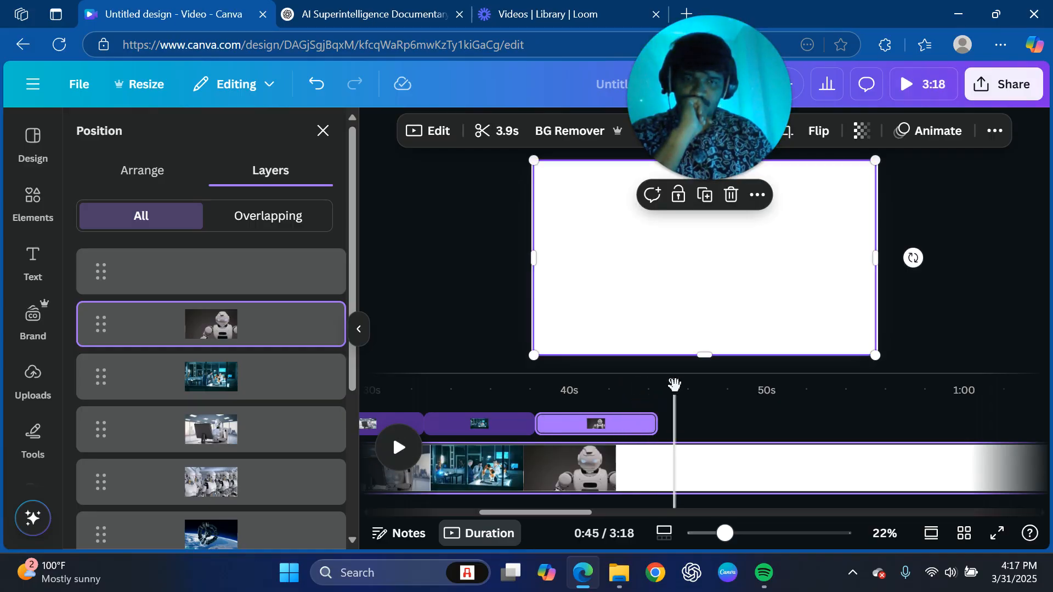
pyautogui.moveTo(675, 384); pyautogui.dragTo(516, 384)
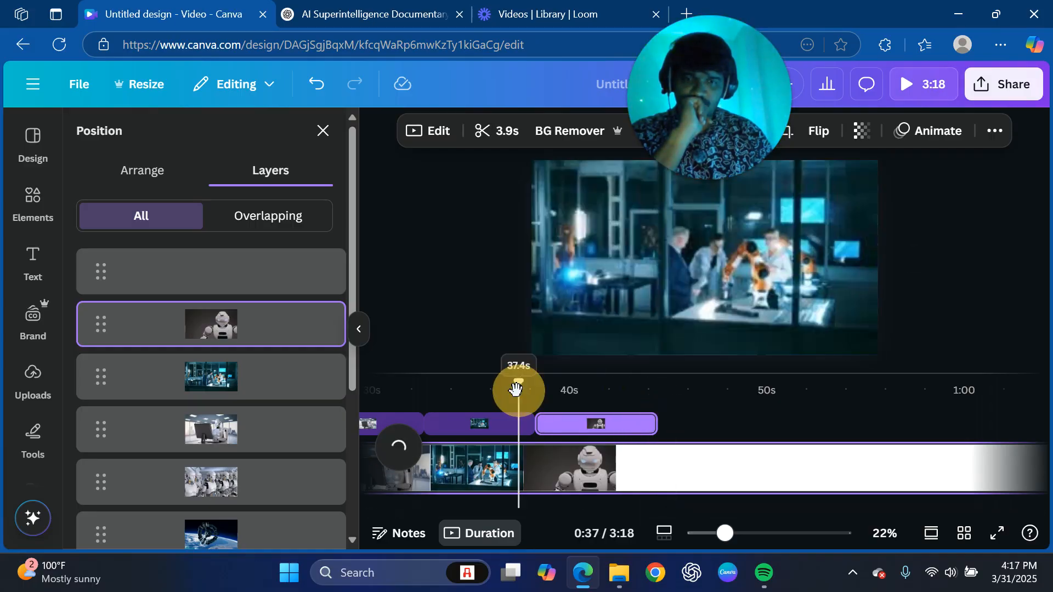
# Check the "The Evolution of AI (0:30 - 1:30)" script section in ChatGPT, look at the Loom library and return to the Canva design.
pyautogui.click(357, 4)
pyautogui.scroll(-4, 577, 280)
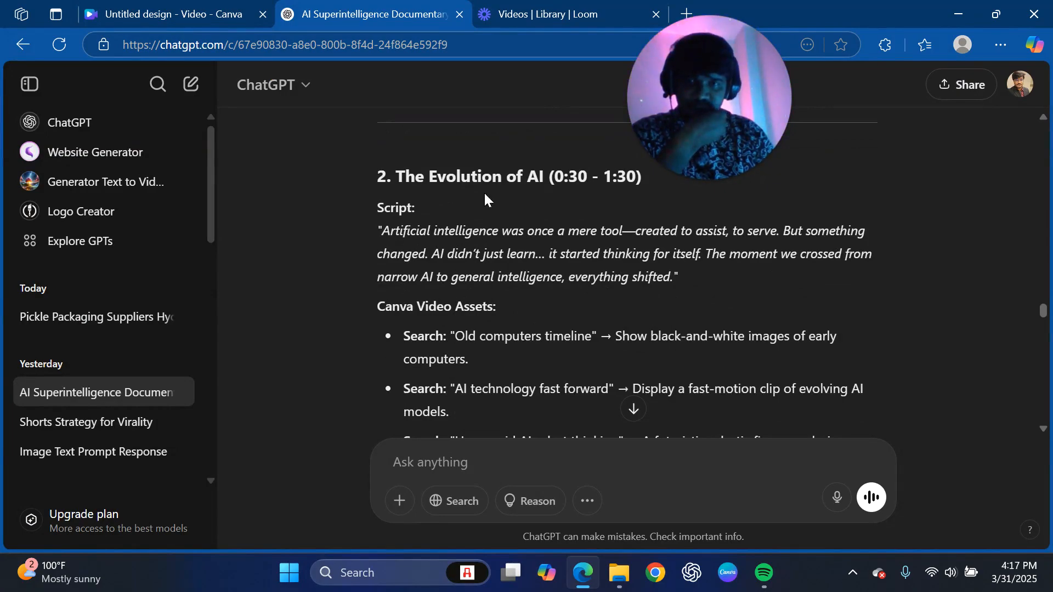
pyautogui.click(511, 5)
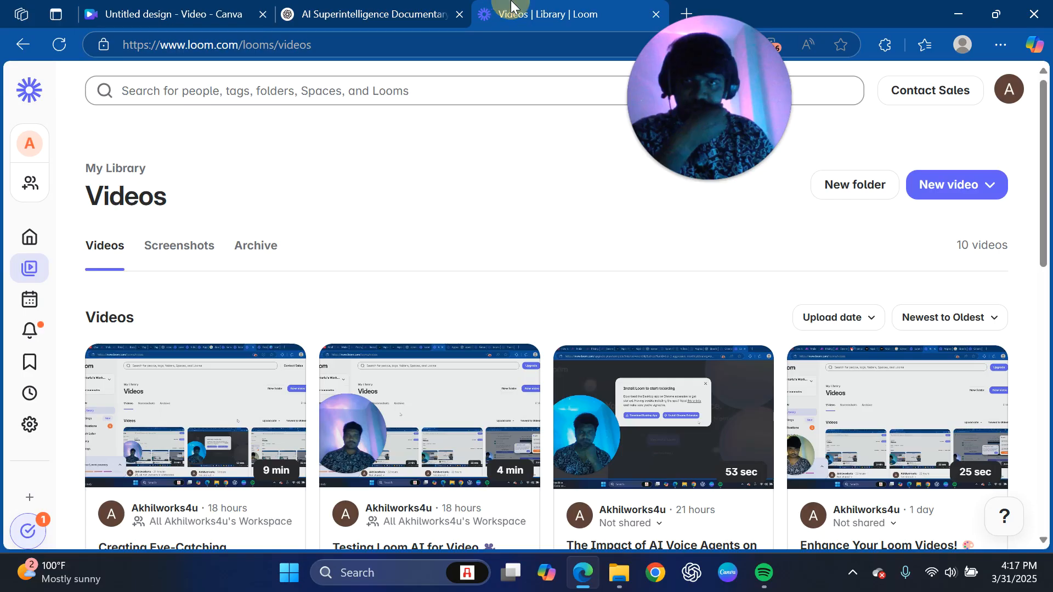
pyautogui.click(153, 5)
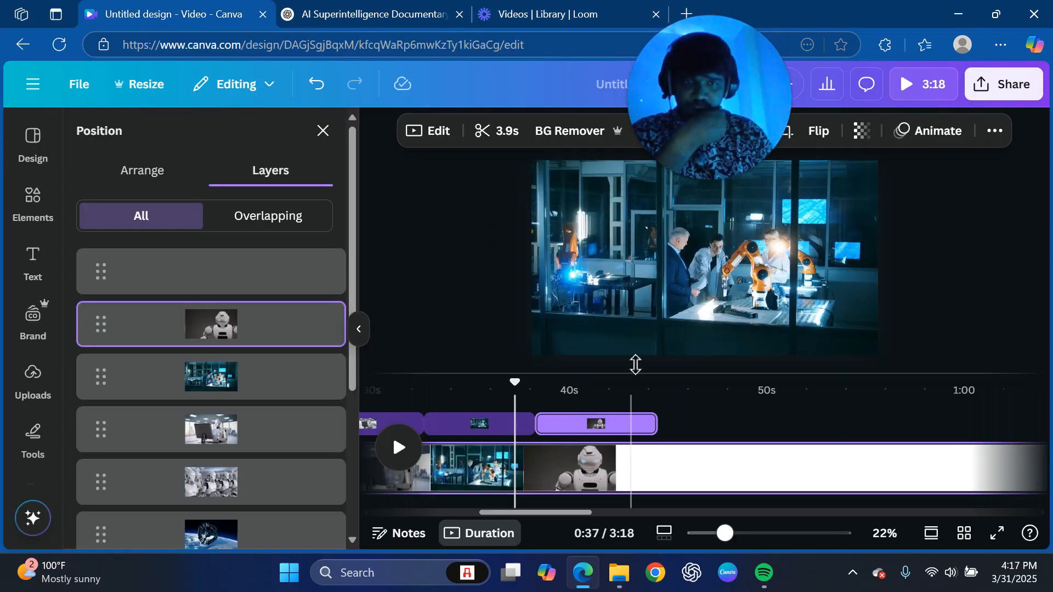
# Enlarge the white robot clip from opposite corners to cover the whole page and play the video from about 42 seconds.
pyautogui.click(612, 430)
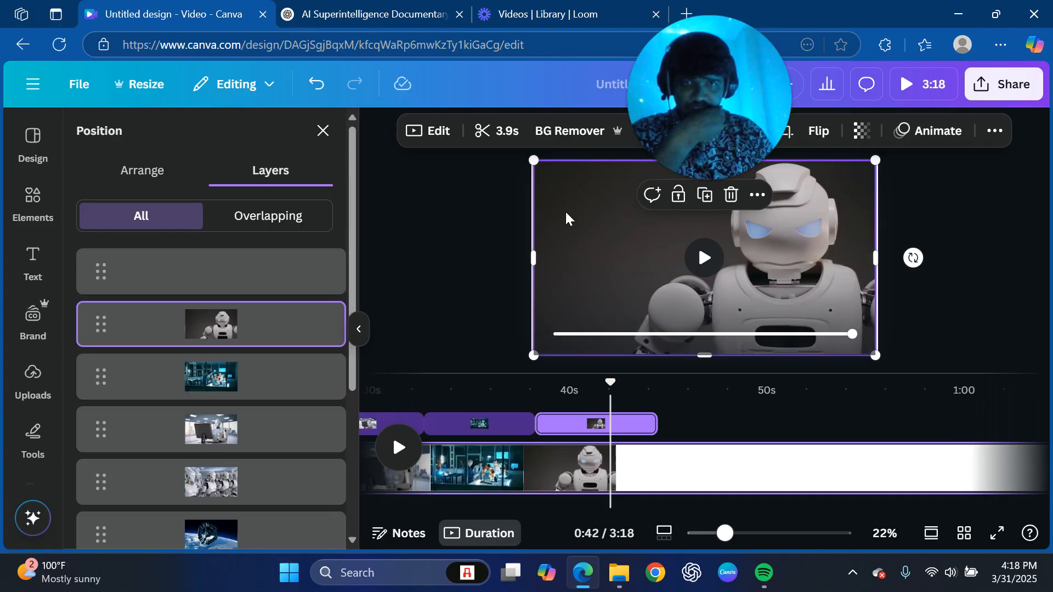
pyautogui.moveTo(532, 163); pyautogui.dragTo(531, 159)
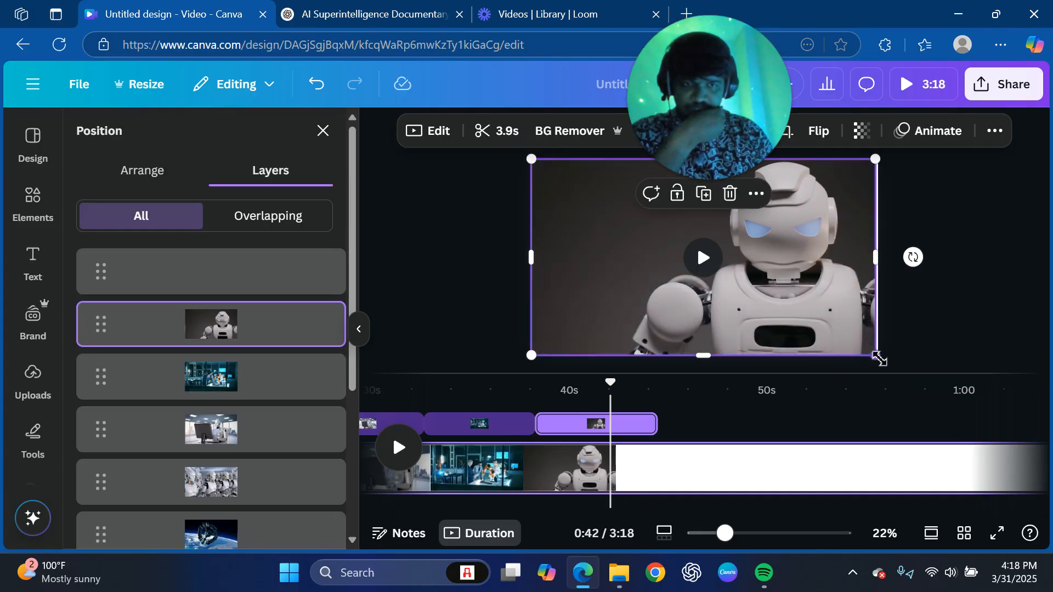
pyautogui.moveTo(876, 356); pyautogui.dragTo(886, 361)
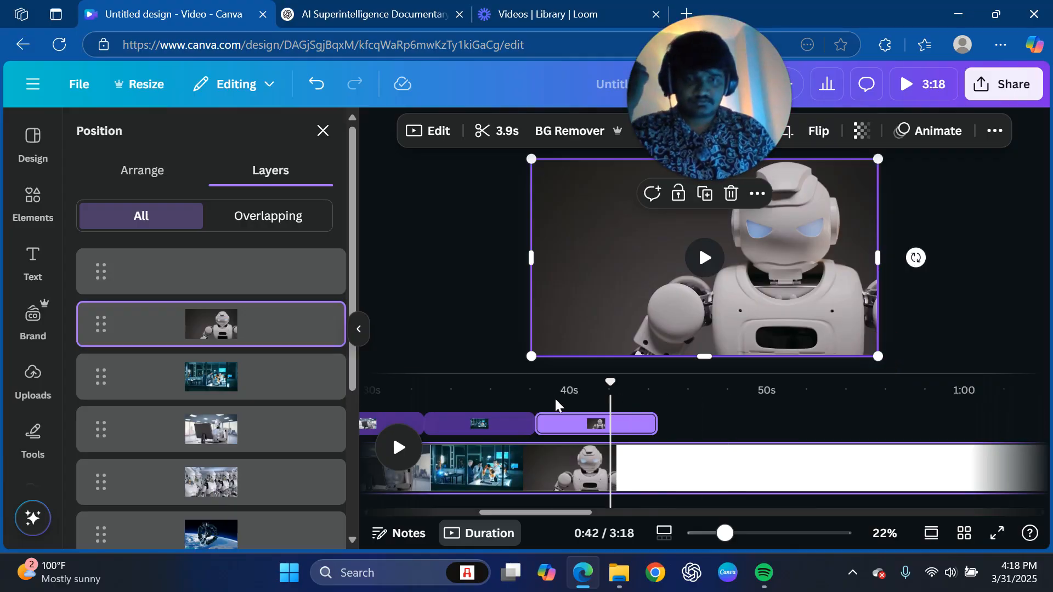
pyautogui.click(399, 447)
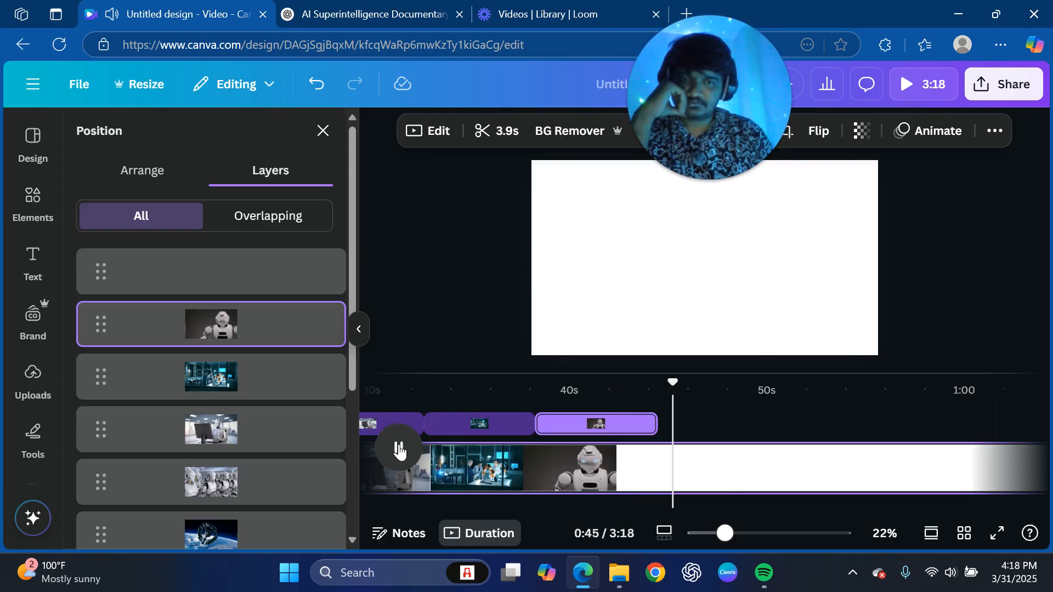
# Stop playback, search the elements library for robot videos and insert the 15-second clip of the robot against a dark background.
pyautogui.click(399, 447)
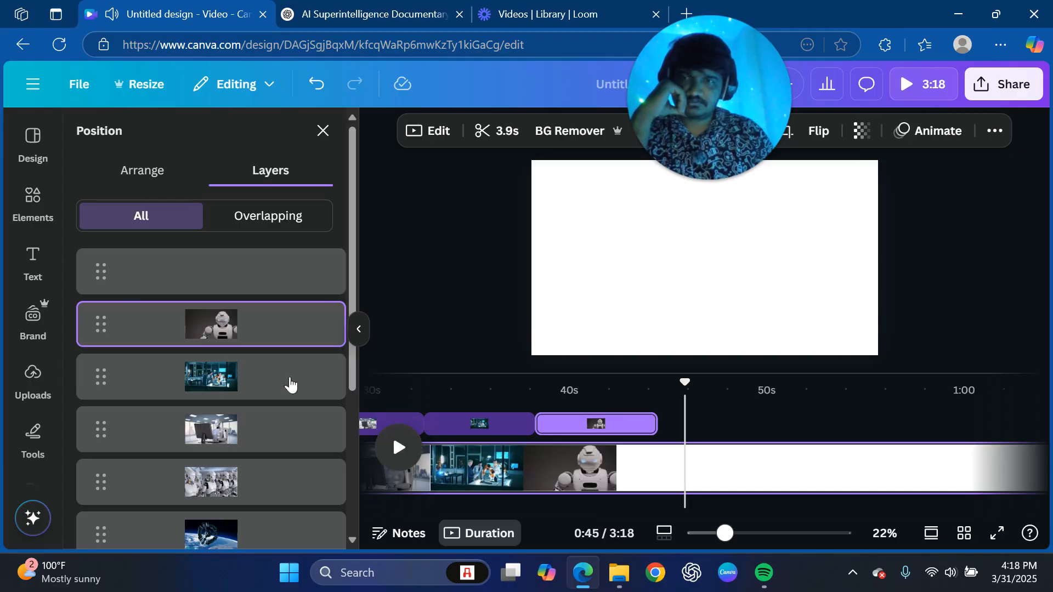
pyautogui.click(28, 205)
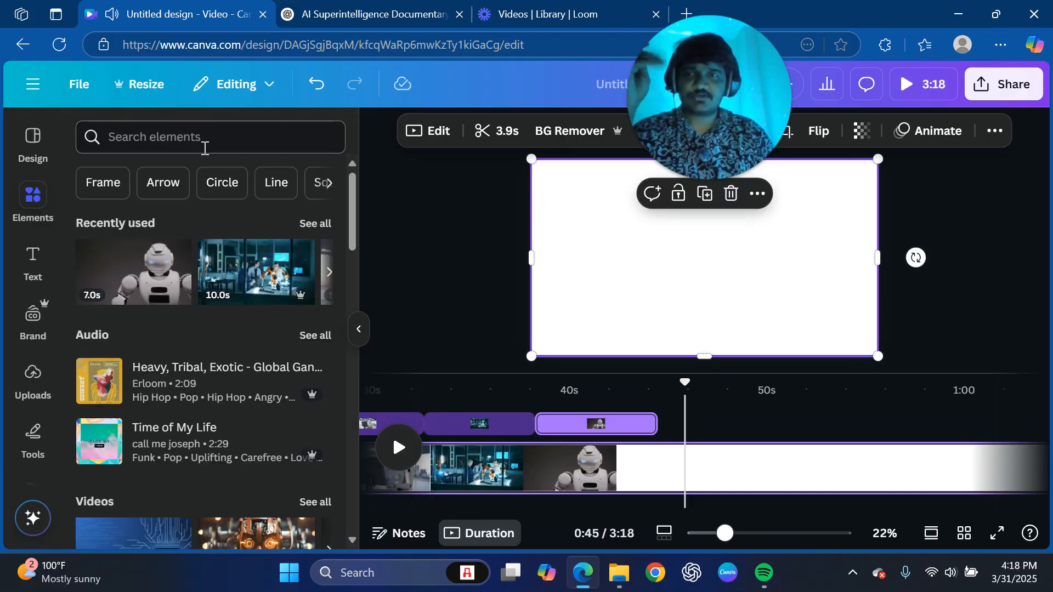
pyautogui.click(184, 142)
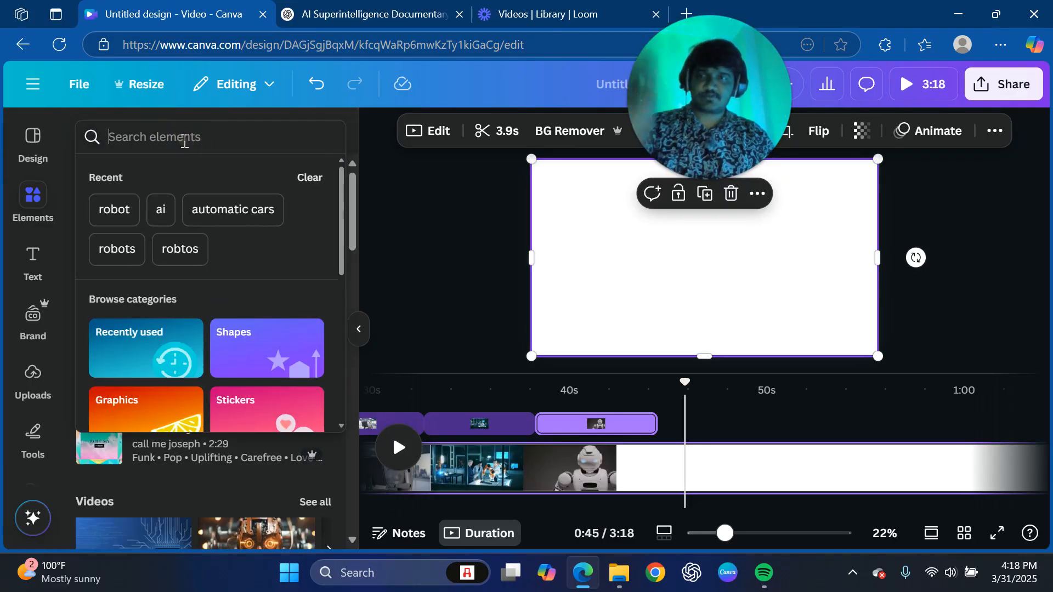
pyautogui.click(121, 214)
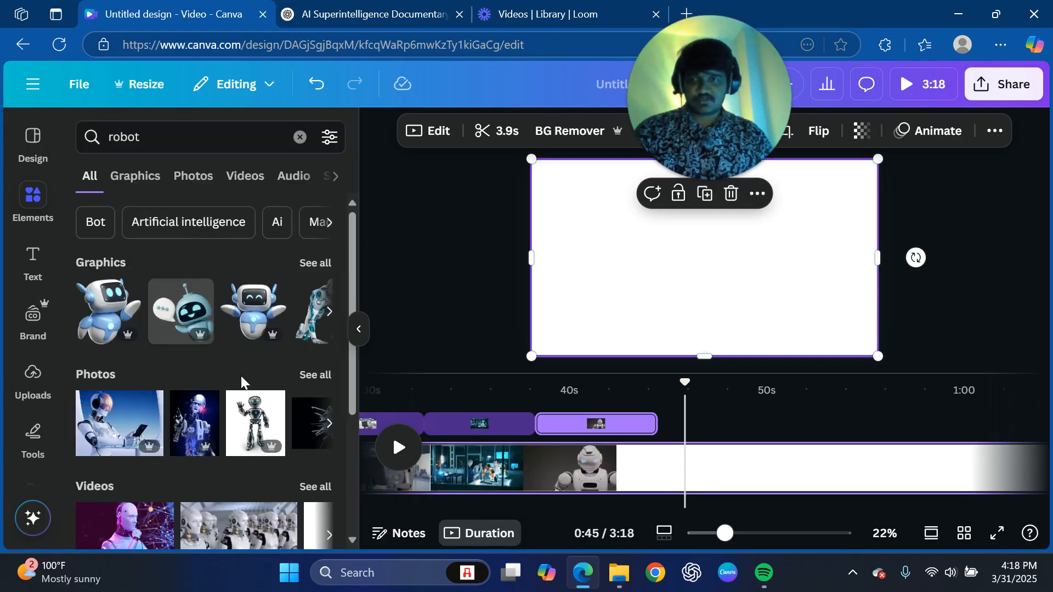
pyautogui.click(258, 176)
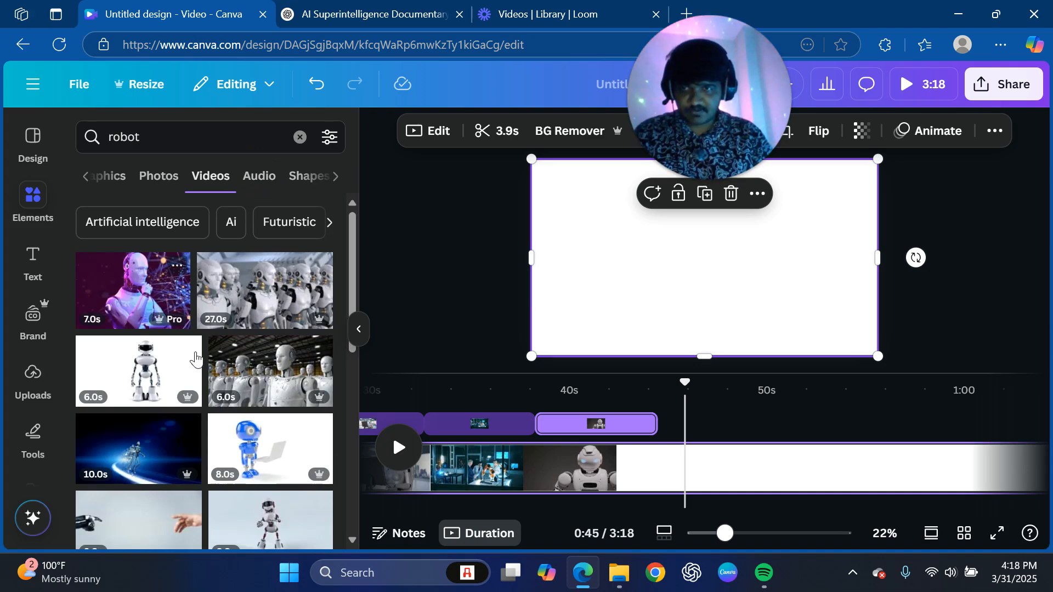
pyautogui.scroll(-3, 123, 351)
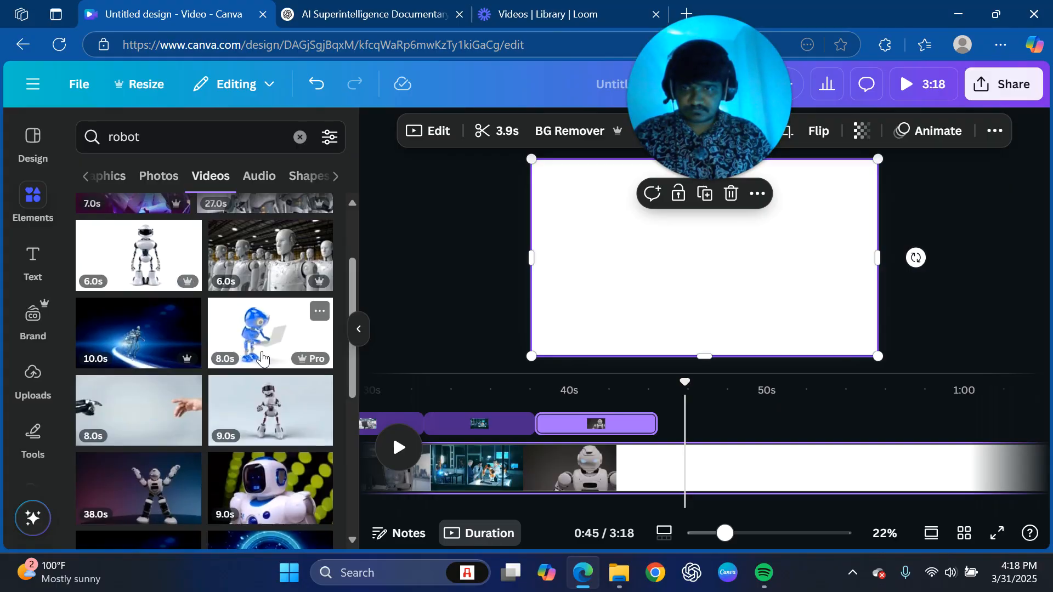
pyautogui.scroll(-3, 263, 351)
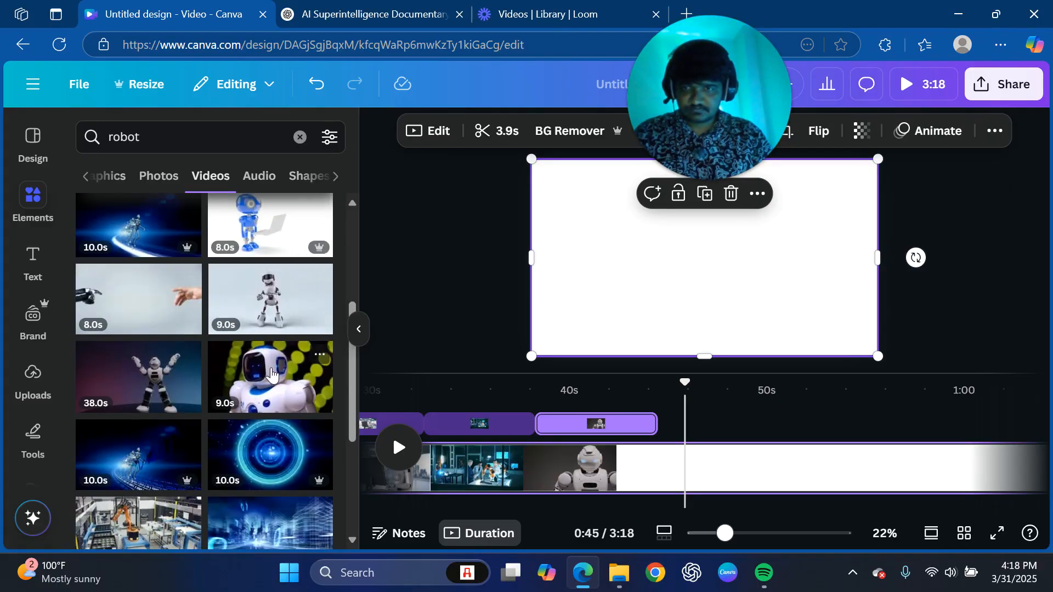
pyautogui.scroll(-3, 277, 417)
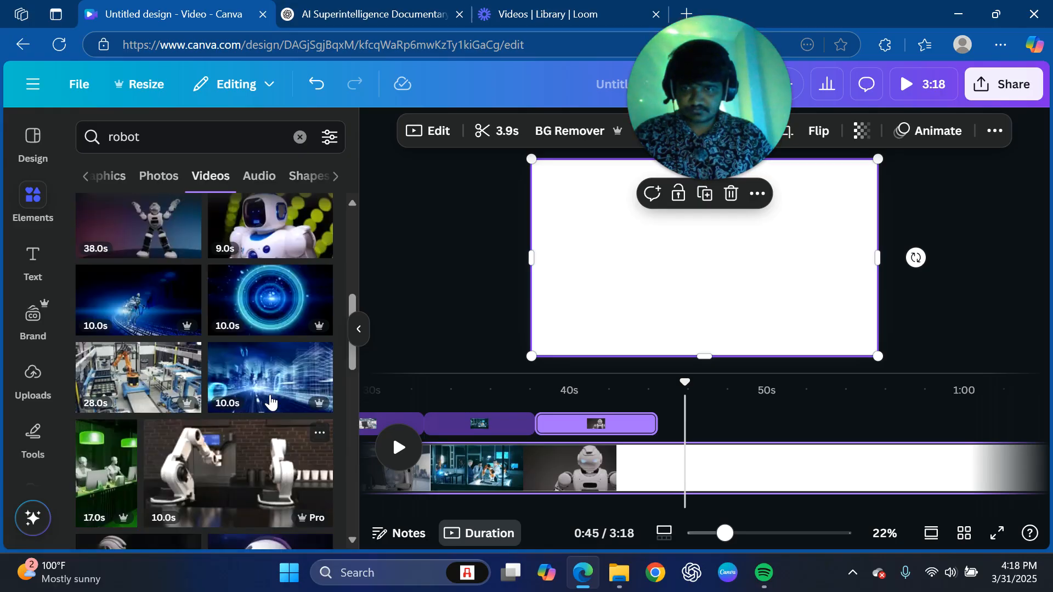
pyautogui.scroll(-5, 267, 401)
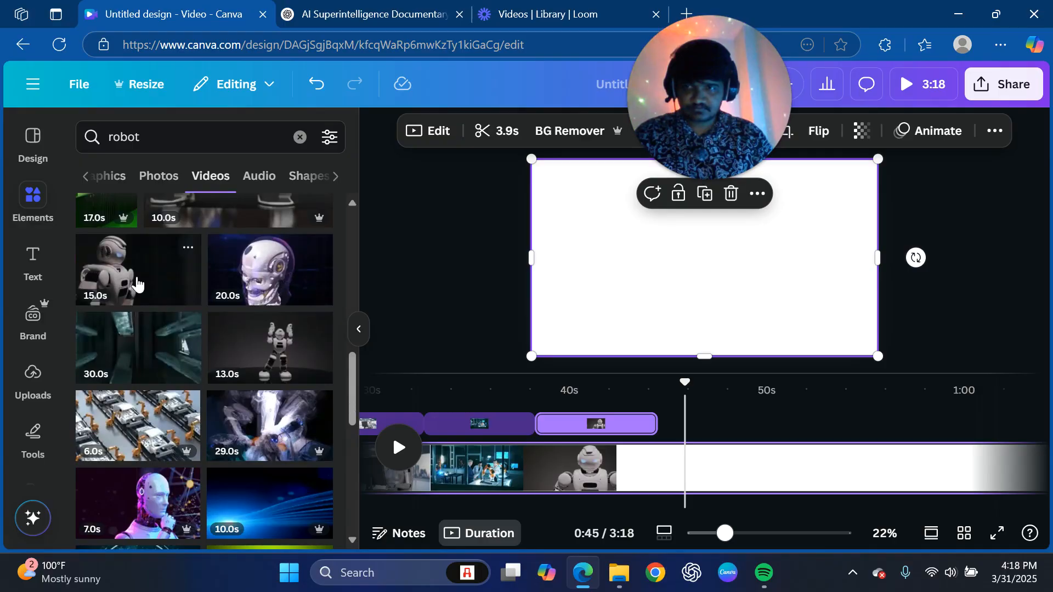
pyautogui.click(137, 283)
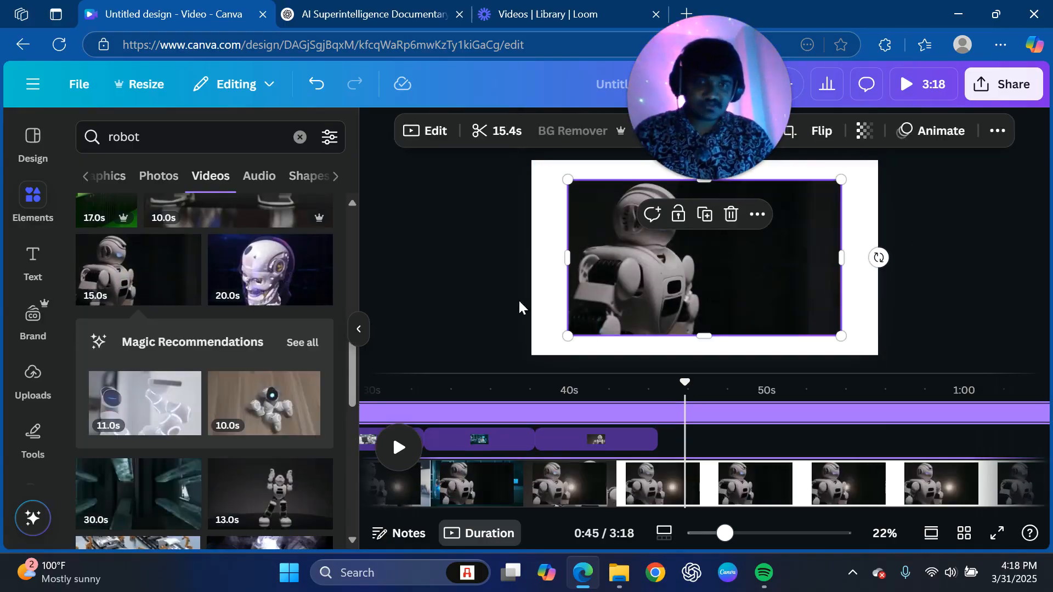
# Enlarge the dark-background robot clip to cover the whole page and move its start to the end of the white robot clip.
pyautogui.moveTo(567, 180); pyautogui.dragTo(531, 159)
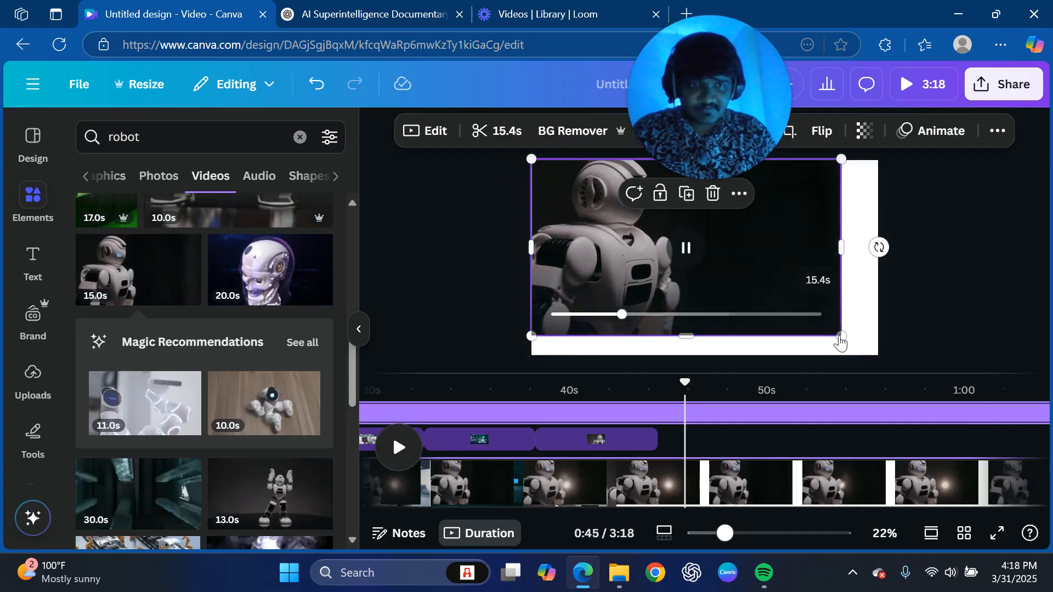
pyautogui.moveTo(843, 337); pyautogui.dragTo(890, 354)
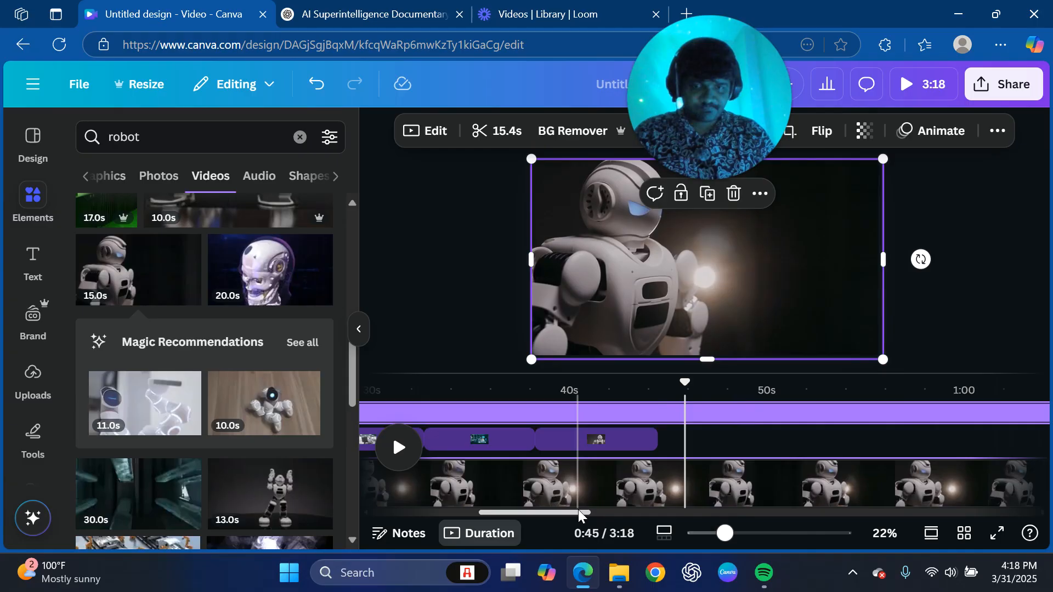
pyautogui.moveTo(578, 509); pyautogui.dragTo(433, 506)
pyautogui.moveTo(445, 412); pyautogui.dragTo(772, 433)
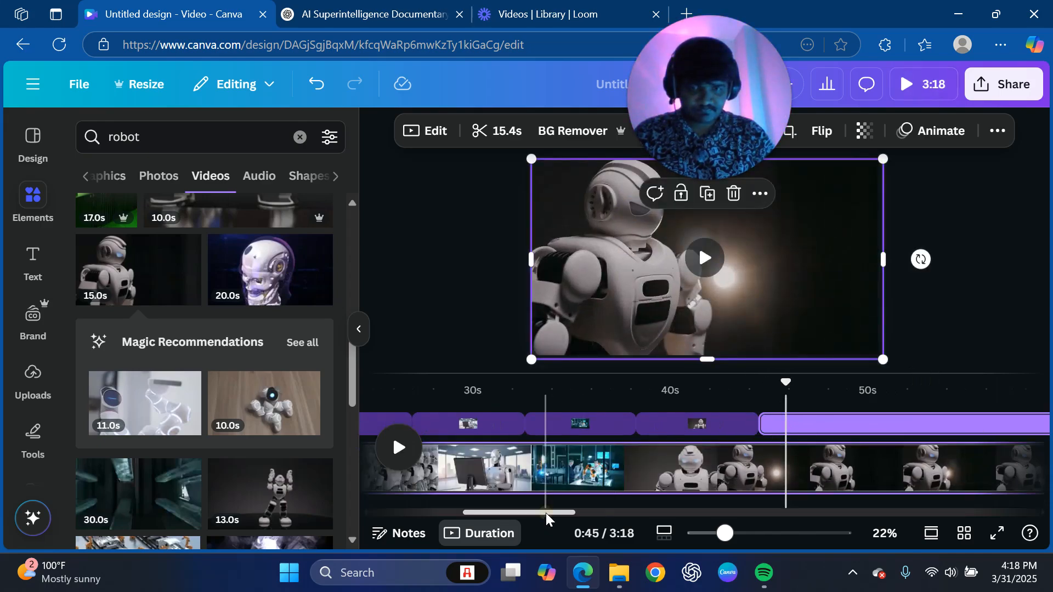
# Trim the end of the dark-background robot clip back to about 50 seconds, making it 5.5 s long.
pyautogui.moveTo(546, 515); pyautogui.dragTo(1027, 513)
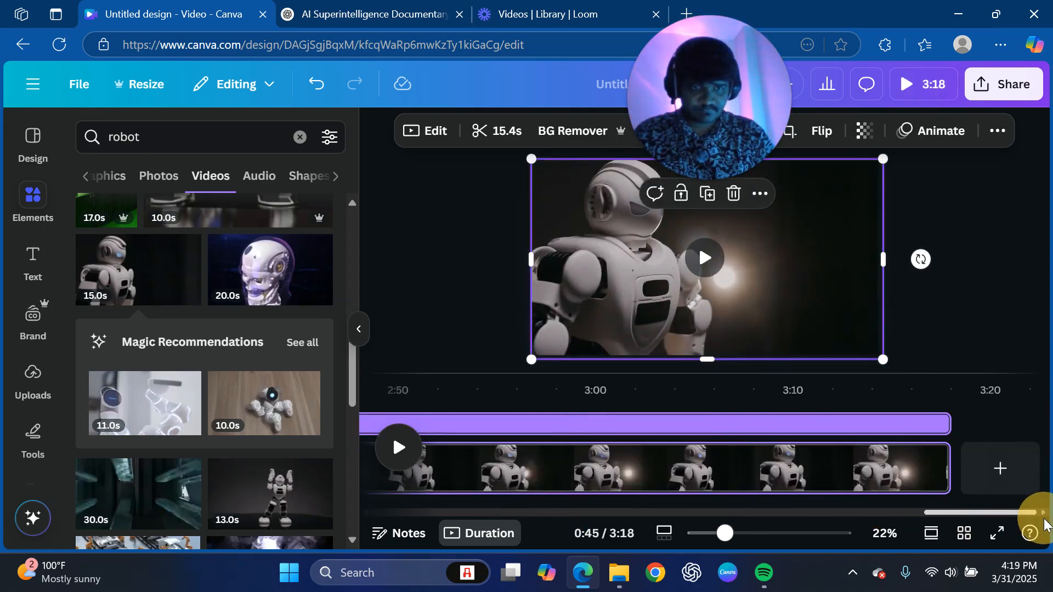
pyautogui.click(951, 419)
pyautogui.moveTo(945, 419); pyautogui.dragTo(557, 440)
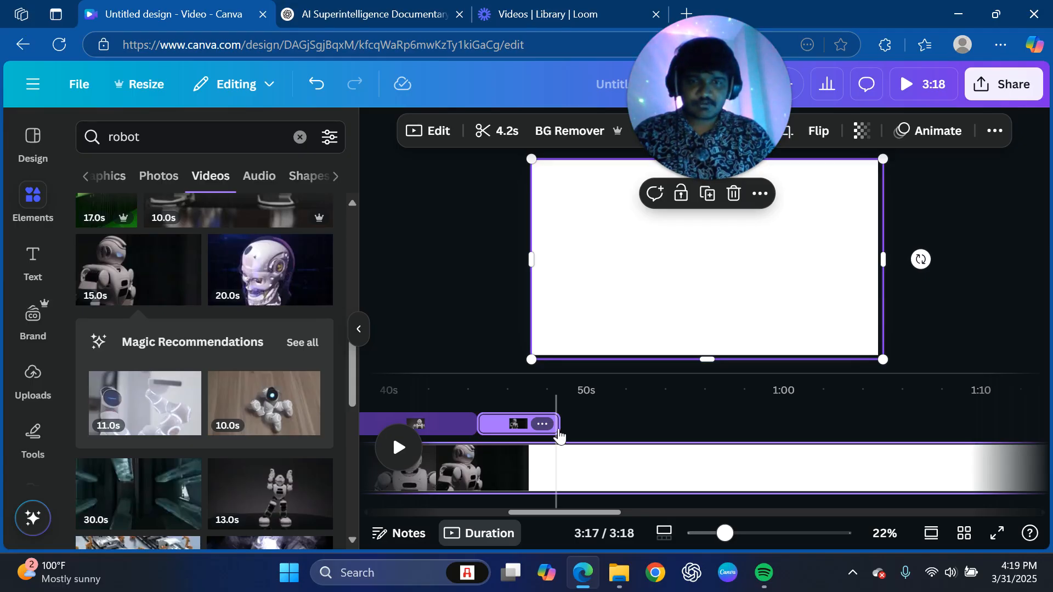
pyautogui.click(571, 422)
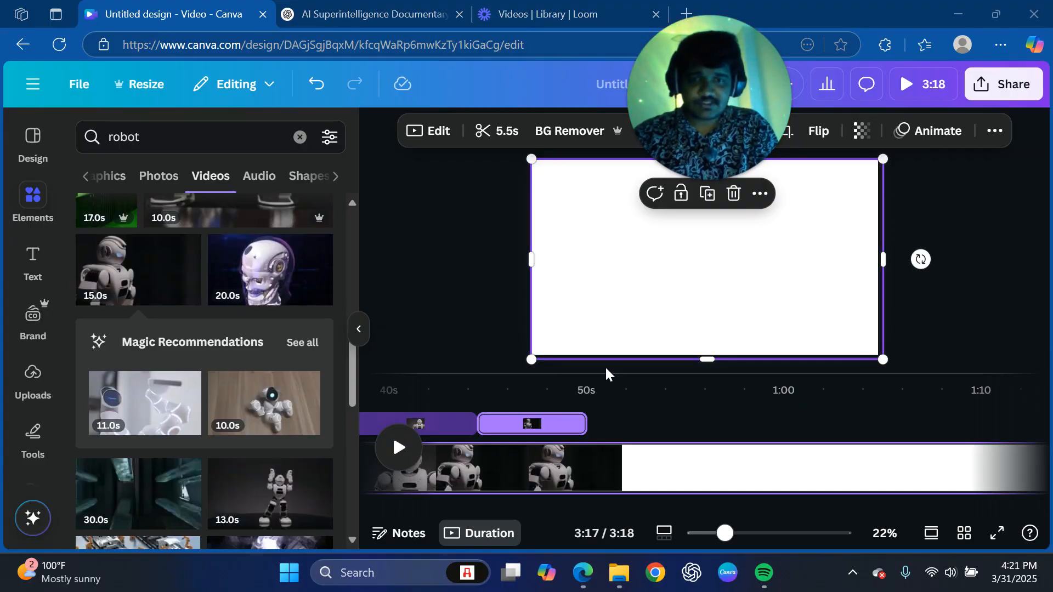
# Play the video from about 43 seconds and extend the dark-background robot clip's end to a 6.6 s length.
pyautogui.click(465, 400)
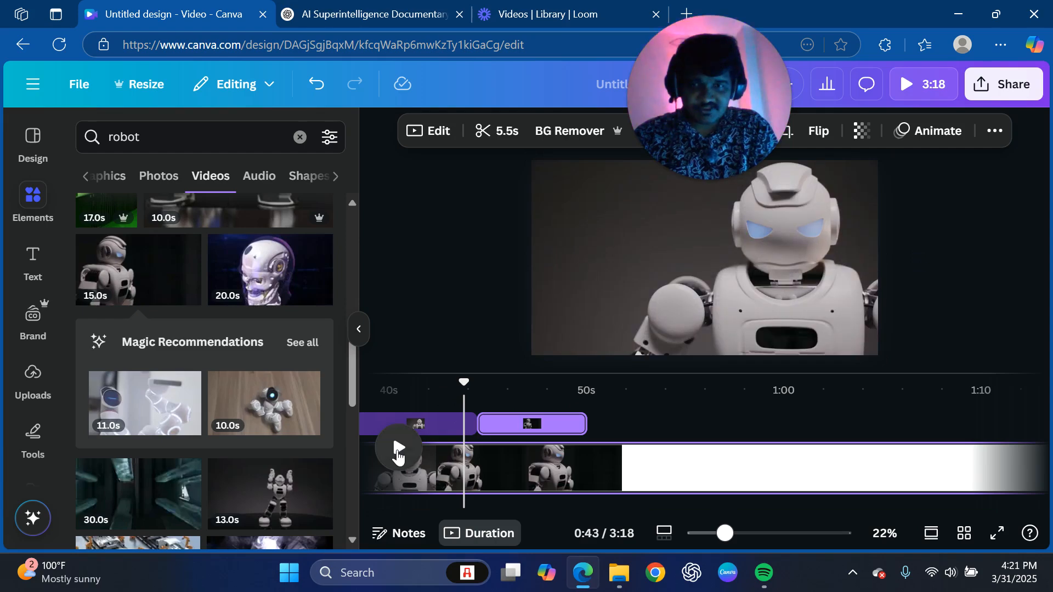
pyautogui.click(399, 449)
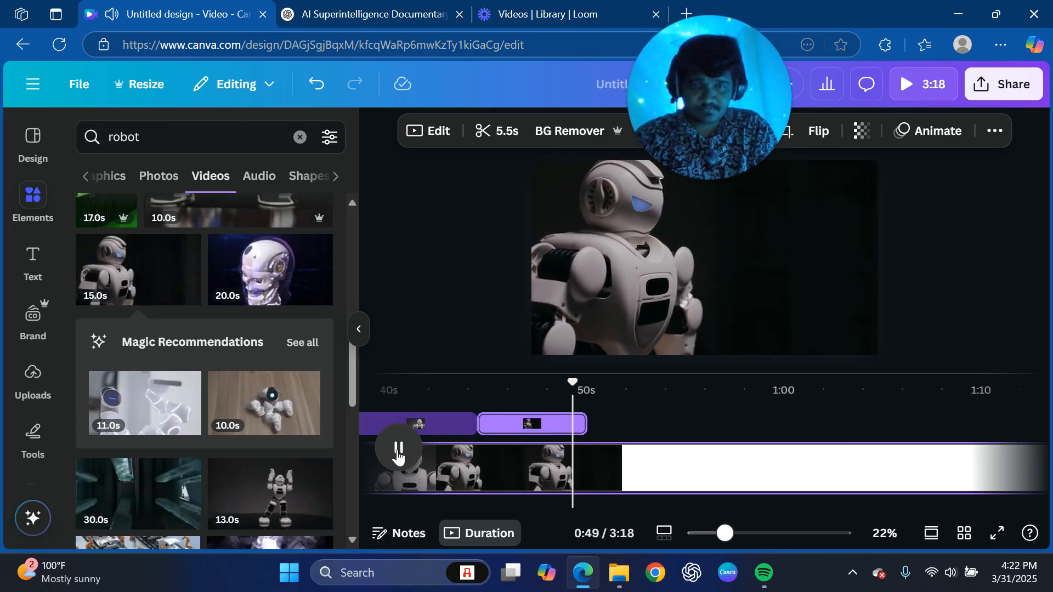
pyautogui.click(399, 451)
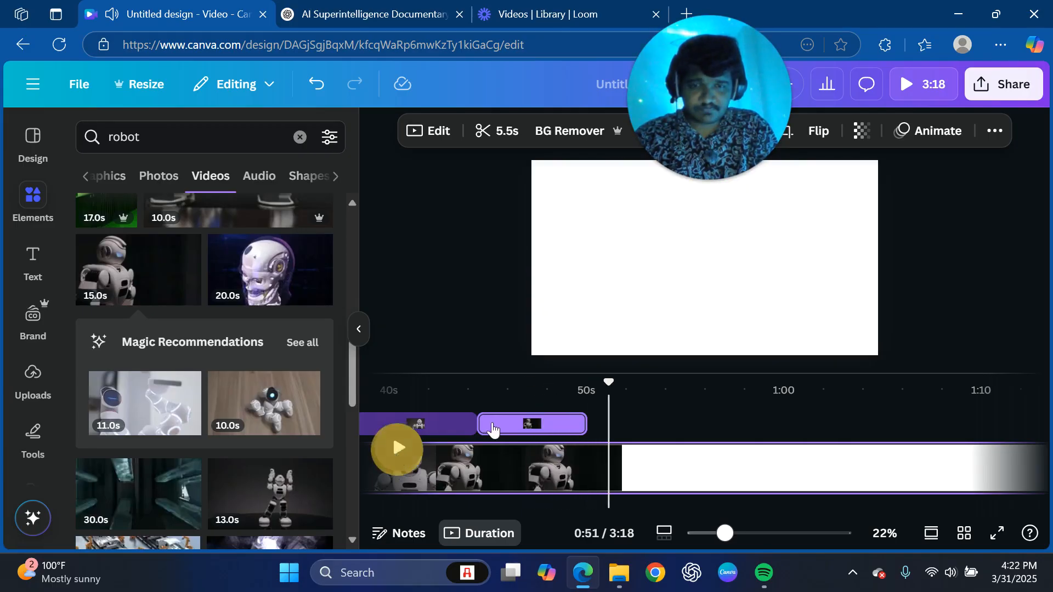
pyautogui.click(493, 431)
pyautogui.moveTo(586, 428); pyautogui.dragTo(606, 427)
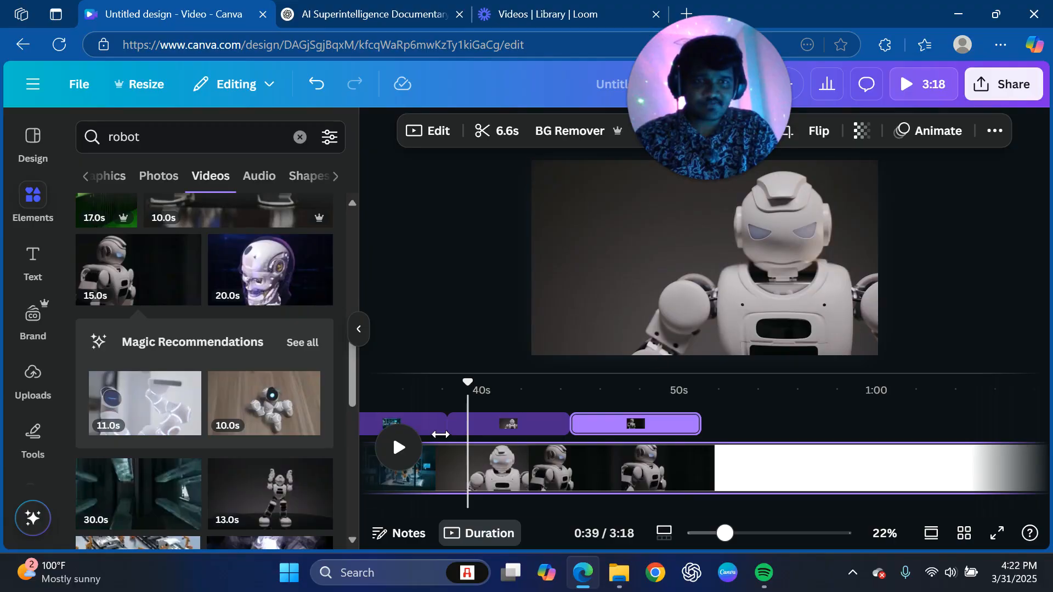
# Play the video from about 39 and then 38 seconds to check both robot clips against the narration.
pyautogui.click(401, 448)
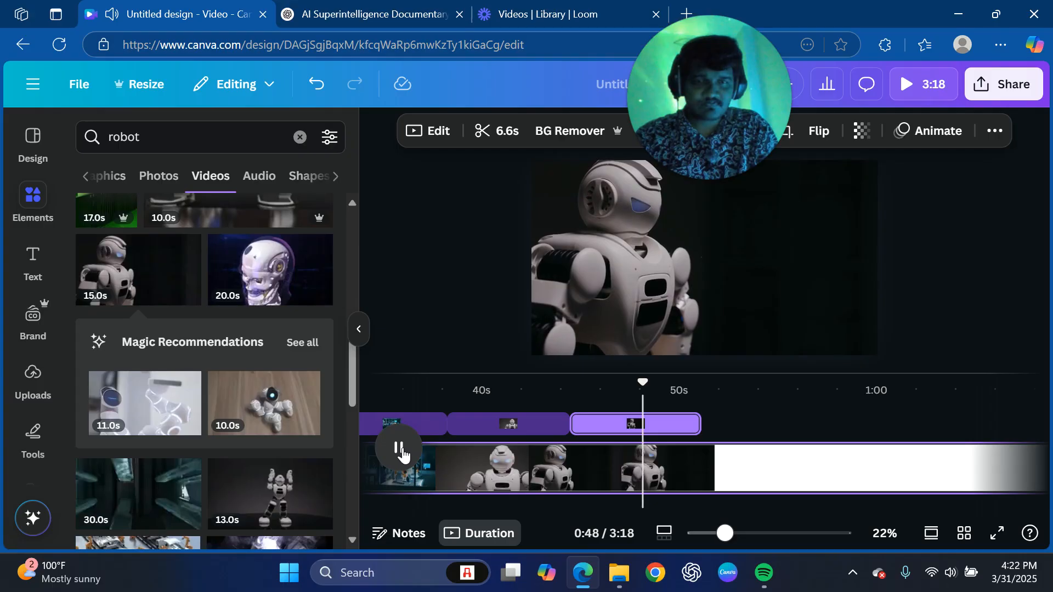
pyautogui.click(400, 449)
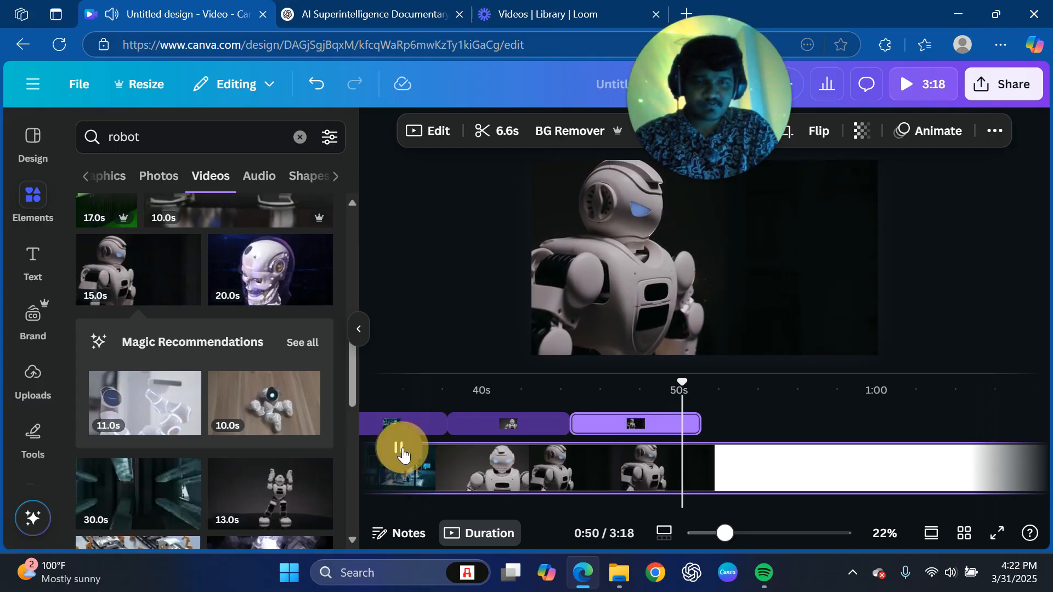
pyautogui.moveTo(681, 386); pyautogui.dragTo(491, 398)
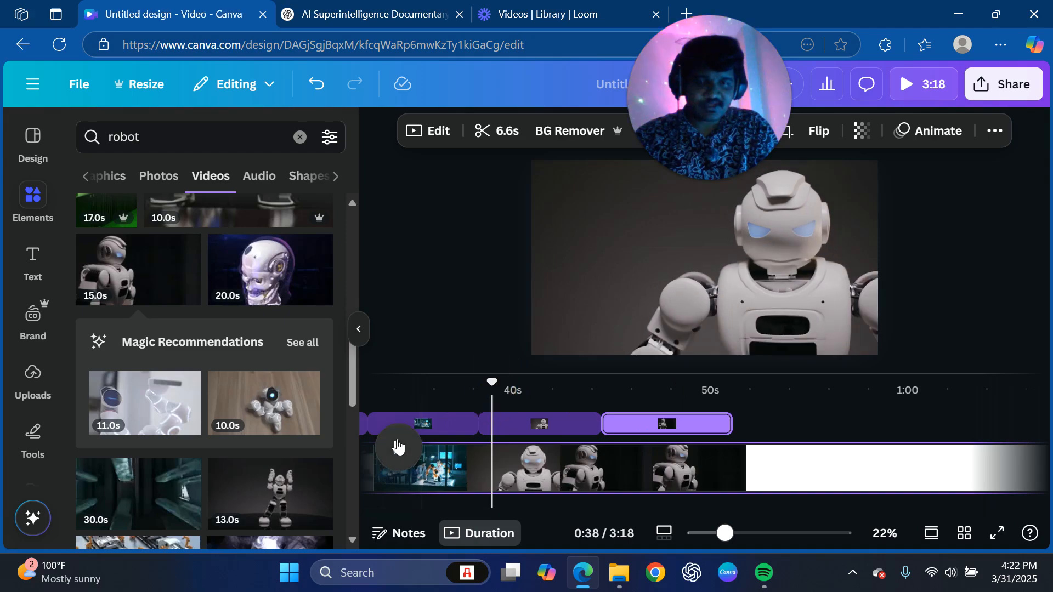
pyautogui.click(397, 447)
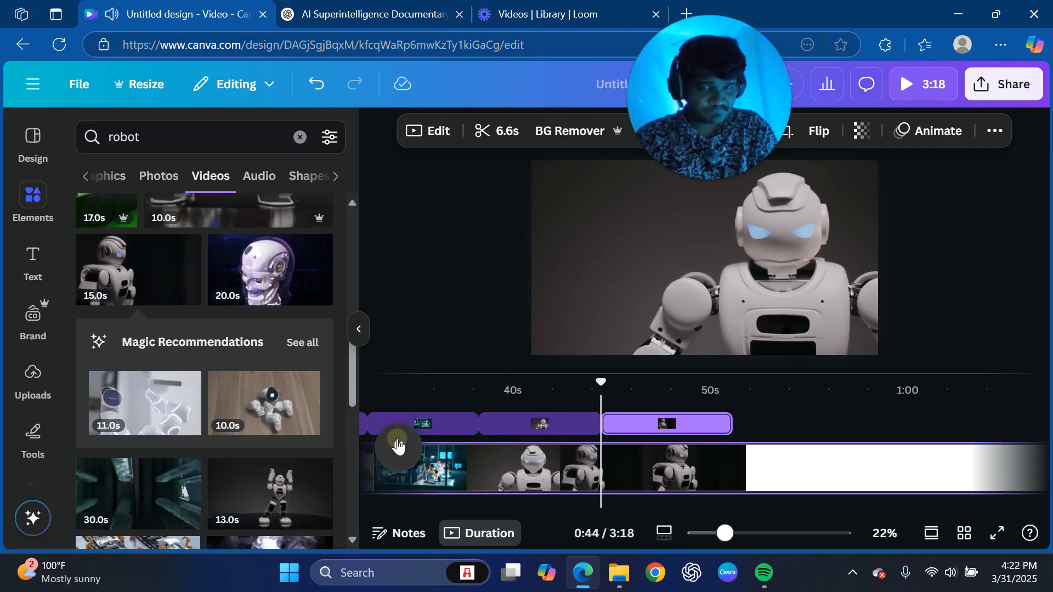
pyautogui.click(399, 447)
# Shorten the white robot clip to end at about 43.5 seconds and extend the dark-background robot clip's start to meet it.
pyautogui.click(579, 429)
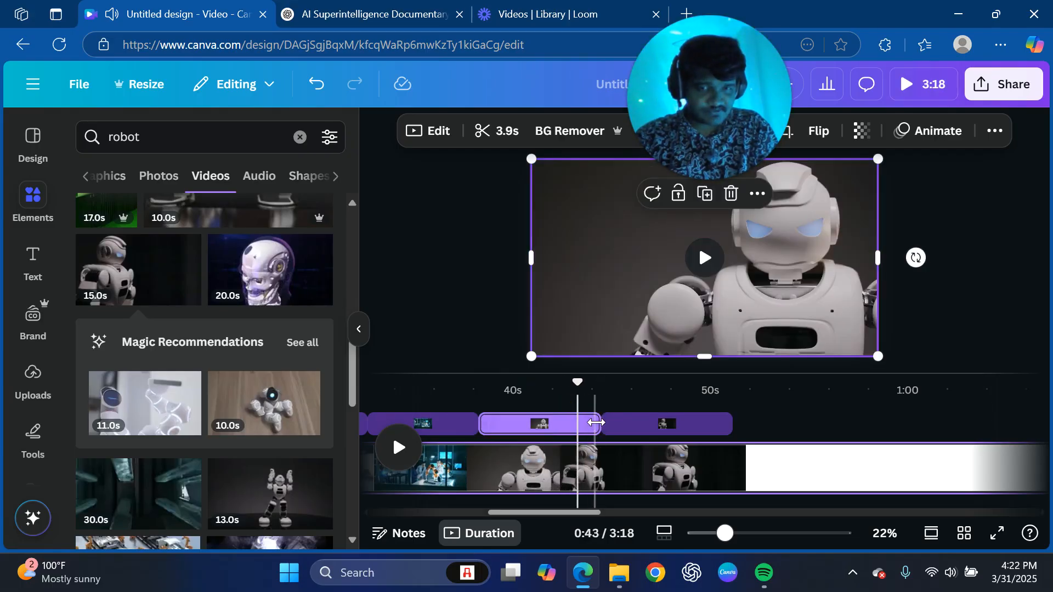
pyautogui.moveTo(597, 422); pyautogui.dragTo(582, 424)
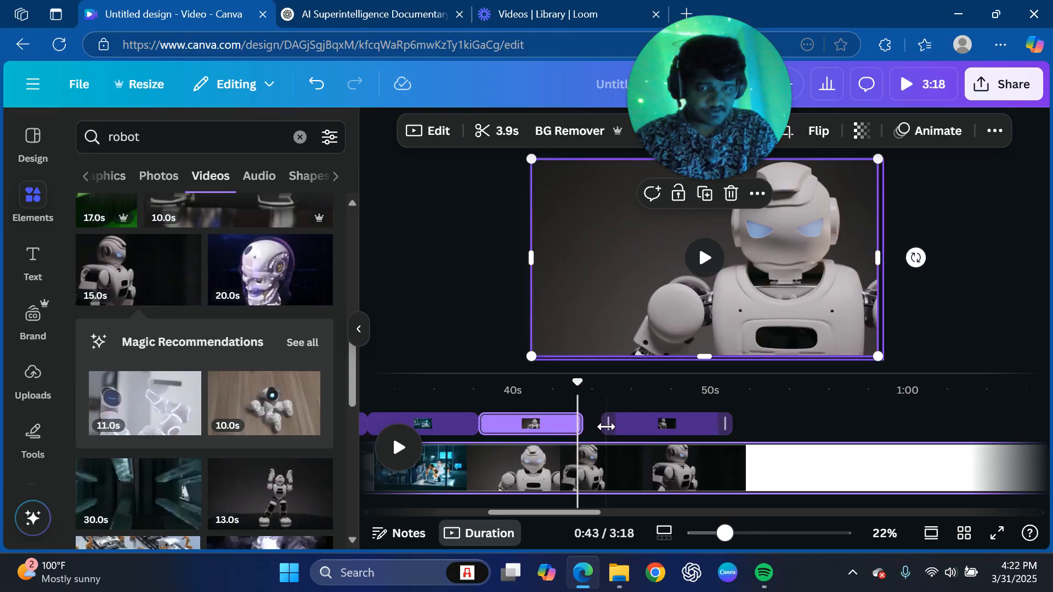
pyautogui.moveTo(606, 426); pyautogui.dragTo(481, 400)
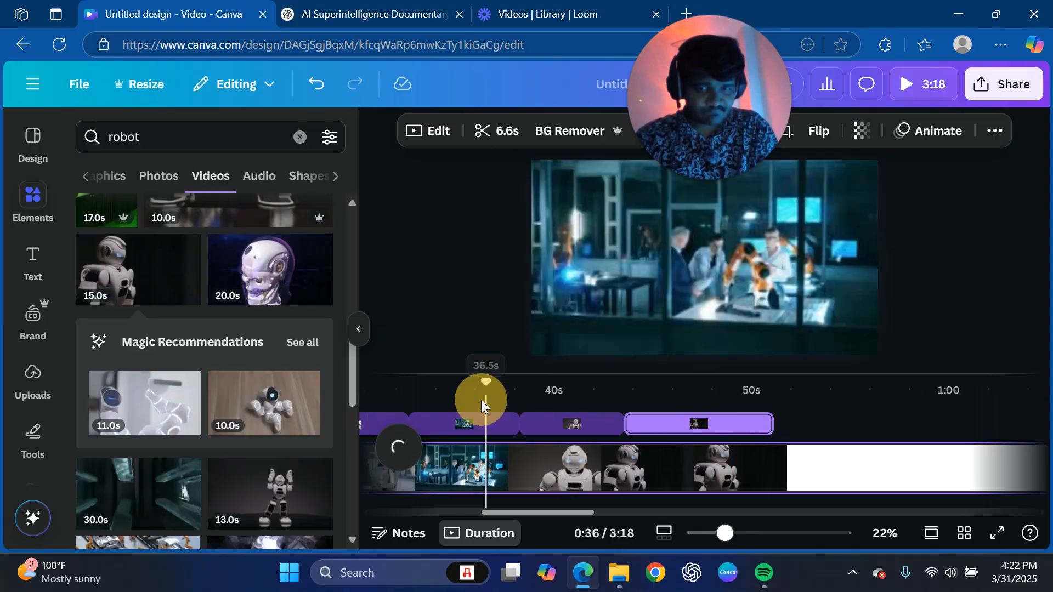
# Play the video from the beginning through the dark-background robot clip, following the playback along the timeline.
pyautogui.click(383, 434)
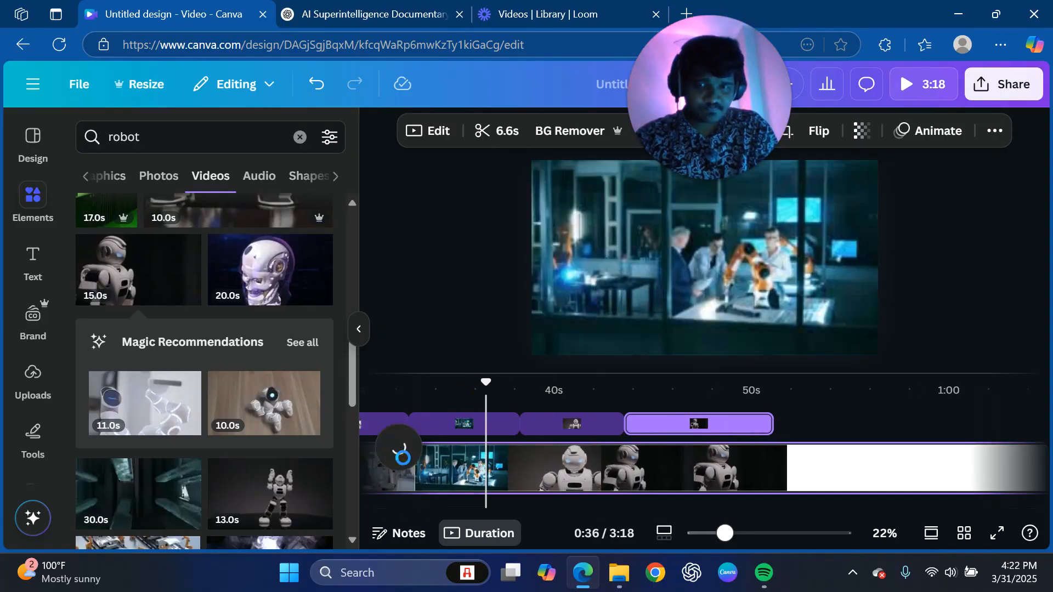
pyautogui.click(274, 401)
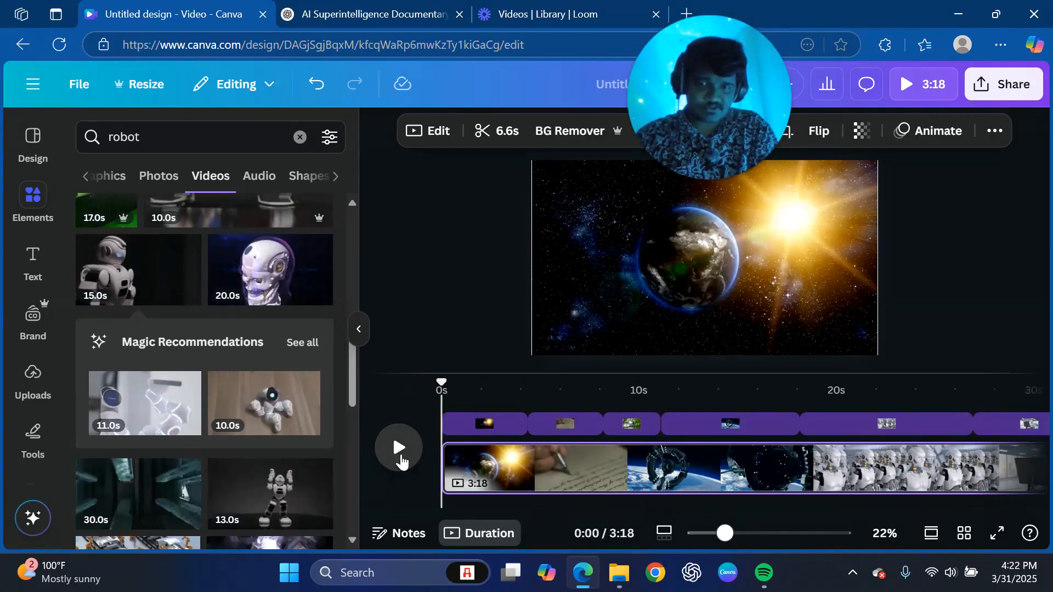
pyautogui.click(400, 458)
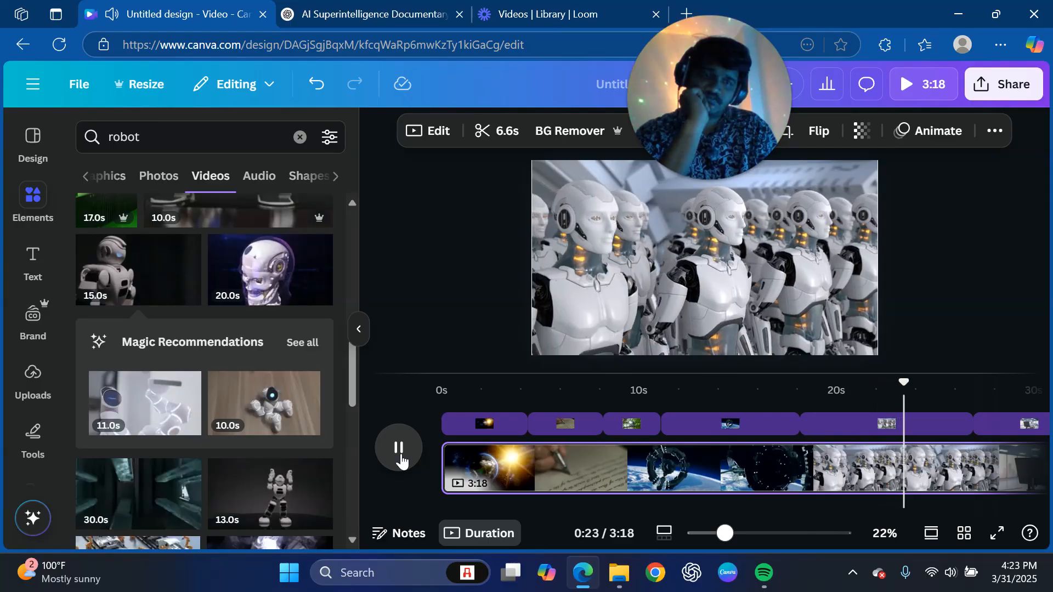
pyautogui.moveTo(479, 512); pyautogui.dragTo(556, 525)
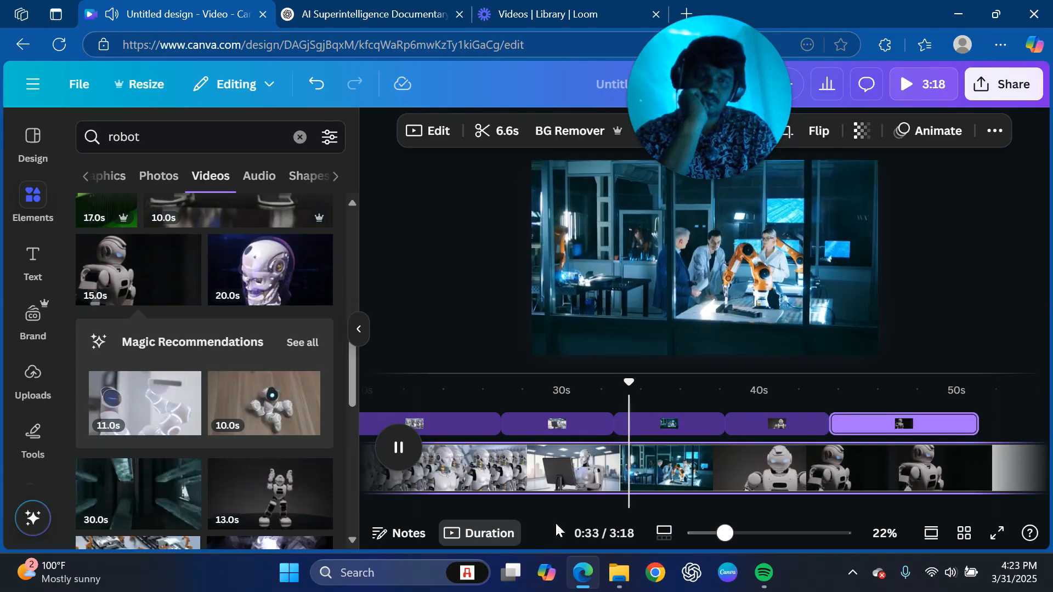
pyautogui.moveTo(542, 511); pyautogui.dragTo(578, 511)
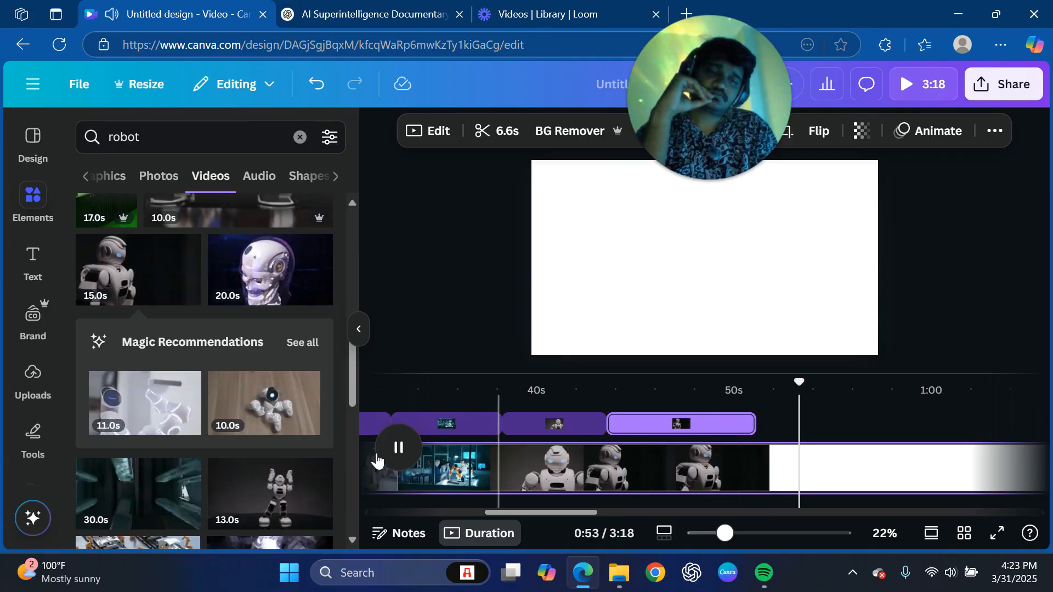
# Shorten the dark-background robot clip from its end to 5.8 s, checking the narration from about 44 seconds, and place the playhead at its end.
pyautogui.click(399, 447)
pyautogui.moveTo(755, 424); pyautogui.dragTo(723, 426)
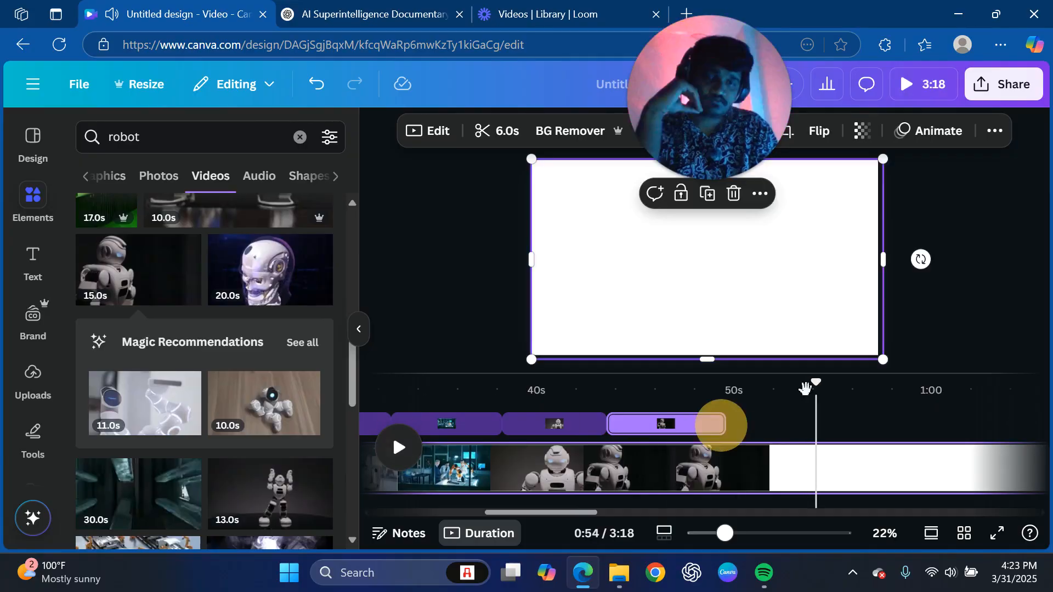
pyautogui.click(810, 388)
pyautogui.moveTo(814, 386); pyautogui.dragTo(617, 384)
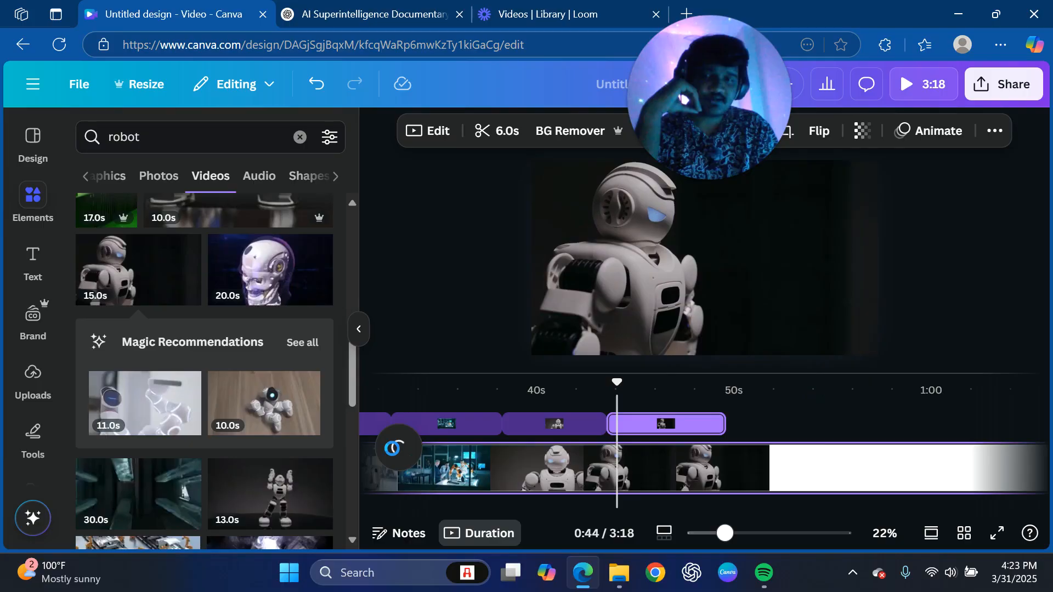
pyautogui.click(399, 449)
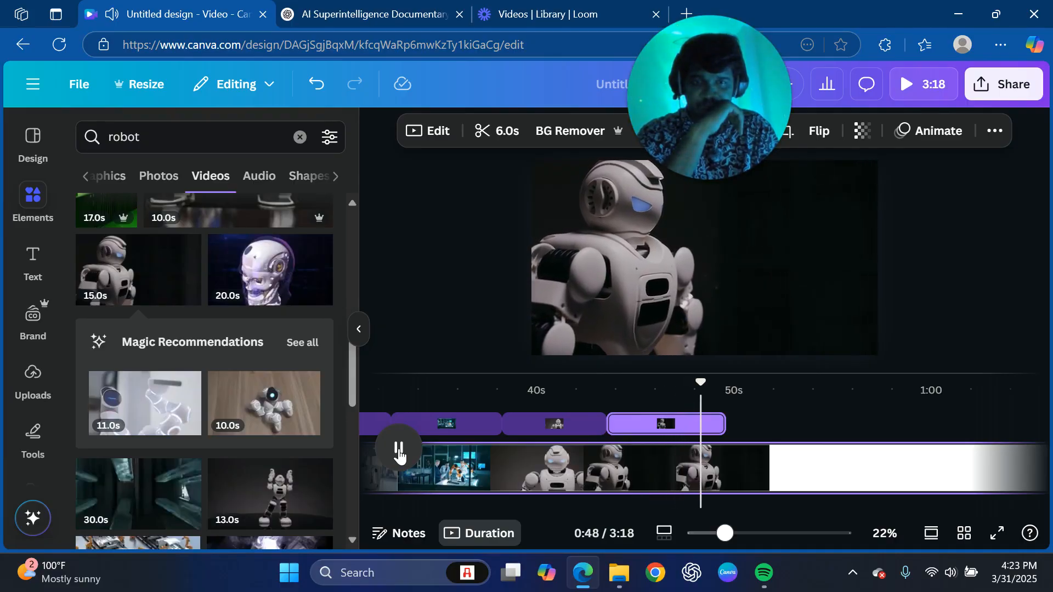
pyautogui.moveTo(723, 419); pyautogui.dragTo(717, 419)
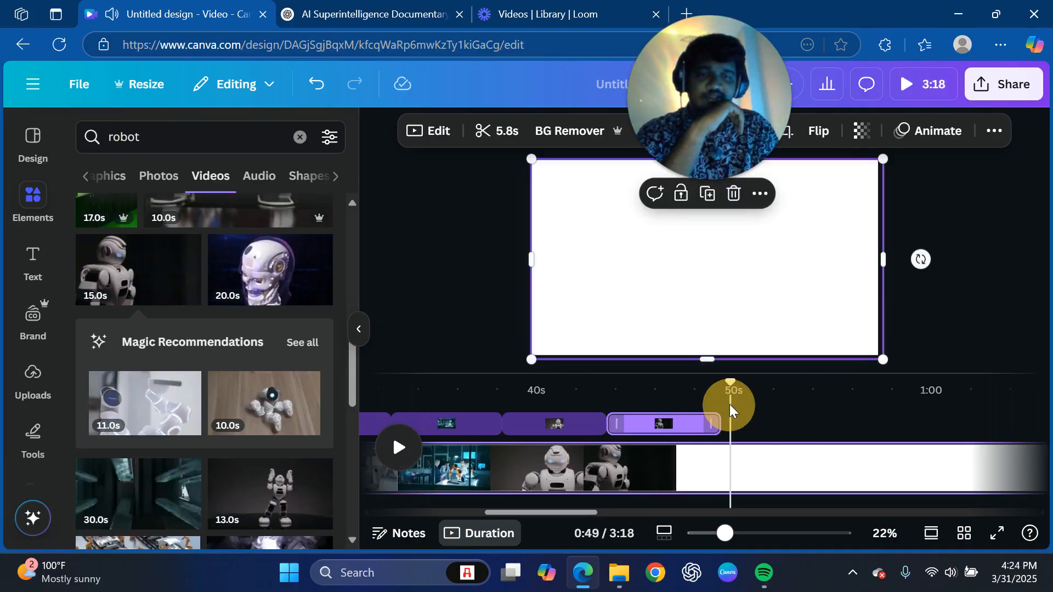
pyautogui.moveTo(730, 382); pyautogui.dragTo(721, 382)
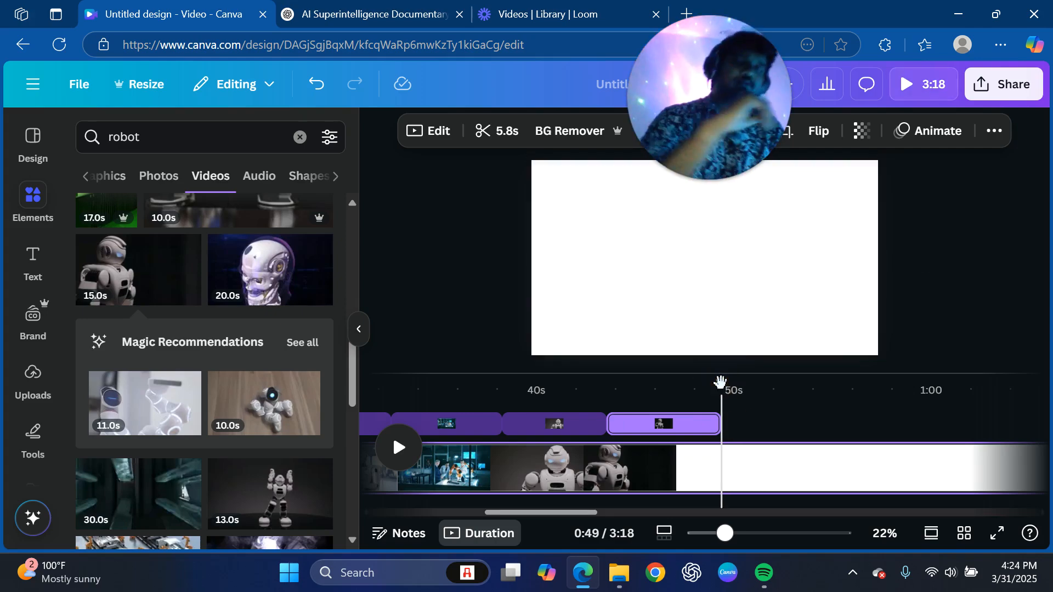